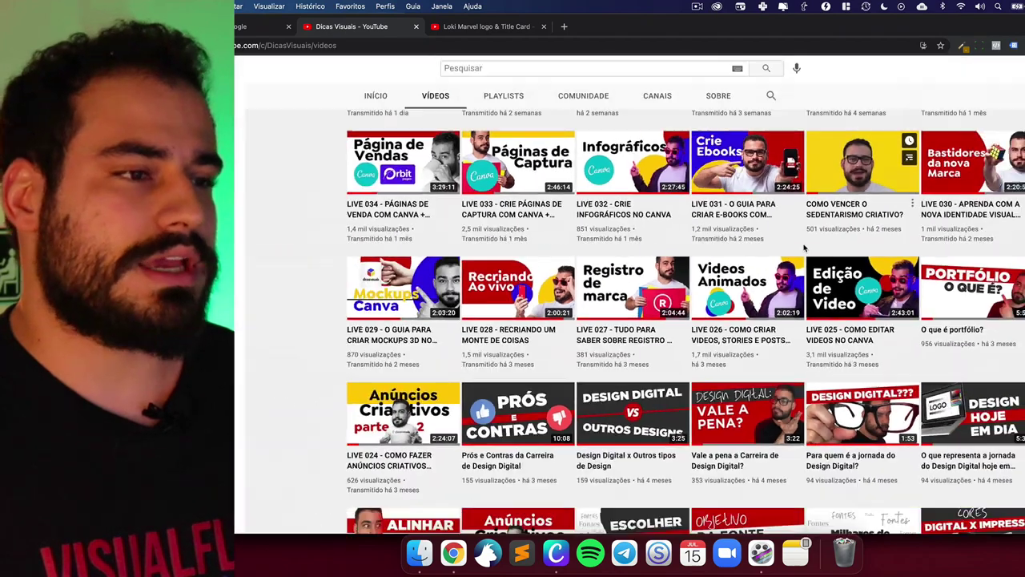
# Step: Examine the LIVE 025 lesson on editing videos in Canva in the Dicas Visuais channel's video list
pyautogui.scroll(10, 566, 330)
pyautogui.scroll(-2, 567, 330)
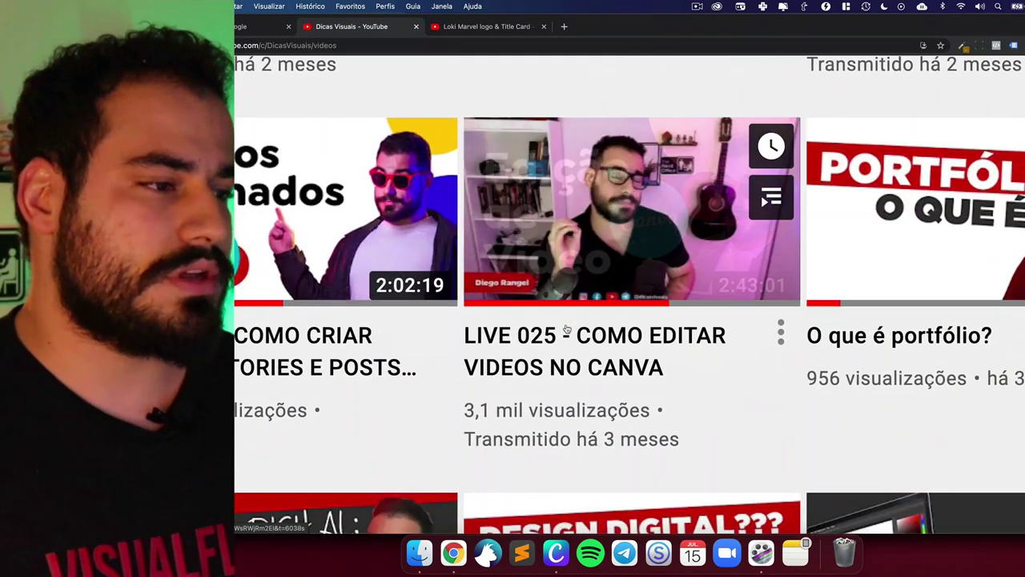
pyautogui.hscroll(-5, 573, 101)
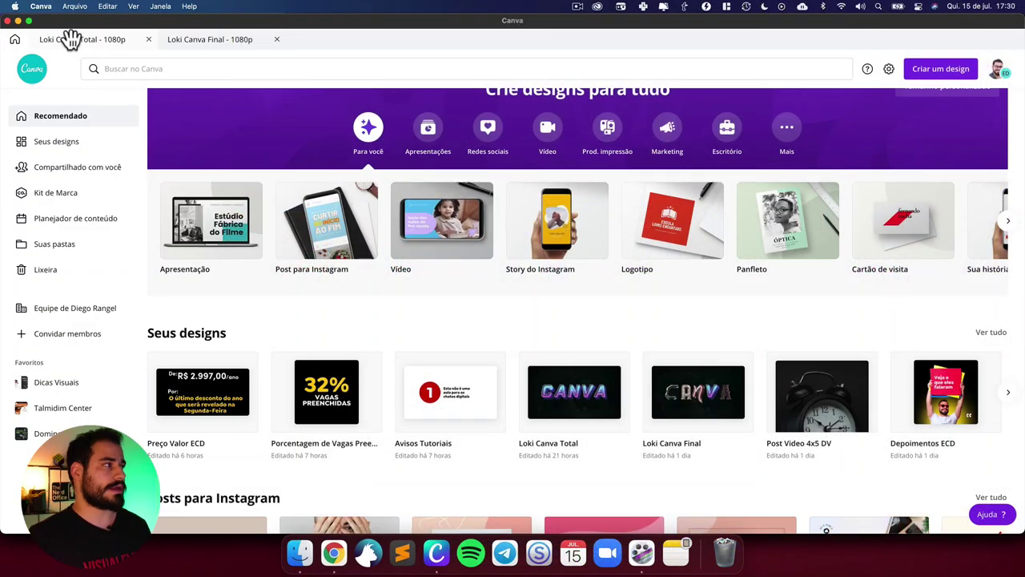
# Step: Open the Loki Canva Total design and inspect each separate letter of the word CANVA on page 1
pyautogui.click(69, 39)
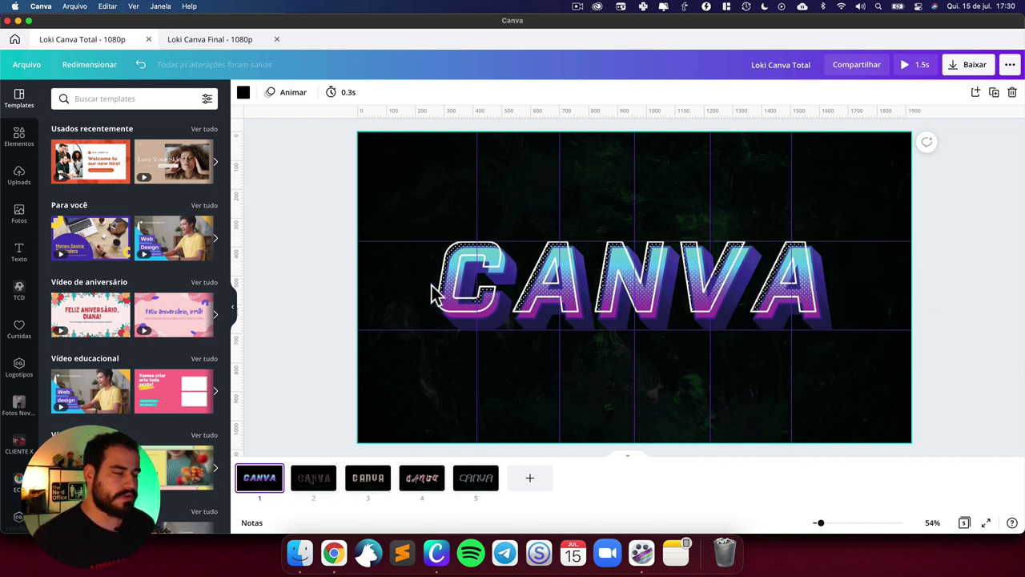
pyautogui.click(464, 290)
pyautogui.click(540, 295)
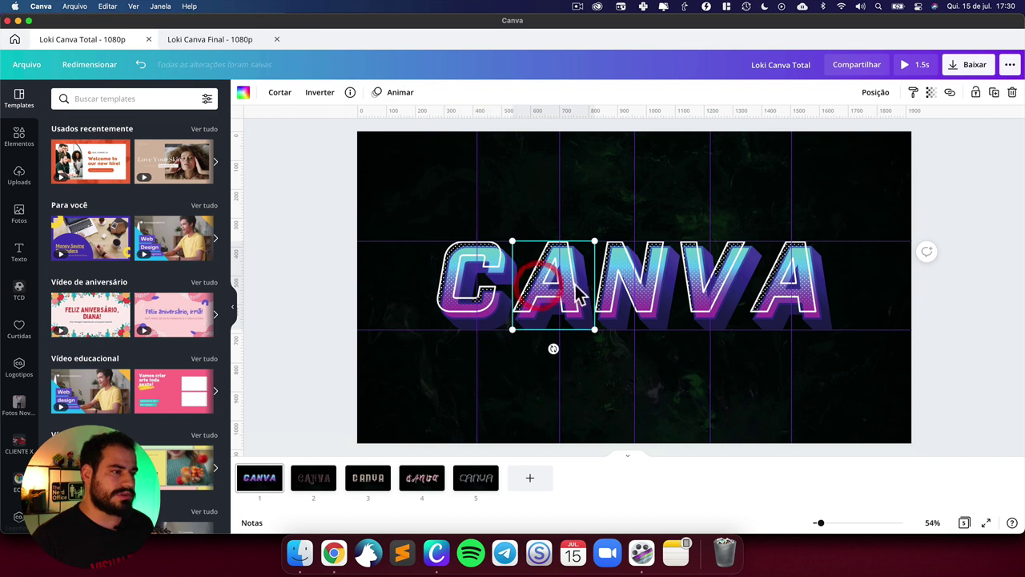
pyautogui.click(632, 293)
pyautogui.click(694, 293)
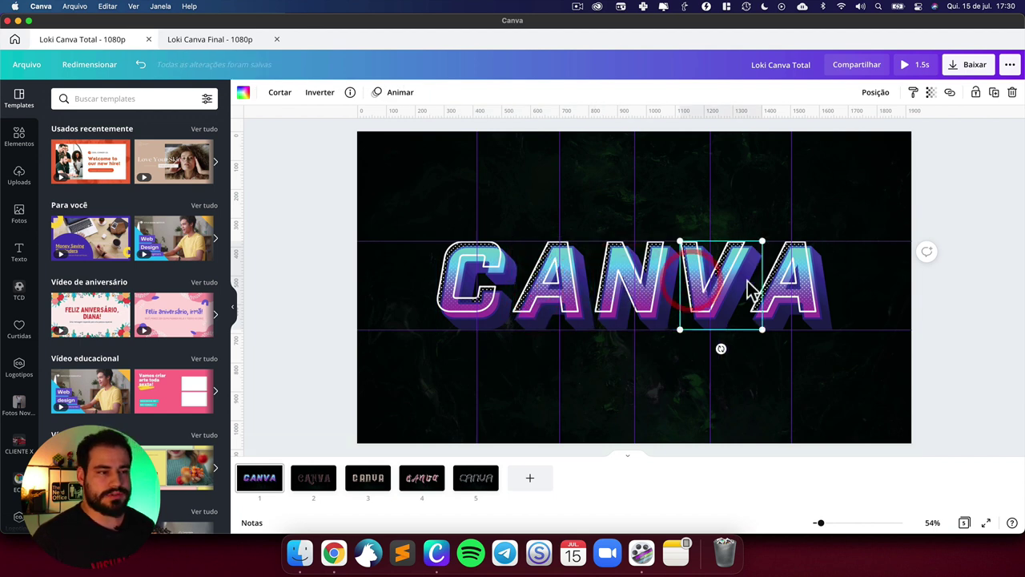
pyautogui.click(809, 294)
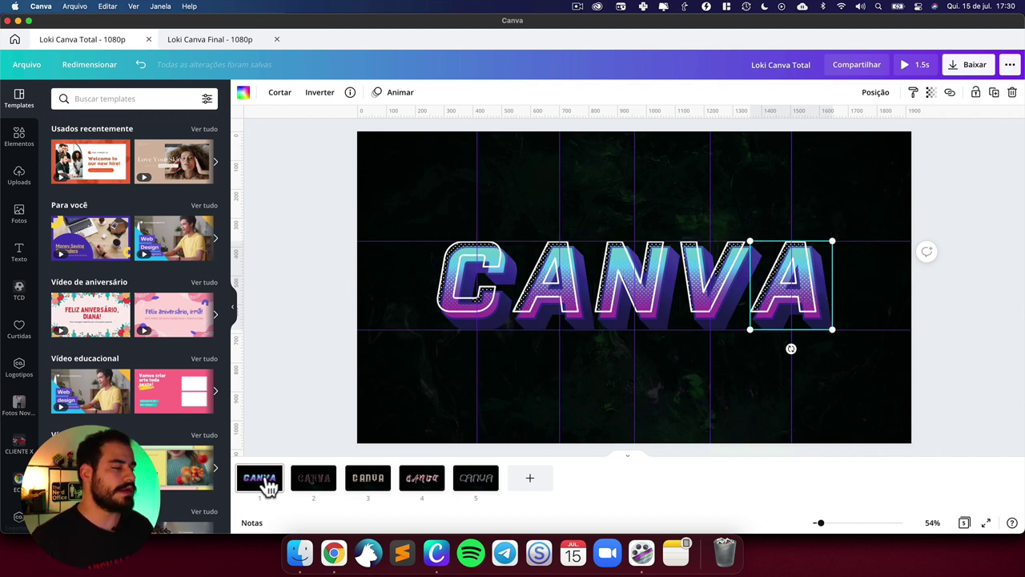
# Step: Review the lettering styles on pages 2 to 5 of the Loki Canva Total design, then return to page 1
pyautogui.click(308, 481)
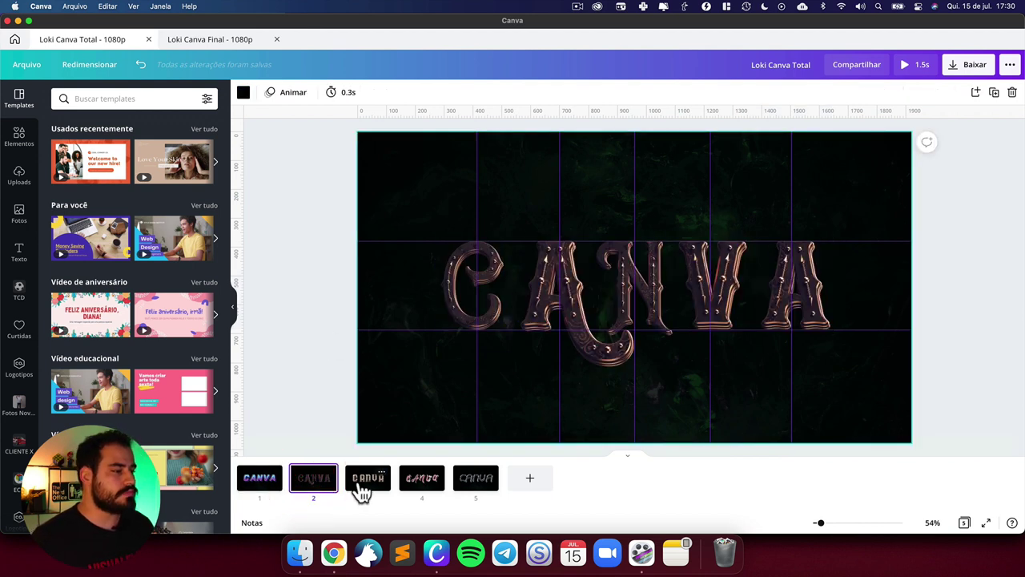
pyautogui.click(362, 487)
pyautogui.click(415, 488)
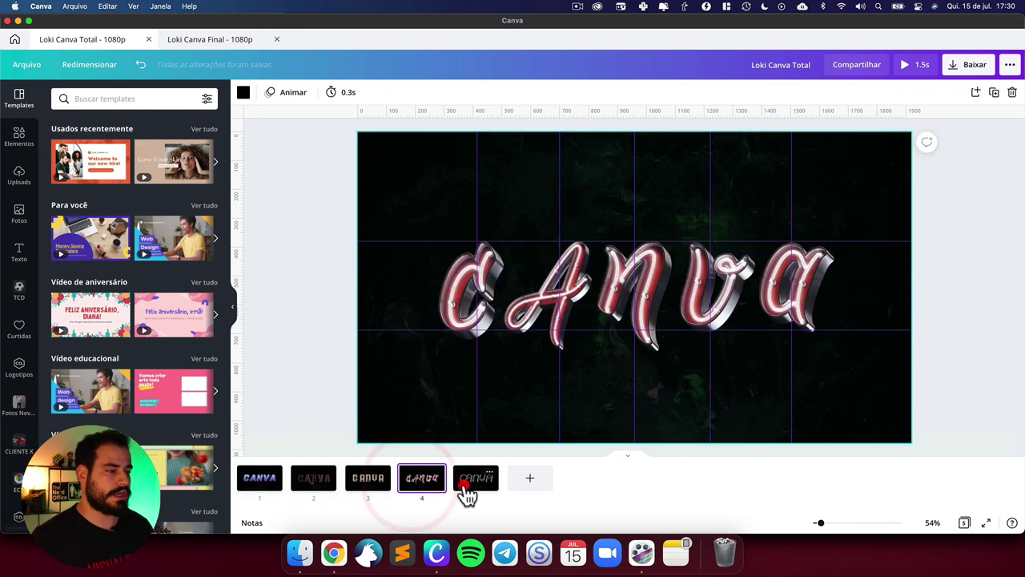
pyautogui.click(473, 489)
pyautogui.click(261, 487)
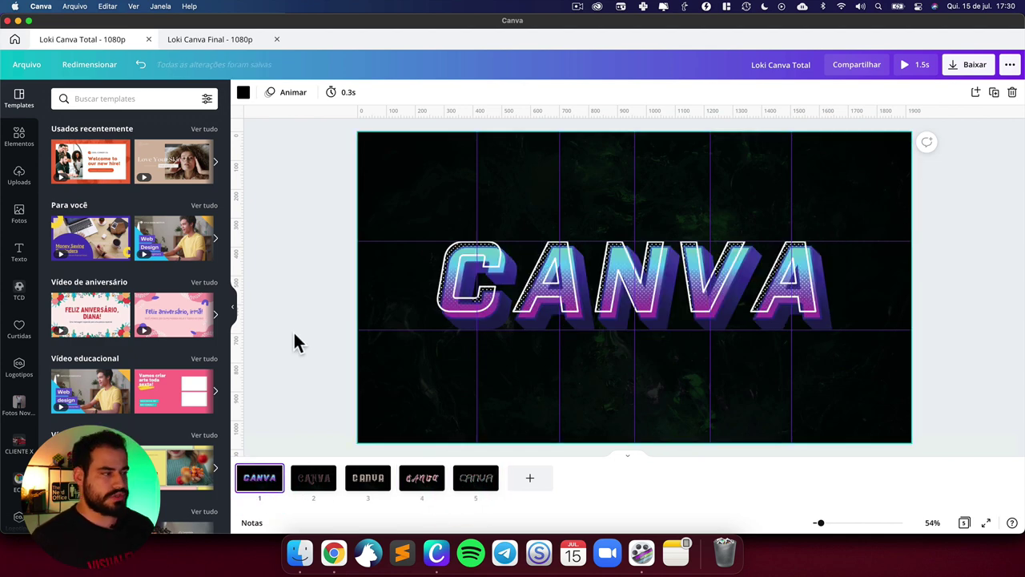
pyautogui.click(303, 490)
pyautogui.click(266, 485)
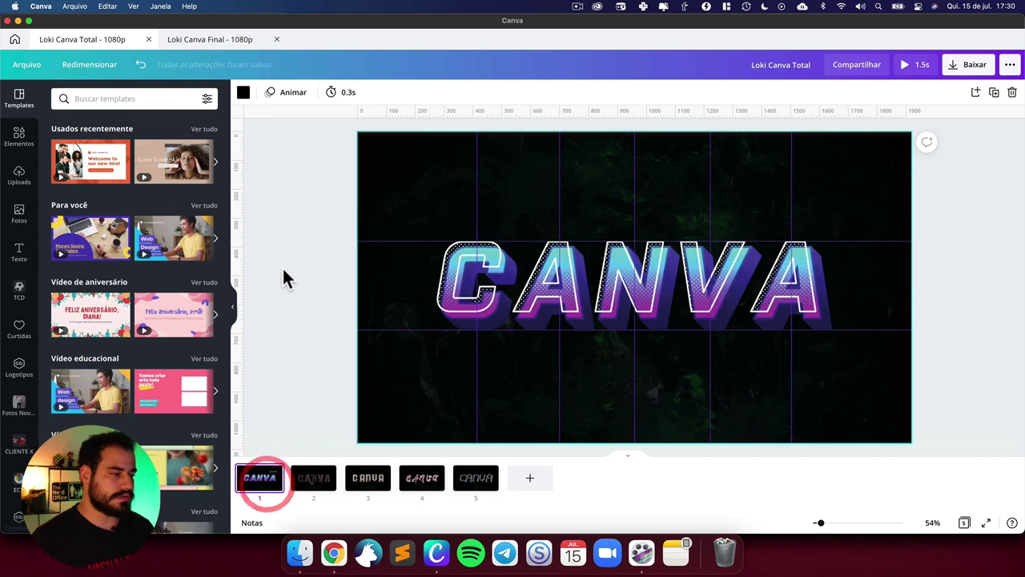
# Step: Open the Loki Canva Final design, review pages 2 to 6 and play the animation preview
pyautogui.click(218, 38)
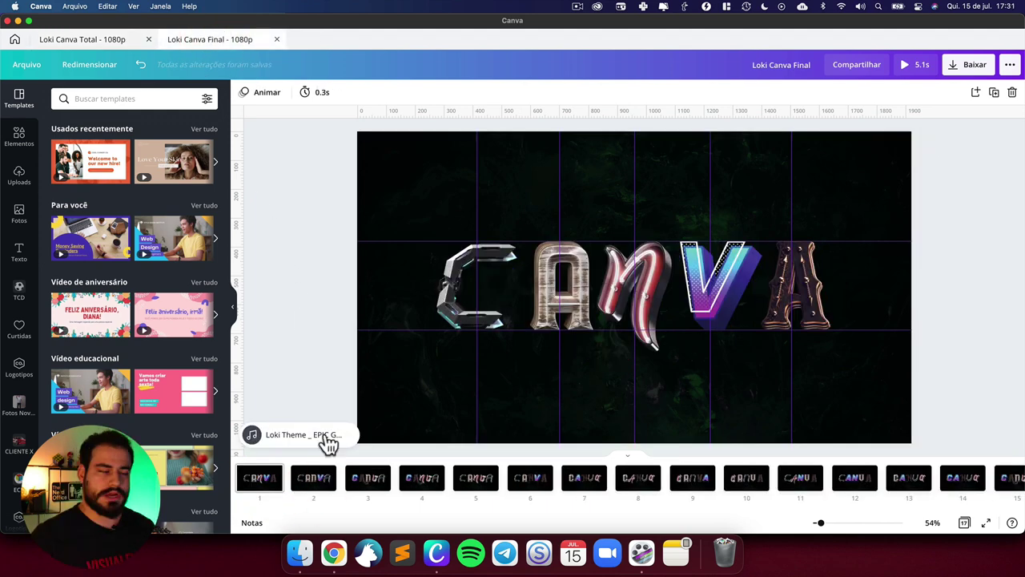
pyautogui.click(311, 481)
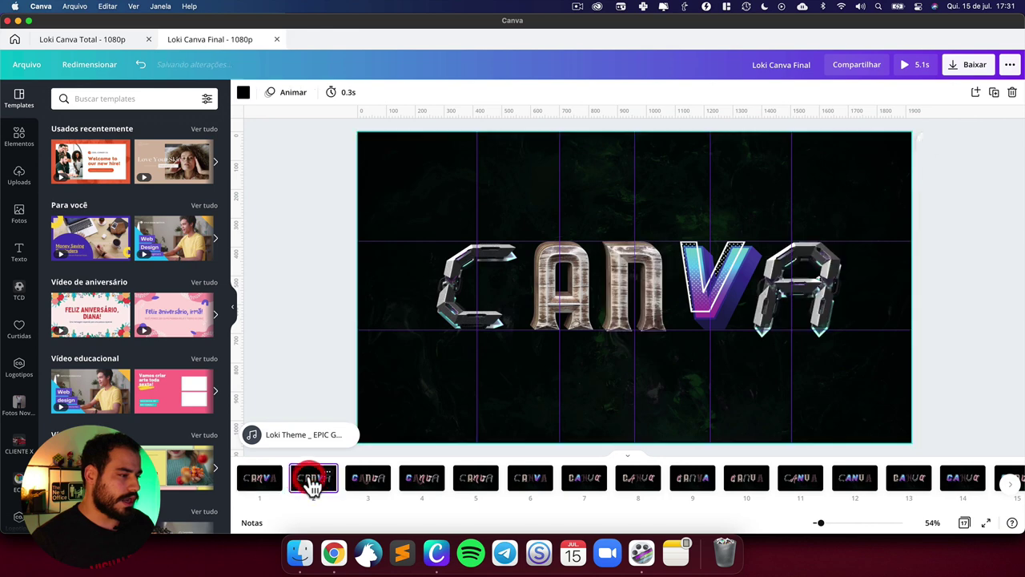
pyautogui.click(358, 484)
pyautogui.click(420, 486)
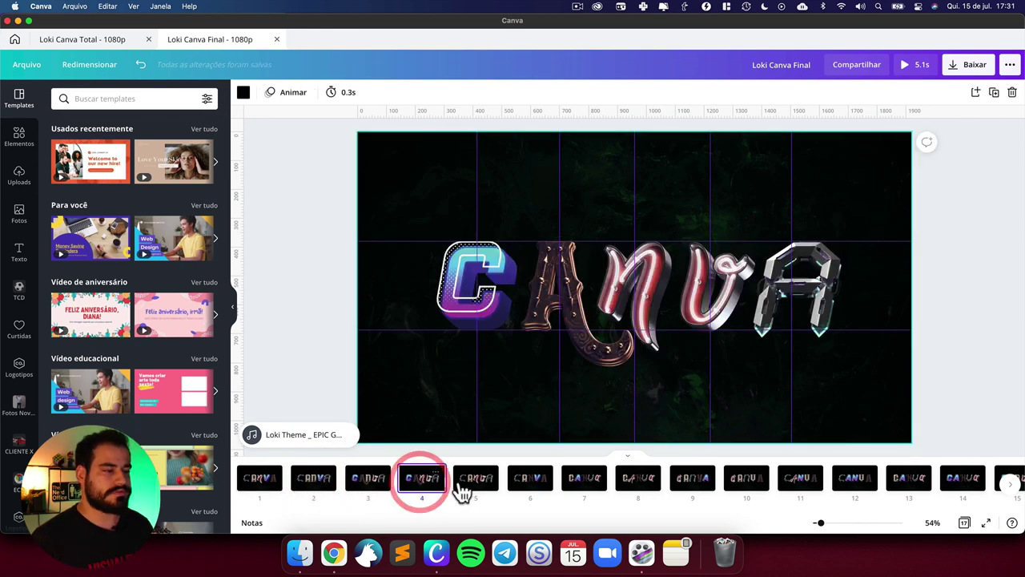
pyautogui.click(469, 484)
pyautogui.click(527, 484)
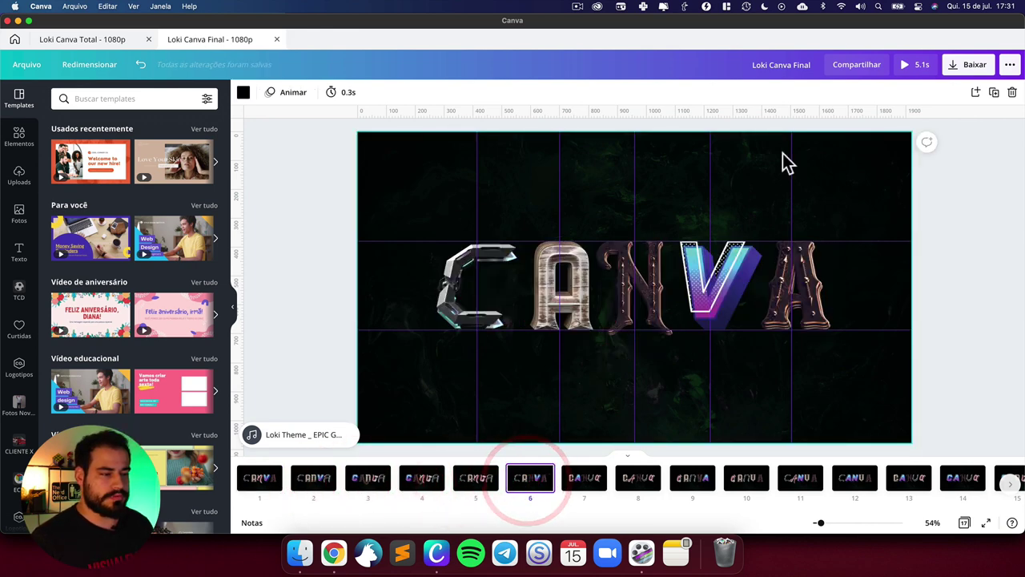
pyautogui.click(906, 66)
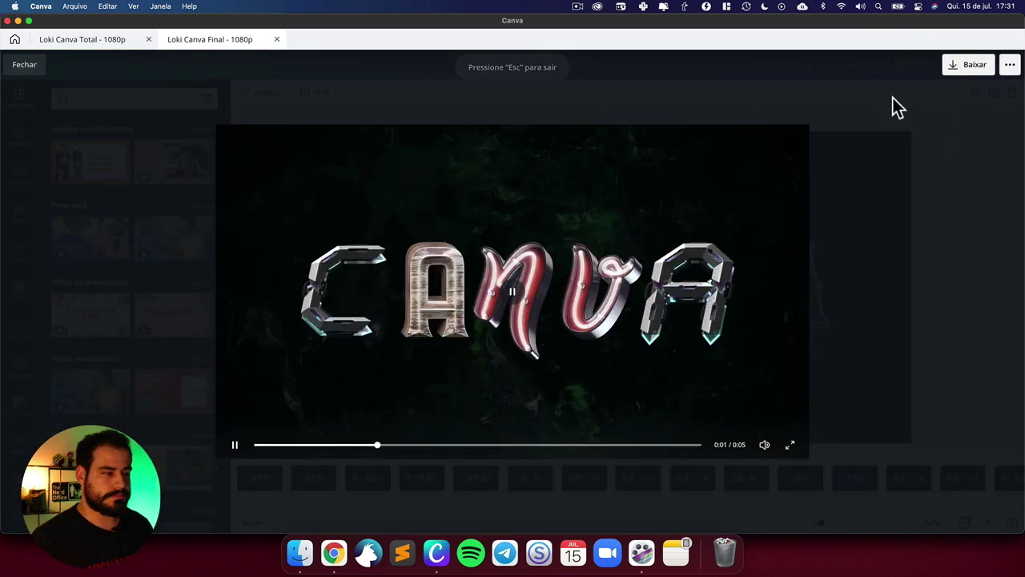
pyautogui.click(927, 297)
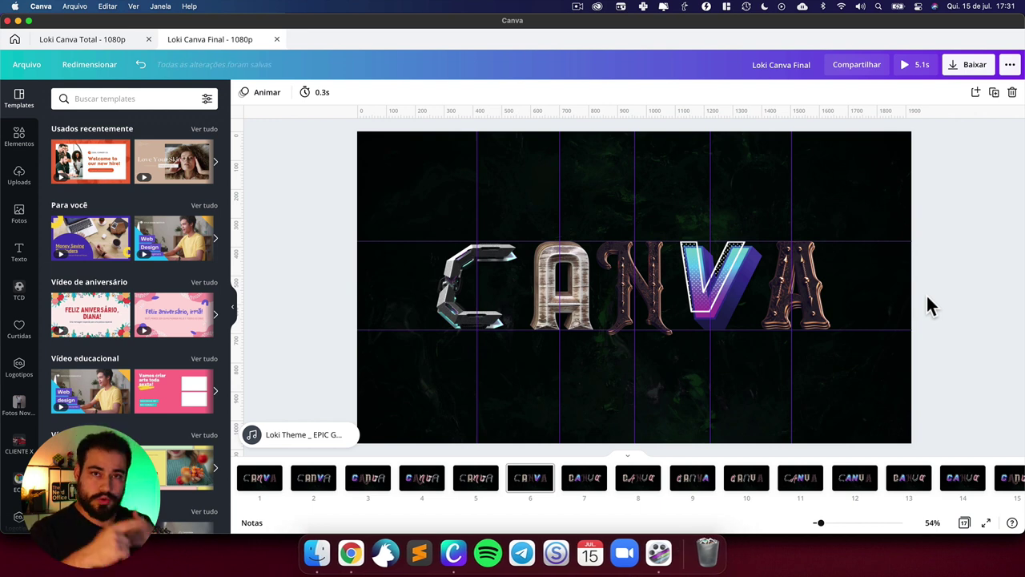
# Step: Create a new blank video design from the Canva home page
pyautogui.click(14, 42)
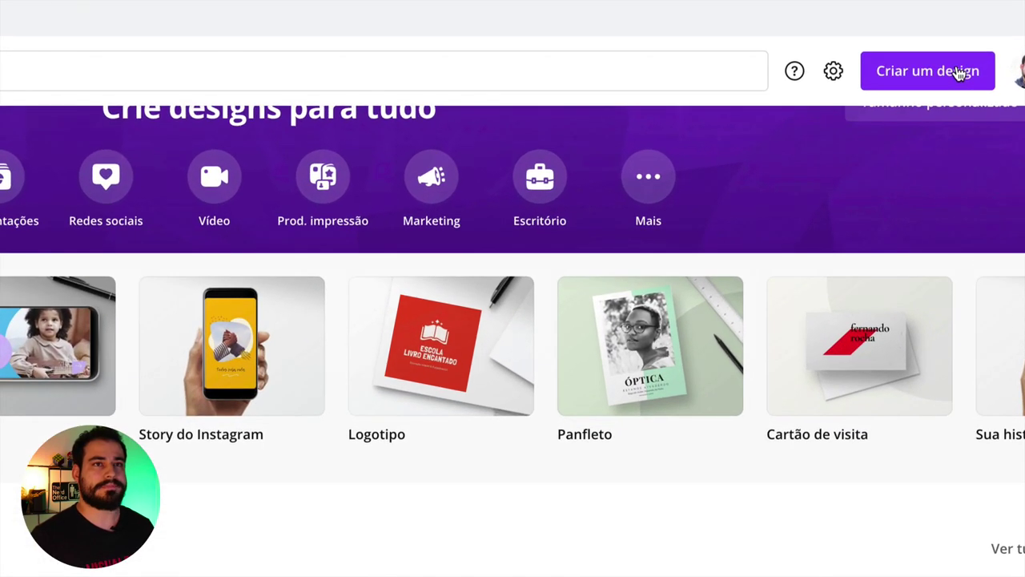
pyautogui.click(958, 71)
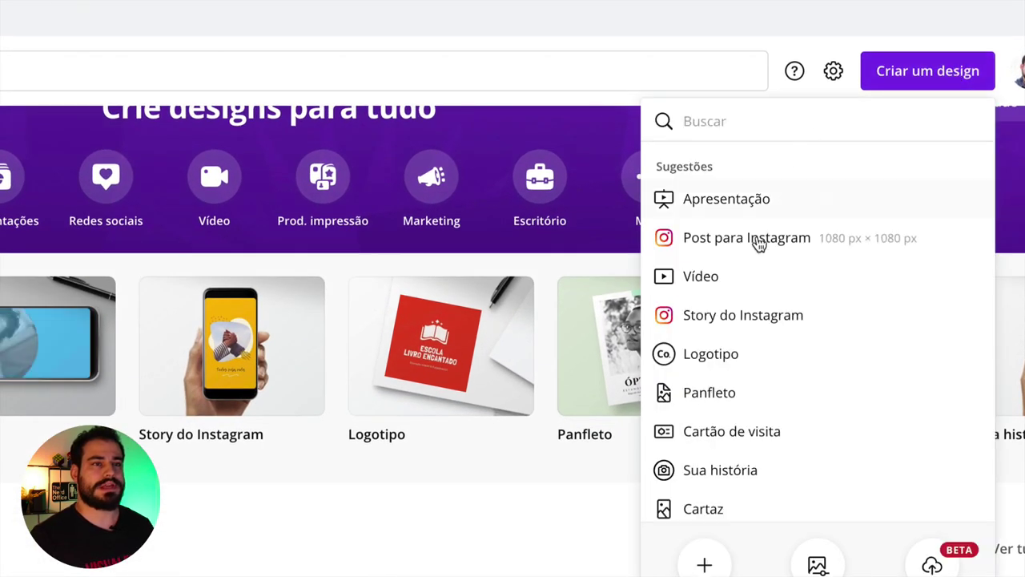
pyautogui.click(759, 287)
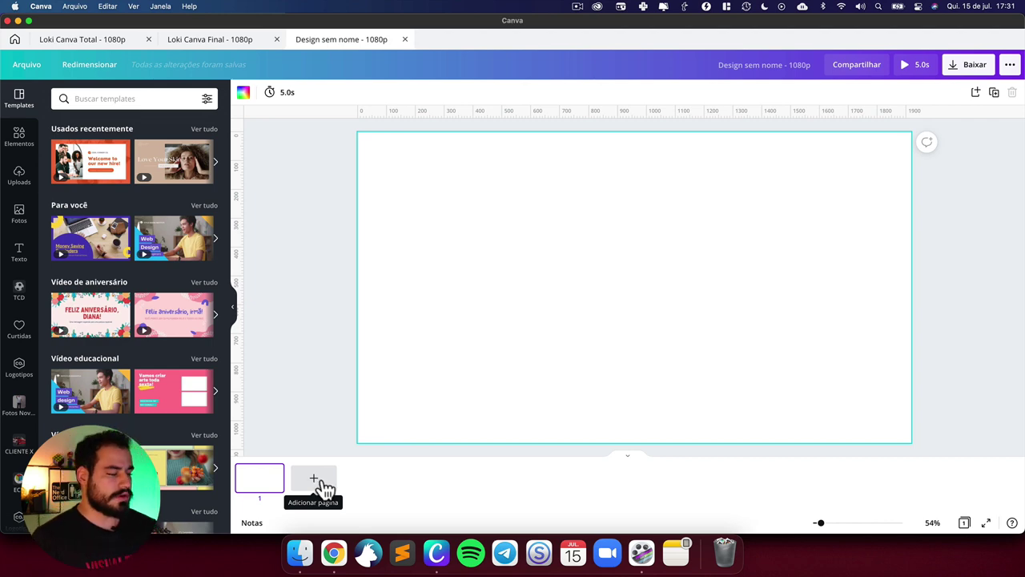
# Step: Switch to Chrome and play the Loki Marvel logo title card video on YouTube as a reference
pyautogui.click(334, 551)
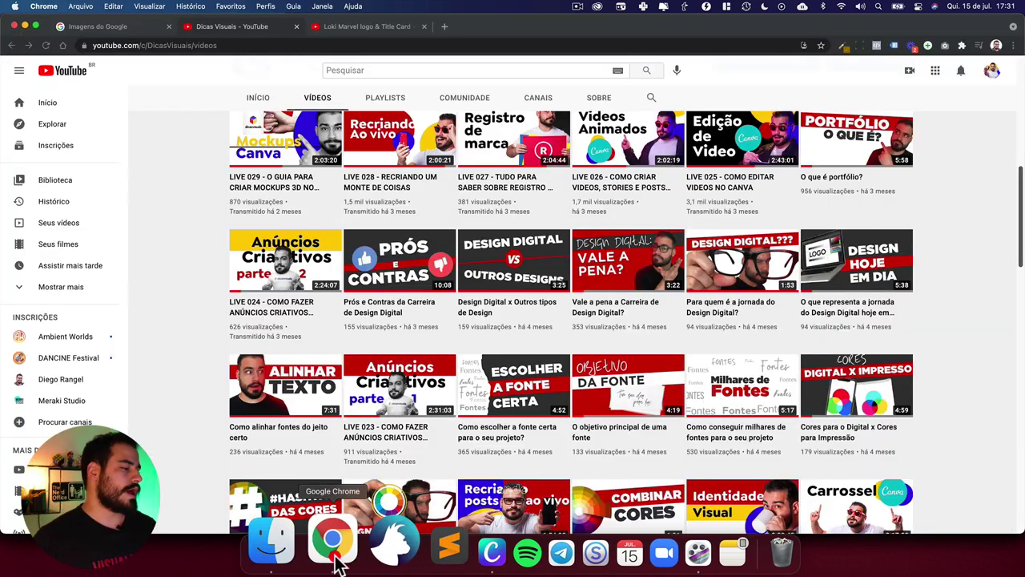
pyautogui.click(126, 29)
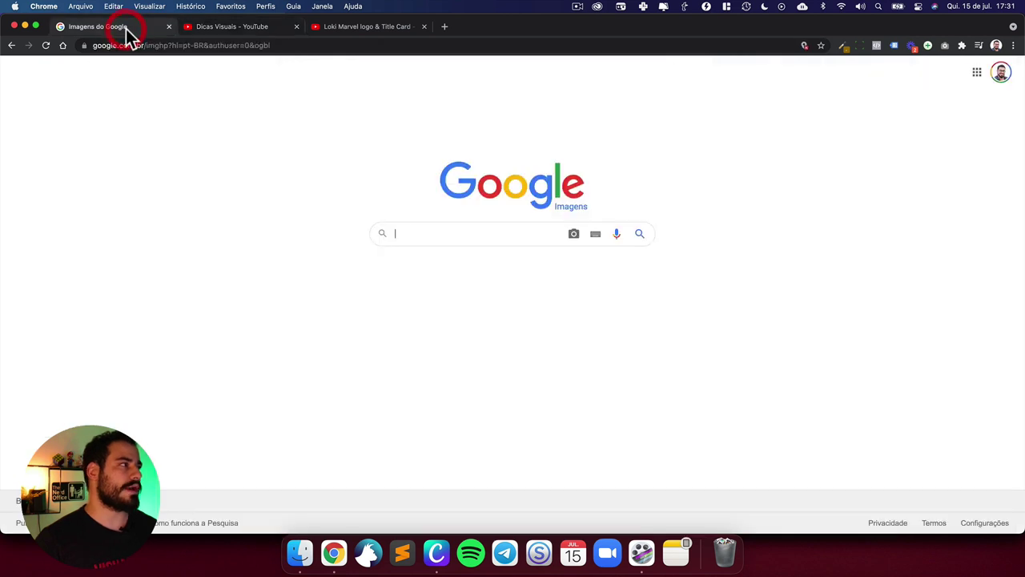
pyautogui.click(359, 32)
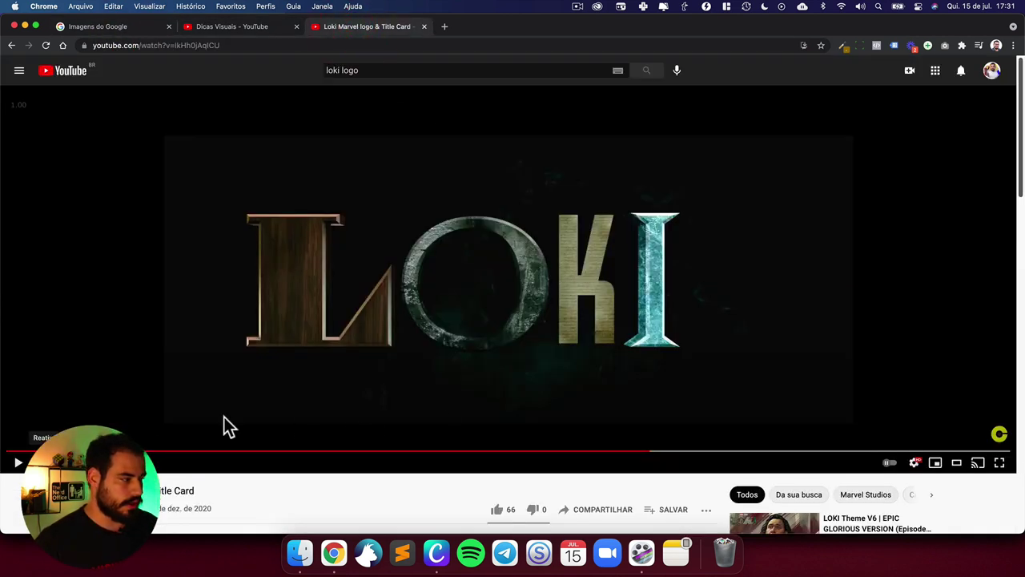
pyautogui.click(315, 394)
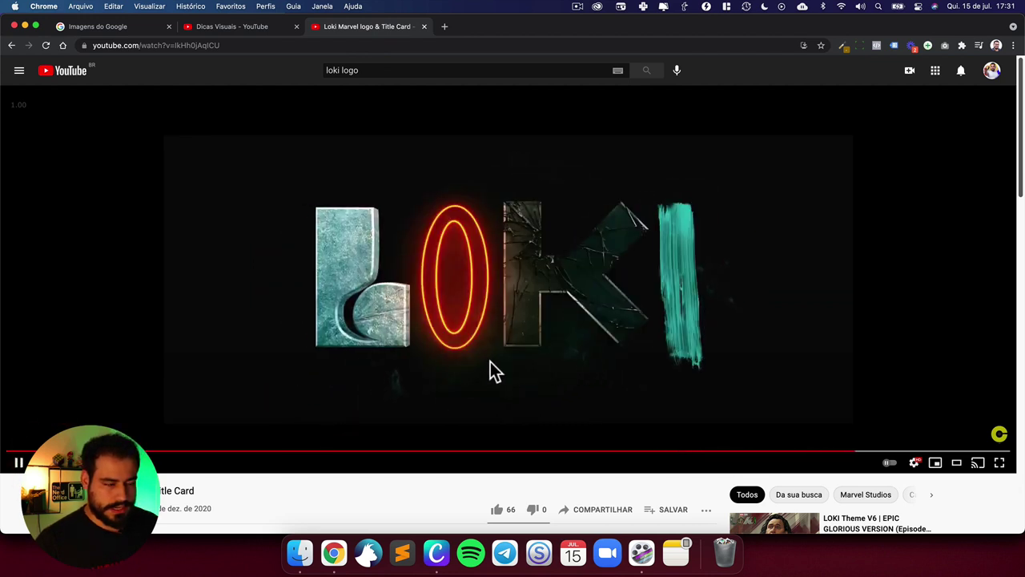
pyautogui.click(724, 395)
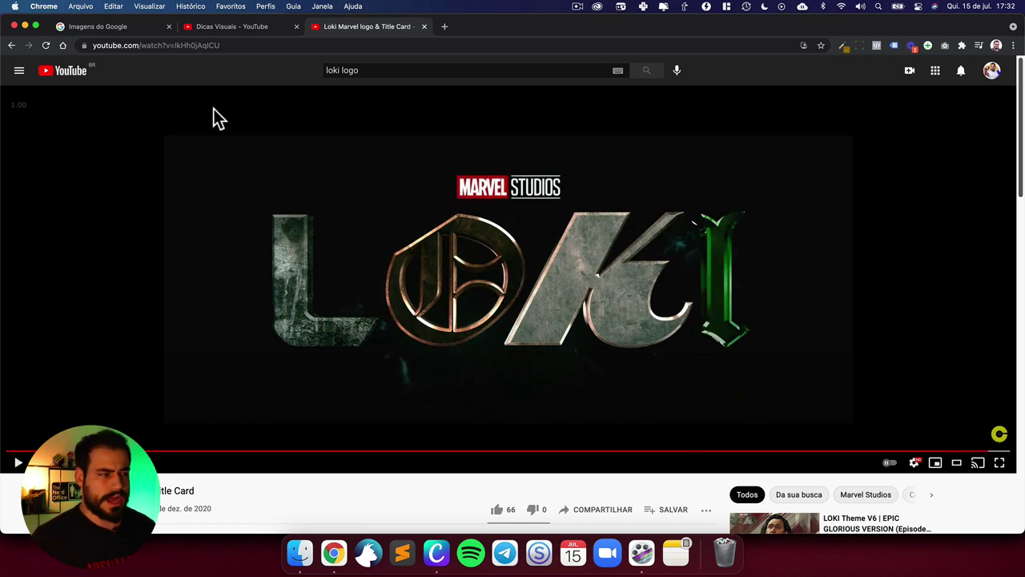
# Step: Search Google Images for "background green grunge"
pyautogui.click(104, 27)
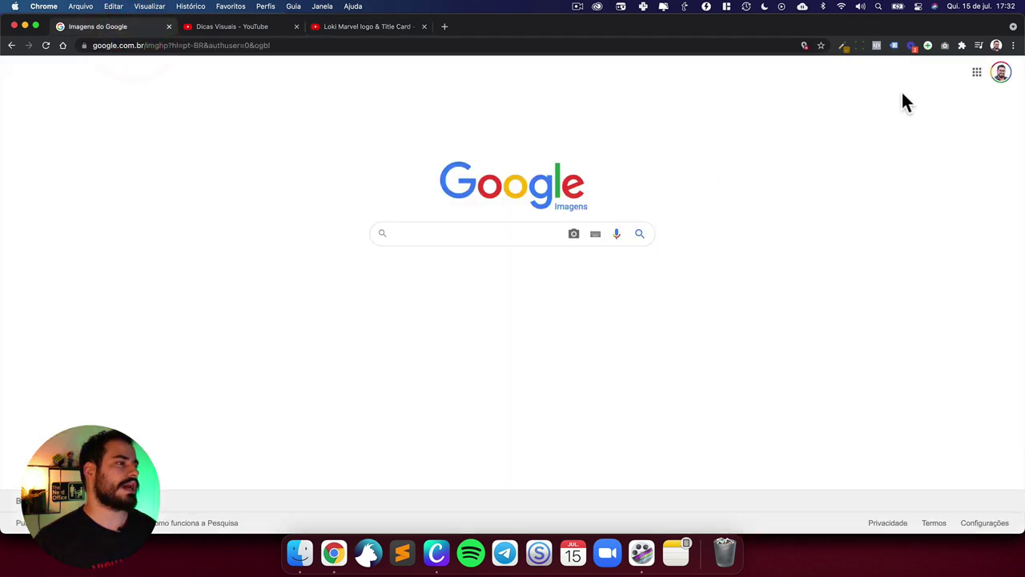
pyautogui.scroll(5, 428, 233)
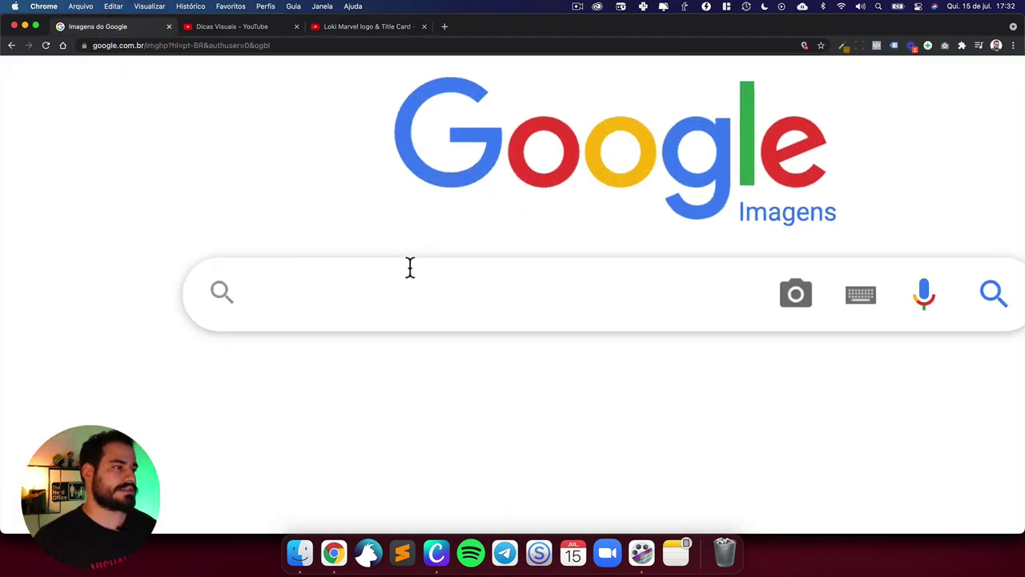
pyautogui.write('badkgr')
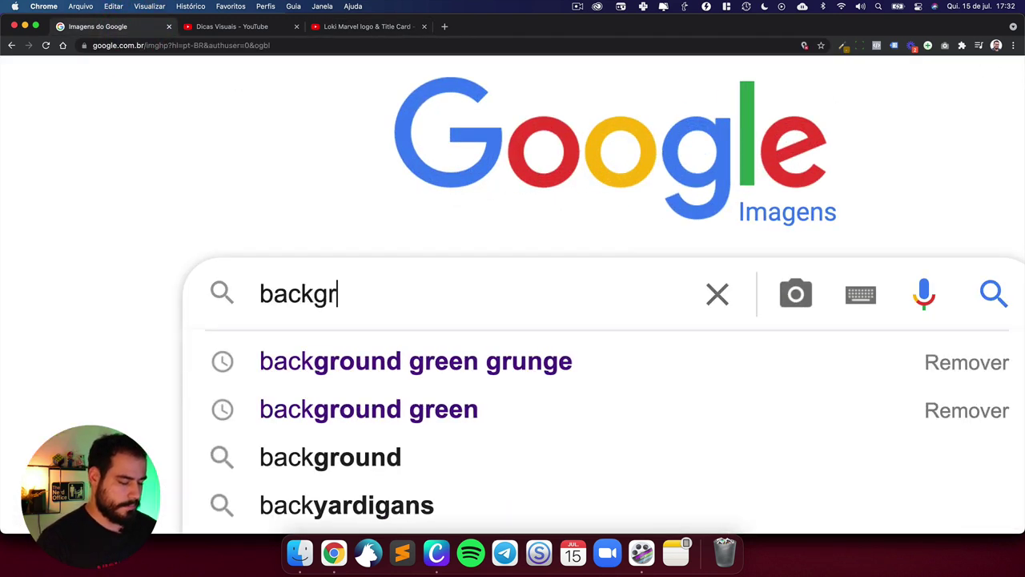
pyautogui.write('ounf')
pyautogui.press('BackSpace')
pyautogui.write('d')
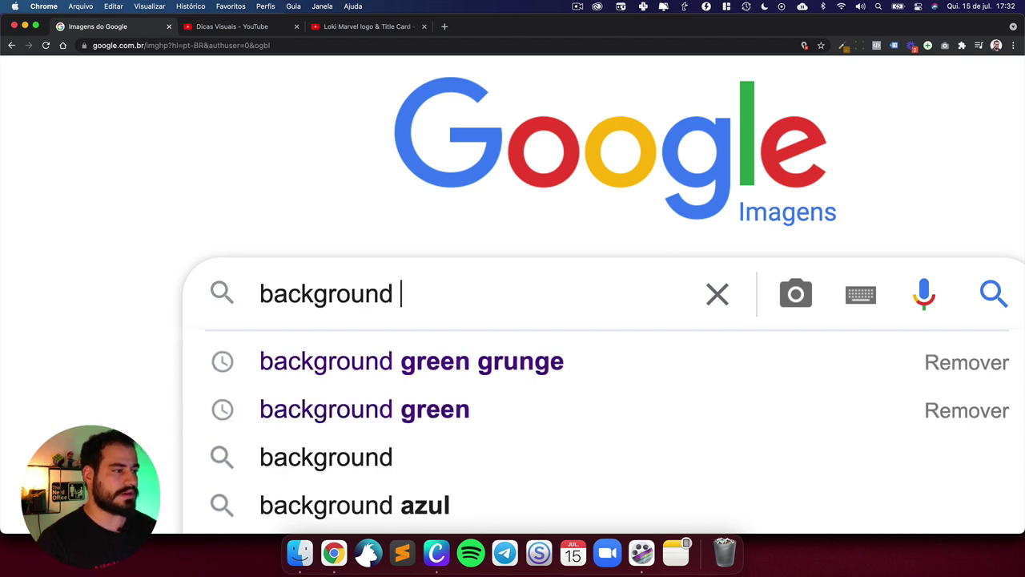
pyautogui.write(' green')
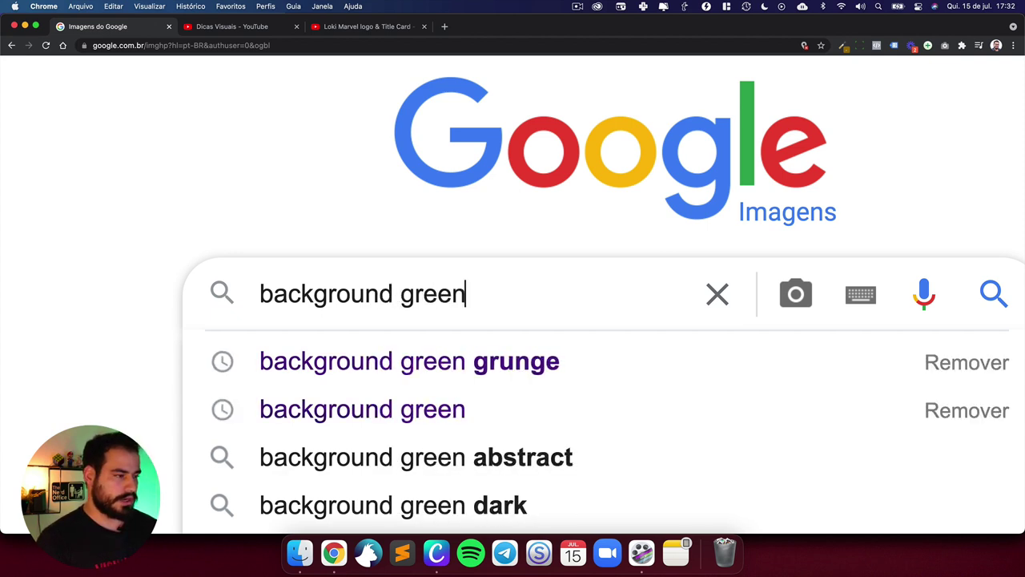
pyautogui.write(' grunge')
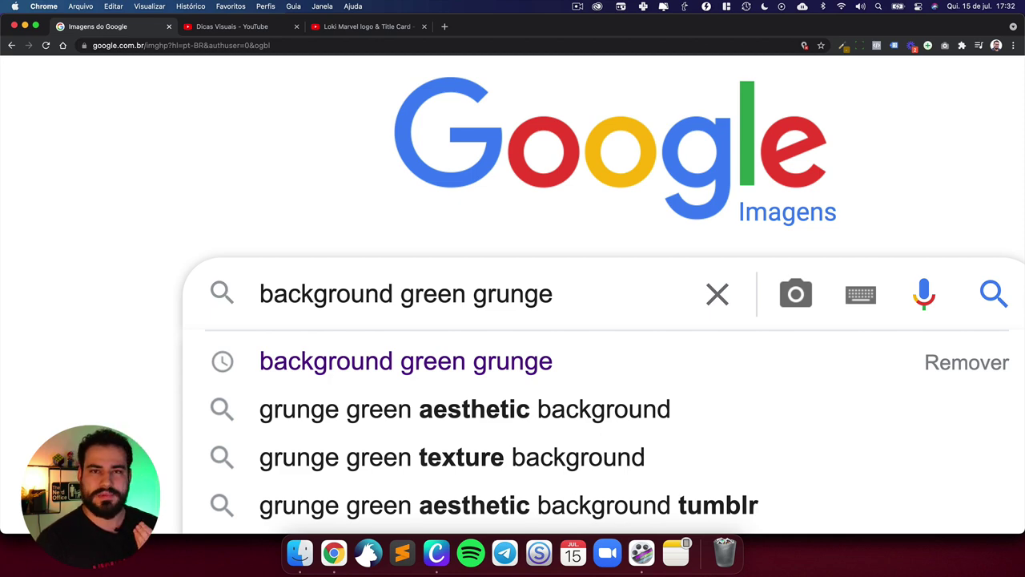
pyautogui.press('Return')
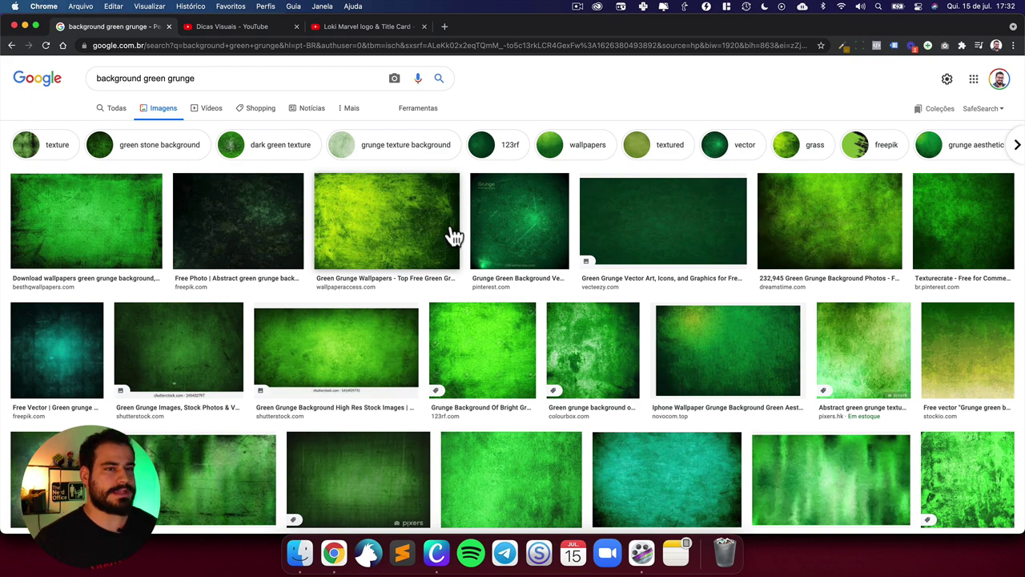
# Step: Filter the image results to the large size (Grande) and look through the green grunge backgrounds
pyautogui.scroll(5, 407, 116)
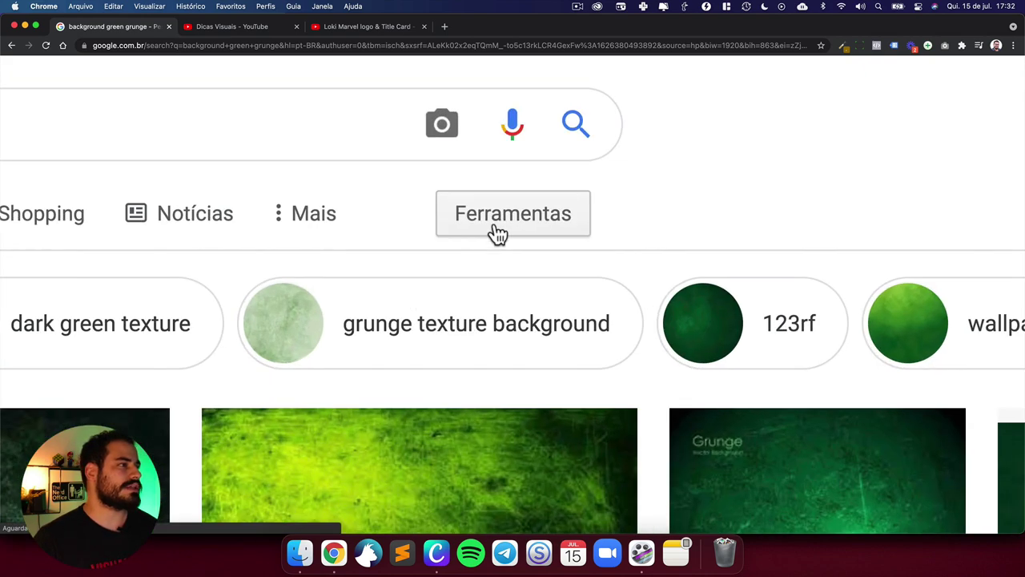
pyautogui.click(411, 113)
pyautogui.hscroll(-5, 442, 227)
pyautogui.hscroll(-6, 441, 227)
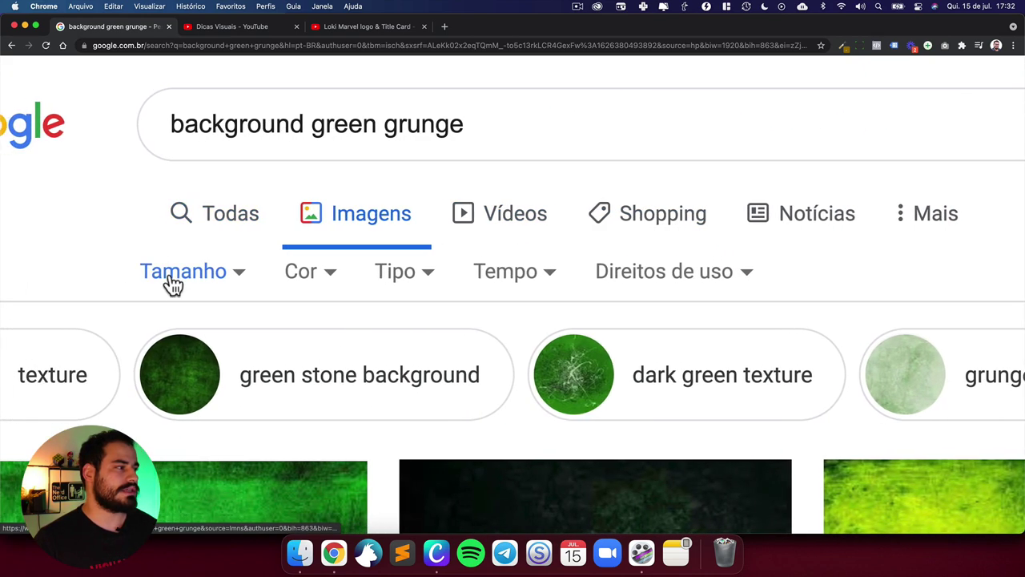
pyautogui.click(170, 279)
pyautogui.click(178, 380)
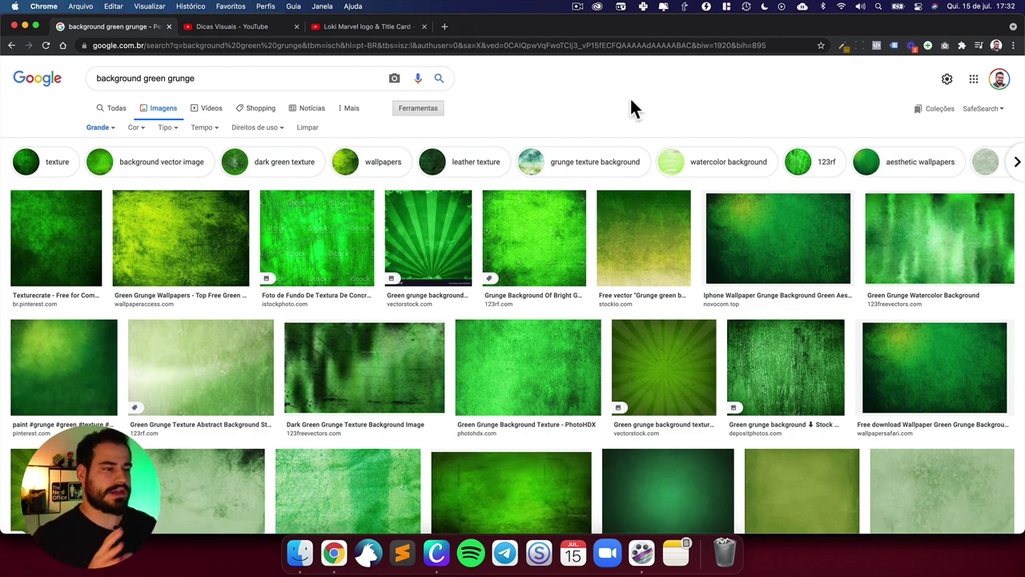
pyautogui.scroll(-1, 625, 113)
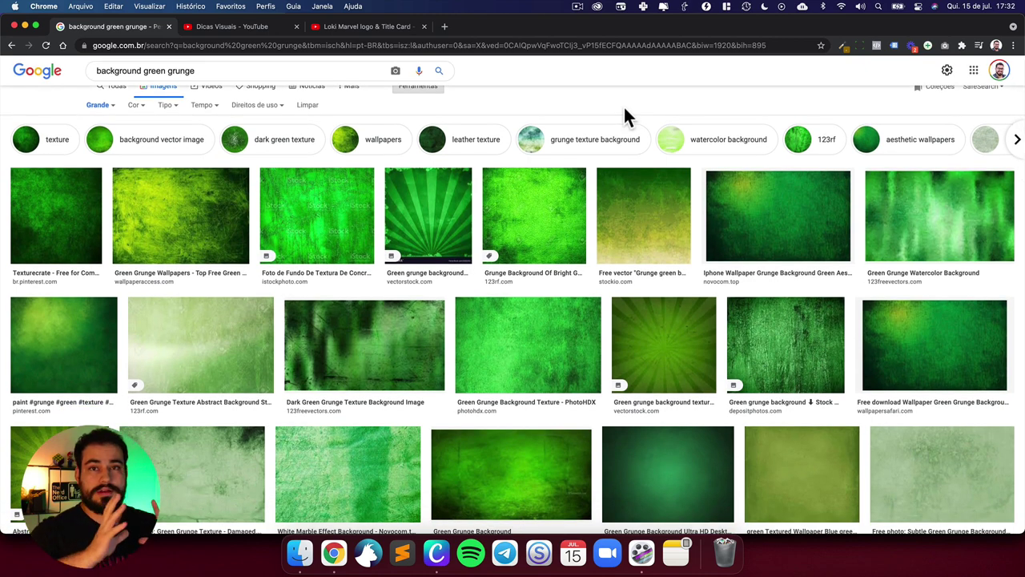
# Step: Look further through the large green grunge image results for a suitable dark background
pyautogui.scroll(-10, 668, 197)
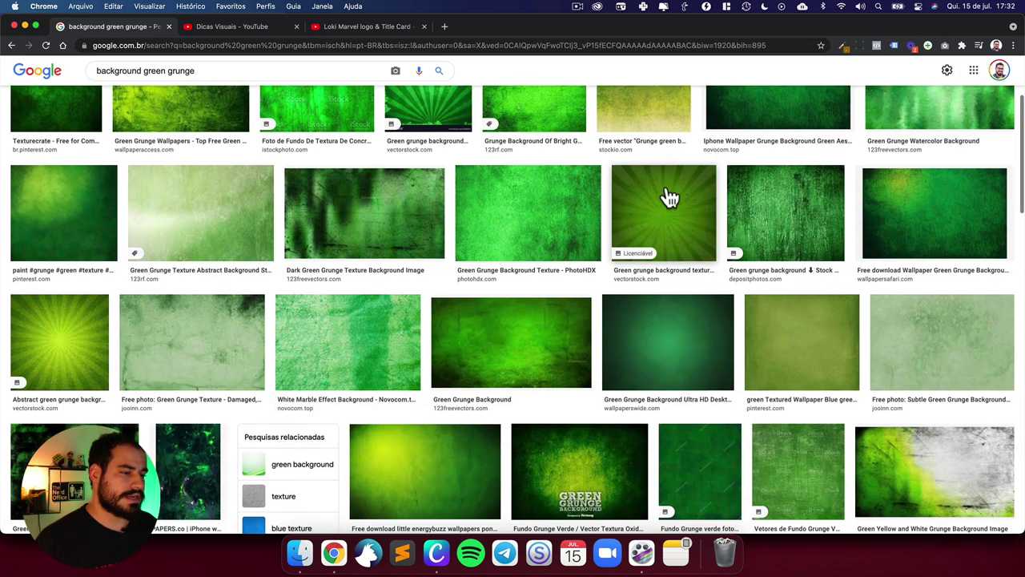
pyautogui.scroll(-9, 668, 197)
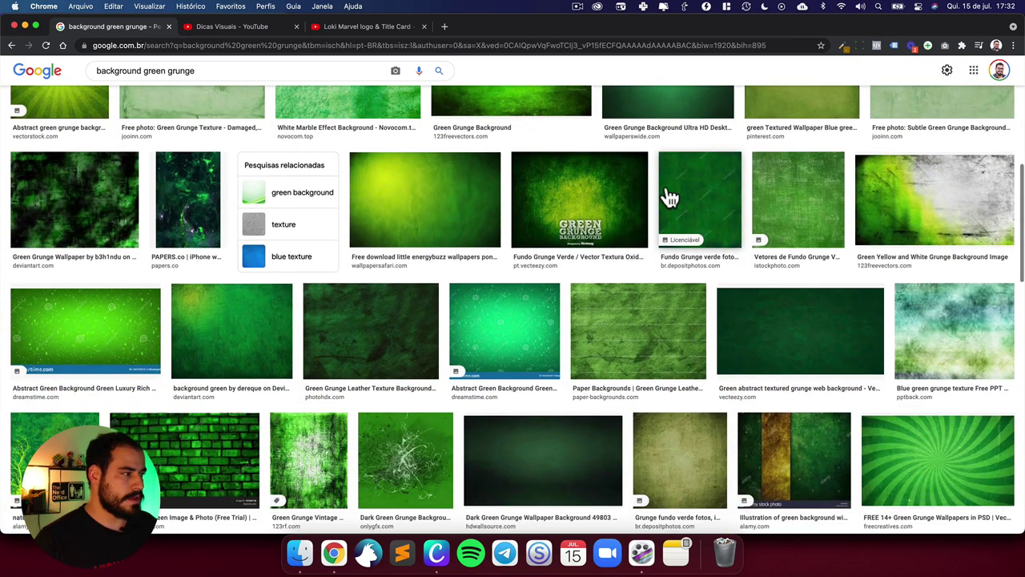
pyautogui.scroll(-18, 668, 197)
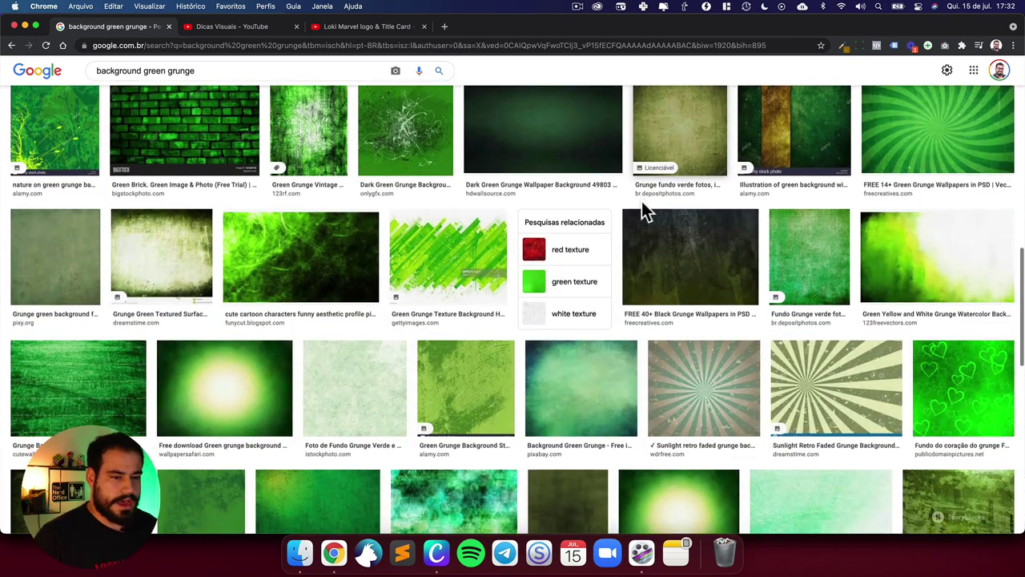
pyautogui.scroll(-20, 641, 199)
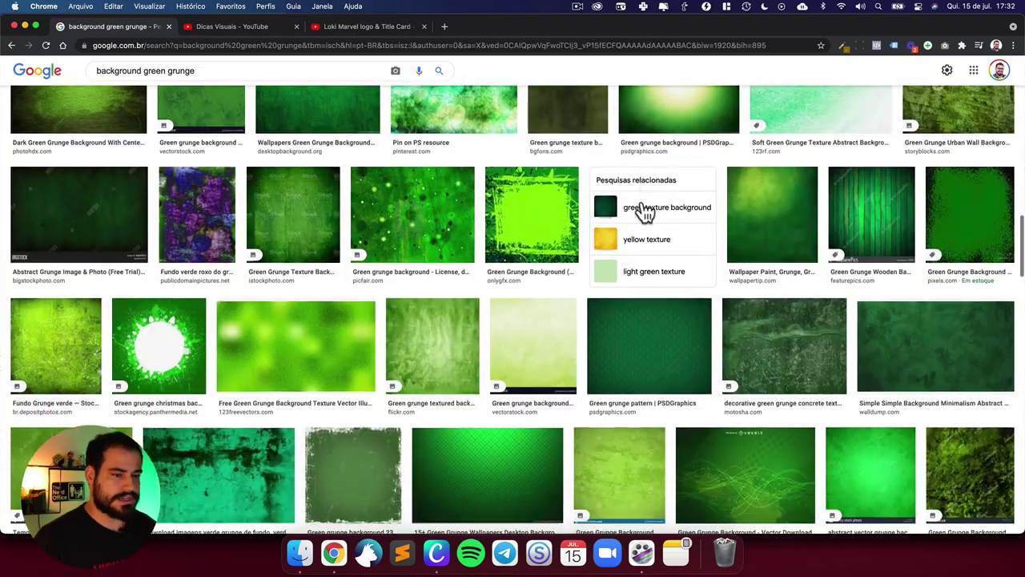
pyautogui.scroll(-15, 644, 212)
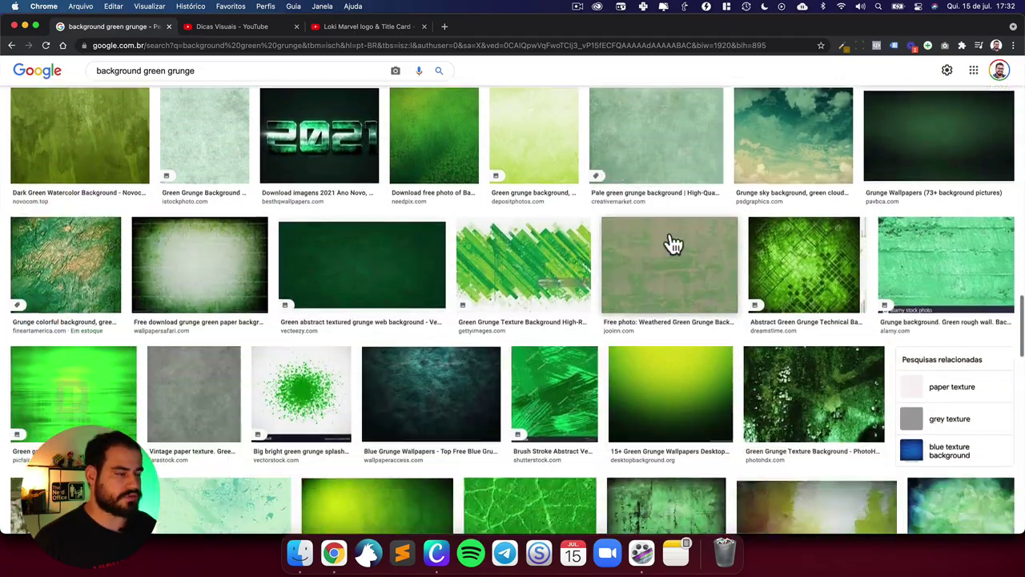
pyautogui.scroll(20, 644, 232)
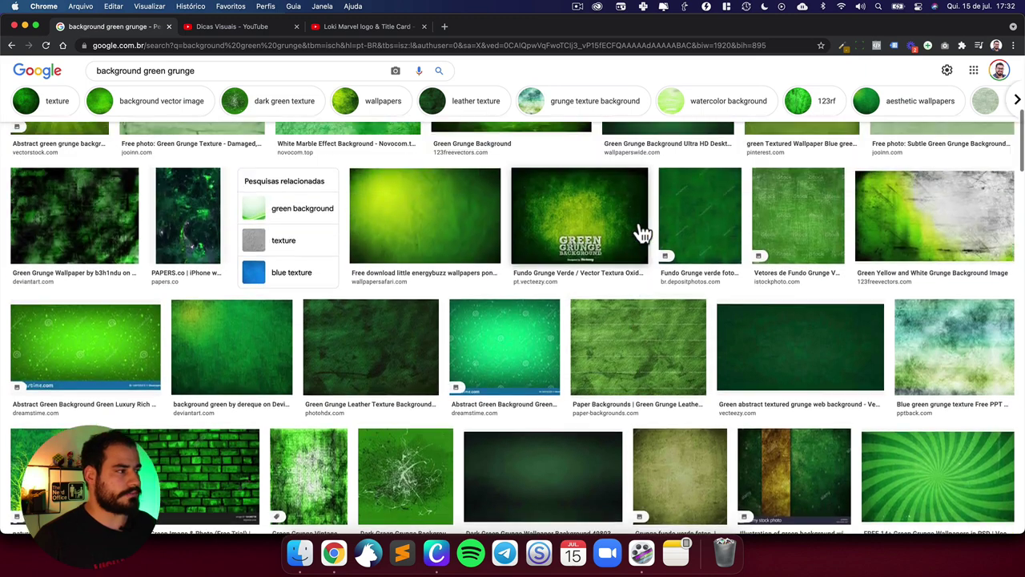
pyautogui.scroll(4, 303, 290)
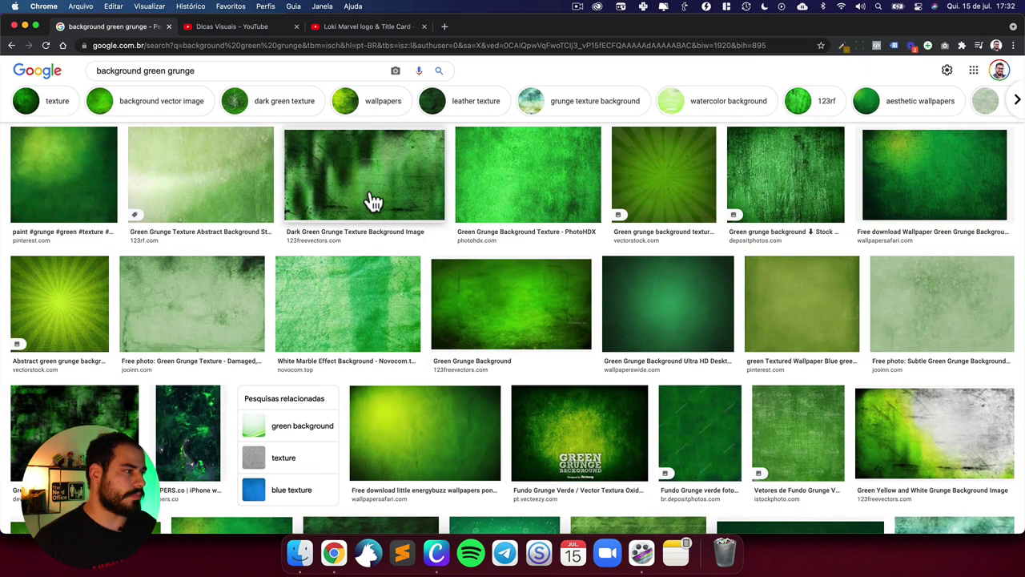
# Step: Preview the "Dark Green Grunge Texture Background Image" result and look through its related images and the neighbouring results
pyautogui.click(374, 200)
pyautogui.scroll(-5, 865, 283)
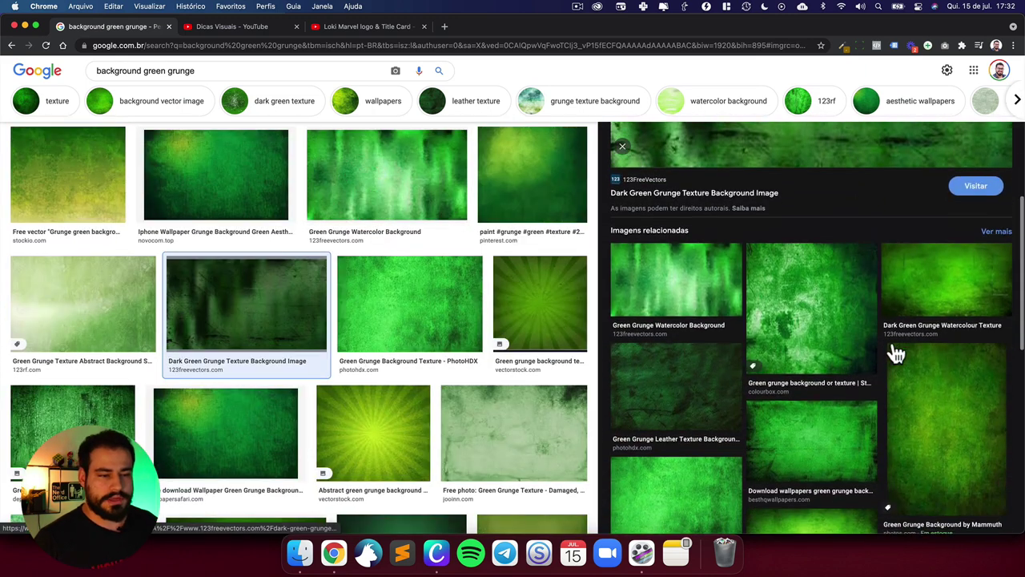
pyautogui.scroll(-5, 861, 420)
pyautogui.scroll(8, 872, 315)
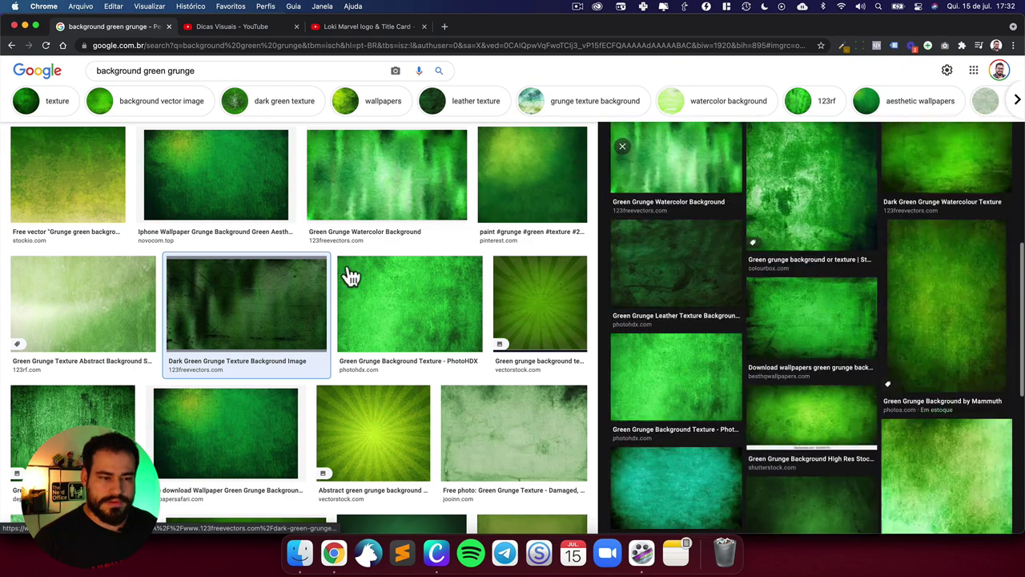
pyautogui.scroll(2, 350, 277)
pyautogui.scroll(3, 200, 256)
pyautogui.scroll(-10, 280, 305)
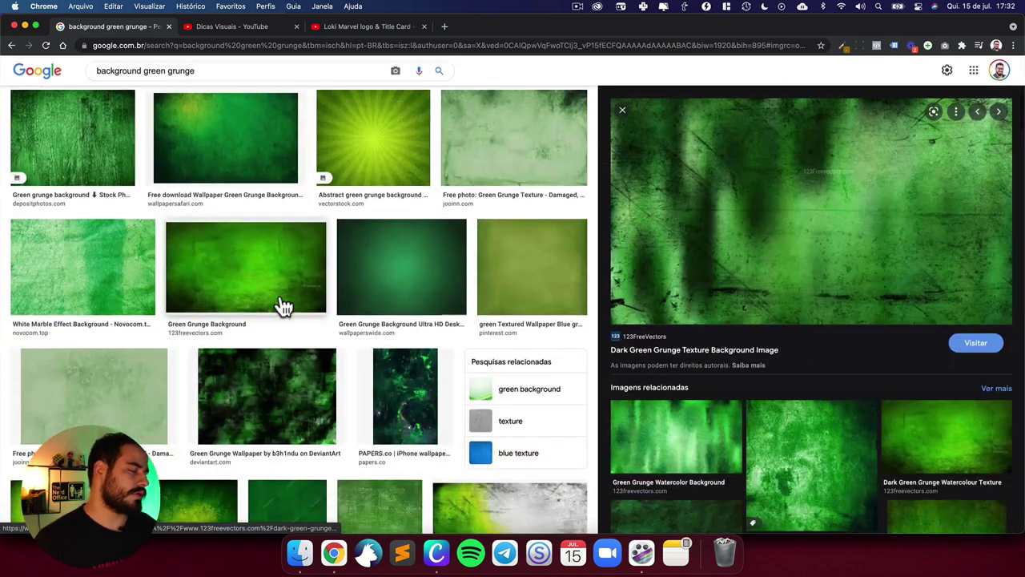
# Step: Open the preview of the PAPERS.co digital wallpaper grunge pattern image and look over its details and related images
pyautogui.click(392, 323)
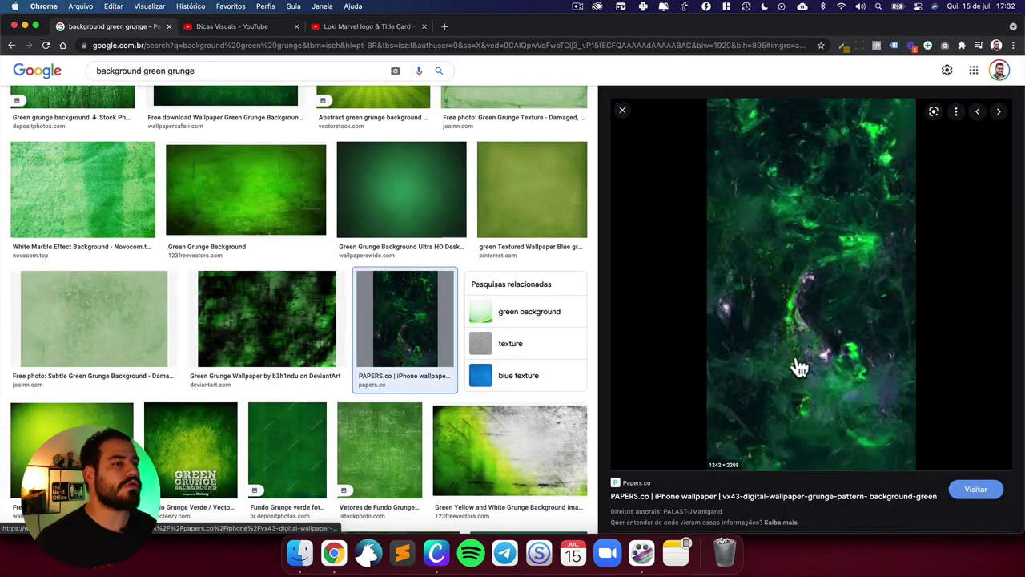
pyautogui.scroll(-4, 837, 323)
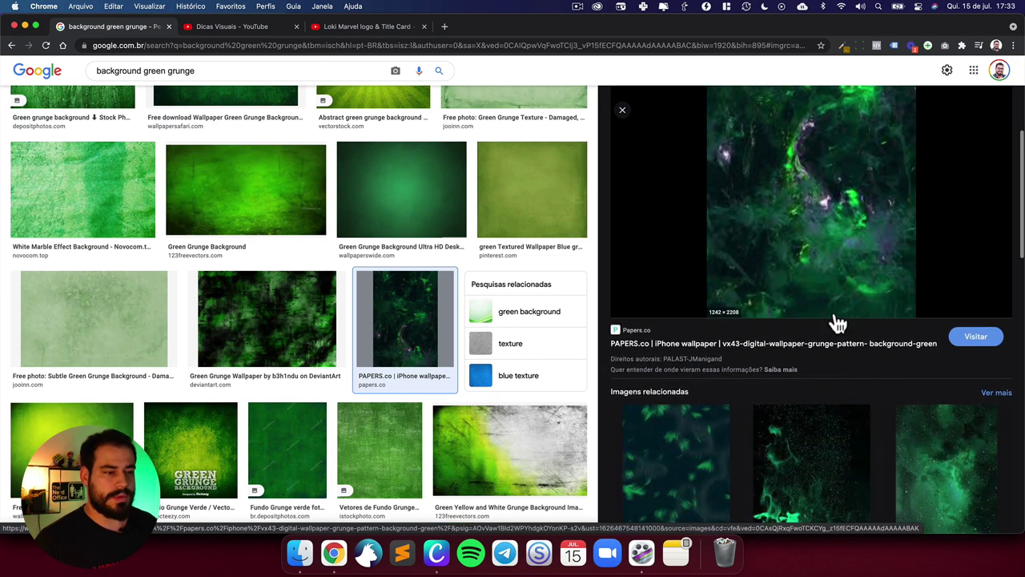
pyautogui.scroll(-3, 839, 321)
pyautogui.scroll(6, 852, 130)
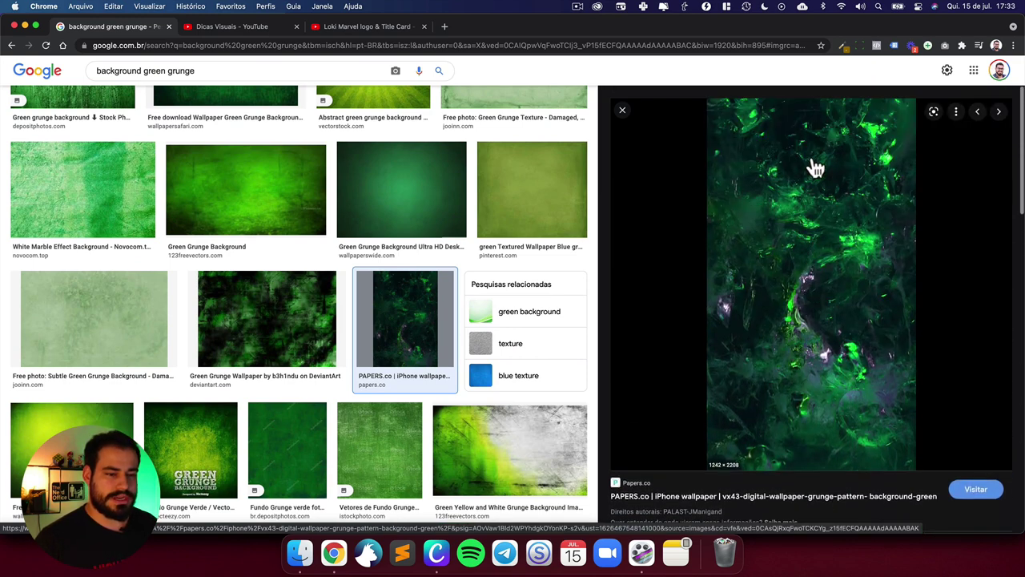
# Step: Switch to Finder, preview the papers.co wallpaper JPG in the LOKI CANVA folder, and return to Chrome
pyautogui.click(300, 551)
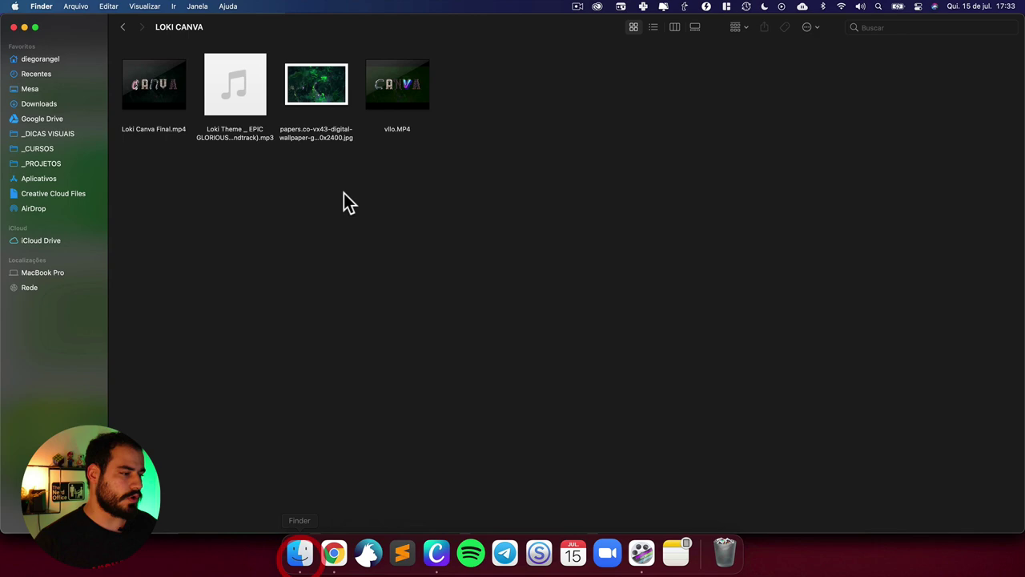
pyautogui.click(318, 96)
pyautogui.press('space')
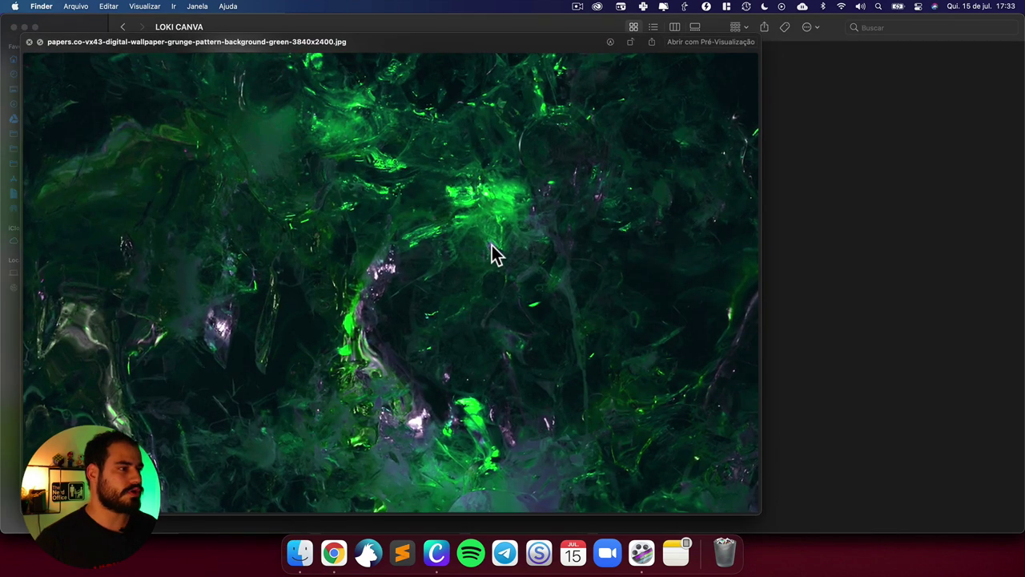
pyautogui.press('space')
pyautogui.press('super+Tab')
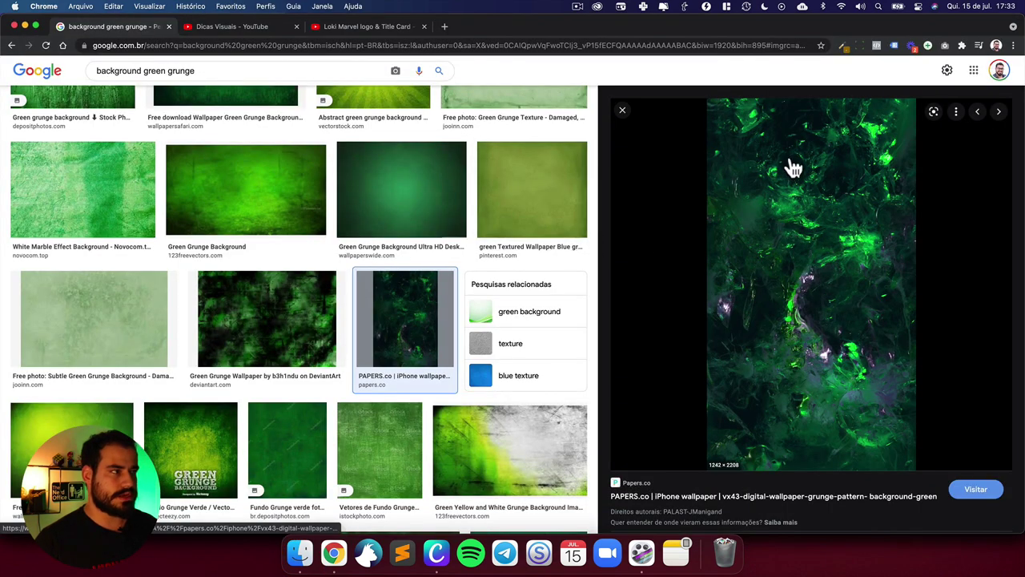
# Step: Examine the wallpaper's pixel dimensions in the image preview and its download options on the Papers.co source page
pyautogui.scroll(5, 725, 476)
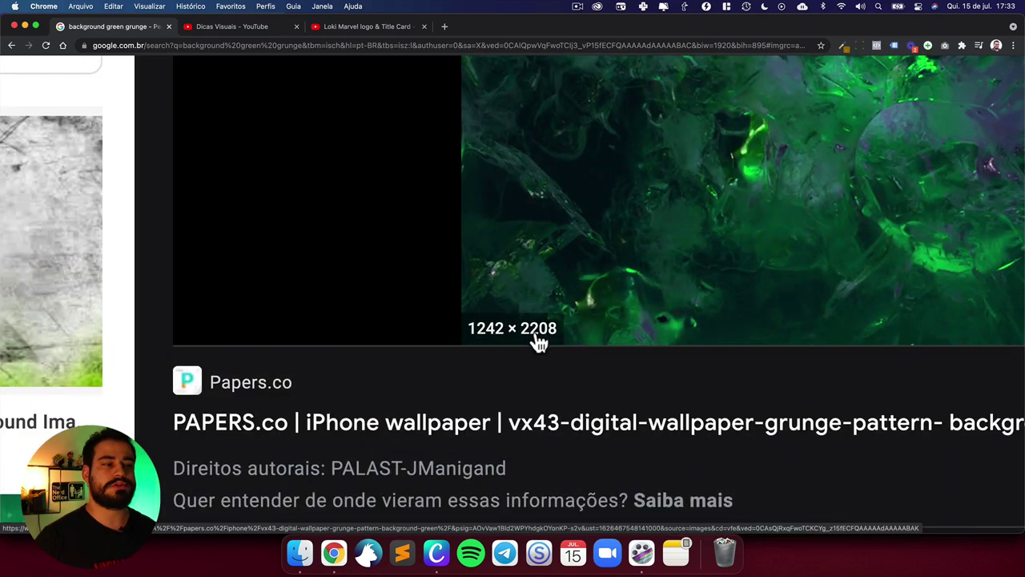
pyautogui.scroll(-5, 538, 340)
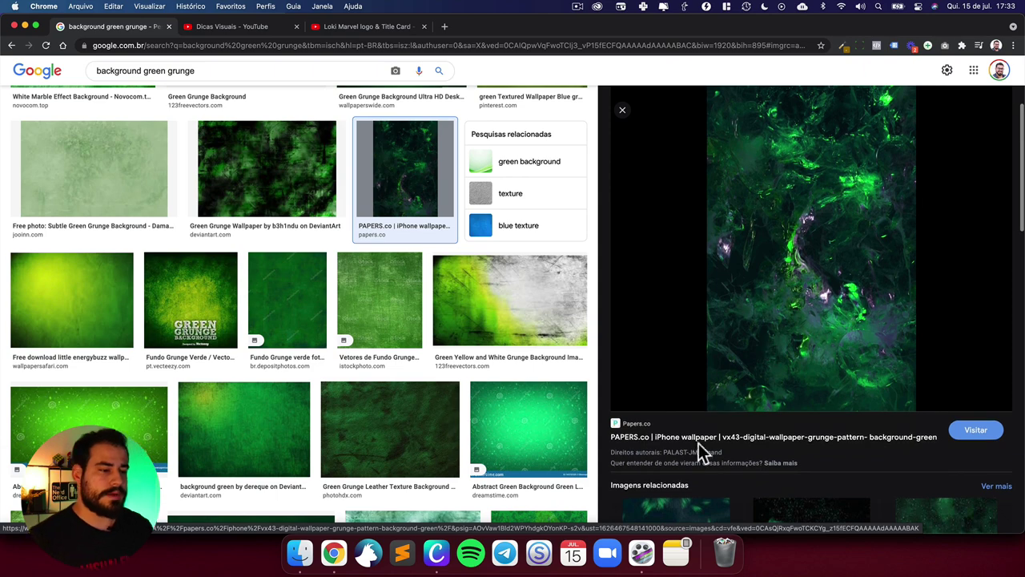
pyautogui.click(732, 441)
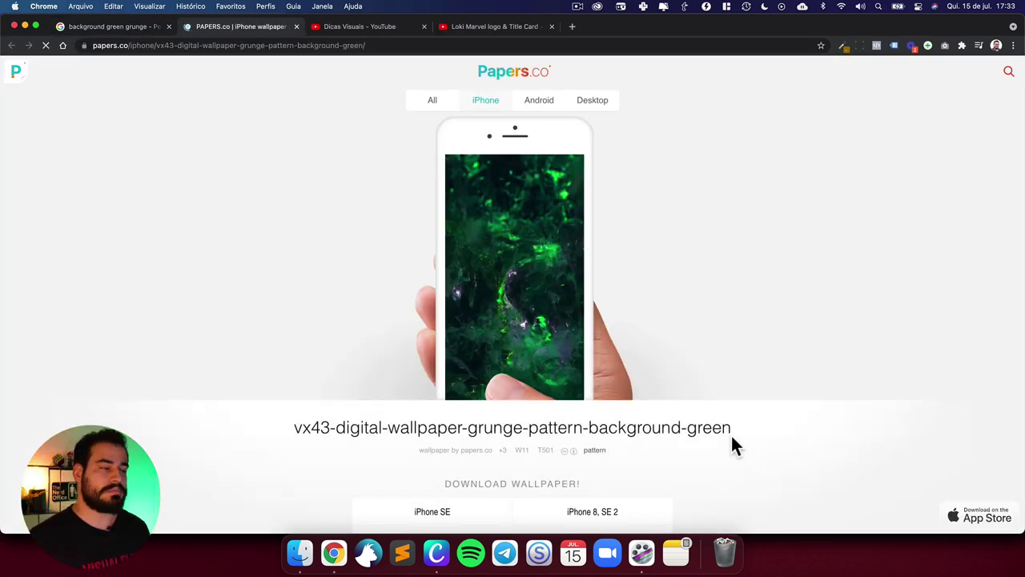
pyautogui.scroll(-4, 659, 419)
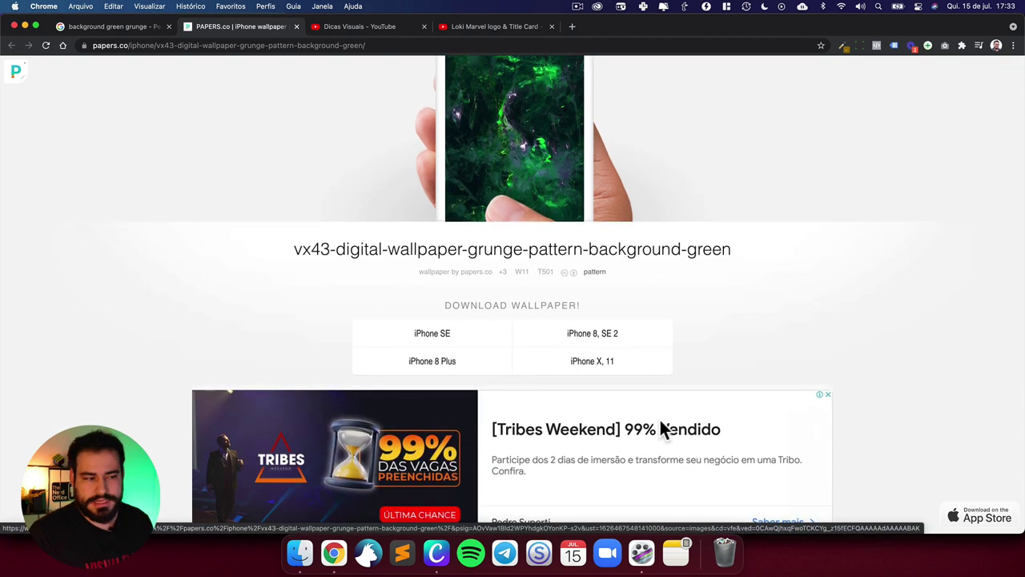
pyautogui.scroll(4, 659, 395)
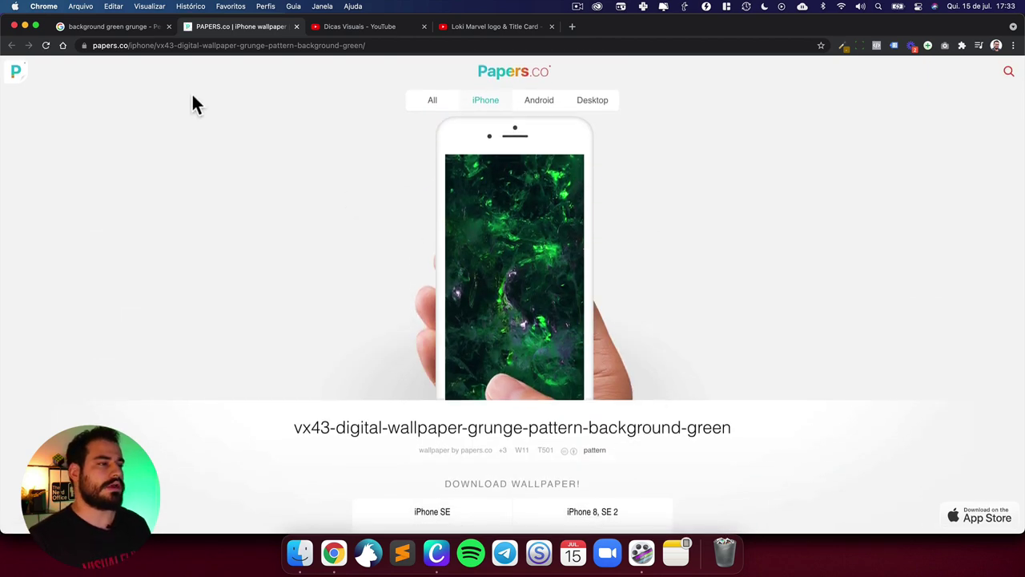
pyautogui.click(118, 27)
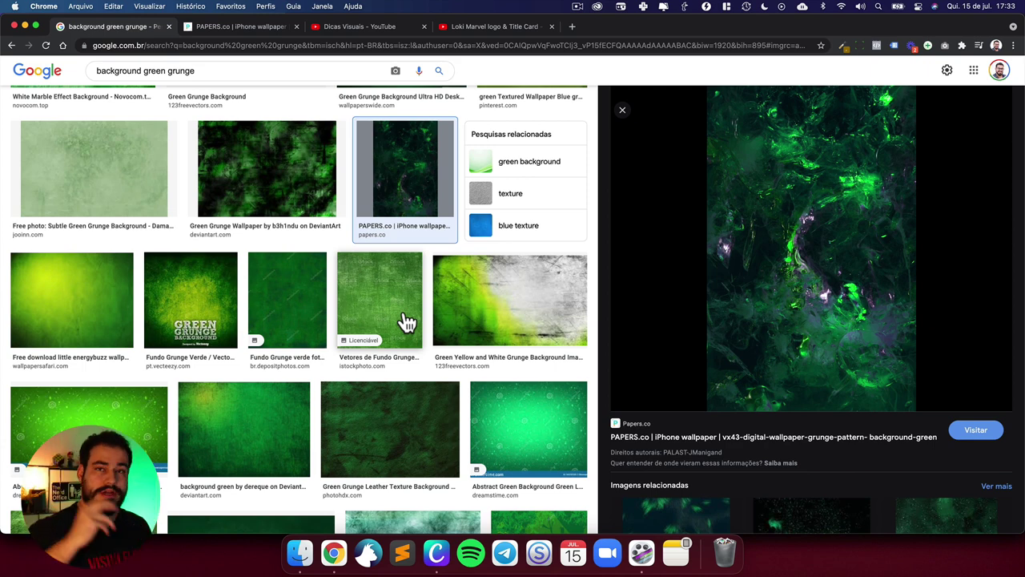
pyautogui.click(232, 26)
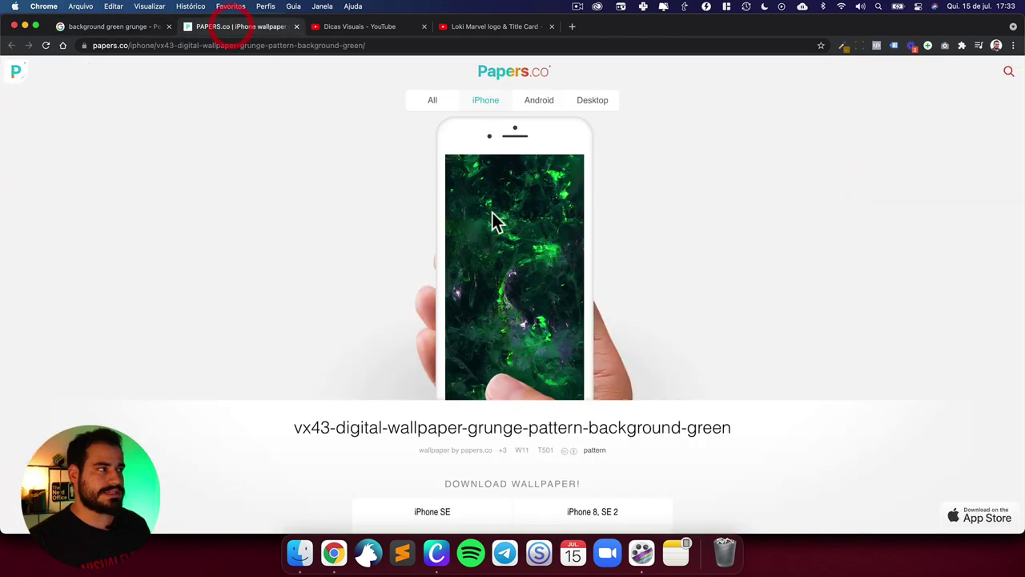
pyautogui.scroll(-3, 512, 240)
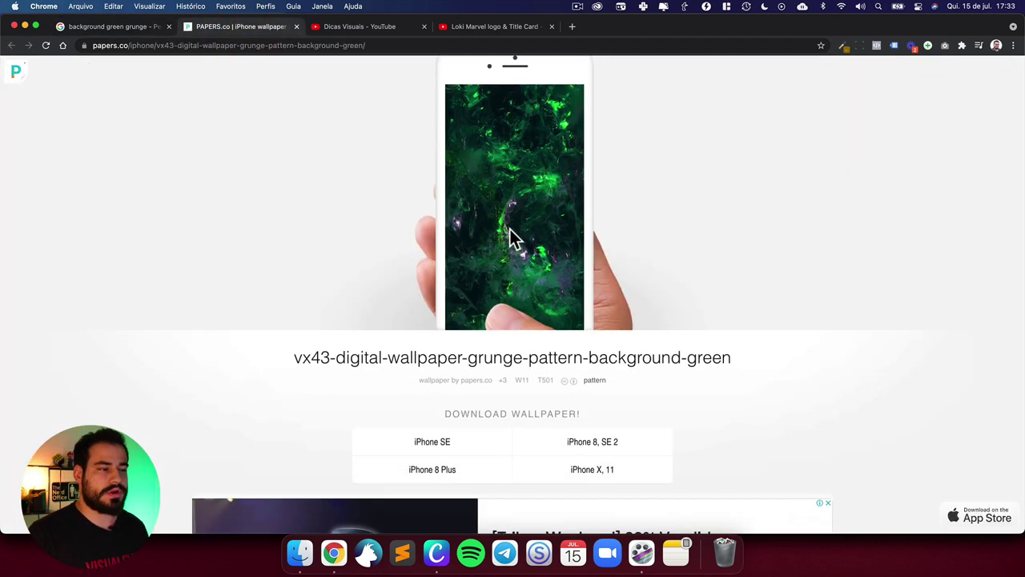
pyautogui.scroll(3, 554, 400)
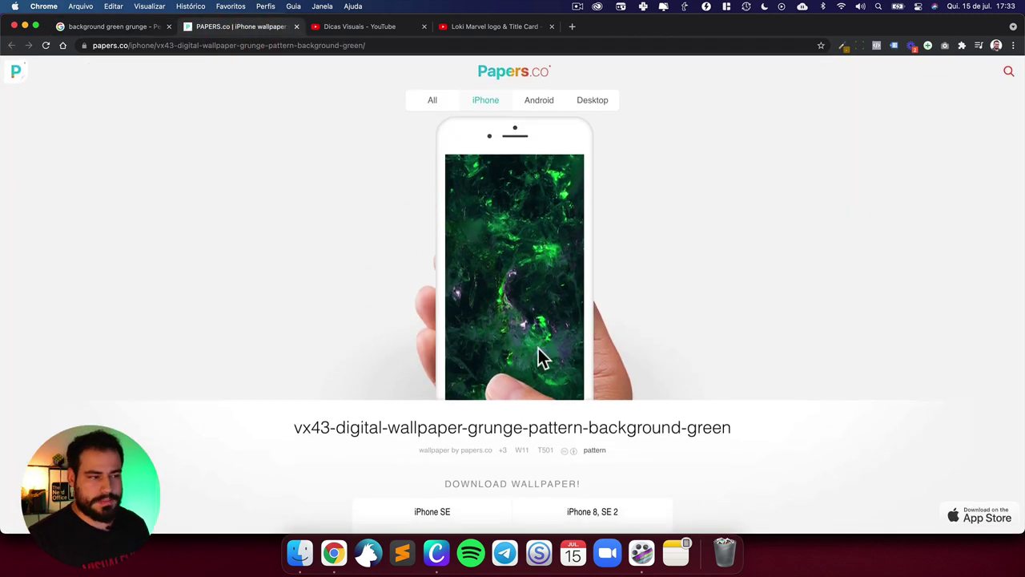
pyautogui.scroll(-3, 543, 360)
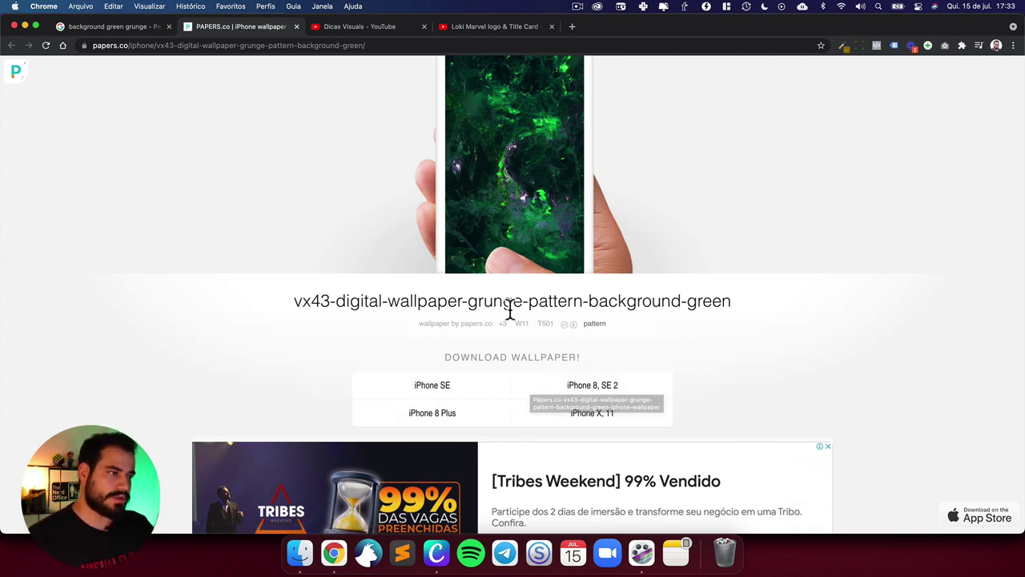
pyautogui.scroll(3, 592, 392)
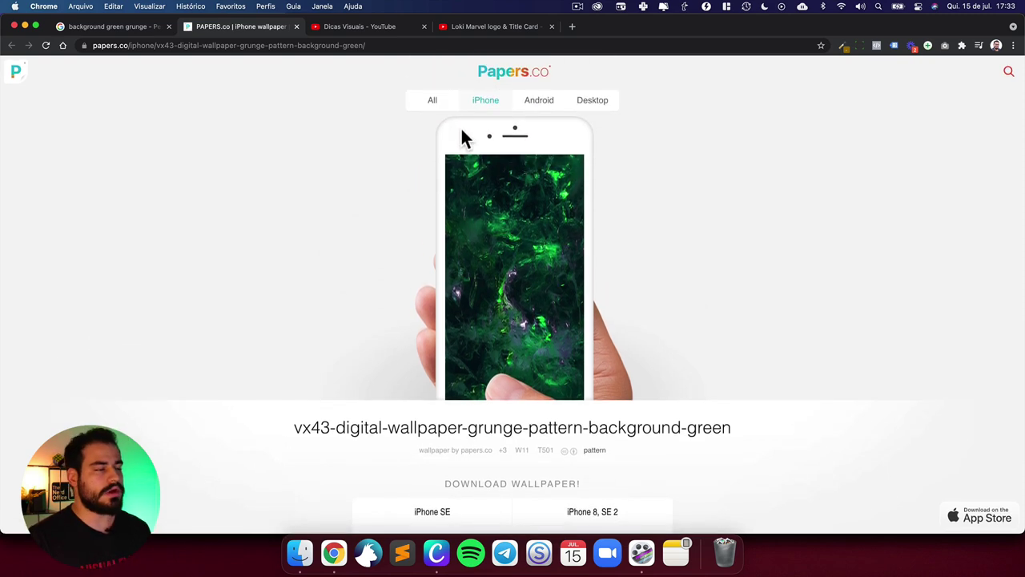
# Step: Save the previewed wallpaper from the Google Images results as JPEG image "fundo loki" in the LOKI CANVA folder
pyautogui.click(112, 26)
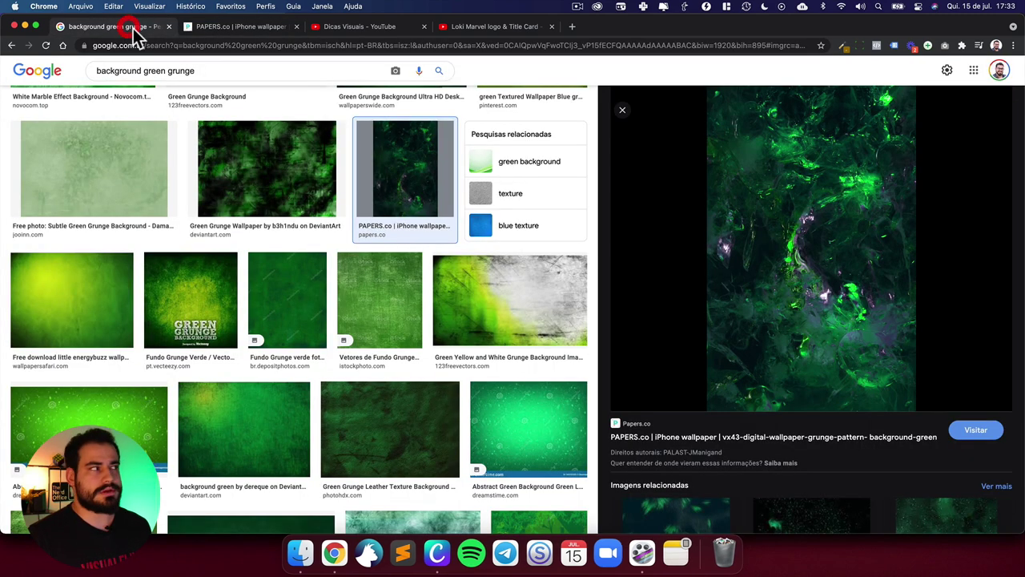
pyautogui.rightClick(753, 258)
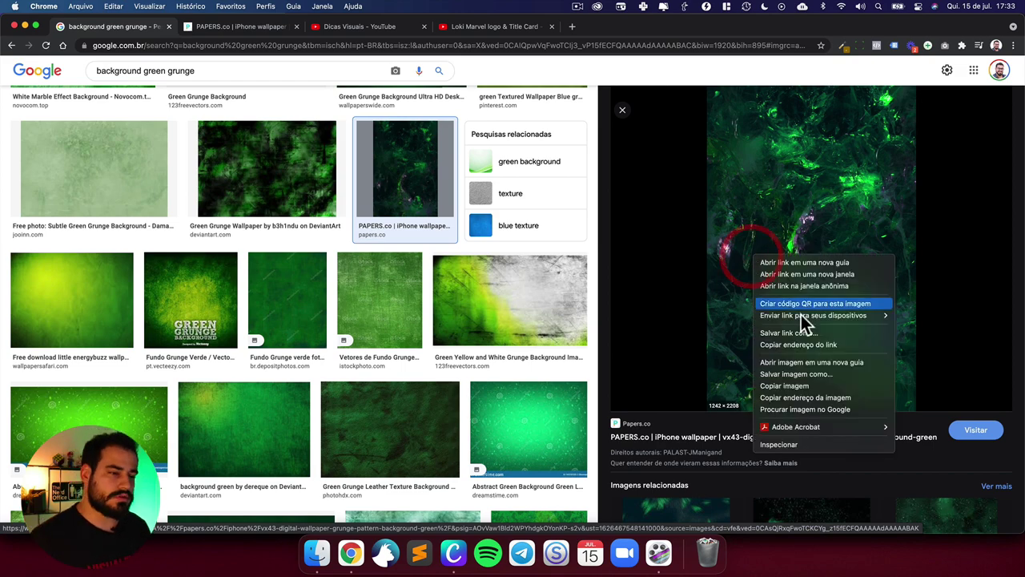
pyautogui.click(803, 374)
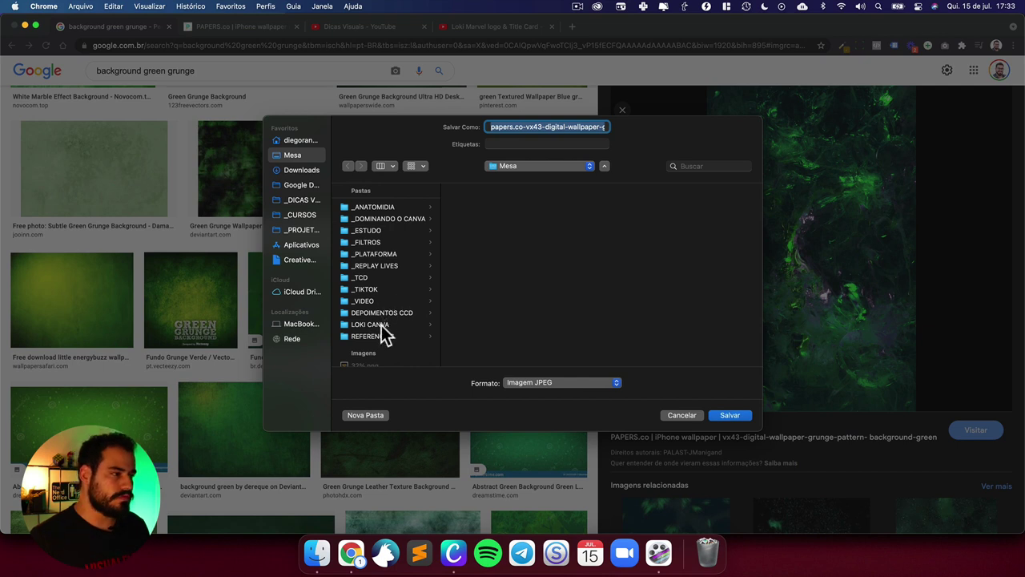
pyautogui.click(381, 325)
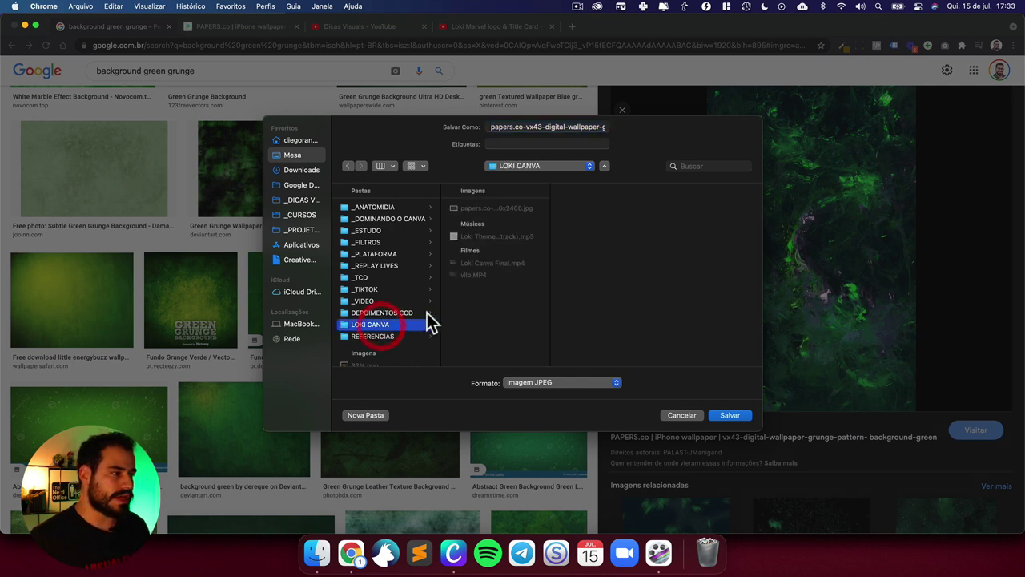
pyautogui.click(519, 128)
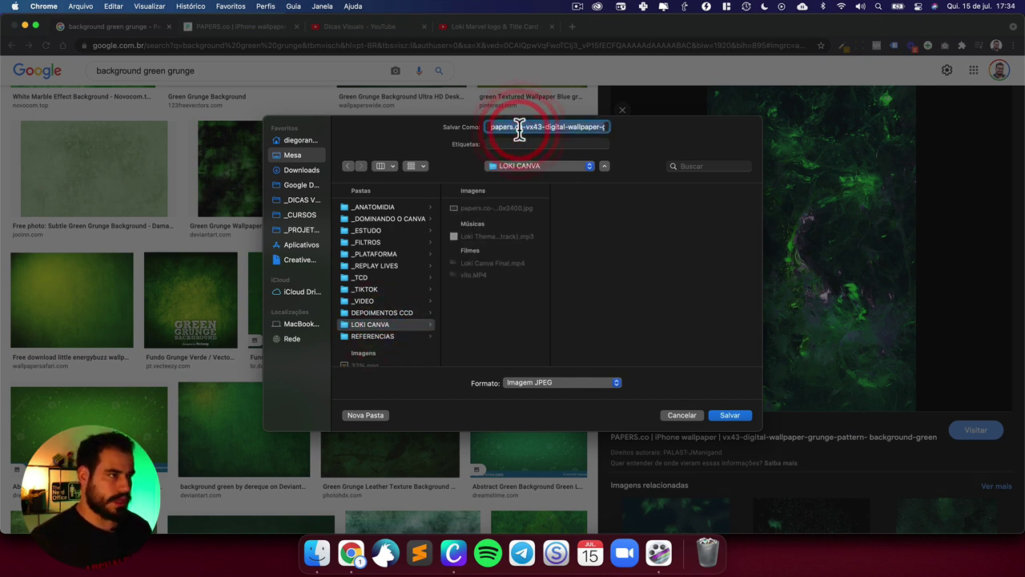
pyautogui.write('fundo loki')
pyautogui.press('Return')
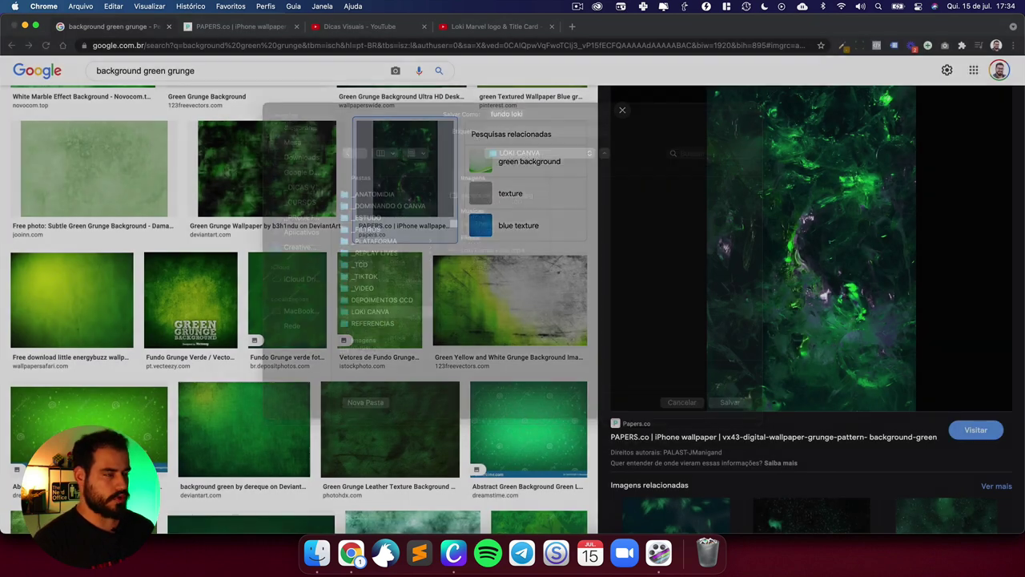
# Step: Switch to Finder and preview fundo loki.jpeg in the LOKI CANVA folder
pyautogui.click(321, 544)
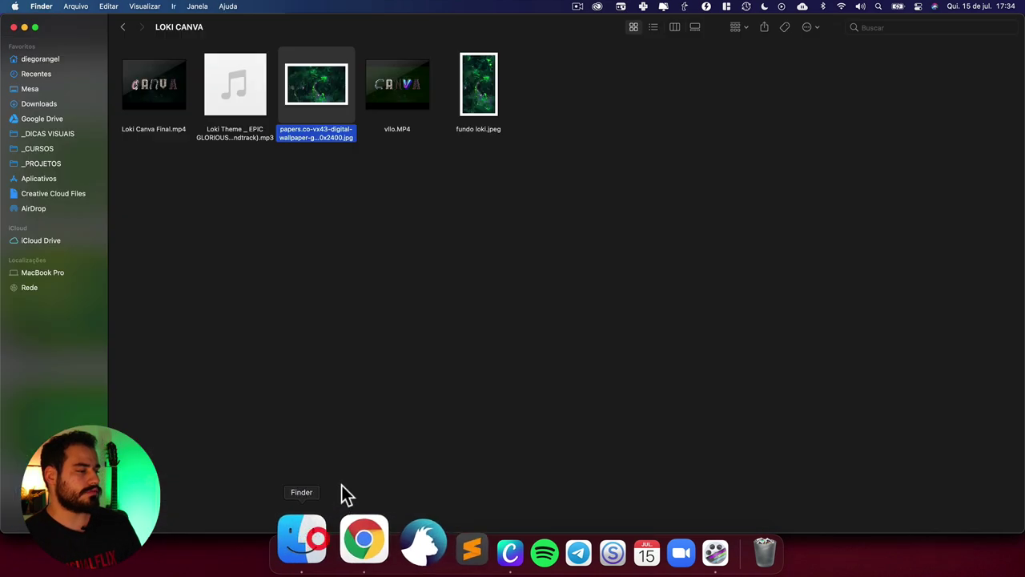
pyautogui.click(484, 108)
pyautogui.press('space')
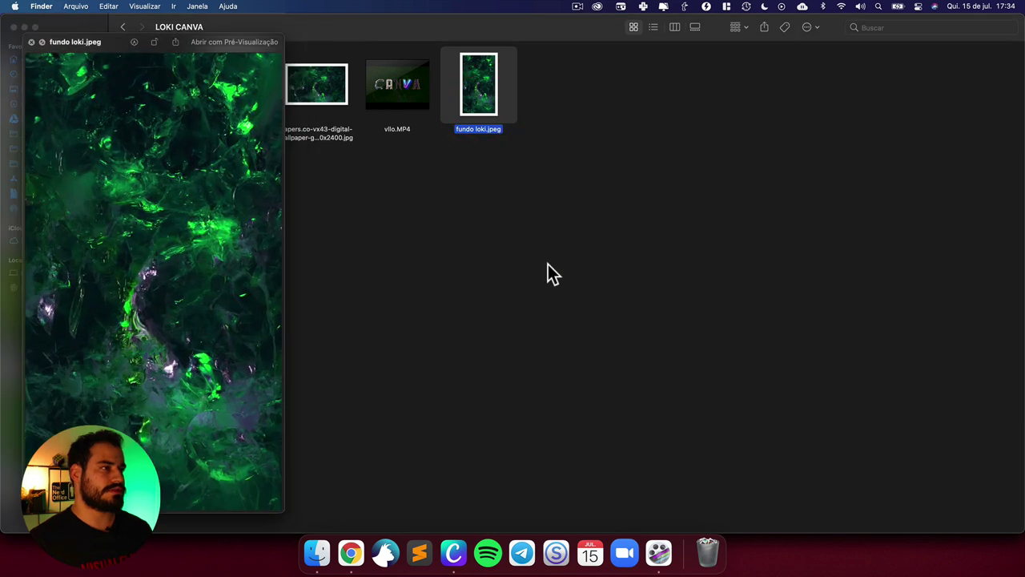
# Step: Close the preview of fundo loki.jpeg and rotate the image to the left (Girar à Esquerda) in the LOKI CANVA folder
pyautogui.press('space')
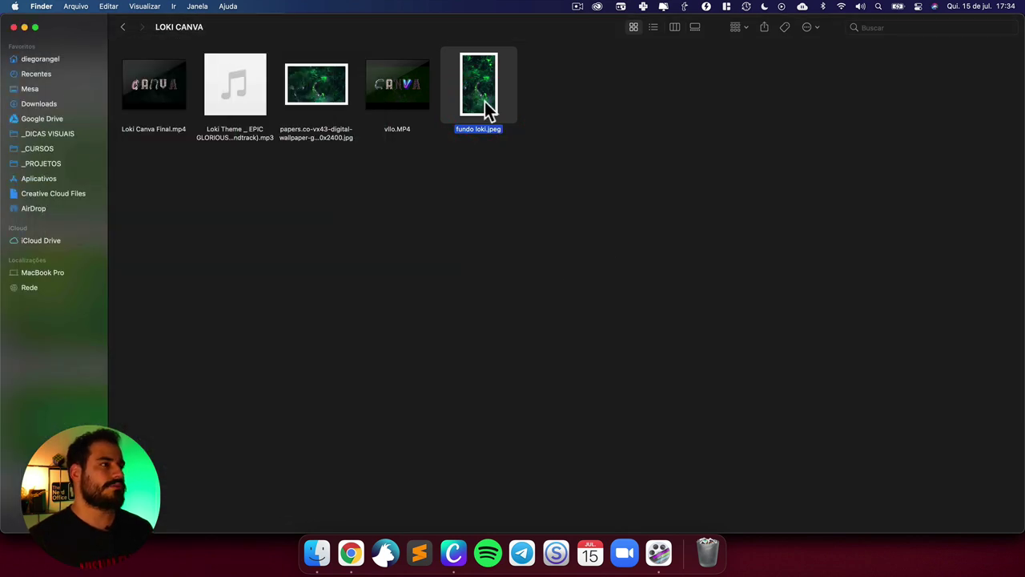
pyautogui.rightClick(484, 101)
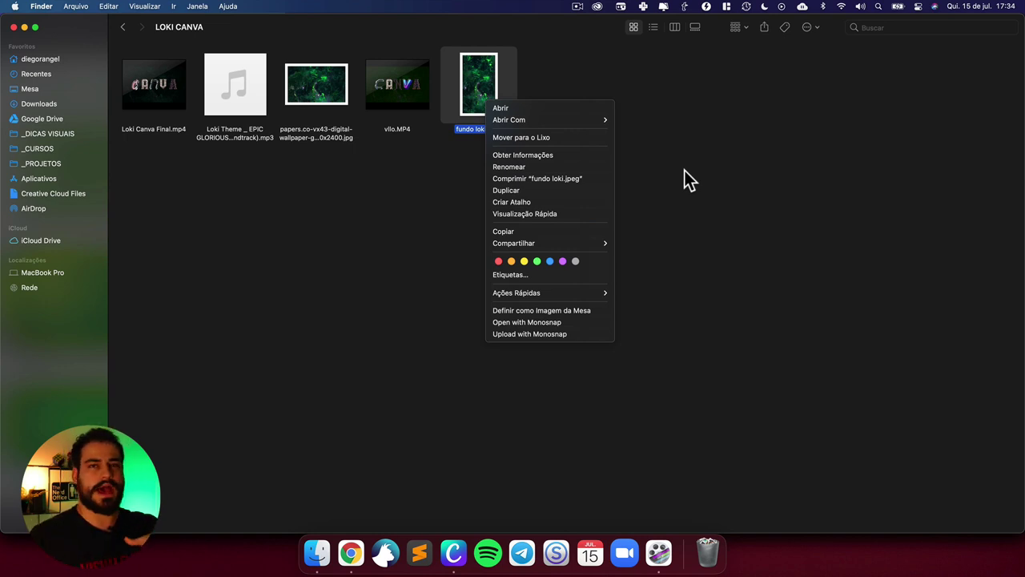
pyautogui.moveTo(543, 240)
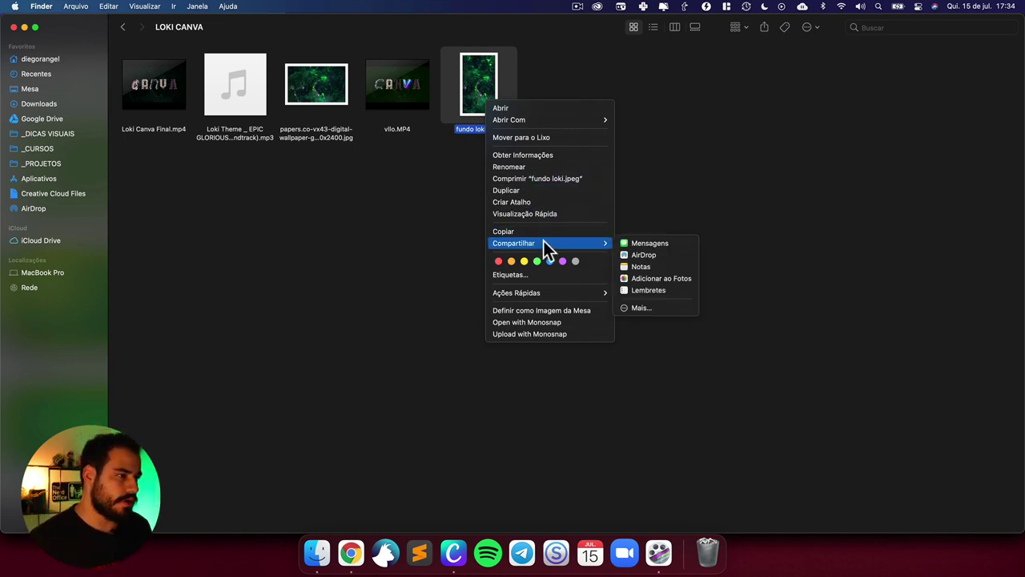
pyautogui.moveTo(563, 292)
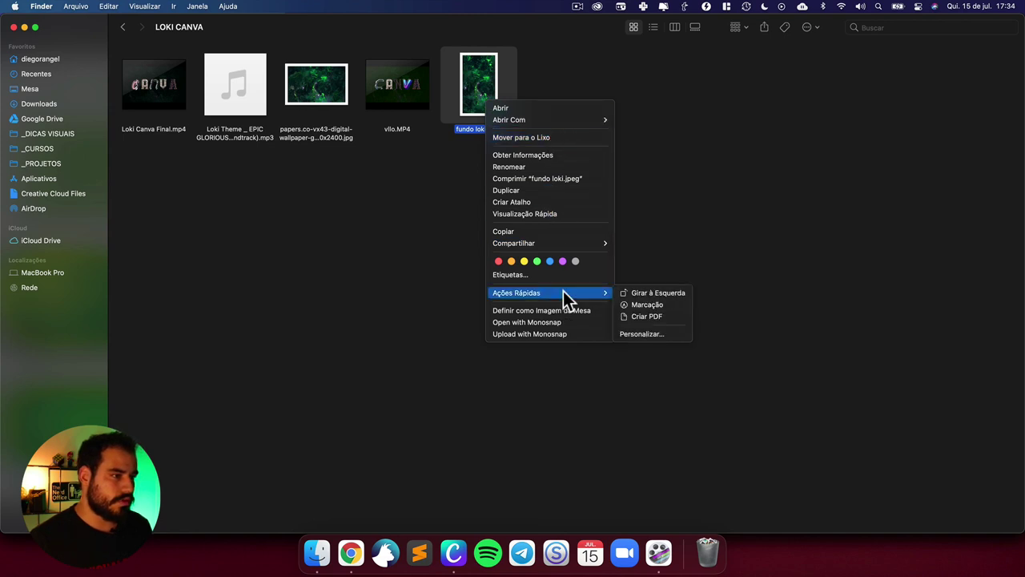
pyautogui.click(647, 293)
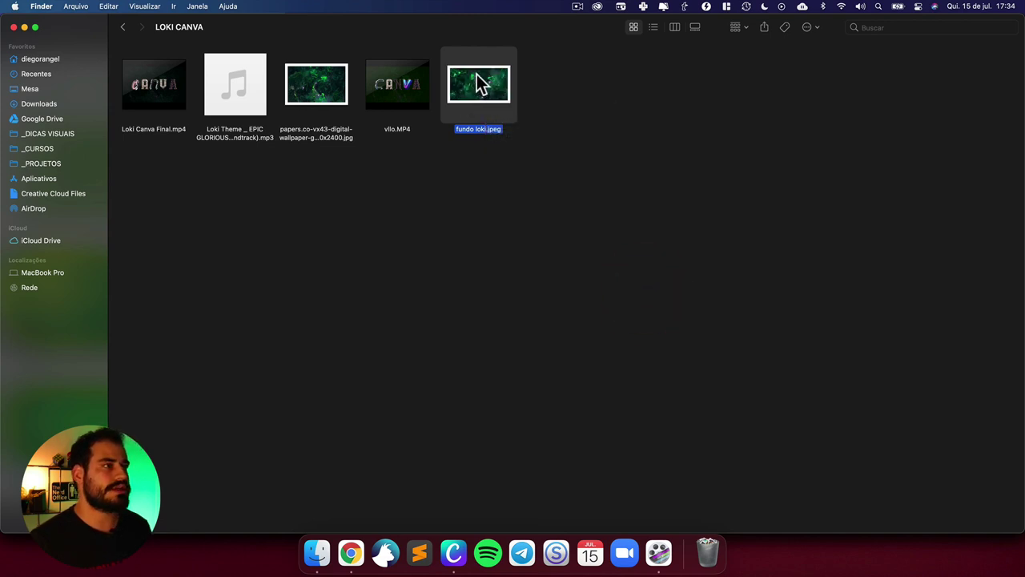
# Step: Switch to Canva and upload fundo loki.jpeg from the LOKI CANVA folder to the image uploads
pyautogui.click(453, 553)
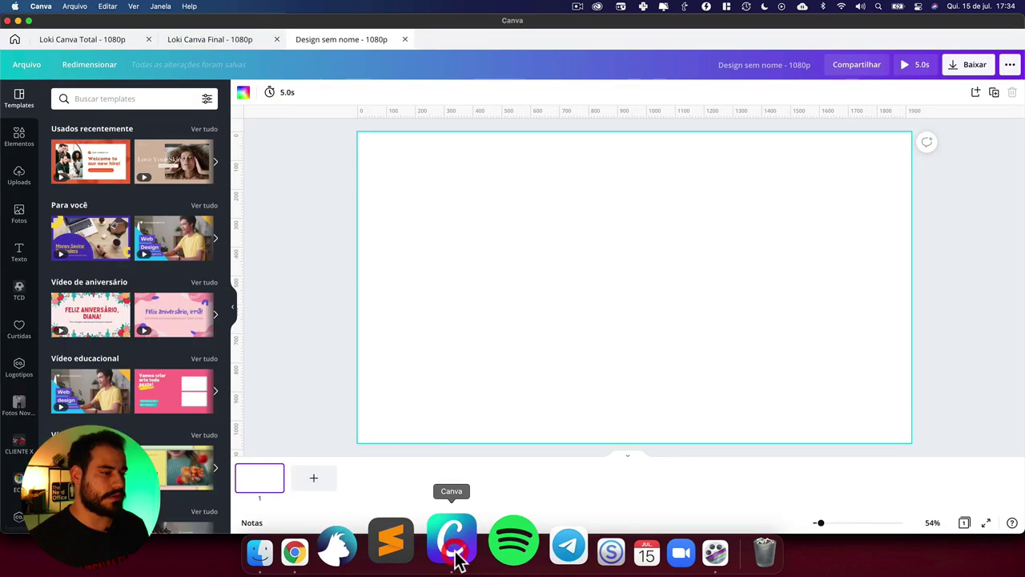
pyautogui.click(454, 362)
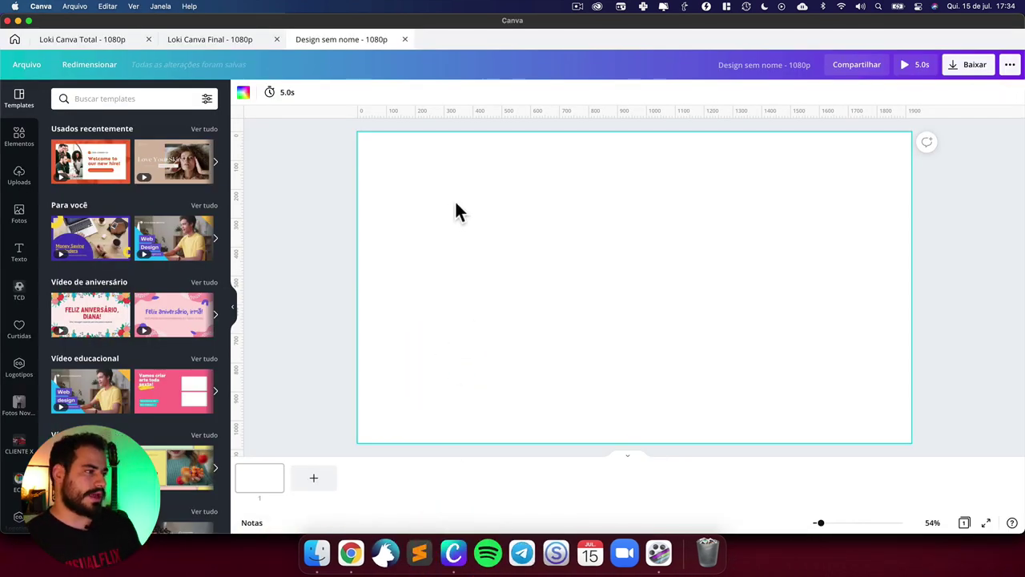
pyautogui.click(16, 181)
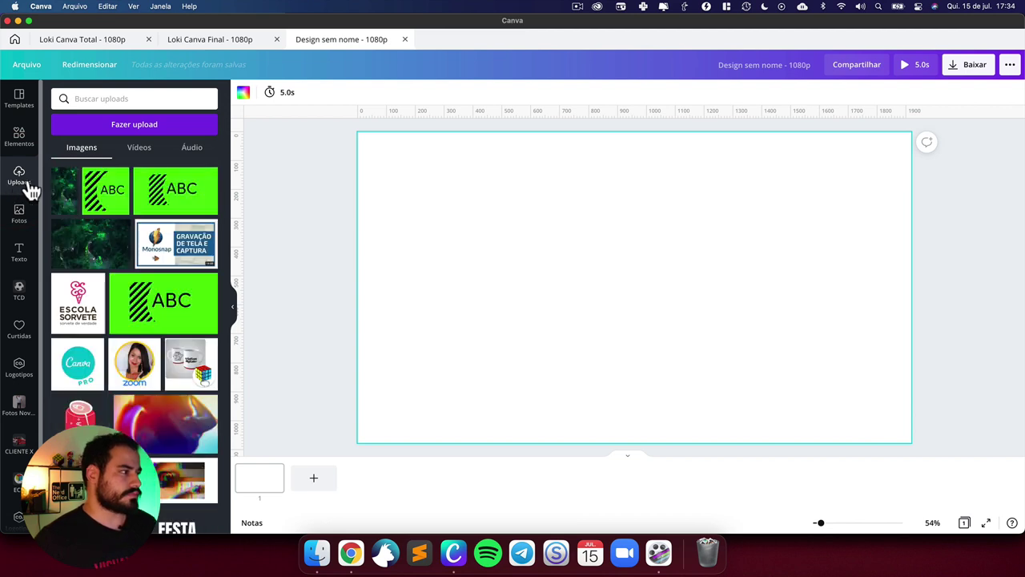
pyautogui.click(113, 126)
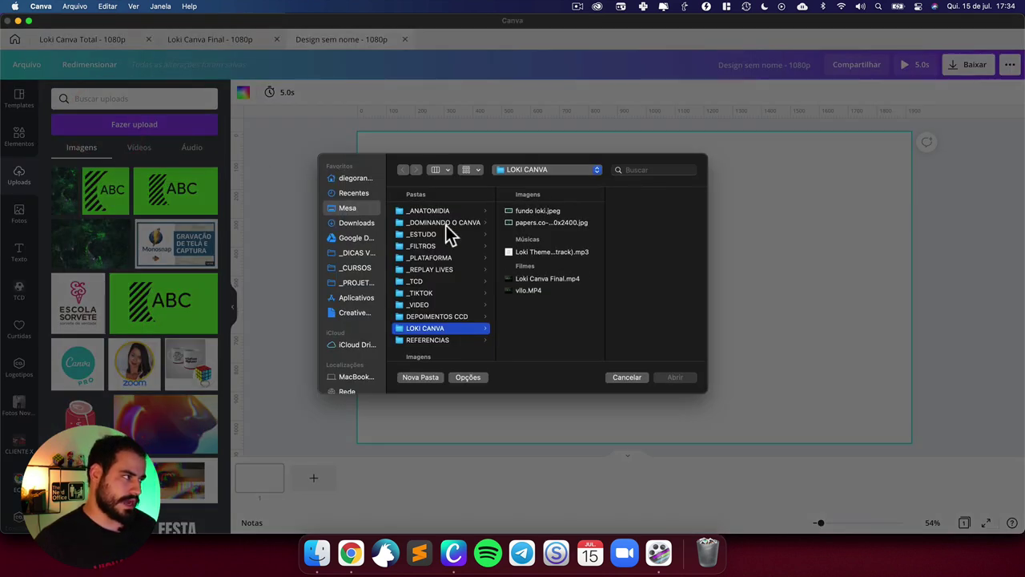
pyautogui.click(534, 209)
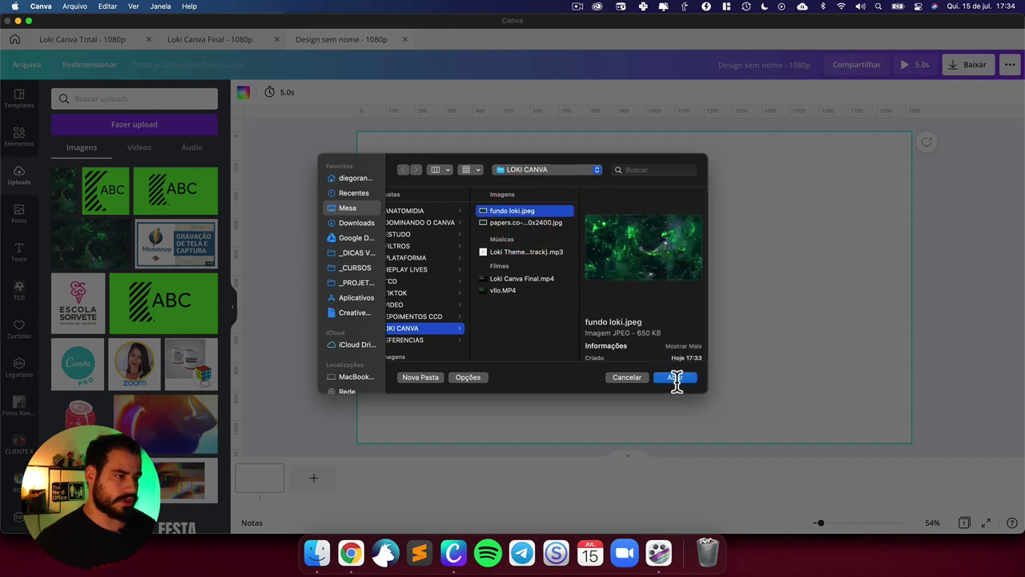
pyautogui.click(677, 377)
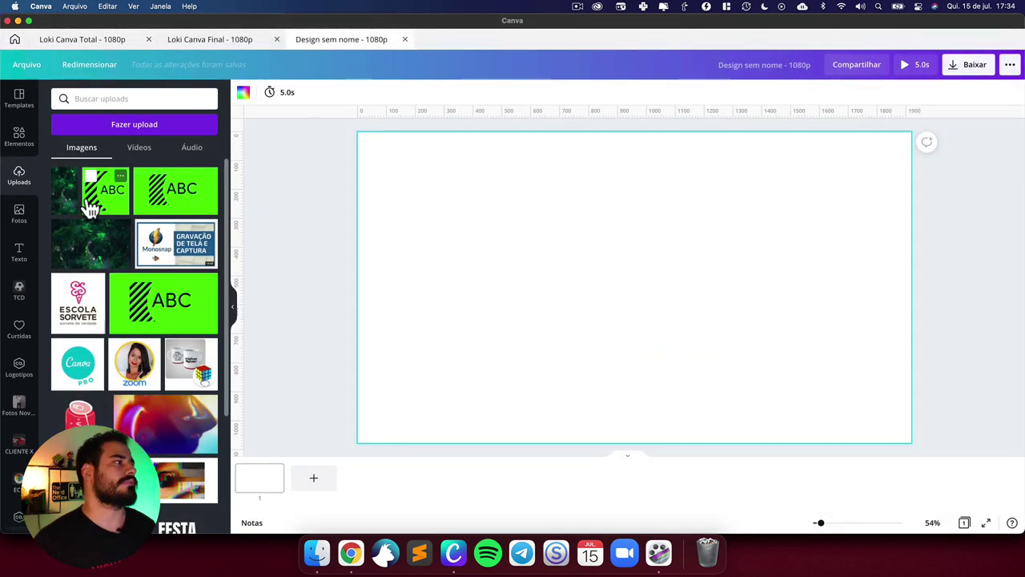
# Step: Switch to Chrome, look through the "background green grunge" image results, and return to Canva
pyautogui.click(351, 545)
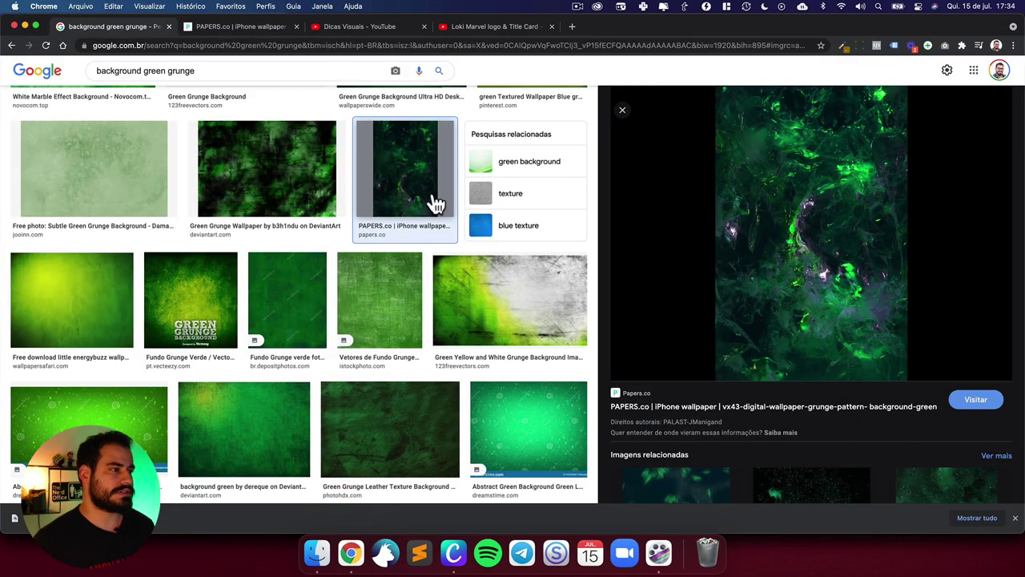
pyautogui.scroll(5, 437, 204)
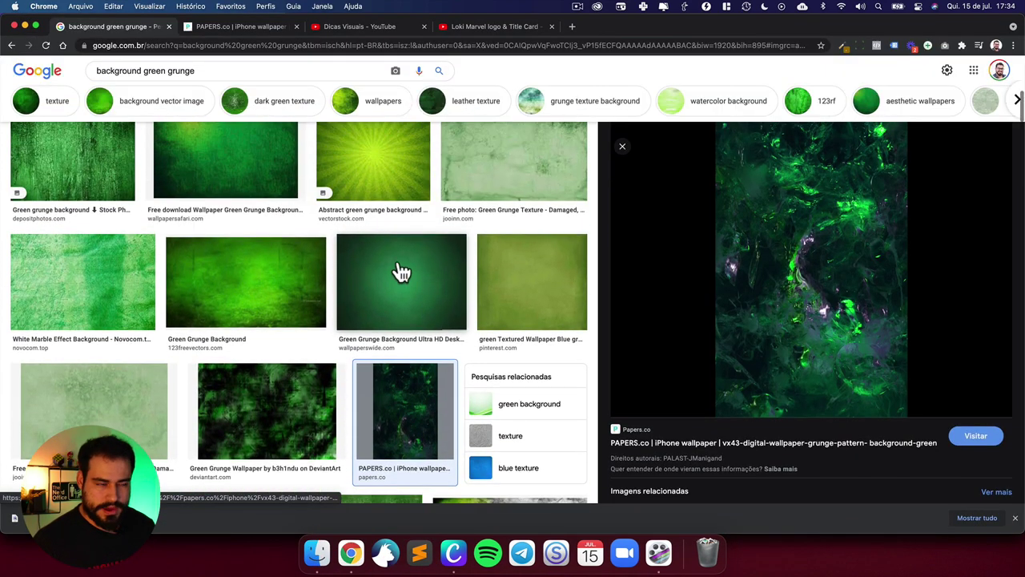
pyautogui.scroll(-10, 400, 272)
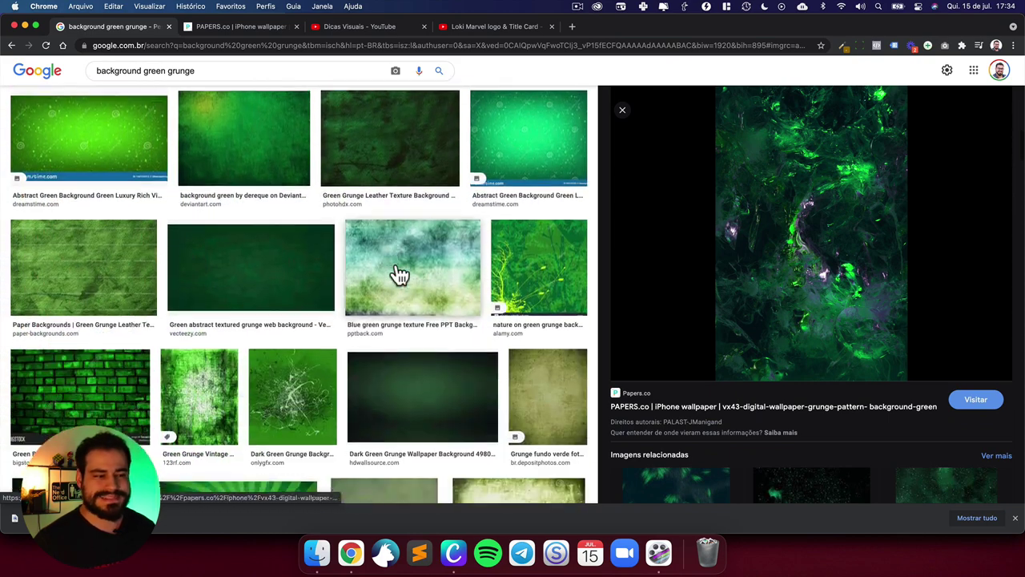
pyautogui.scroll(-10, 398, 275)
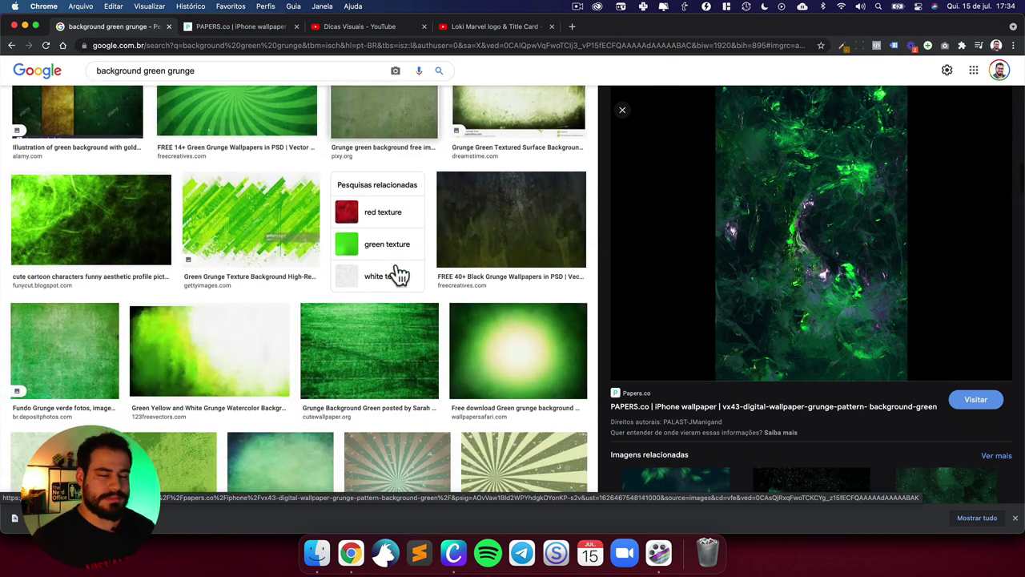
pyautogui.press('super+Tab')
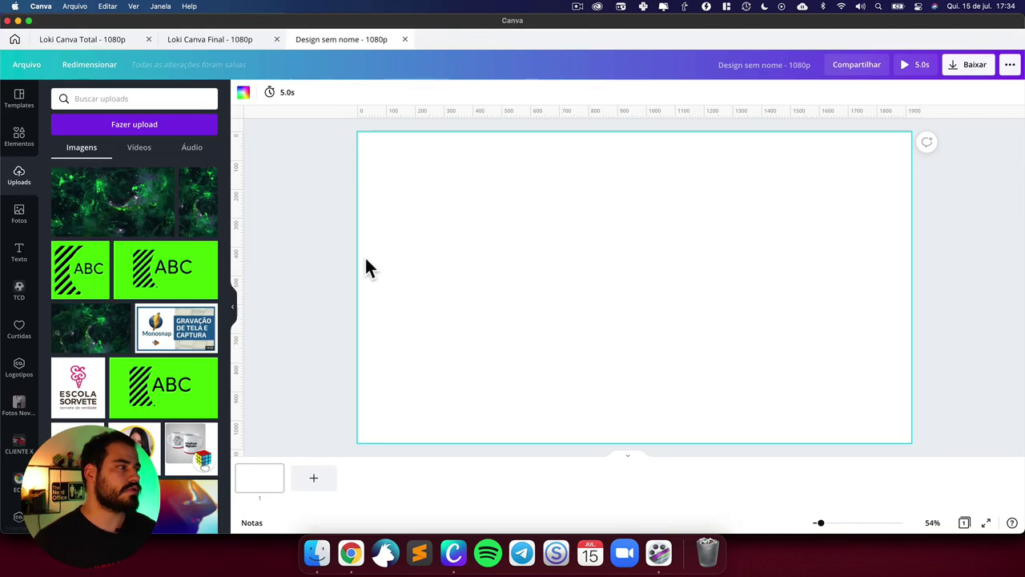
pyautogui.moveTo(94, 212); pyautogui.dragTo(374, 201)
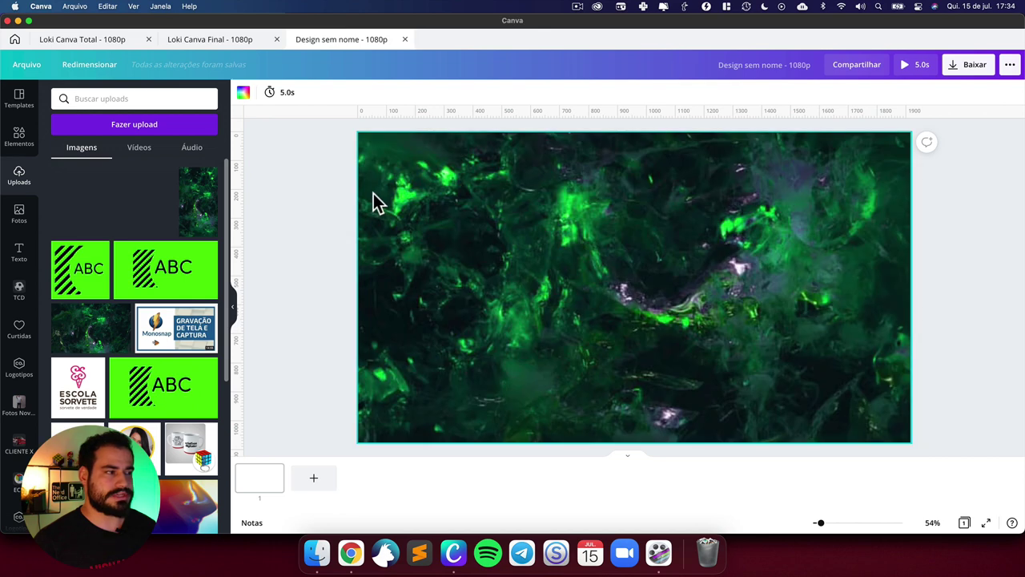
pyautogui.click(570, 252)
pyautogui.press('Delete')
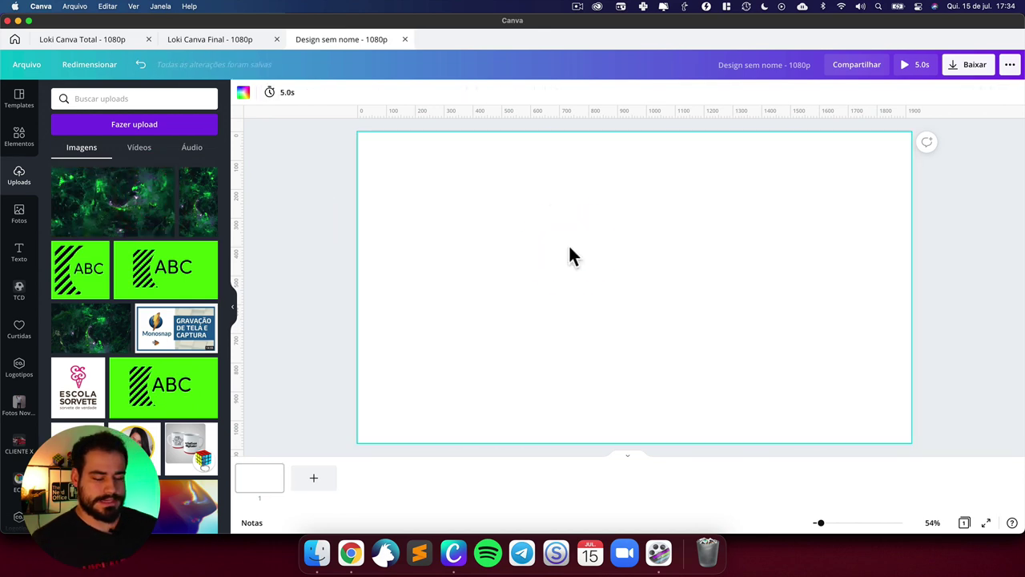
# Step: Set the blank page's background color to black and place the uploaded horizontal wallpaper on it as the page background
pyautogui.click(415, 161)
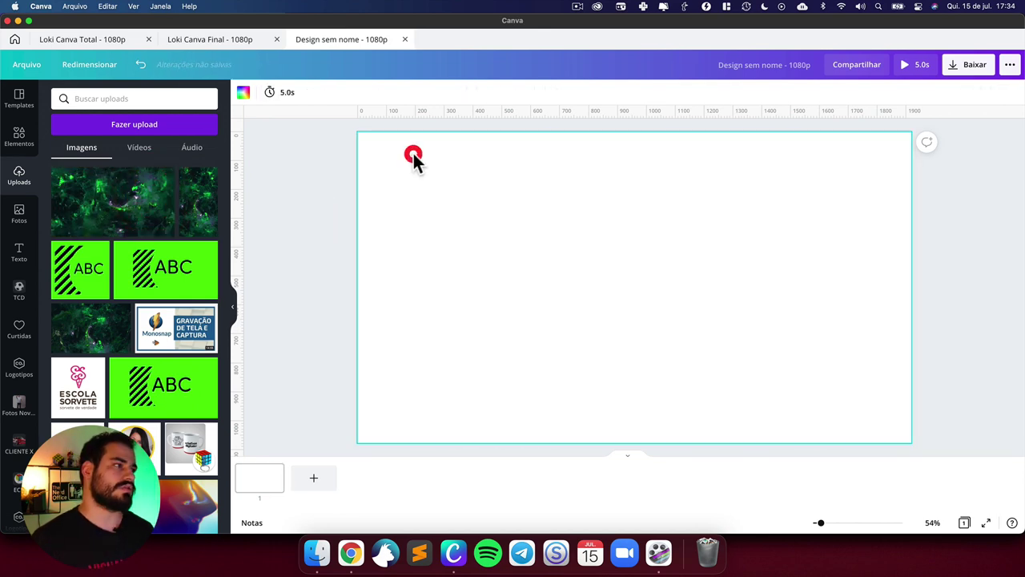
pyautogui.click(244, 94)
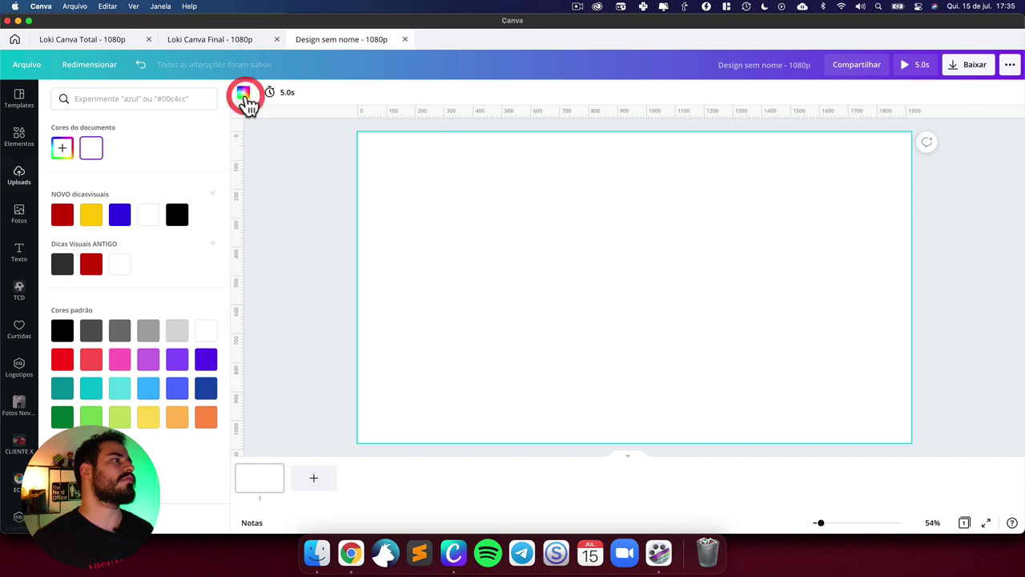
pyautogui.click(176, 217)
pyautogui.click(312, 216)
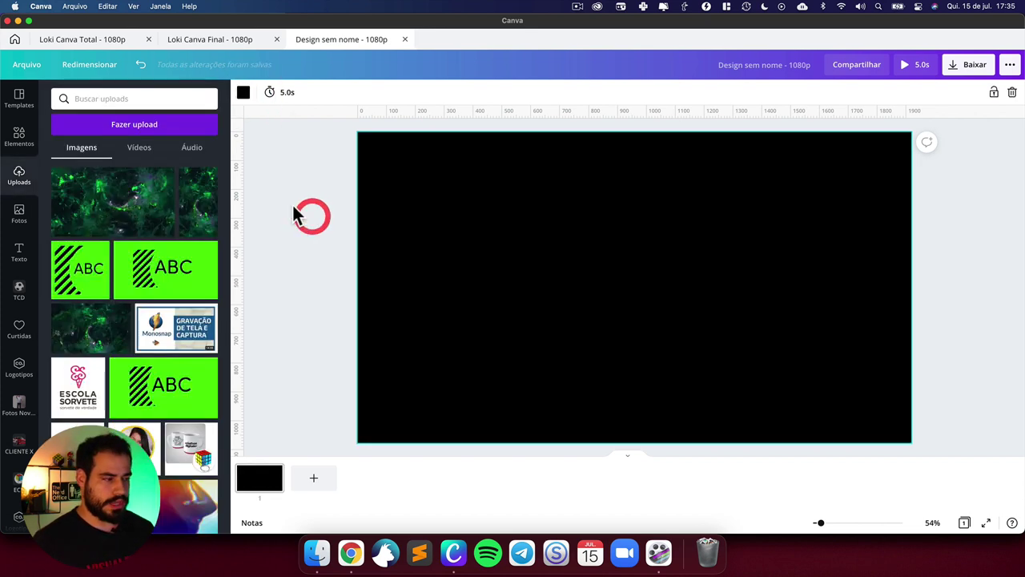
pyautogui.moveTo(100, 204); pyautogui.dragTo(377, 196)
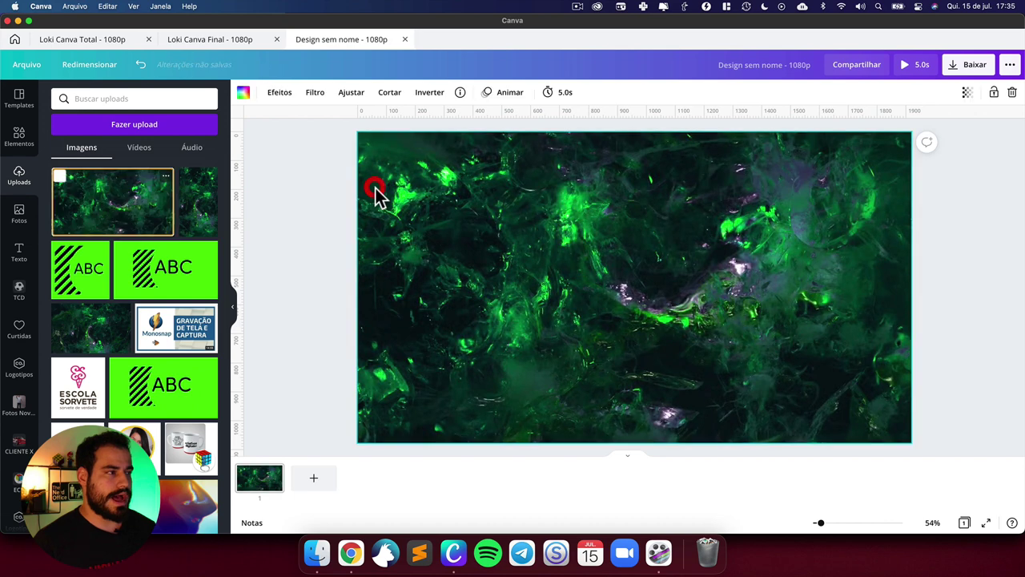
# Step: Set the background image's blur (Desfoque) adjustment to 3
pyautogui.click(351, 94)
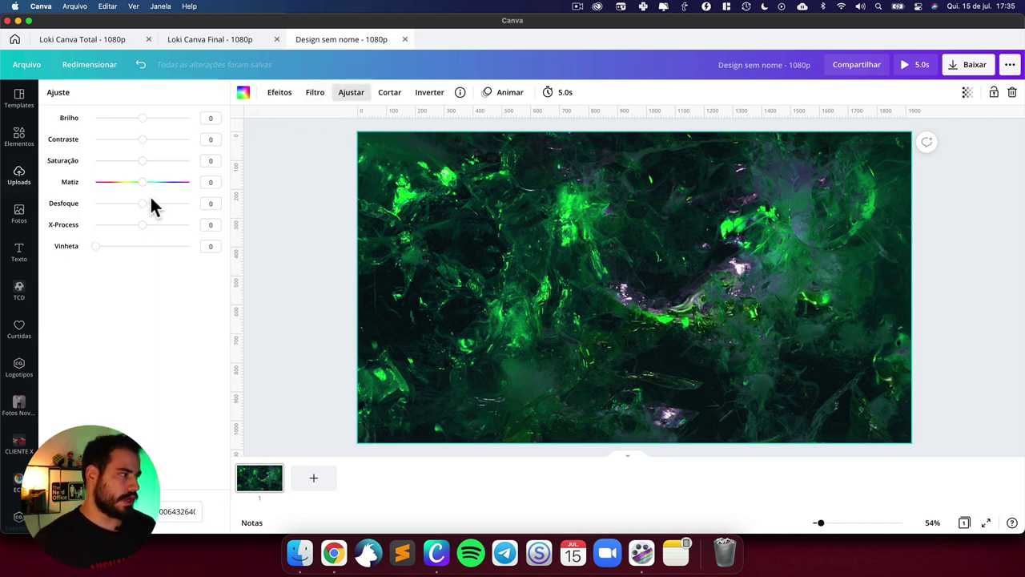
pyautogui.click(208, 203)
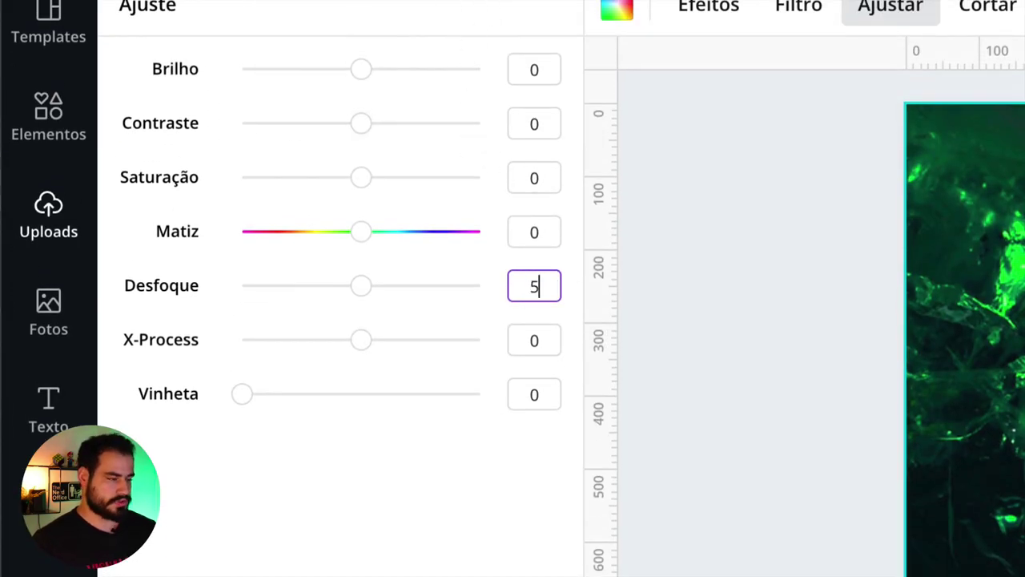
pyautogui.press('Return')
pyautogui.click(541, 282)
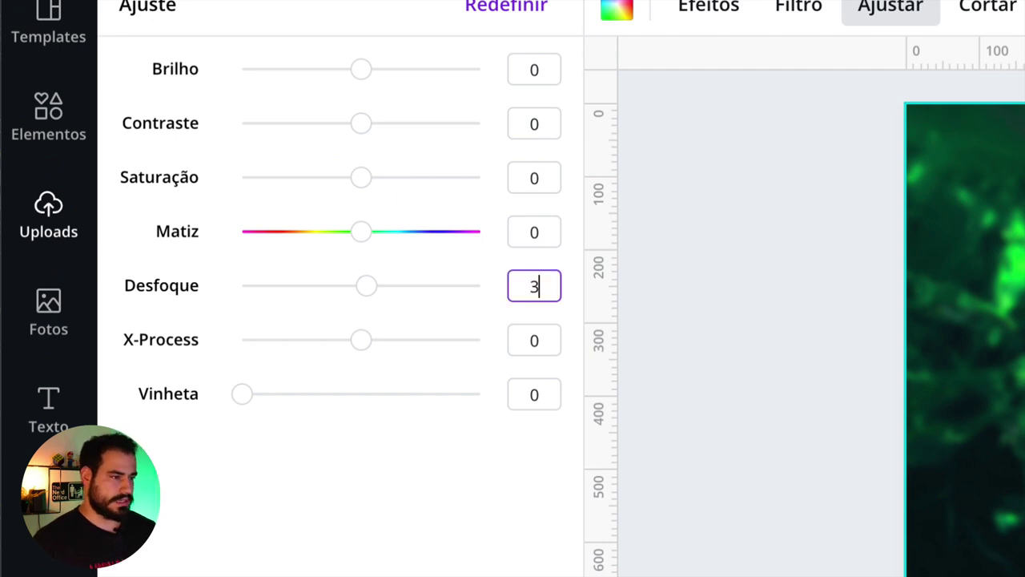
pyautogui.write('3')
pyautogui.press('Return')
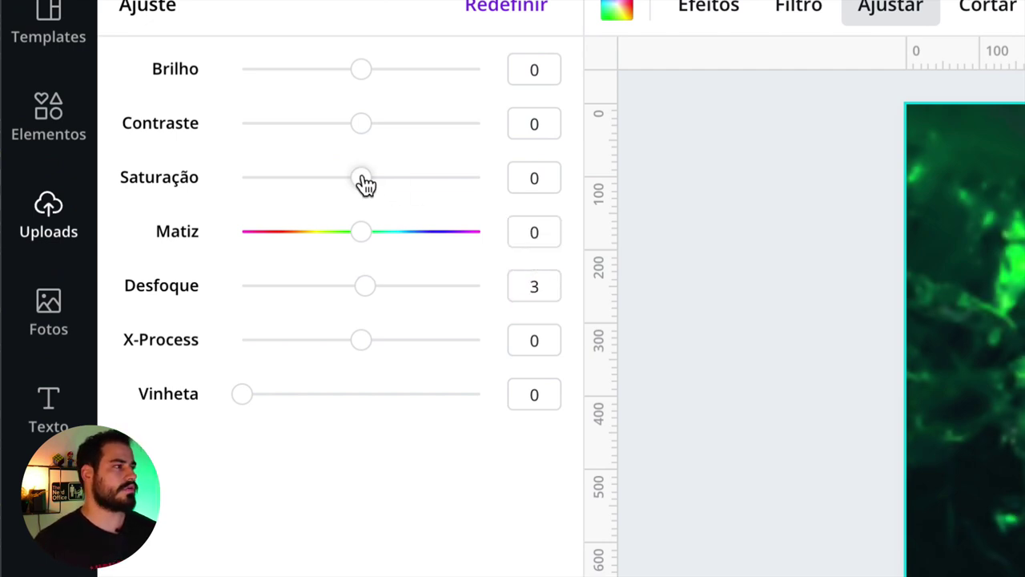
# Step: Adjust the background image to saturation -27, contrast 34, X-Process -57, brightness -6 and hue (Matiz) 43
pyautogui.moveTo(362, 181); pyautogui.dragTo(331, 183)
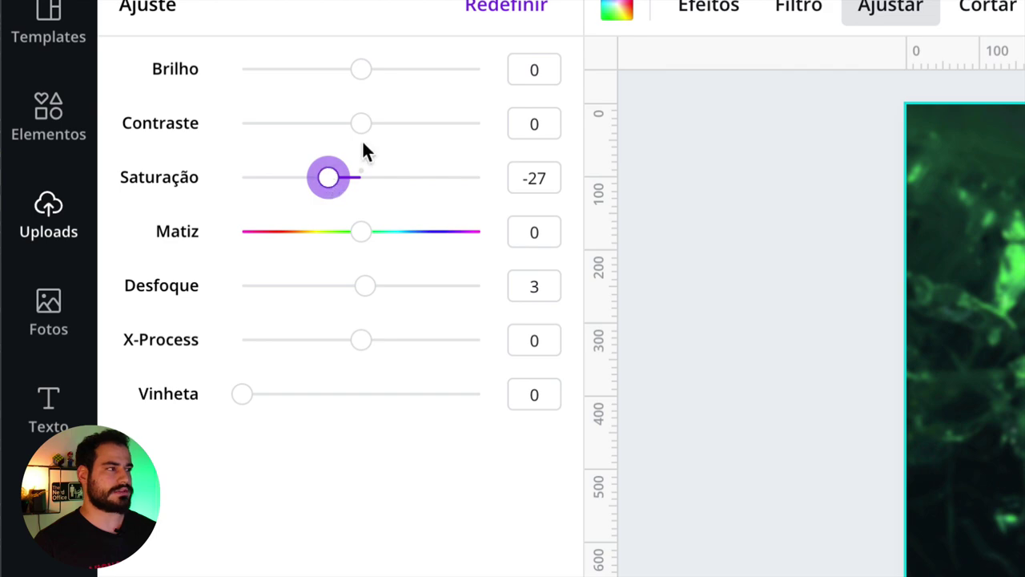
pyautogui.moveTo(364, 123); pyautogui.dragTo(404, 126)
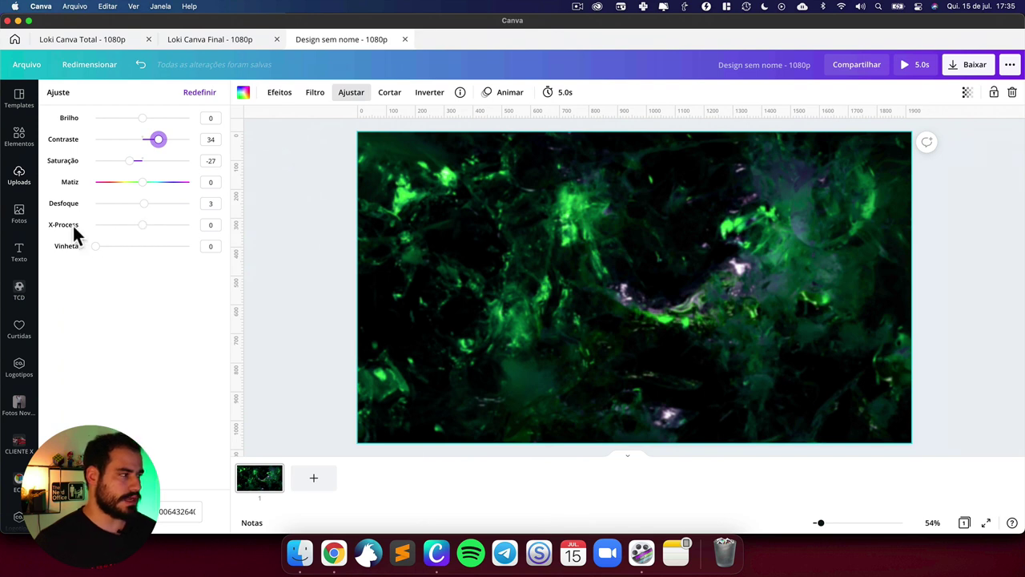
pyautogui.moveTo(147, 233); pyautogui.dragTo(118, 231)
pyautogui.moveTo(142, 119)
pyautogui.mouseDown()
pyautogui.moveTo(152, 120)
pyautogui.moveTo(140, 120)
pyautogui.mouseUp()
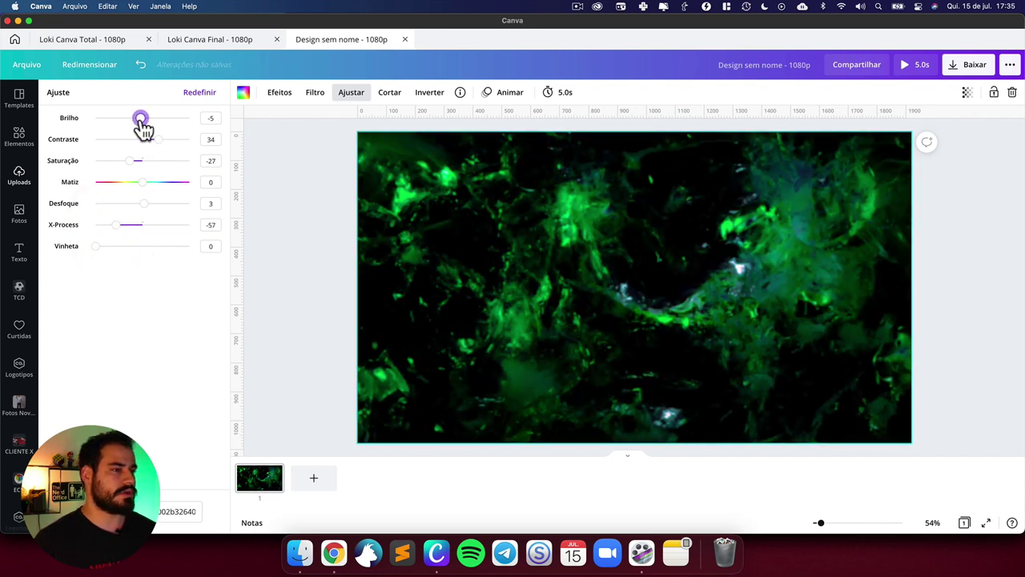
pyautogui.moveTo(150, 184); pyautogui.dragTo(165, 187)
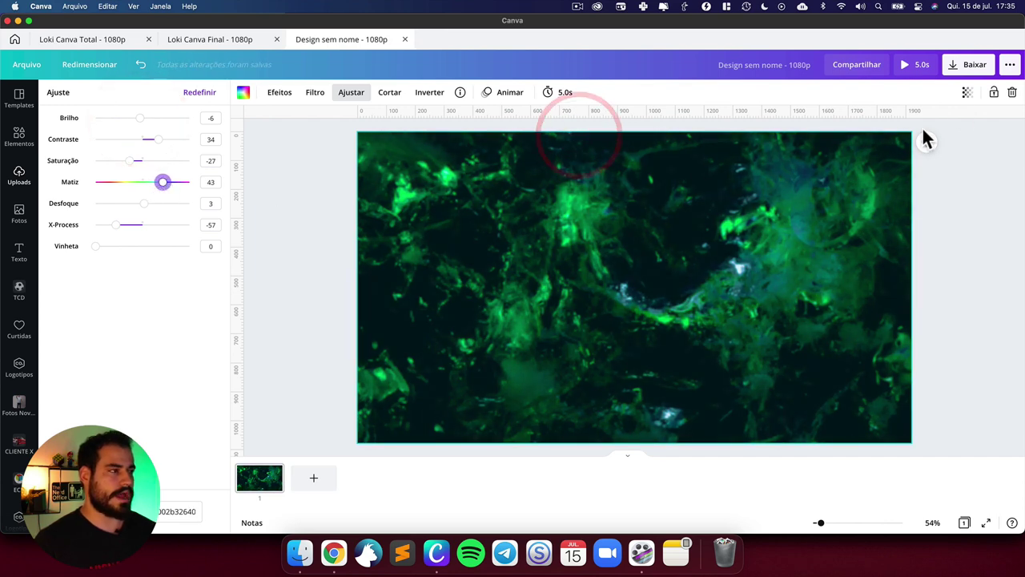
# Step: Set the background image's transparency (Transparência) to 20
pyautogui.click(968, 93)
pyautogui.moveTo(927, 128); pyautogui.dragTo(879, 126)
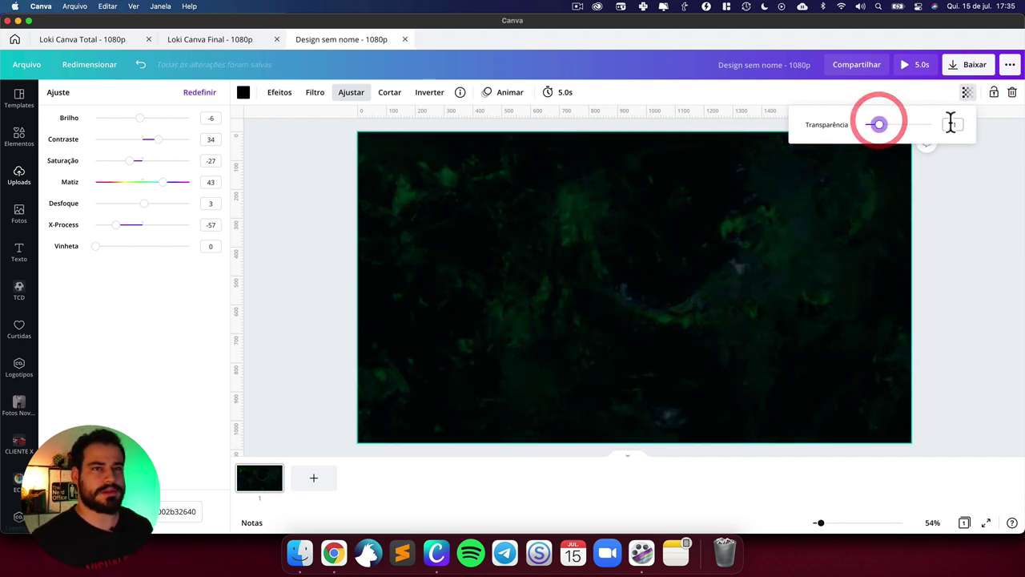
pyautogui.click(951, 123)
pyautogui.write('20')
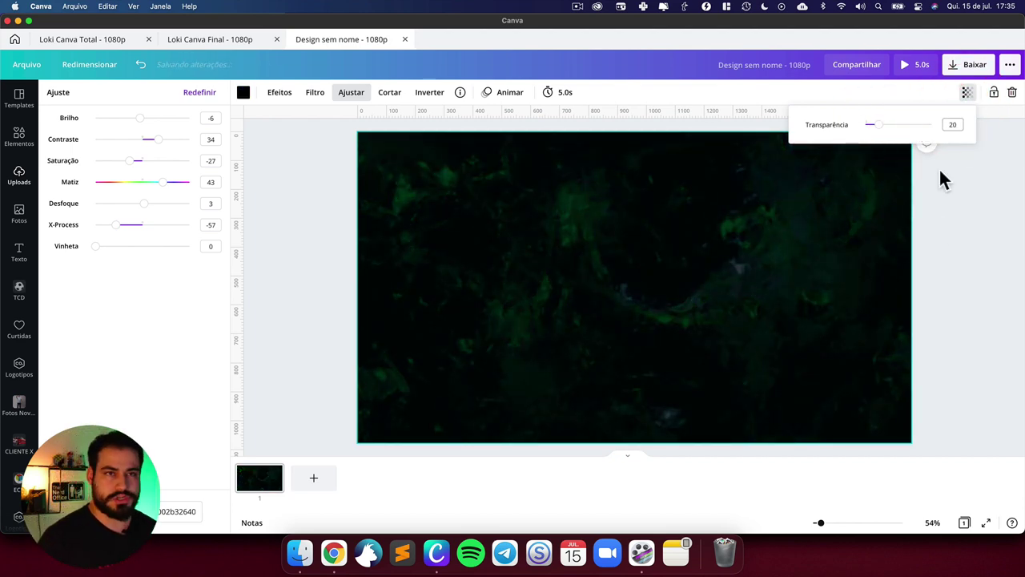
pyautogui.click(942, 221)
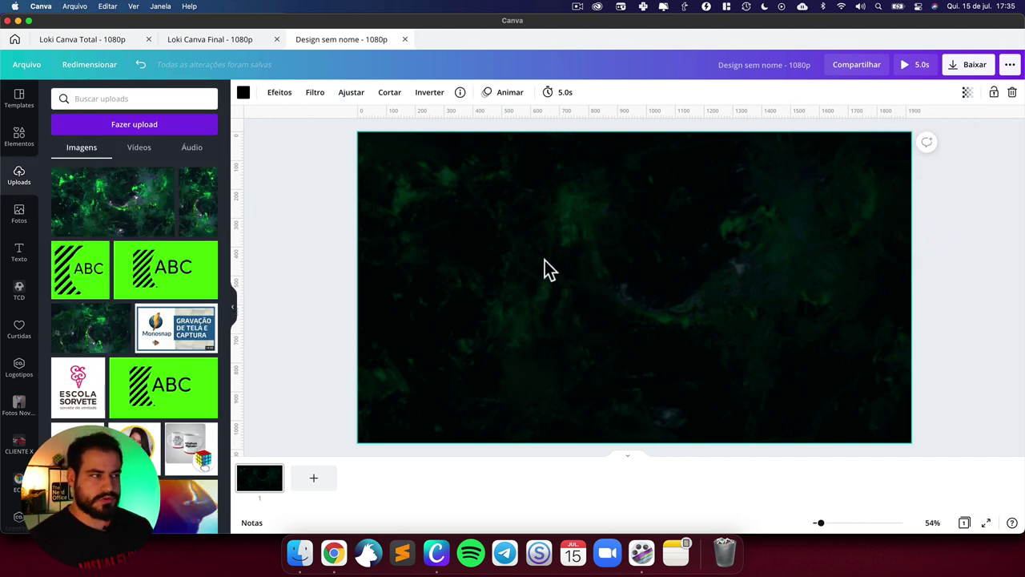
# Step: Set the background image's vignette (Vinheta) adjustment to 100
pyautogui.click(352, 95)
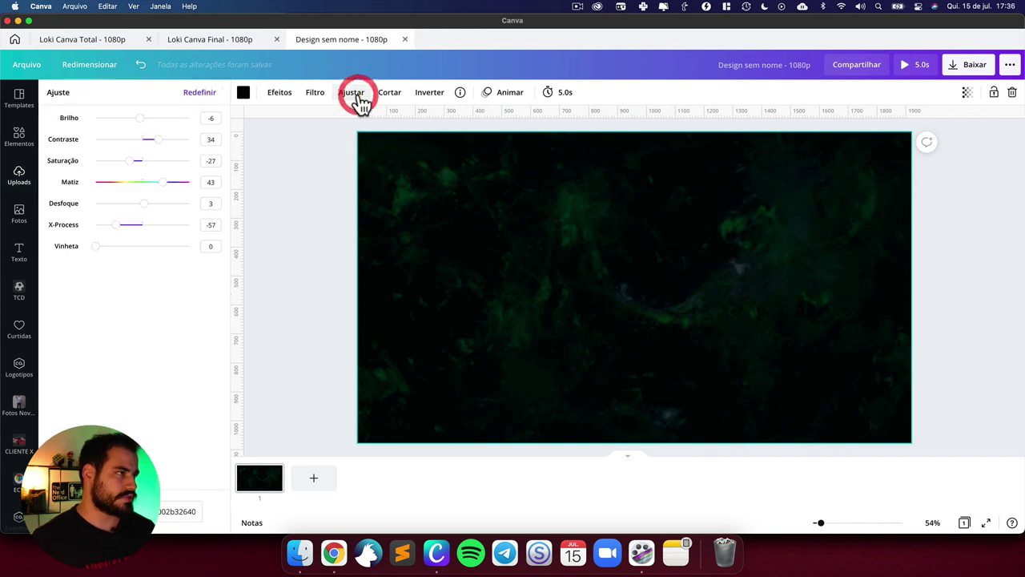
pyautogui.moveTo(94, 249); pyautogui.dragTo(339, 243)
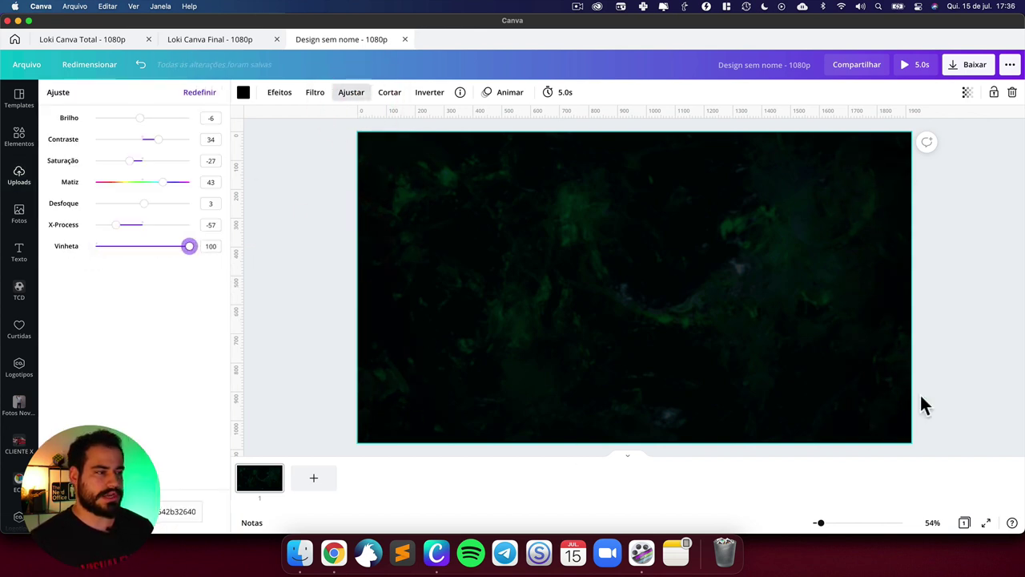
# Step: Set the background image's transparency (Transparência) to 15
pyautogui.click(968, 92)
pyautogui.click(953, 121)
pyautogui.write('15')
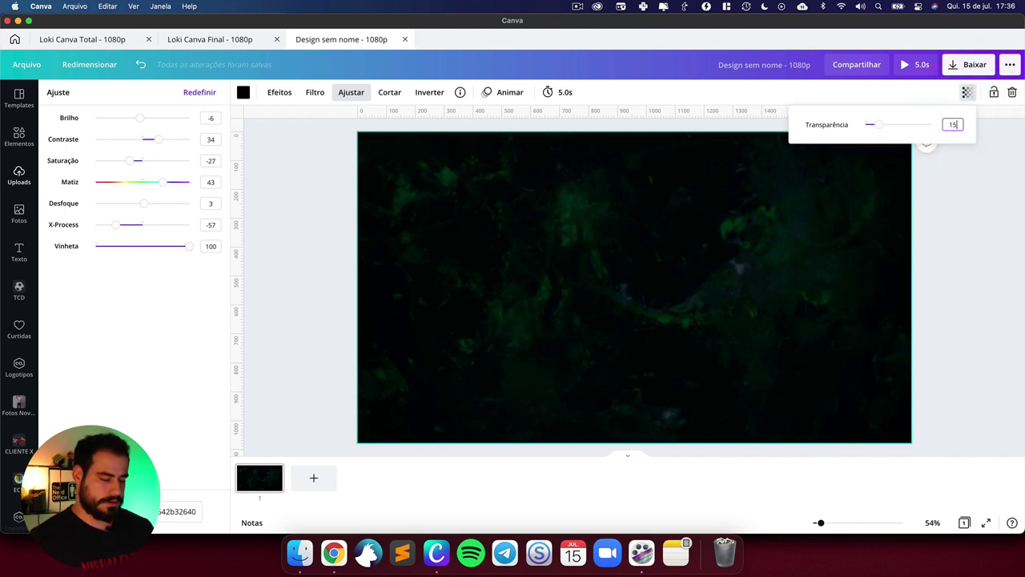
pyautogui.click(288, 271)
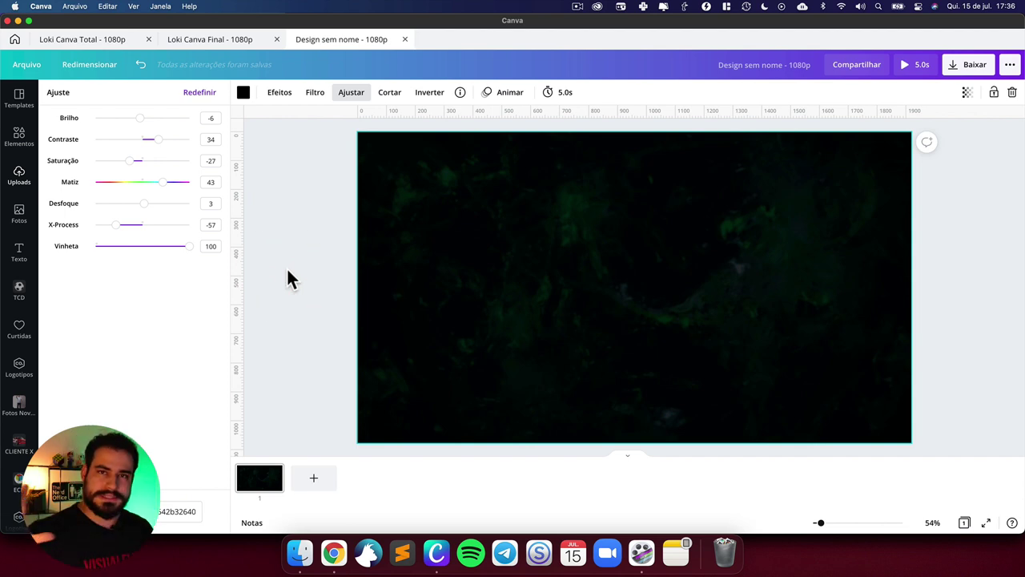
pyautogui.click(292, 275)
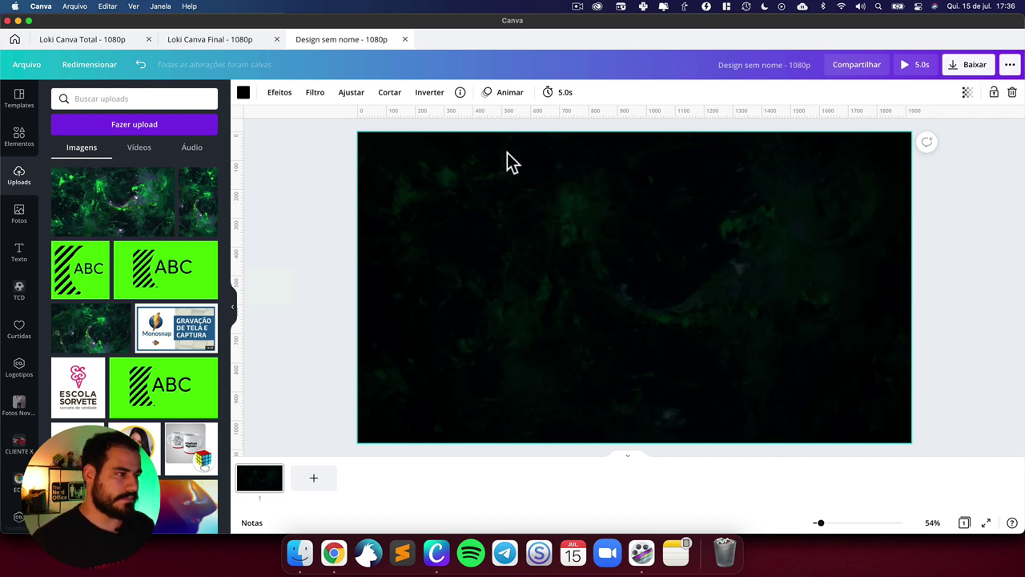
# Step: Switch to Chrome and view the LOKI lettering near the end of the Loki Marvel title-card video on YouTube
pyautogui.click(19, 137)
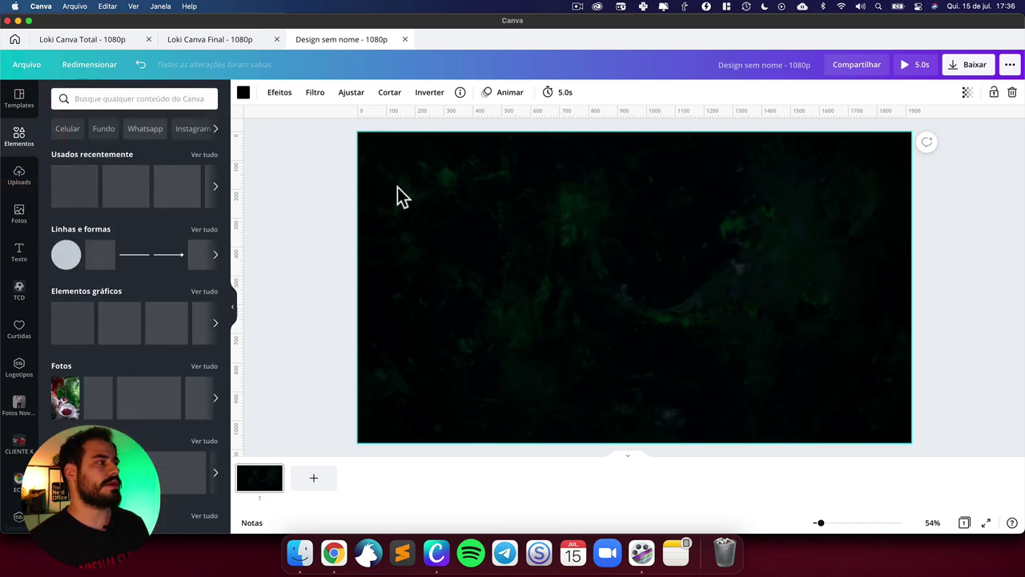
pyautogui.click(333, 552)
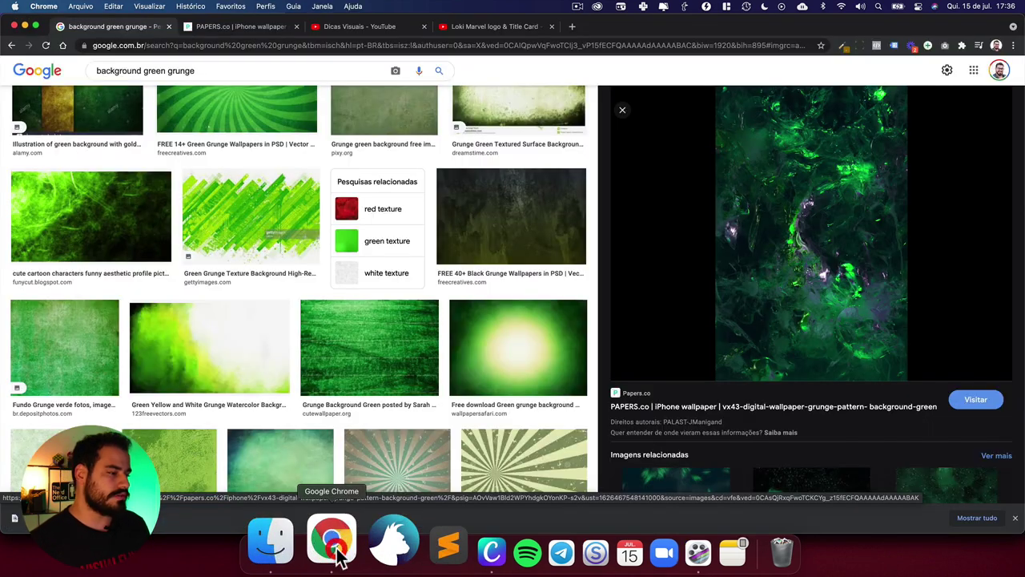
pyautogui.scroll(10, 545, 247)
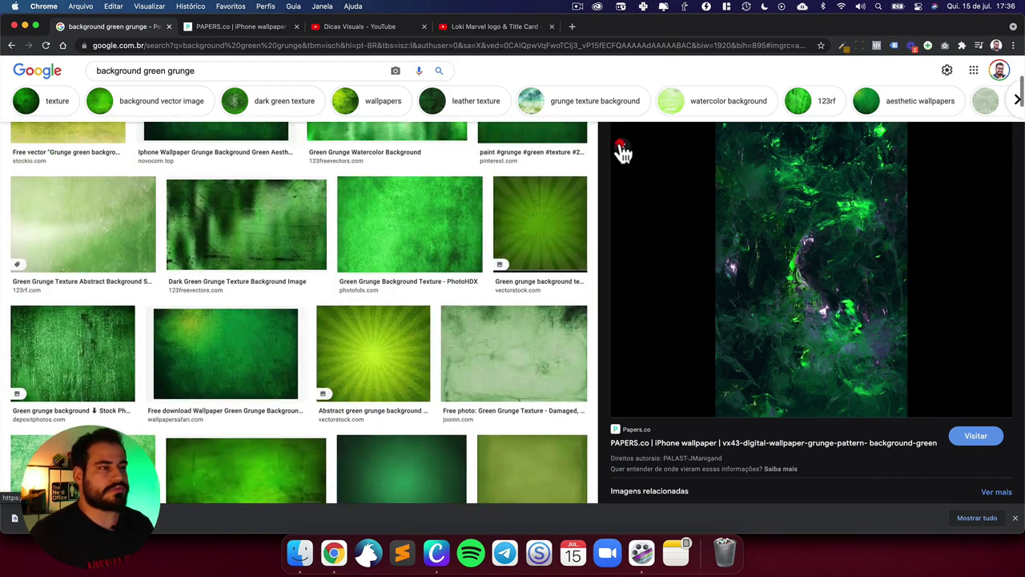
pyautogui.click(623, 147)
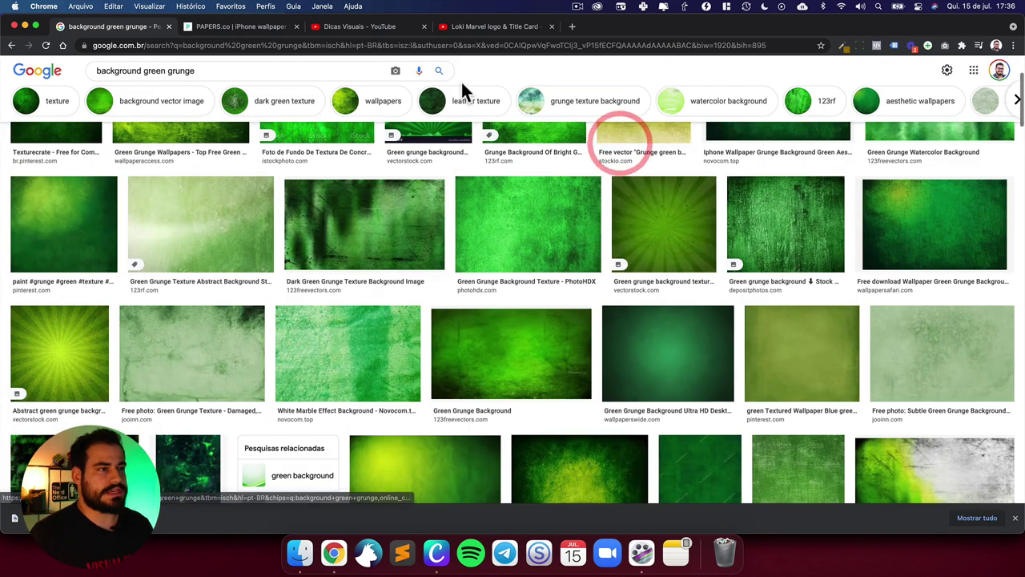
pyautogui.click(452, 28)
pyautogui.click(863, 419)
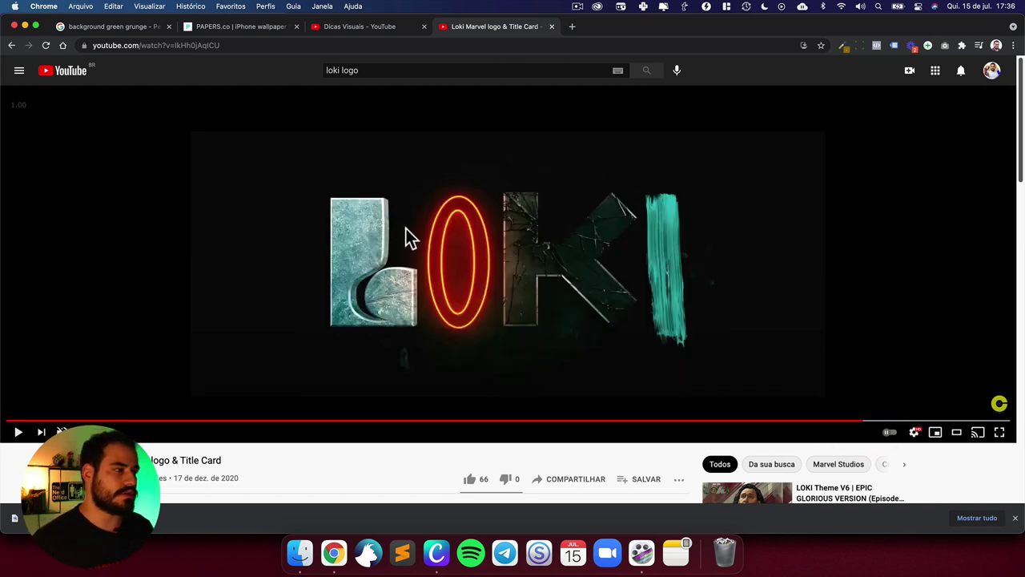
# Step: Return to the Google Images results and search for "3d letters pack" instead
pyautogui.click(153, 31)
pyautogui.scroll(5, 236, 168)
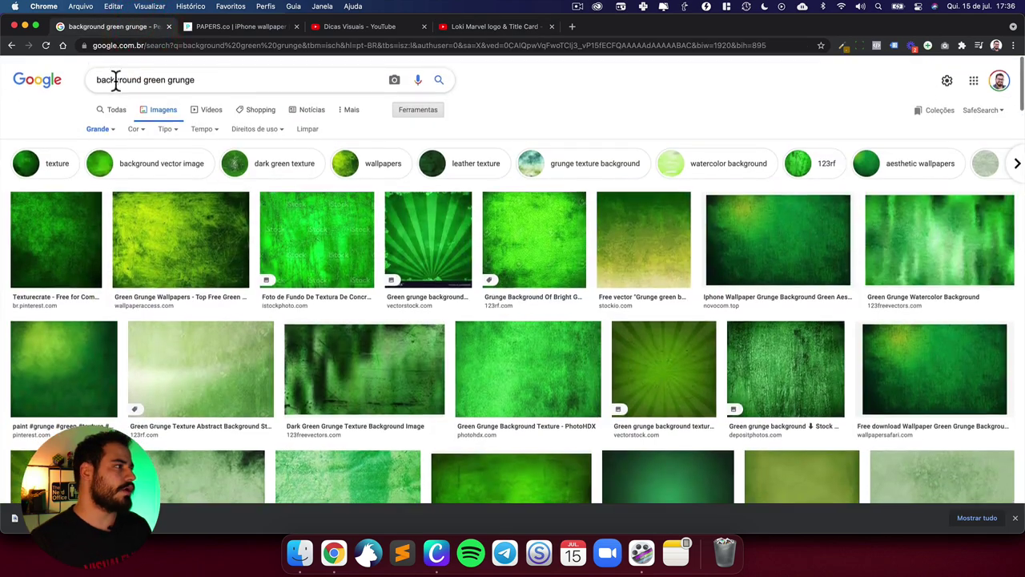
pyautogui.scroll(5, 140, 80)
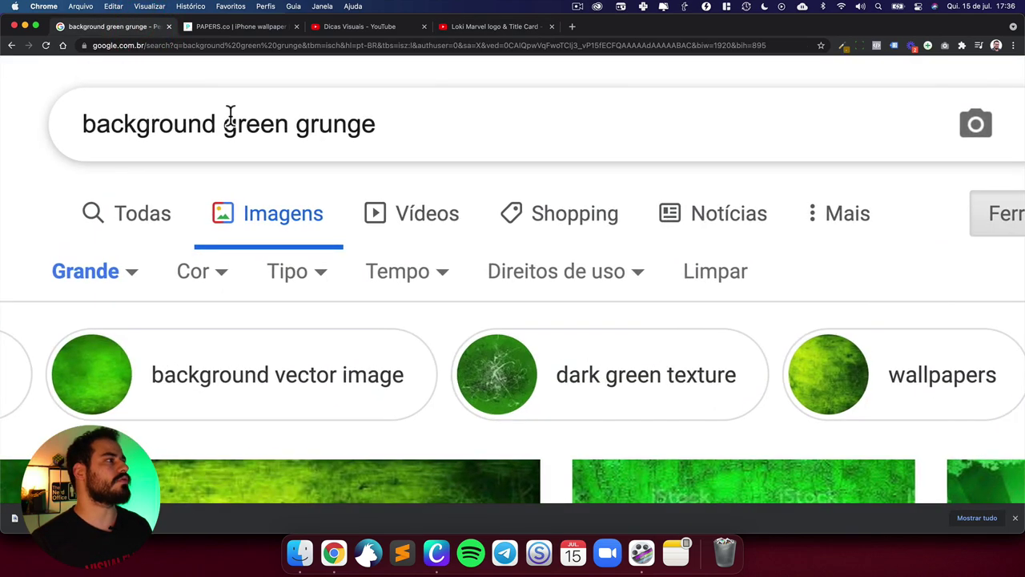
pyautogui.hscroll(-3, 229, 117)
pyautogui.moveTo(643, 130); pyautogui.dragTo(256, 121)
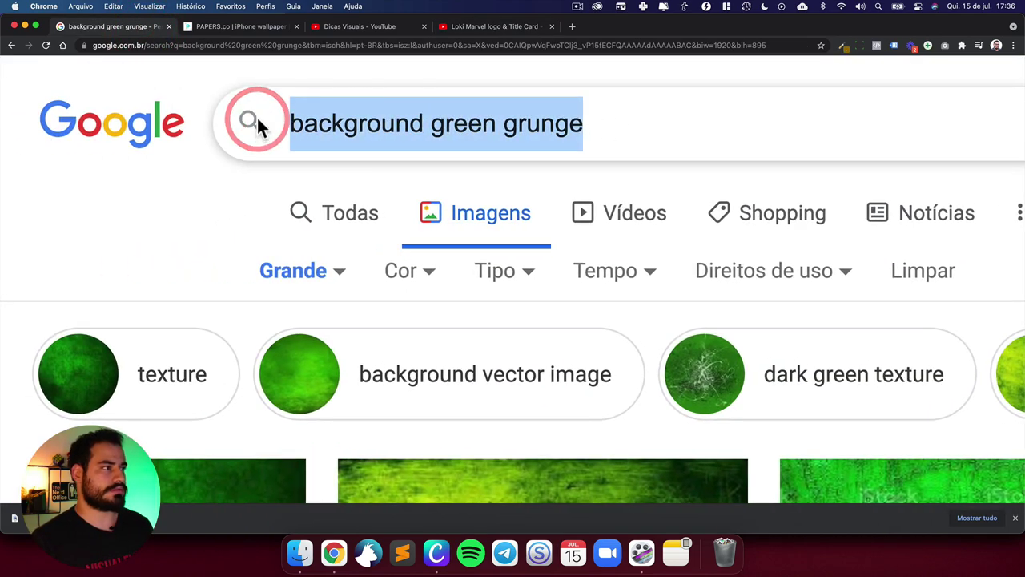
pyautogui.write('3D')
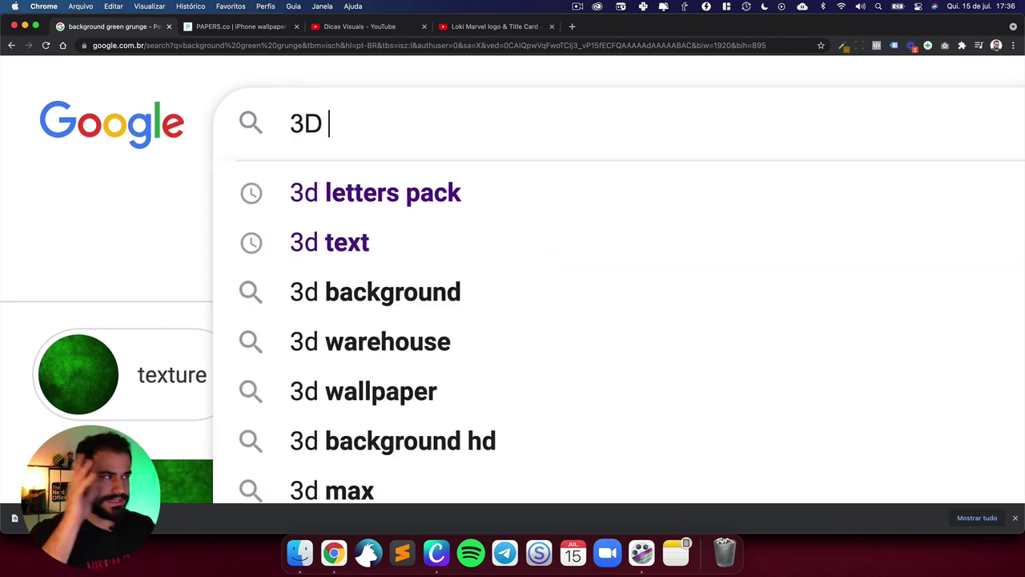
pyautogui.press('Down')
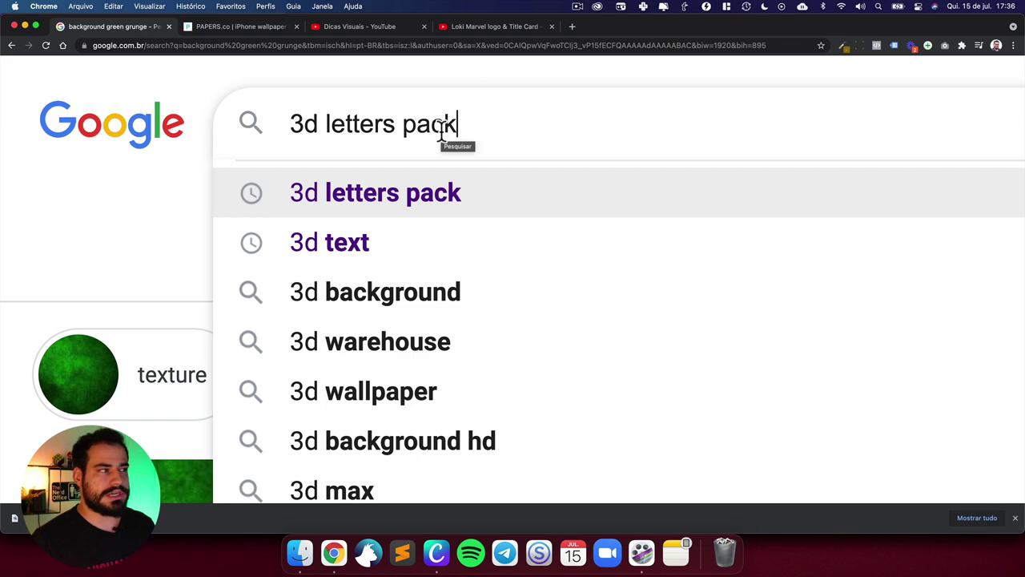
pyautogui.press('Return')
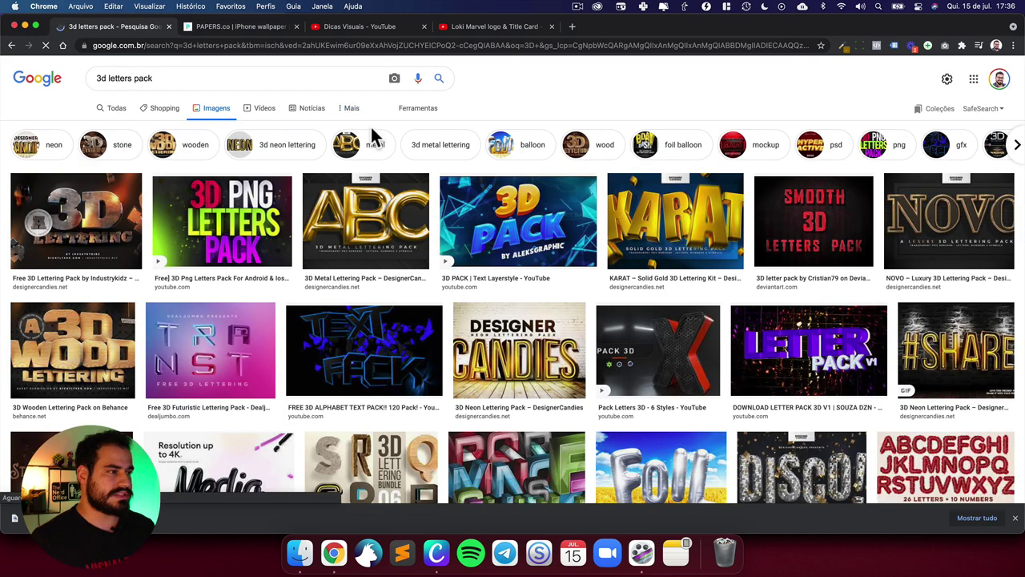
# Step: Preview the KARAT solid gold lettering kit and the 3D Lettering Mega Bundle among the image results
pyautogui.click(669, 229)
pyautogui.scroll(-4, 789, 230)
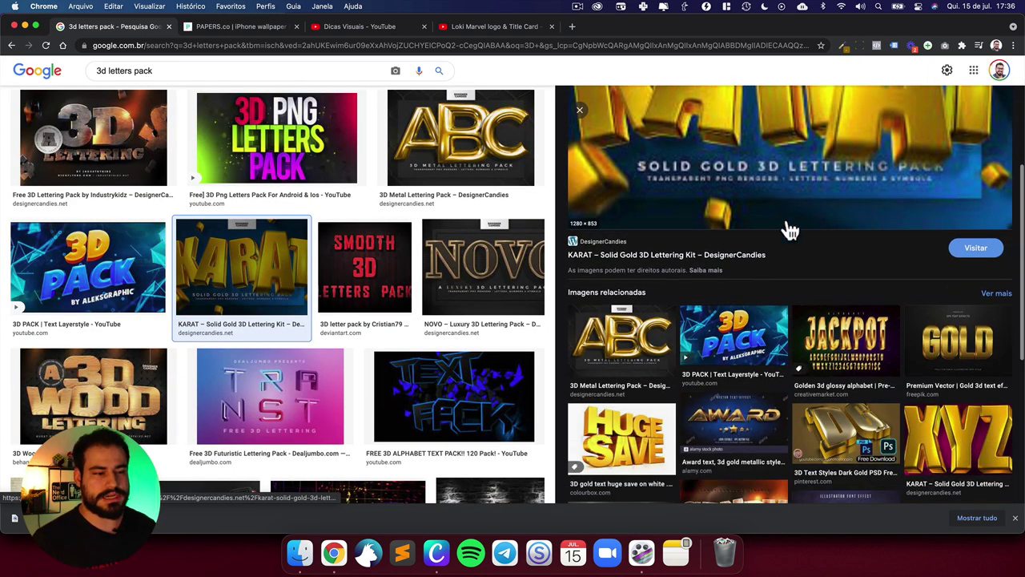
pyautogui.scroll(-5, 410, 285)
pyautogui.scroll(-3, 412, 285)
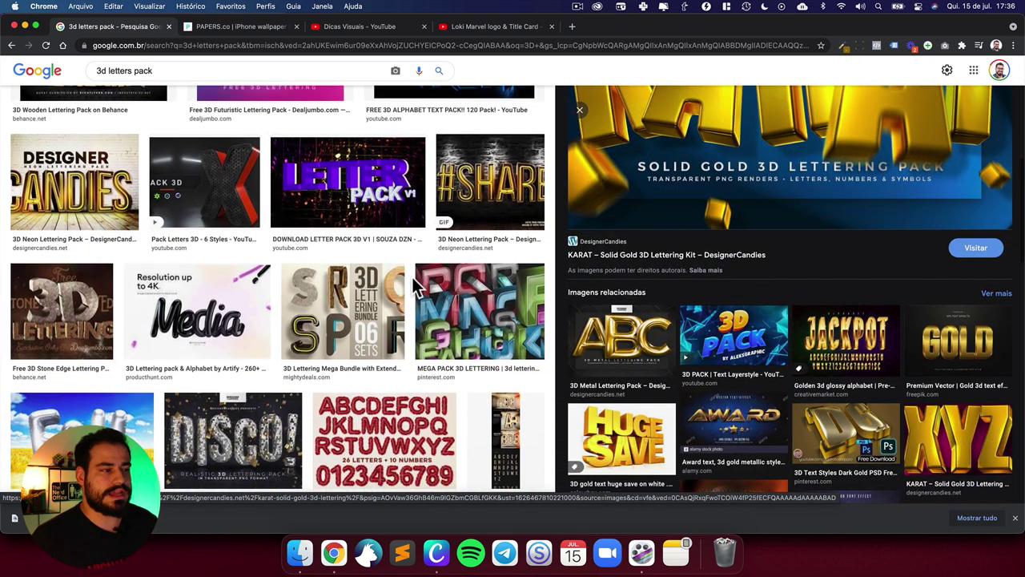
pyautogui.click(384, 273)
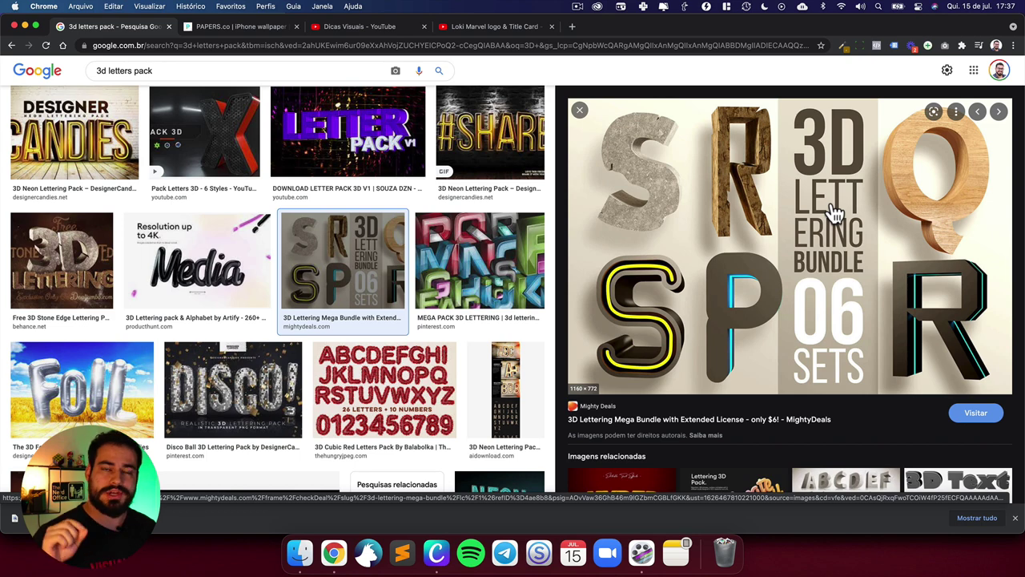
# Step: Switch back to Canva and search the elements library for "3D rendered letter"
pyautogui.press('super+Tab')
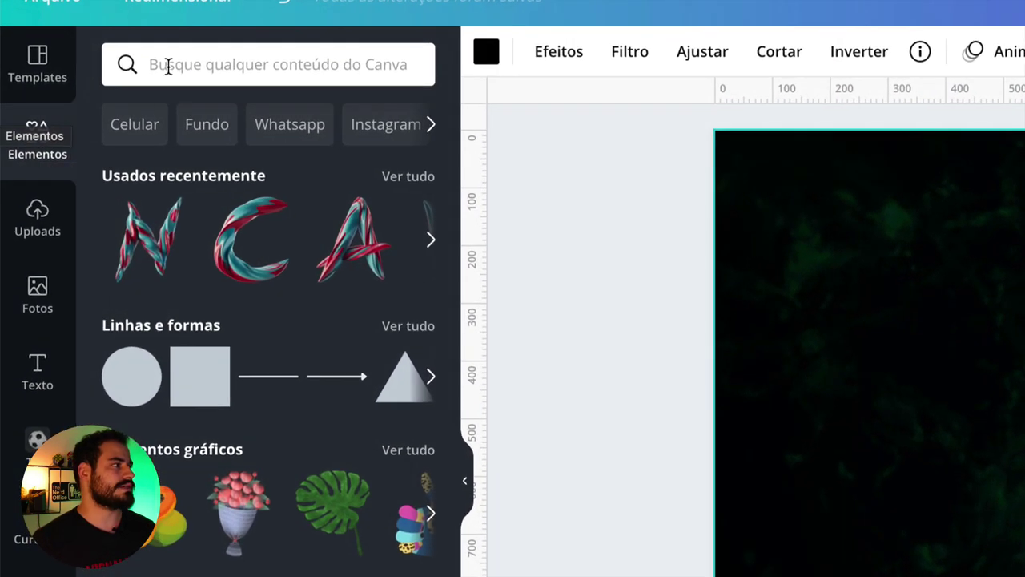
pyautogui.click(86, 98)
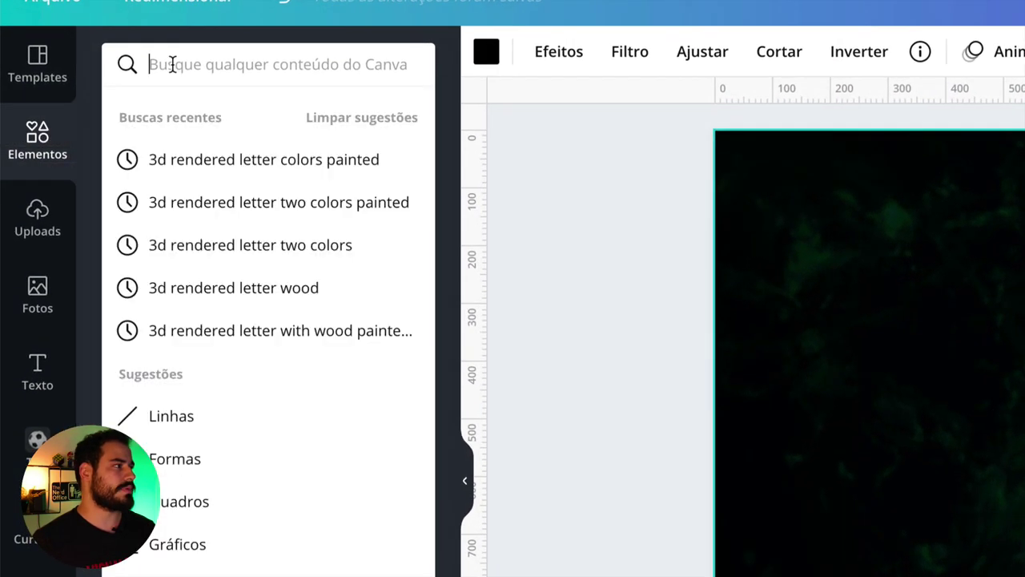
pyautogui.write('3D ')
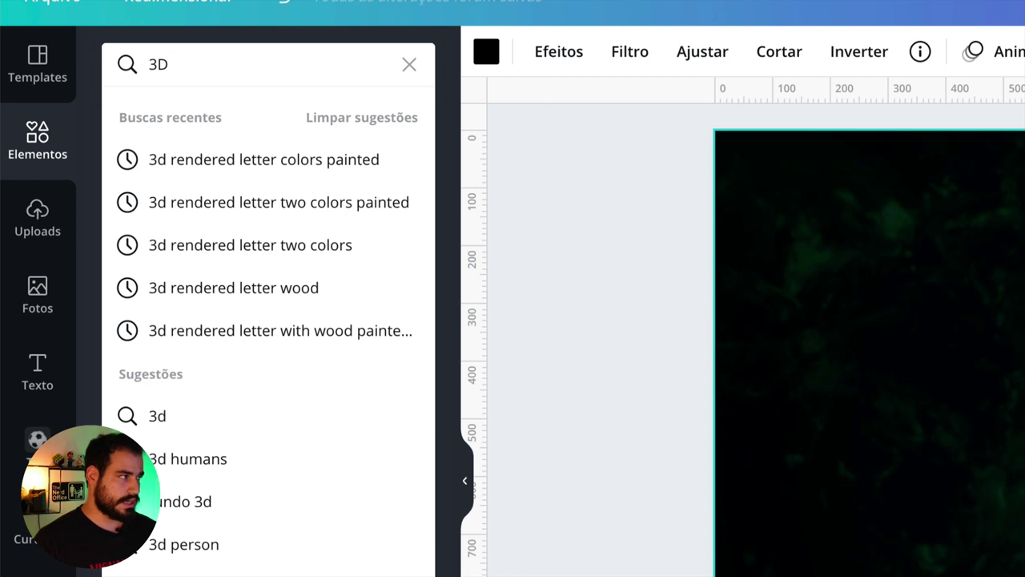
pyautogui.write('rendered letter')
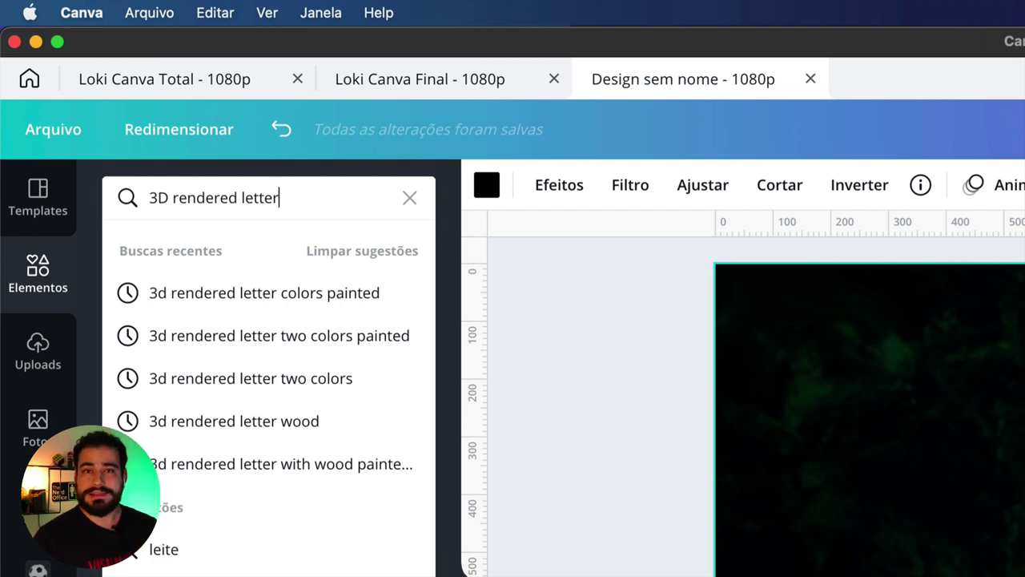
pyautogui.press('Return')
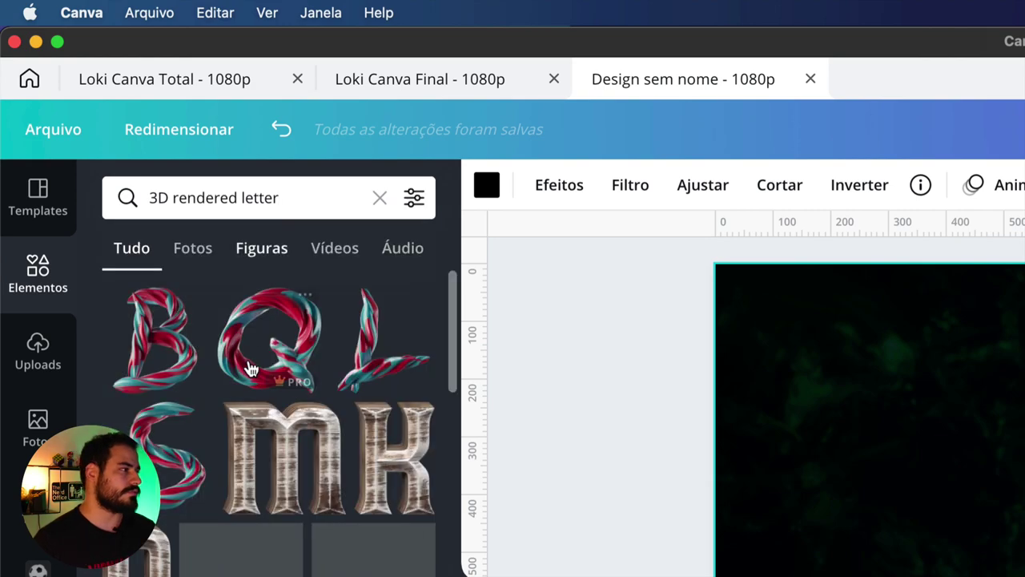
# Step: Look through the letter graphics (Figuras) and filter the search results to photos (Fotos)
pyautogui.scroll(-3, 252, 374)
pyautogui.scroll(-5, 252, 374)
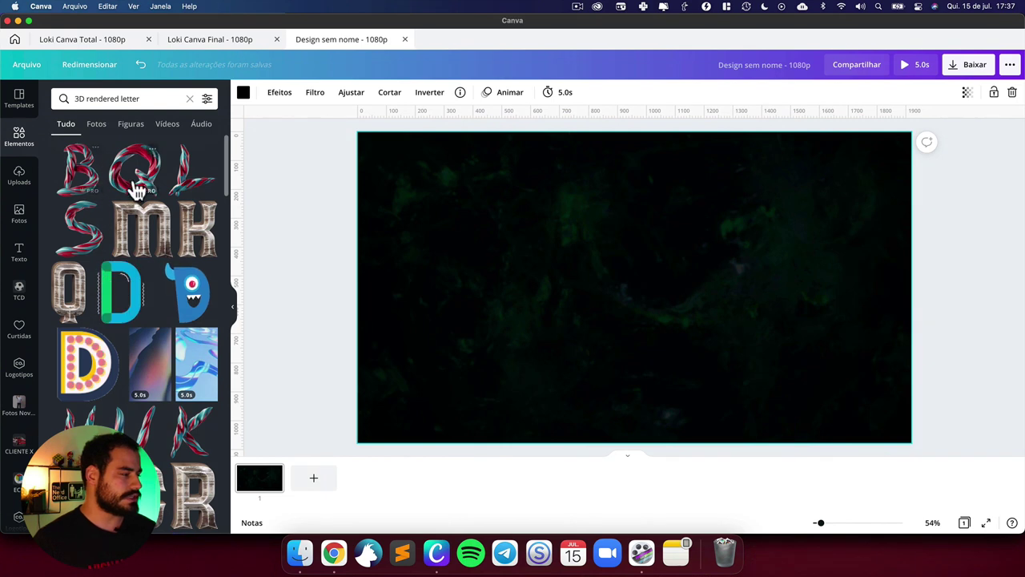
pyautogui.click(97, 128)
pyautogui.click(129, 129)
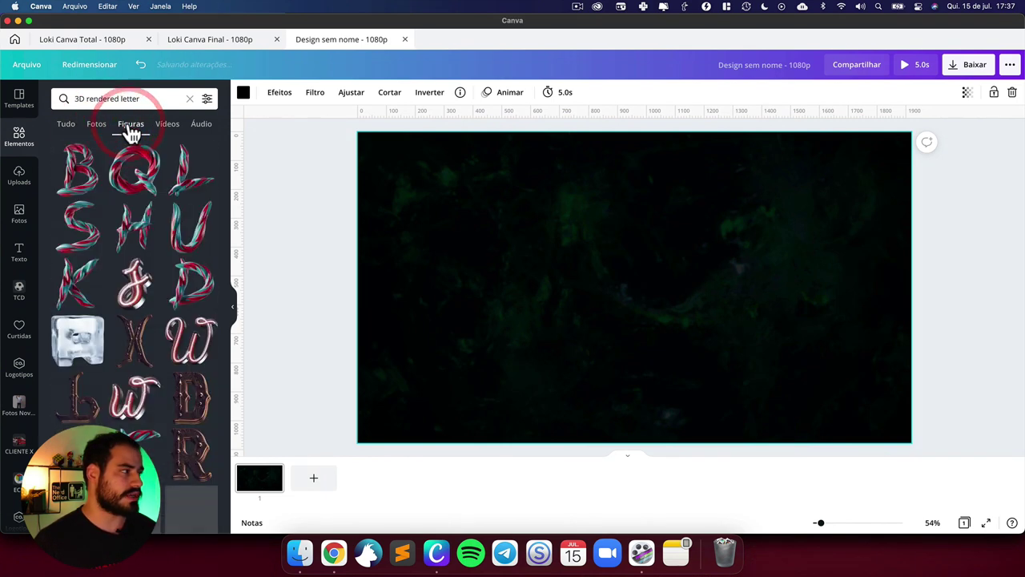
pyautogui.scroll(-5, 141, 360)
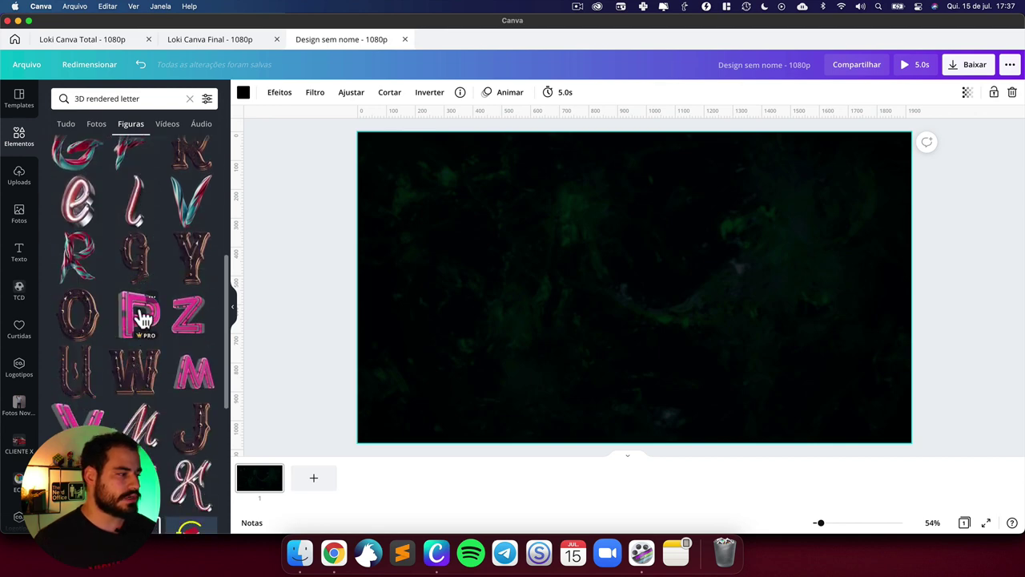
pyautogui.scroll(5, 132, 264)
pyautogui.click(97, 128)
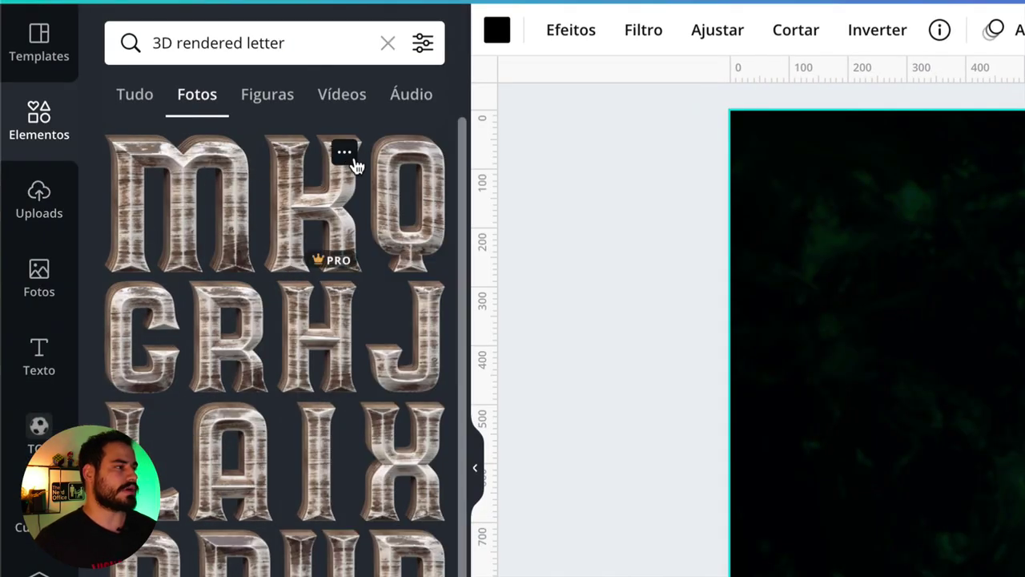
# Step: Try to find items similar to the wood-textured letter K
pyautogui.click(345, 155)
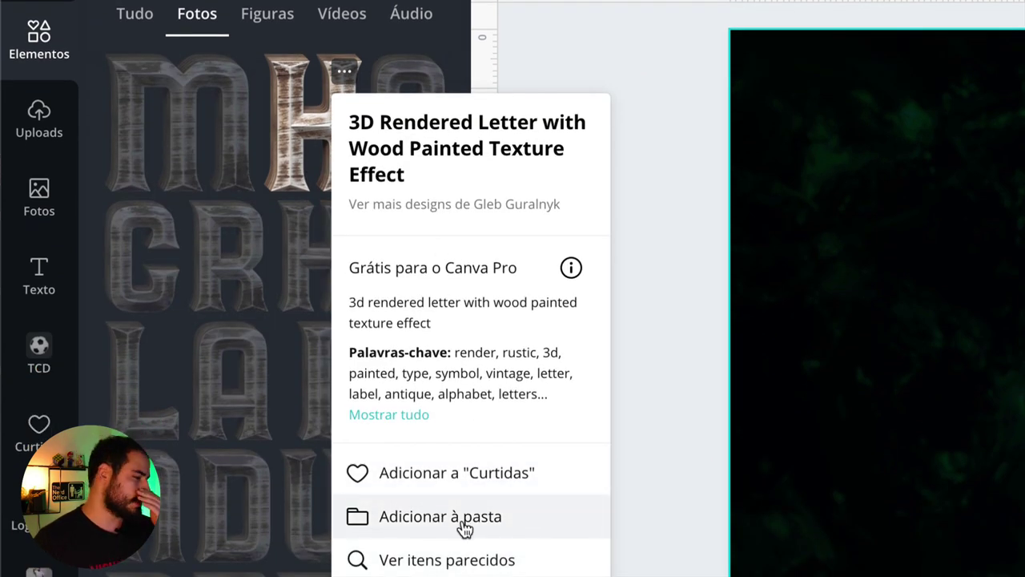
pyautogui.click(491, 560)
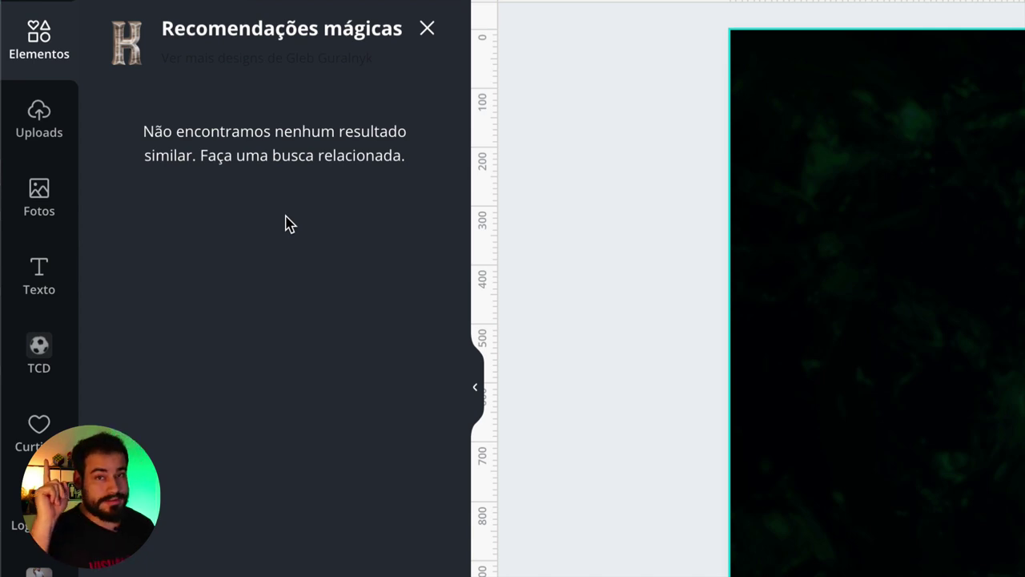
pyautogui.click(428, 31)
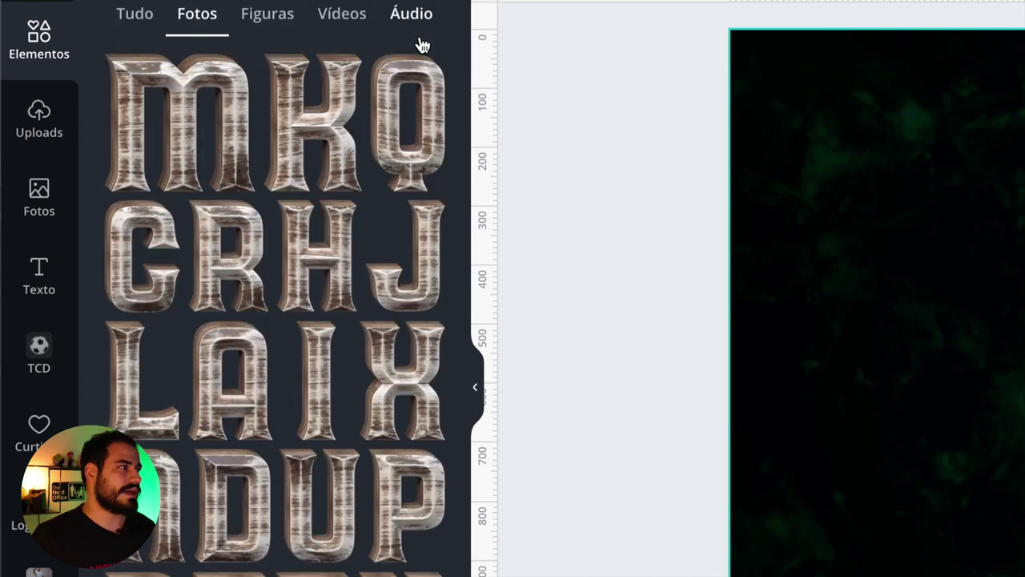
# Step: List more designs by the creator of the wood-textured letter K and browse the available 3D letter styles
pyautogui.click(346, 74)
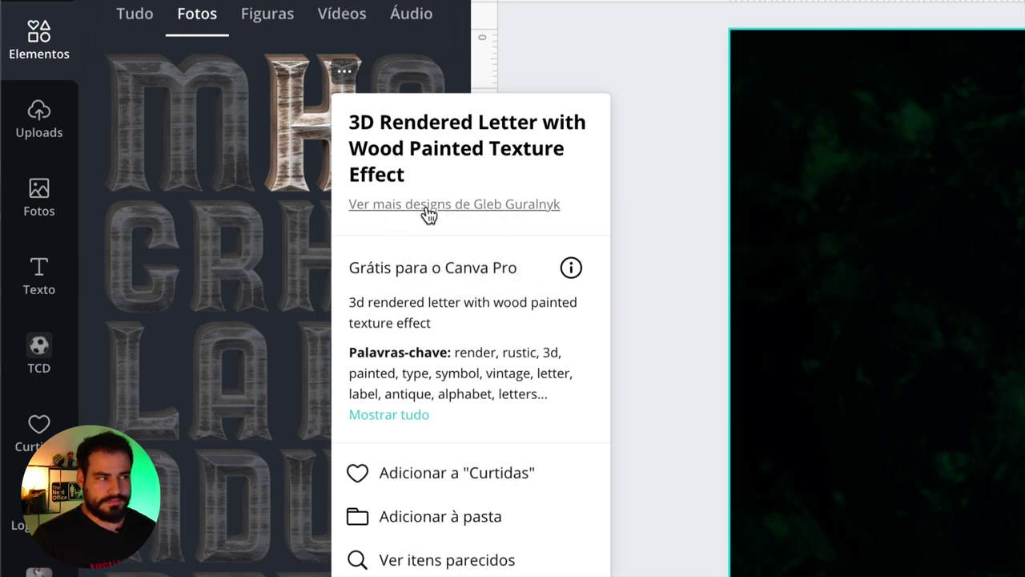
pyautogui.click(511, 206)
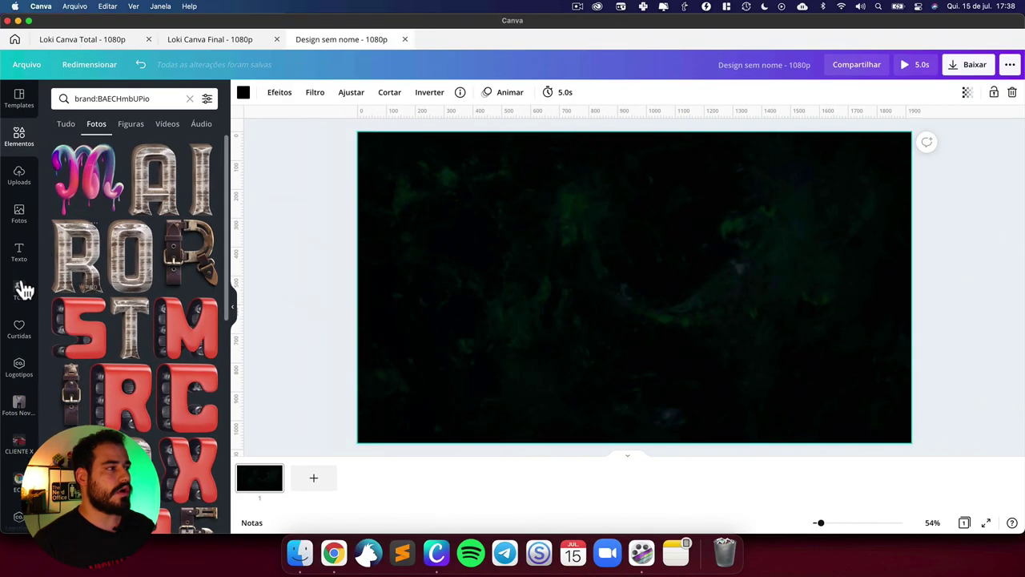
pyautogui.scroll(-10, 185, 339)
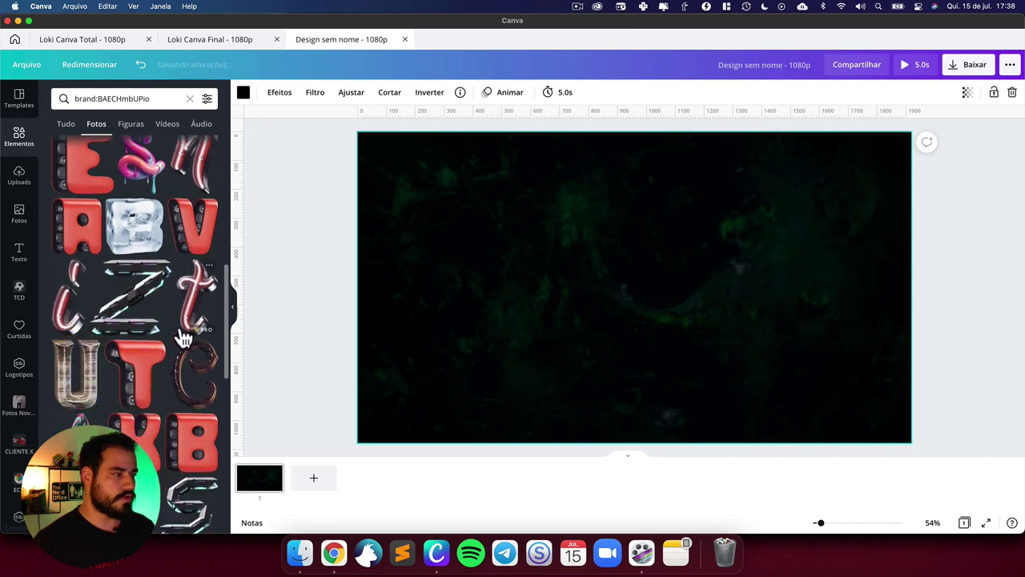
pyautogui.scroll(-10, 185, 339)
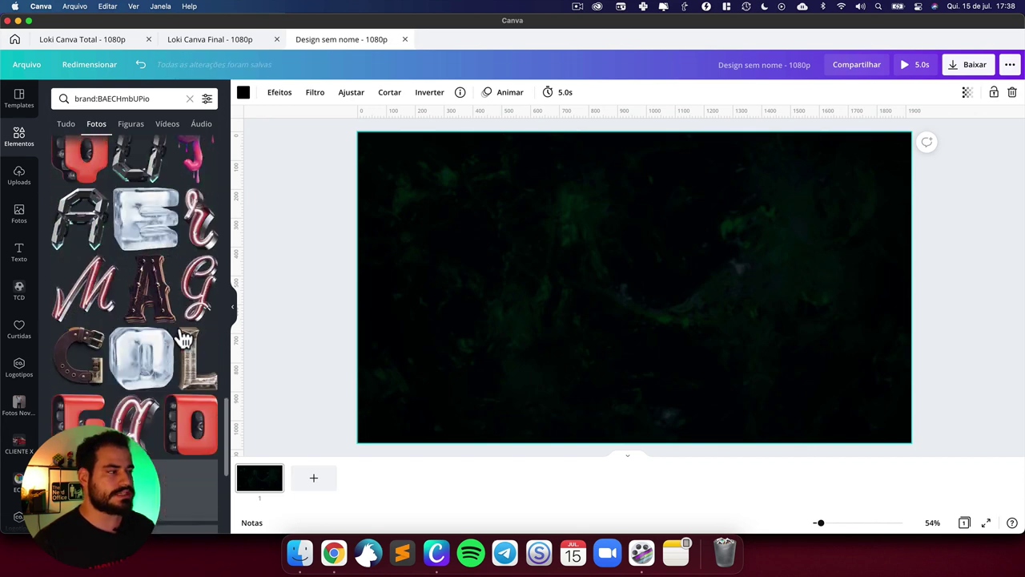
pyautogui.scroll(15, 184, 339)
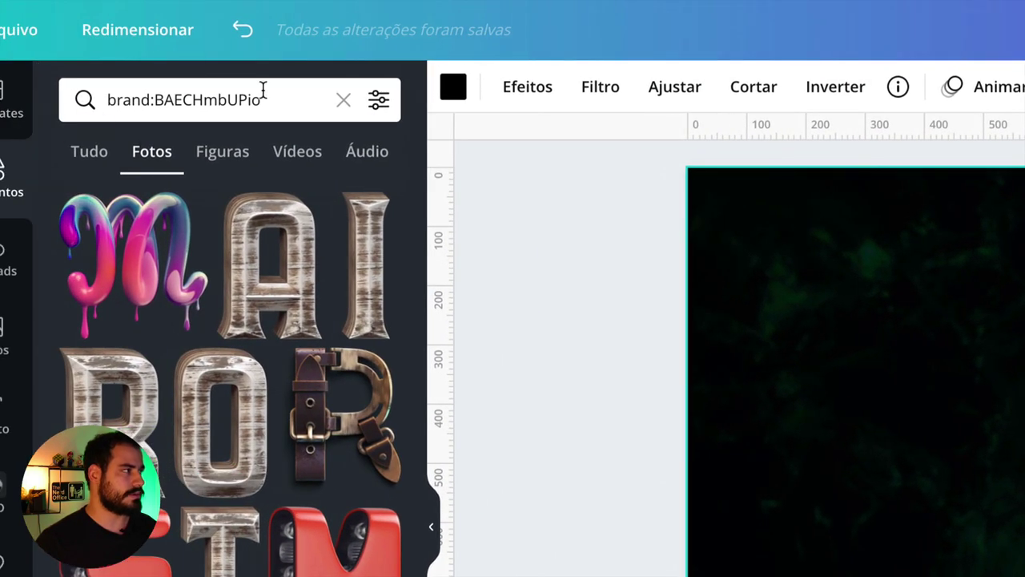
# Step: Copy the creator search code brand:BAECHmbUPio from the elements search
pyautogui.click(158, 95)
pyautogui.moveTo(283, 96); pyautogui.dragTo(101, 95)
pyautogui.hotkey('ctrl', 'c')
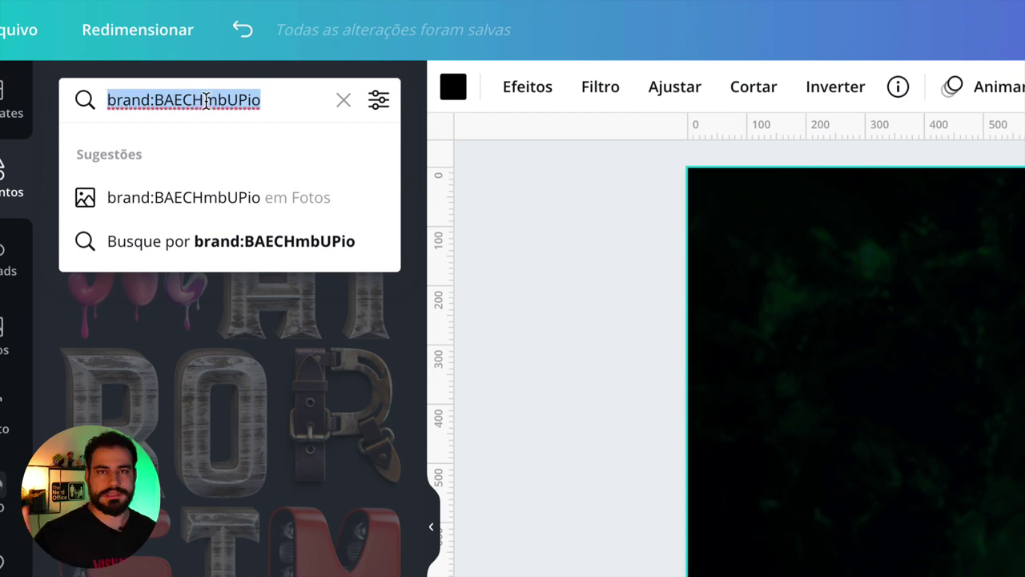
# Step: Search the elements for the creator's designs using the copied code brand:BAECHmbUPio
pyautogui.press('BackSpace')
pyautogui.hotkey('ctrl', 'v')
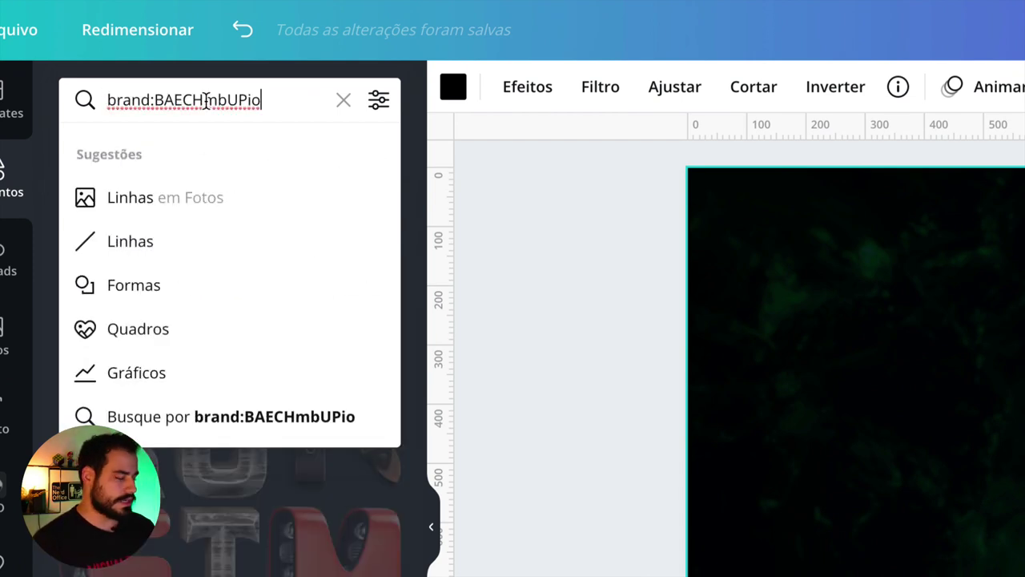
pyautogui.press('Return')
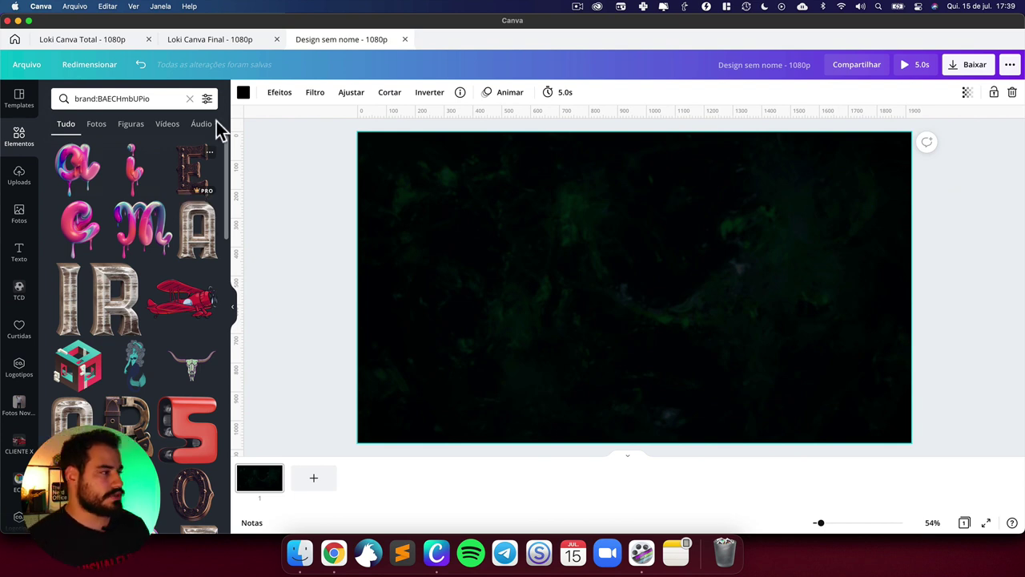
# Step: Page through the five CANVA lettering pages of the Loki Canva Total design and return to the untitled design
pyautogui.click(112, 43)
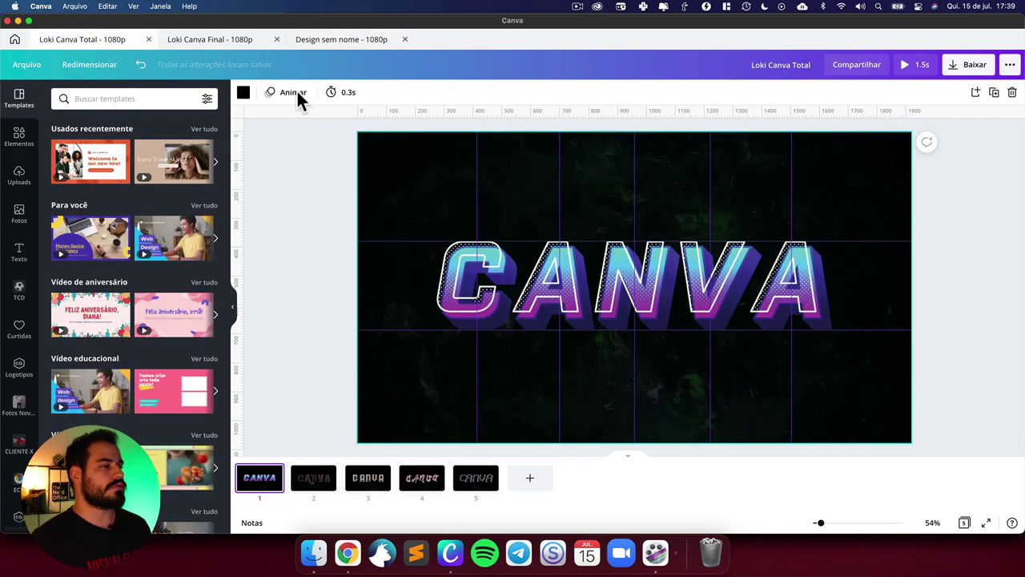
pyautogui.click(781, 64)
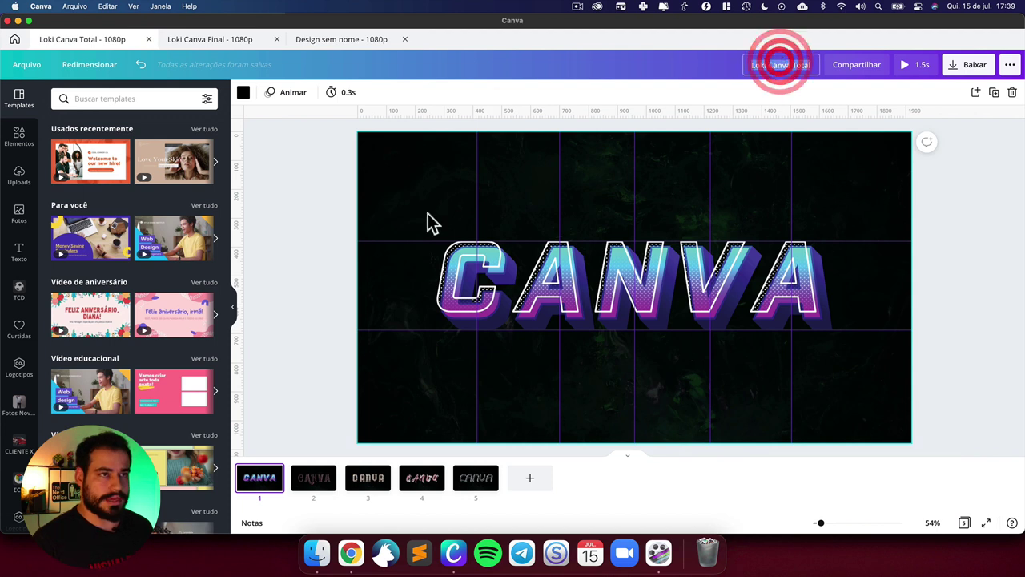
pyautogui.click(332, 229)
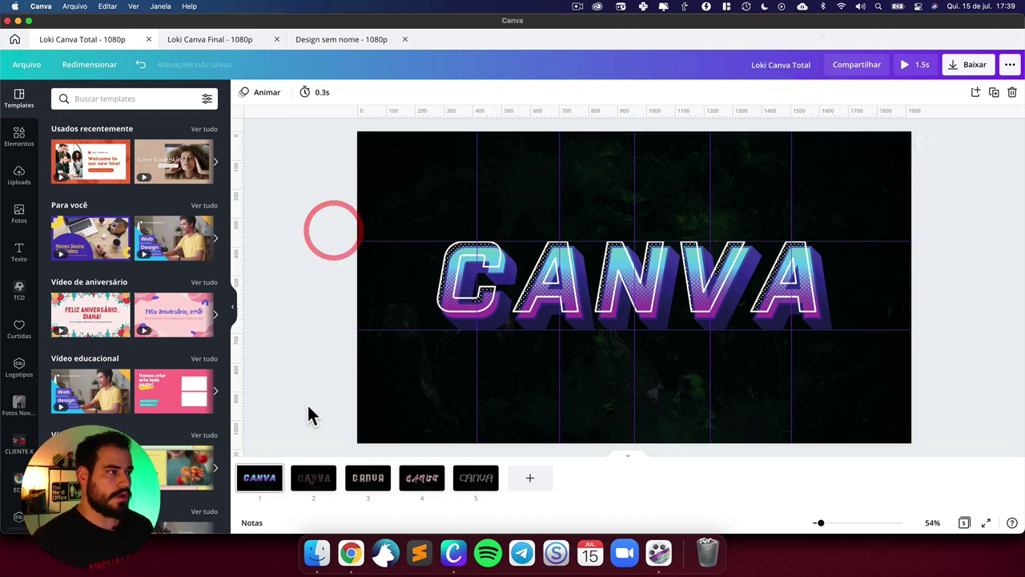
pyautogui.click(313, 484)
pyautogui.click(370, 489)
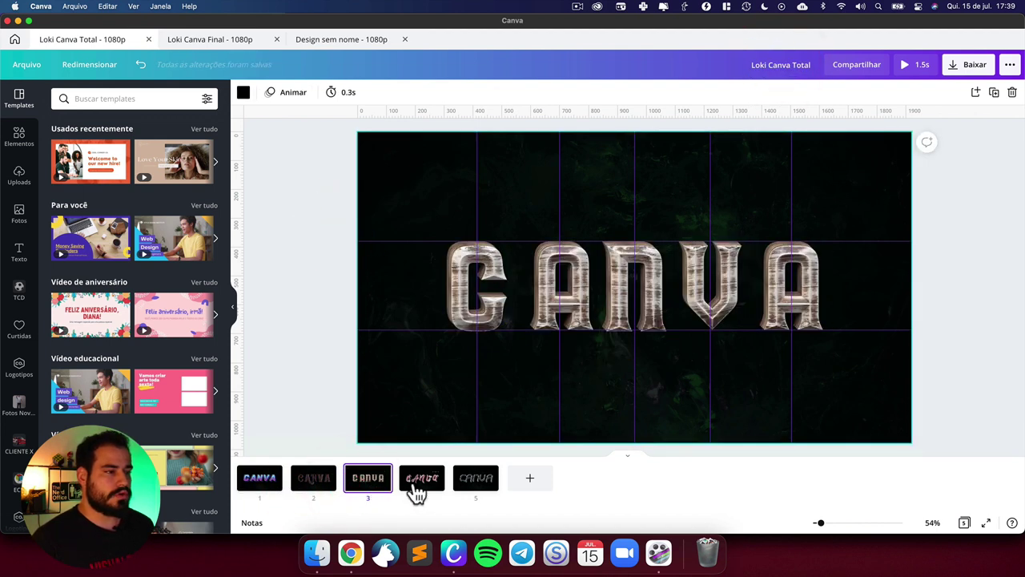
pyautogui.click(414, 490)
pyautogui.click(474, 494)
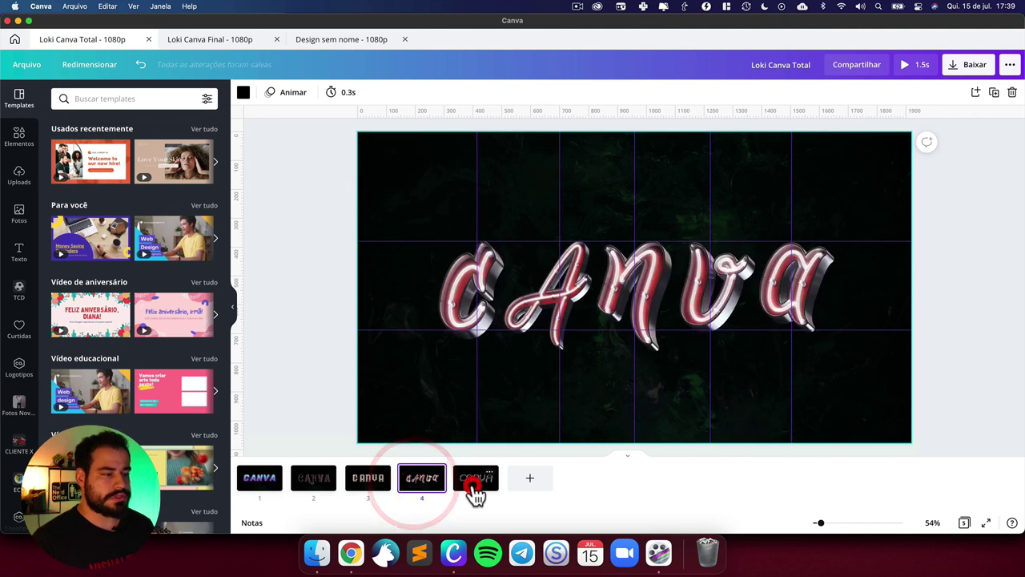
pyautogui.click(267, 487)
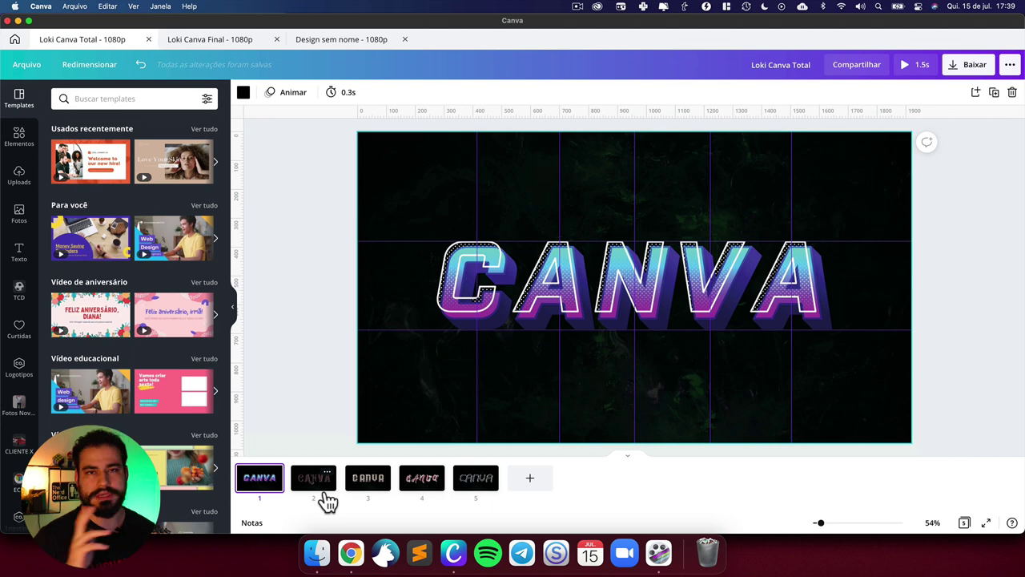
pyautogui.click(321, 38)
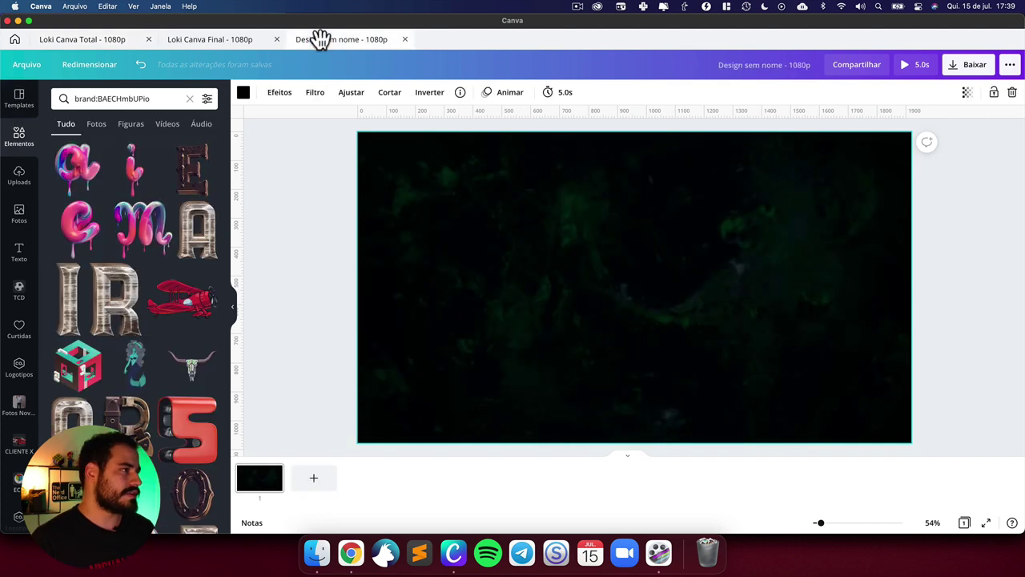
# Step: Compare the letter style of each page in Loki Canva Total once more, ending back in the untitled design
pyautogui.click(112, 39)
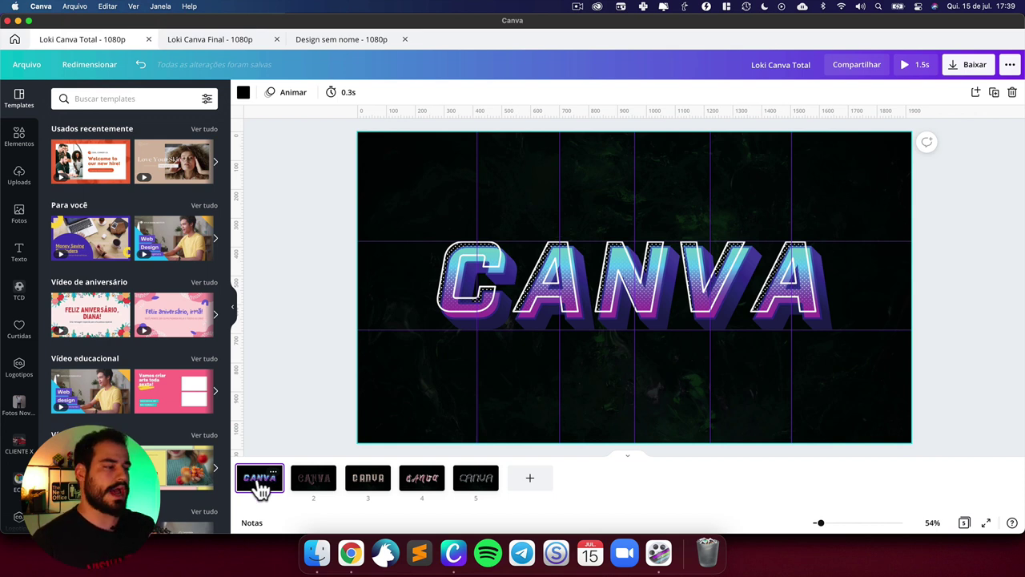
pyautogui.click(333, 490)
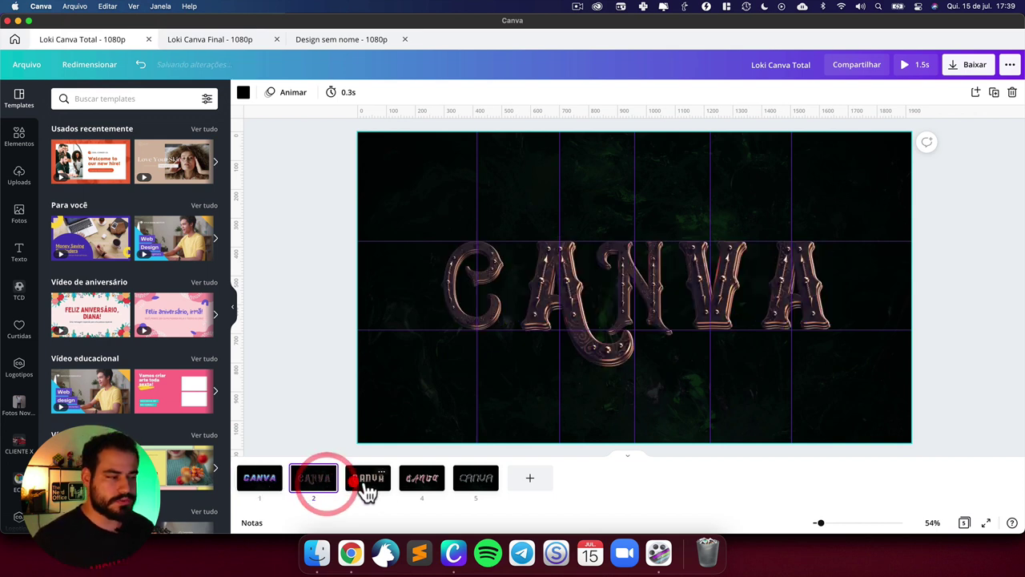
pyautogui.click(368, 489)
pyautogui.click(416, 490)
pyautogui.click(475, 488)
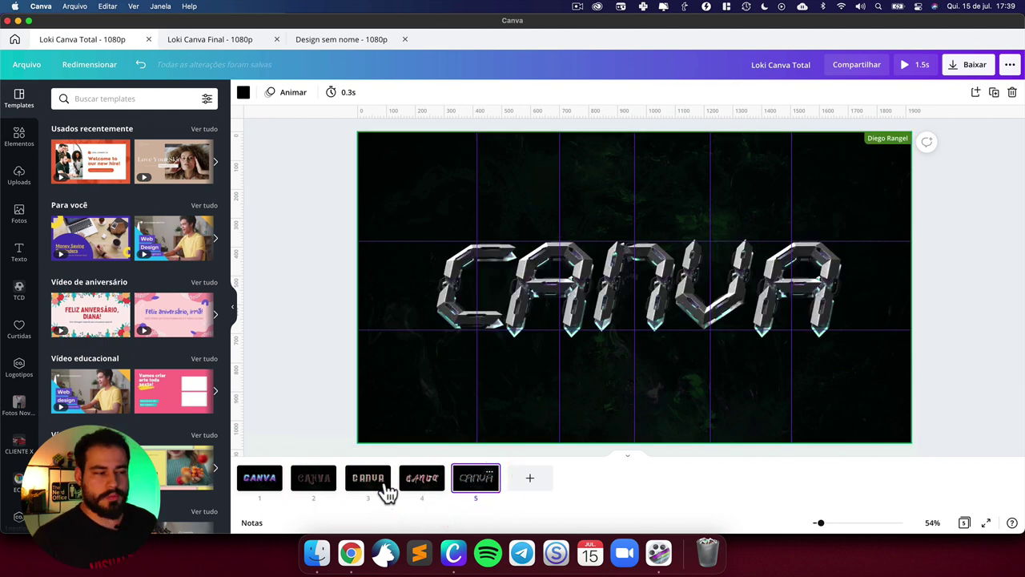
pyautogui.click(273, 492)
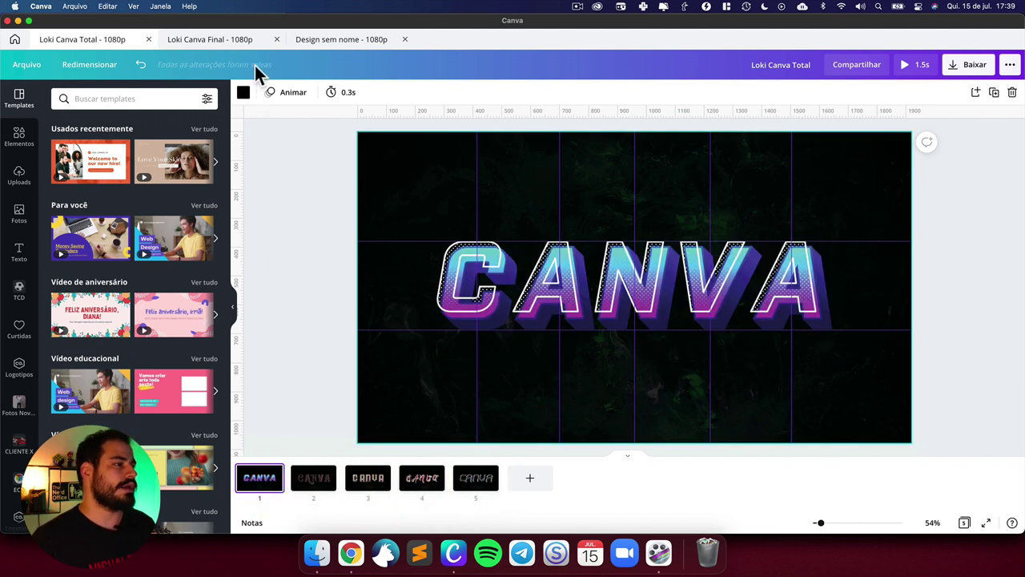
pyautogui.click(348, 40)
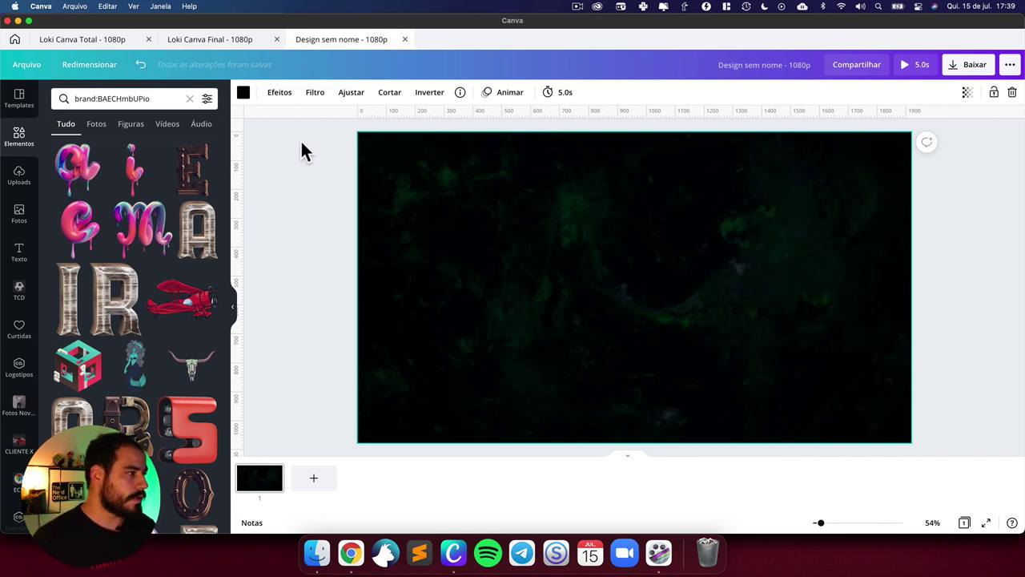
# Step: Add the pink dripping-paint letter a with the multicoloured outline to the page
pyautogui.click(79, 168)
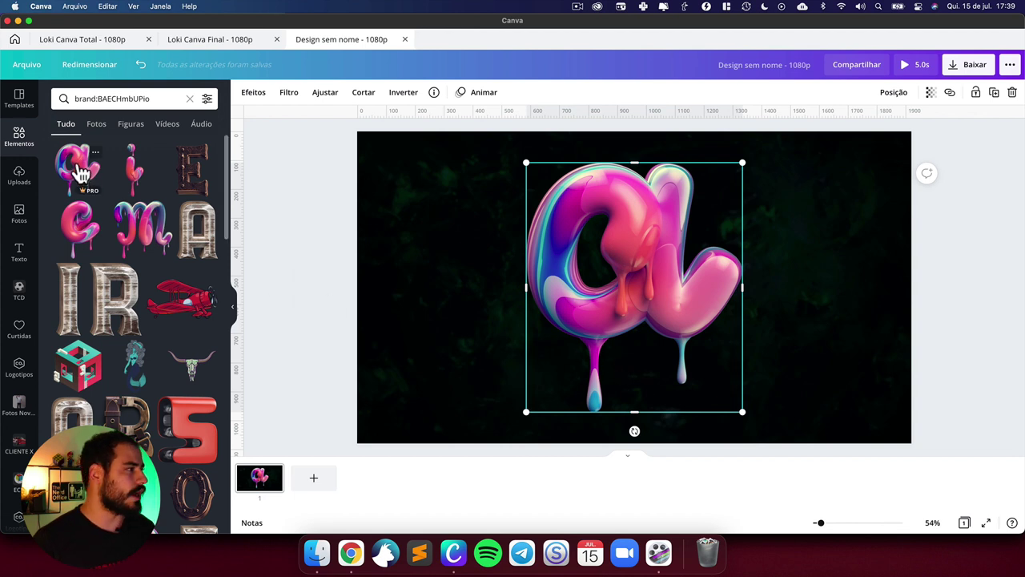
pyautogui.click(84, 234)
pyautogui.moveTo(606, 305); pyautogui.dragTo(487, 292)
pyautogui.press('Delete')
# Step: Add the matching pink dripping letters c and n from the creator's designs to the page
pyautogui.scroll(-3, 166, 240)
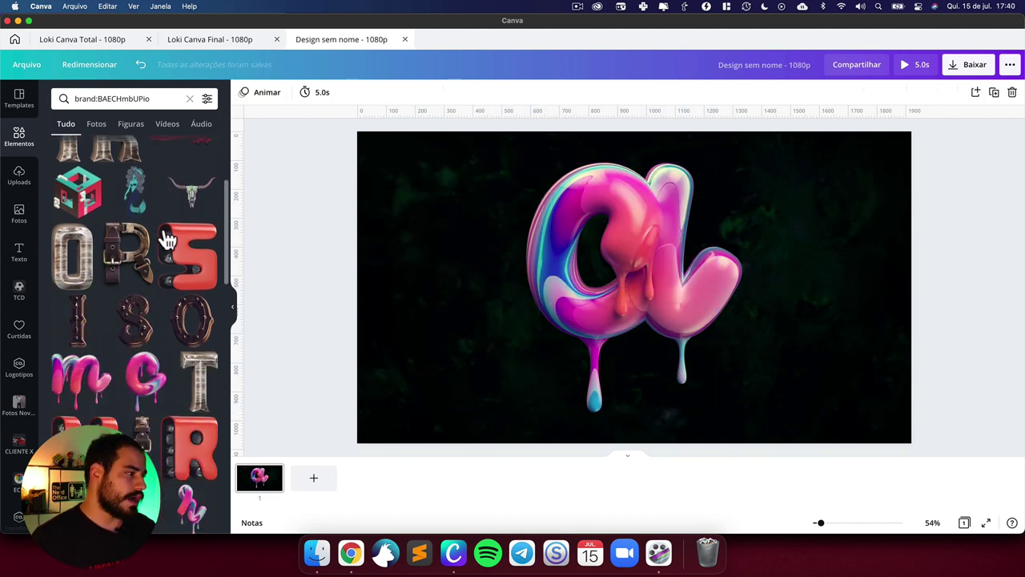
pyautogui.scroll(-3, 166, 238)
pyautogui.click(143, 273)
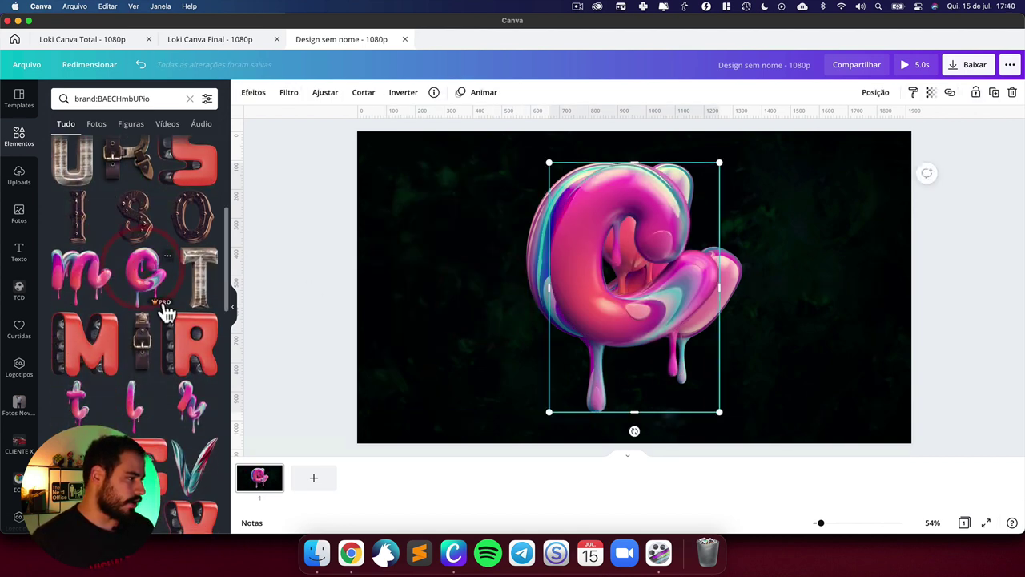
pyautogui.scroll(-3, 165, 313)
pyautogui.click(91, 304)
# Step: Add the pink dripping letter v and a second, different dripping letter a to the page
pyautogui.scroll(-3, 195, 306)
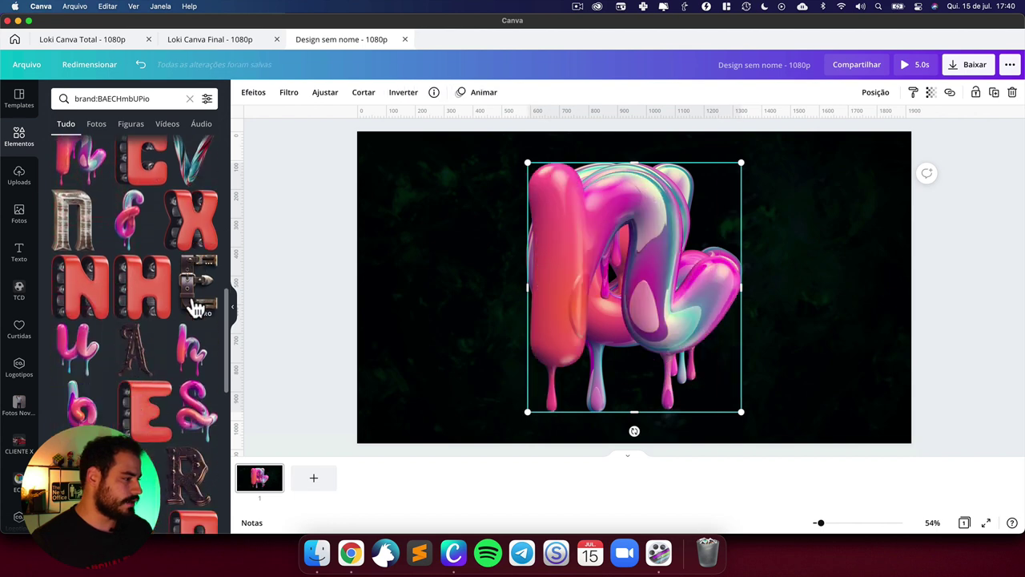
pyautogui.scroll(-5, 194, 308)
pyautogui.scroll(-10, 197, 308)
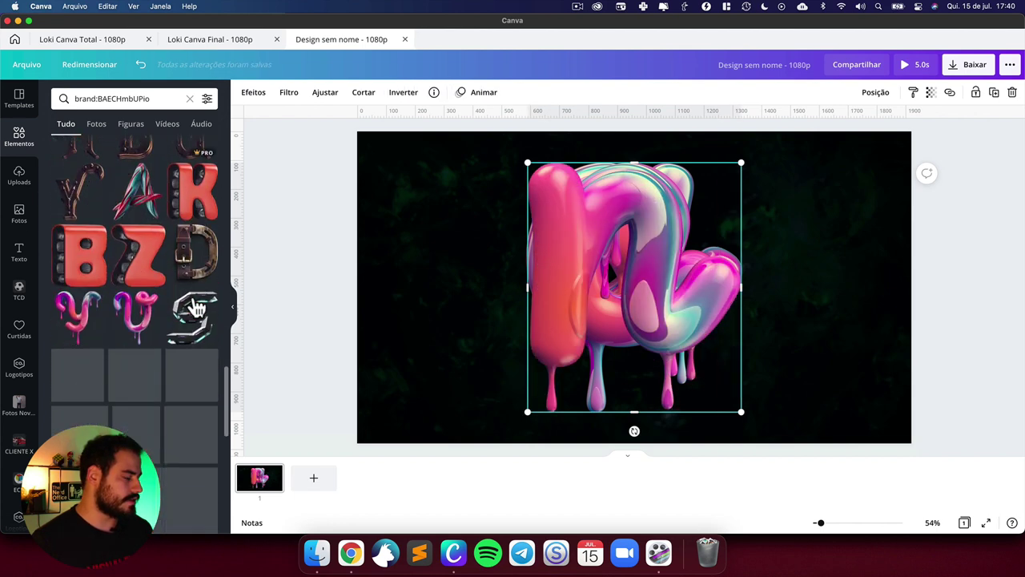
pyautogui.click(140, 268)
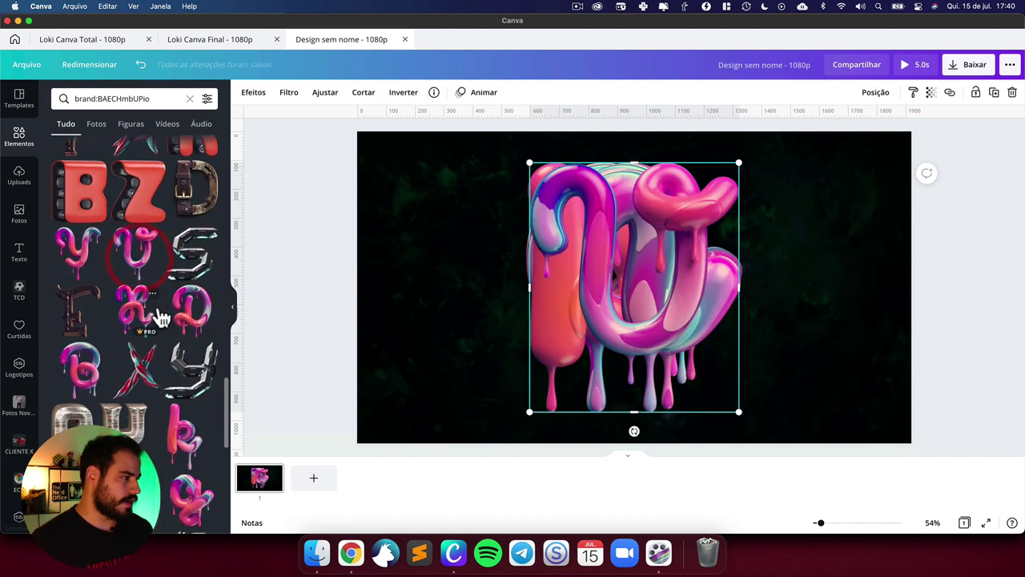
pyautogui.scroll(-10, 152, 304)
pyautogui.scroll(-10, 160, 318)
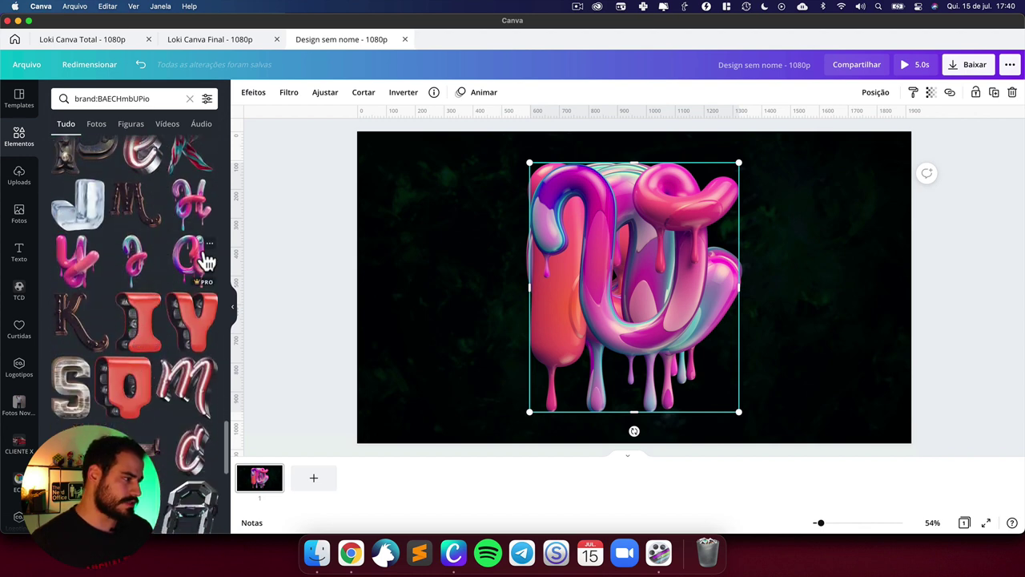
pyautogui.scroll(2, 200, 256)
pyautogui.click(191, 295)
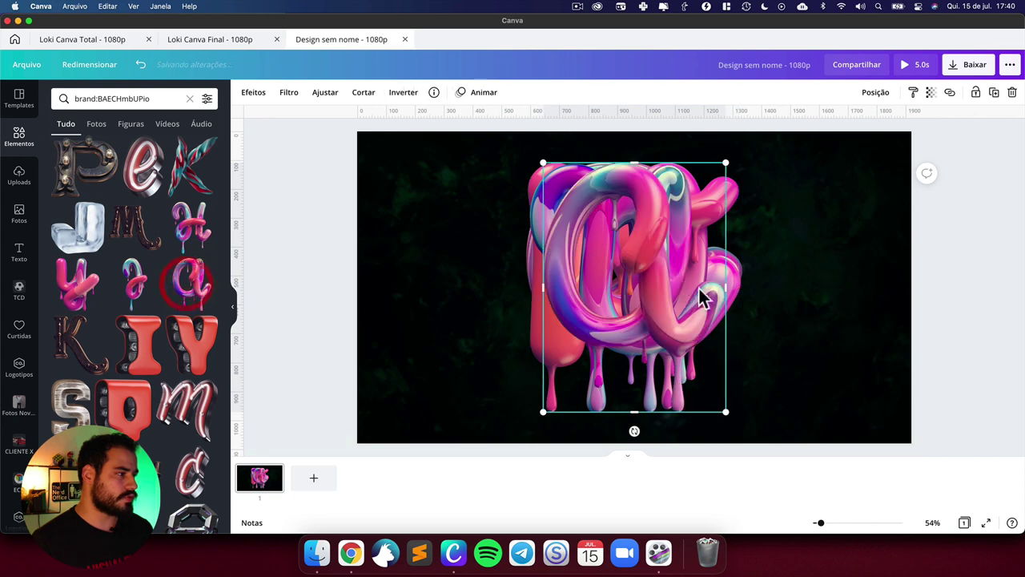
pyautogui.moveTo(672, 290); pyautogui.dragTo(774, 283)
pyautogui.click(620, 286)
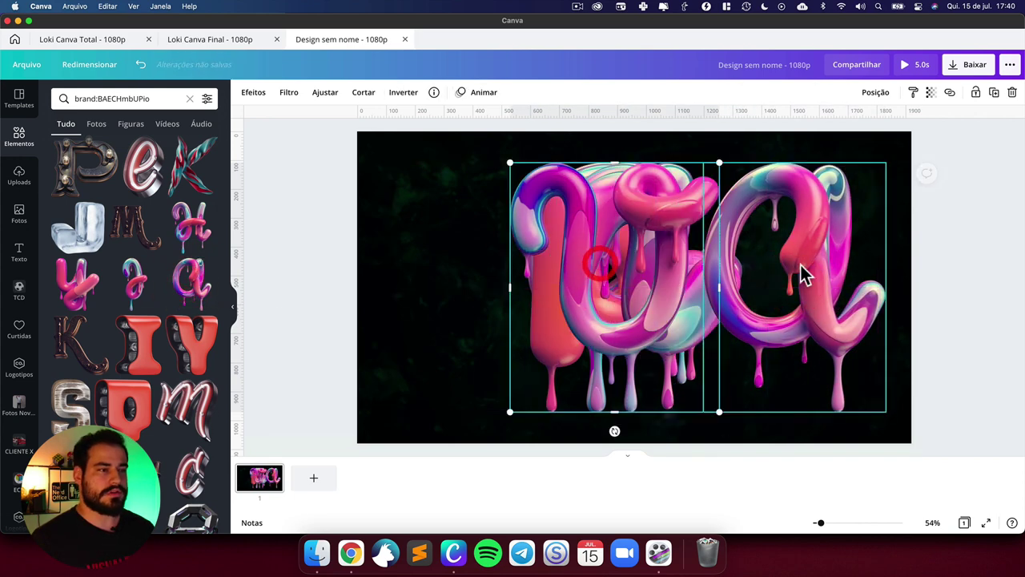
pyautogui.moveTo(801, 275); pyautogui.dragTo(640, 268)
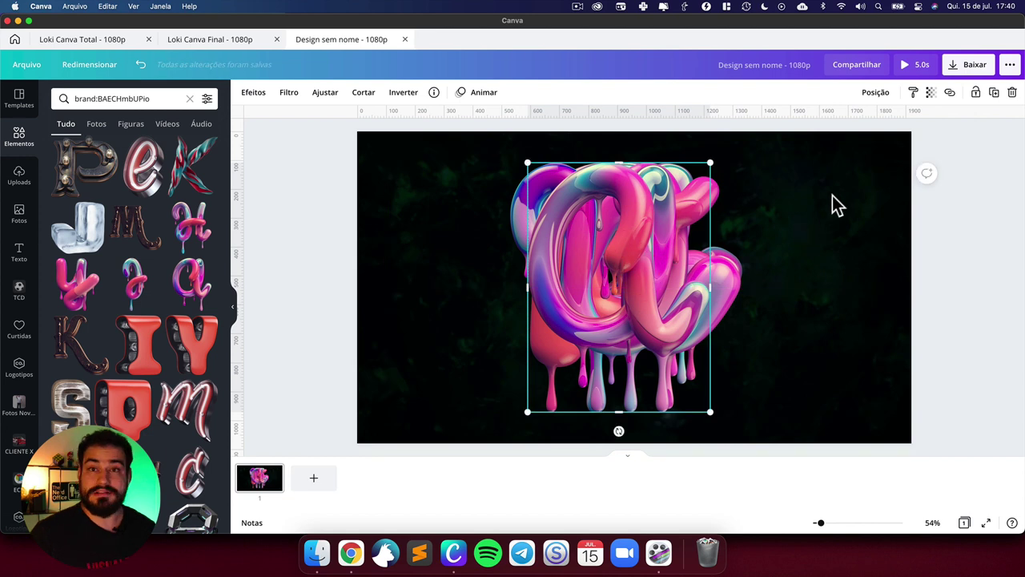
# Step: Shrink the five dripping letters together to about 360 px tall and arrange them in one row spelling canva
pyautogui.keyDown('shift'); pyautogui.click(732, 184); pyautogui.keyUp('shift')
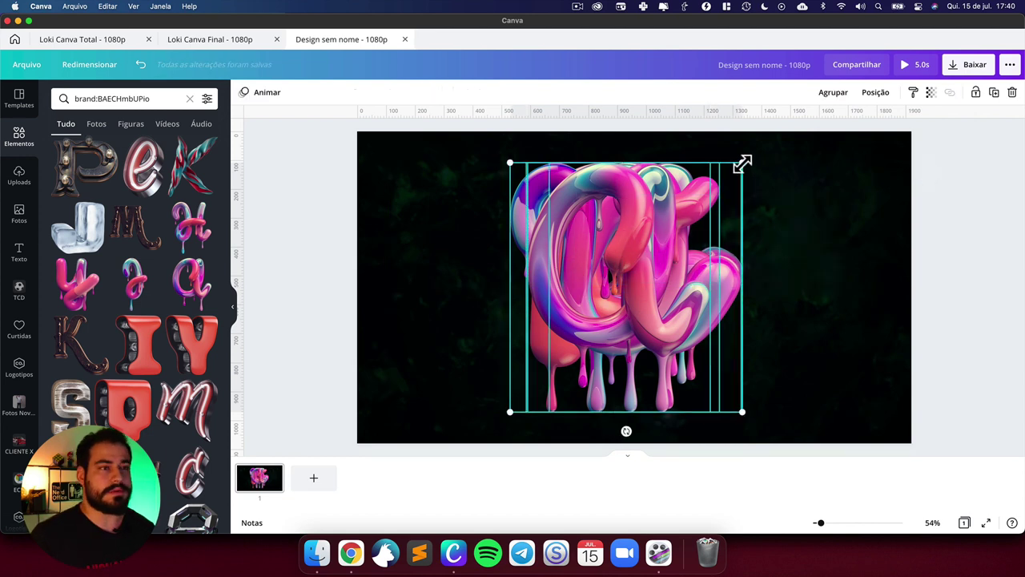
pyautogui.moveTo(742, 163); pyautogui.dragTo(609, 304)
pyautogui.moveTo(566, 333); pyautogui.dragTo(768, 273)
pyautogui.click(717, 264)
pyautogui.click(677, 273)
pyautogui.moveTo(676, 273); pyautogui.dragTo(436, 272)
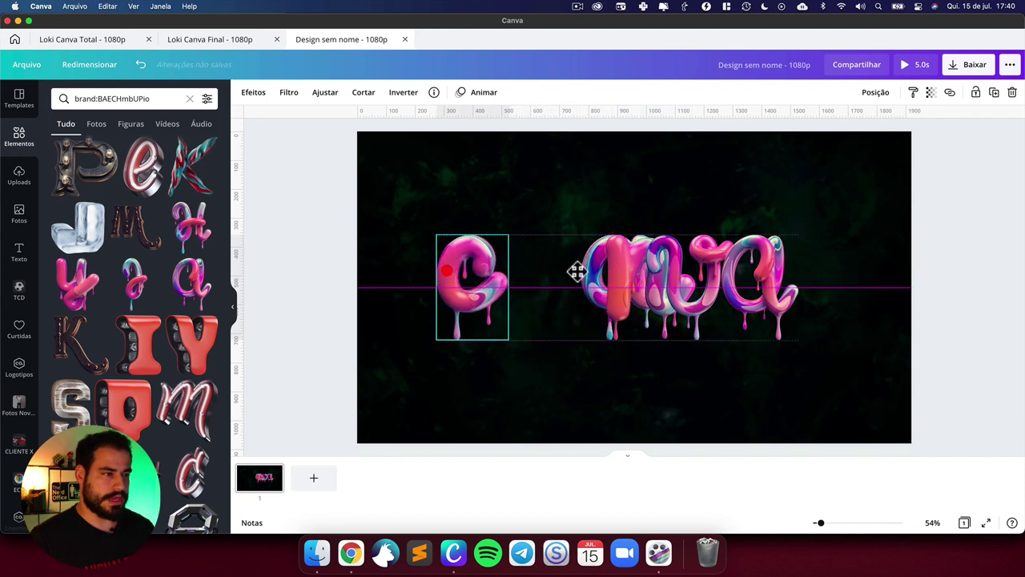
pyautogui.click(595, 274)
pyautogui.moveTo(544, 274); pyautogui.dragTo(590, 270)
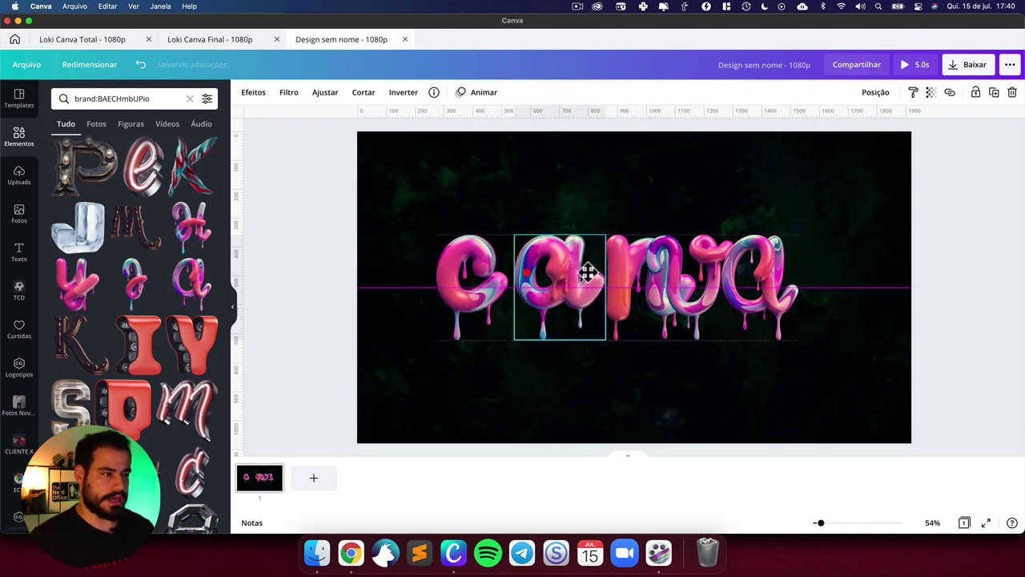
pyautogui.click(780, 207)
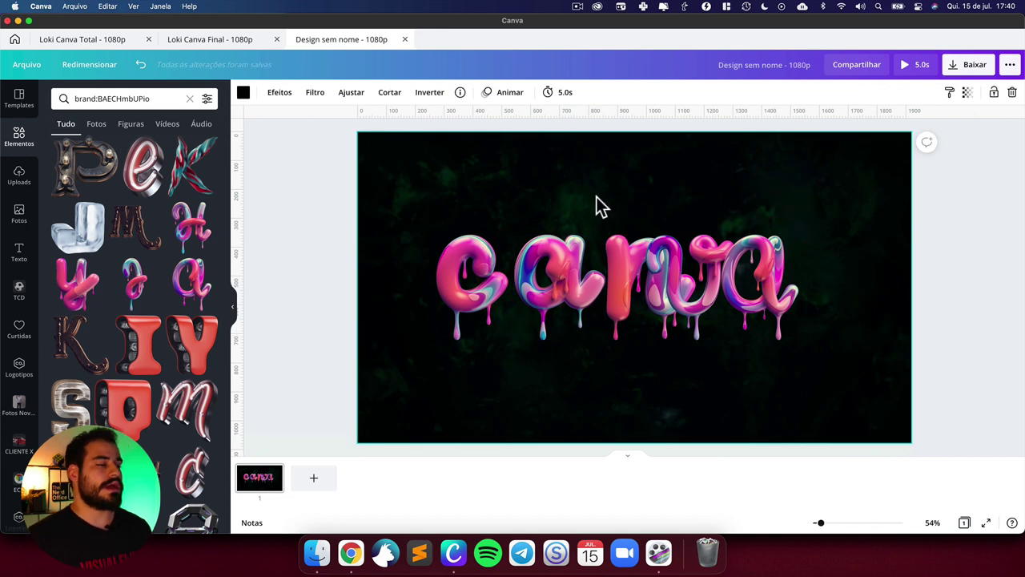
# Step: Check the ruler and guide display options and place horizontal guides at the letters' top and body baseline, at about 355 and 625 px
pyautogui.click(29, 69)
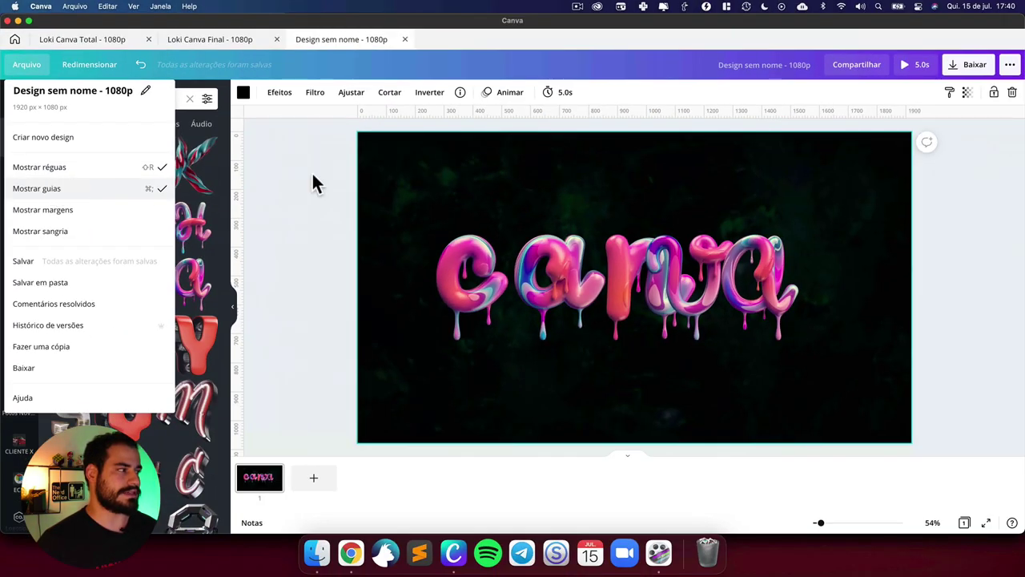
pyautogui.click(717, 173)
pyautogui.moveTo(520, 116); pyautogui.dragTo(471, 234)
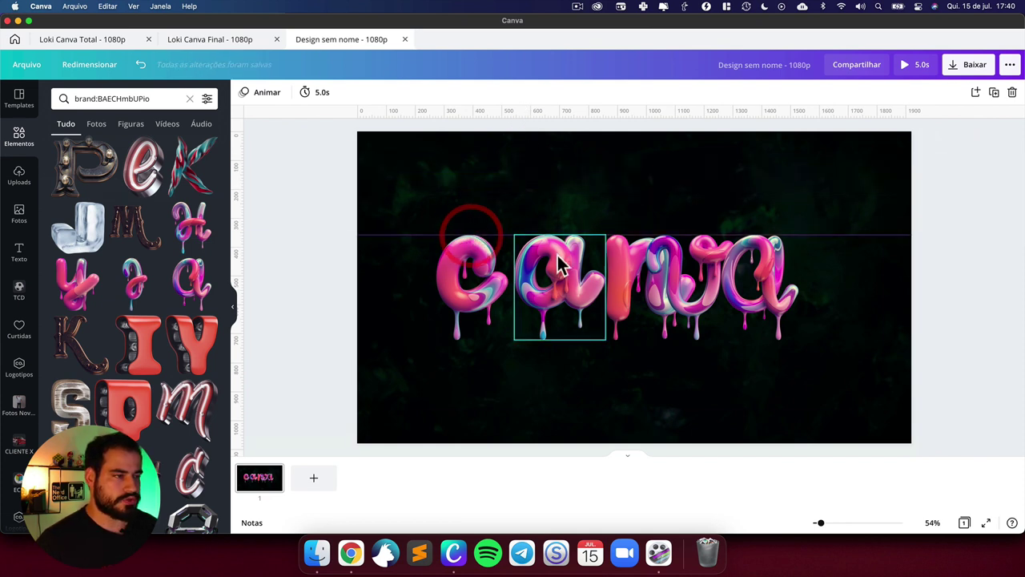
pyautogui.moveTo(493, 139); pyautogui.dragTo(466, 311)
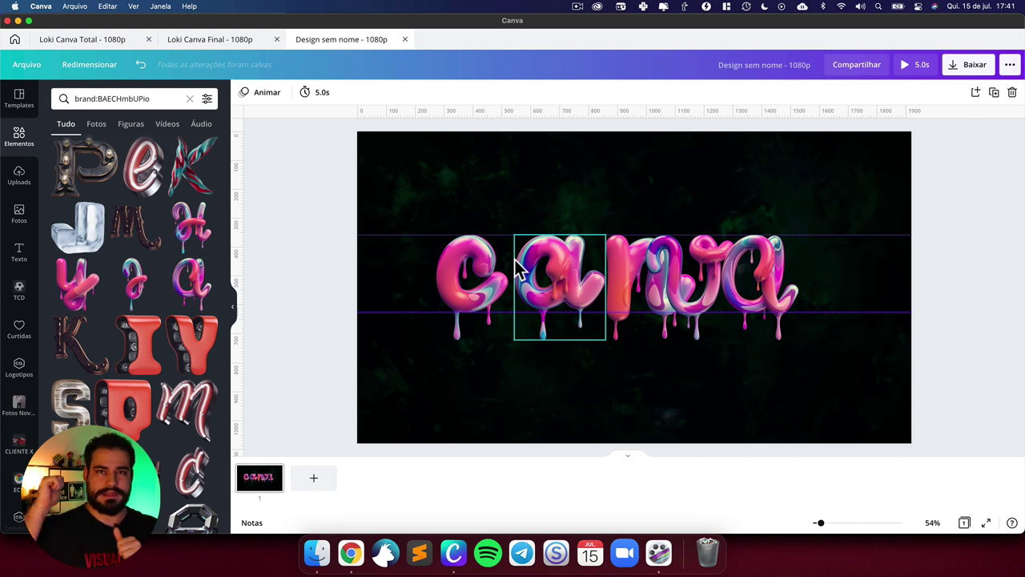
# Step: Switch to Chrome and examine how the letters line up in different frames of the Loki Marvel logo & Title Card video
pyautogui.press('super+Tab')
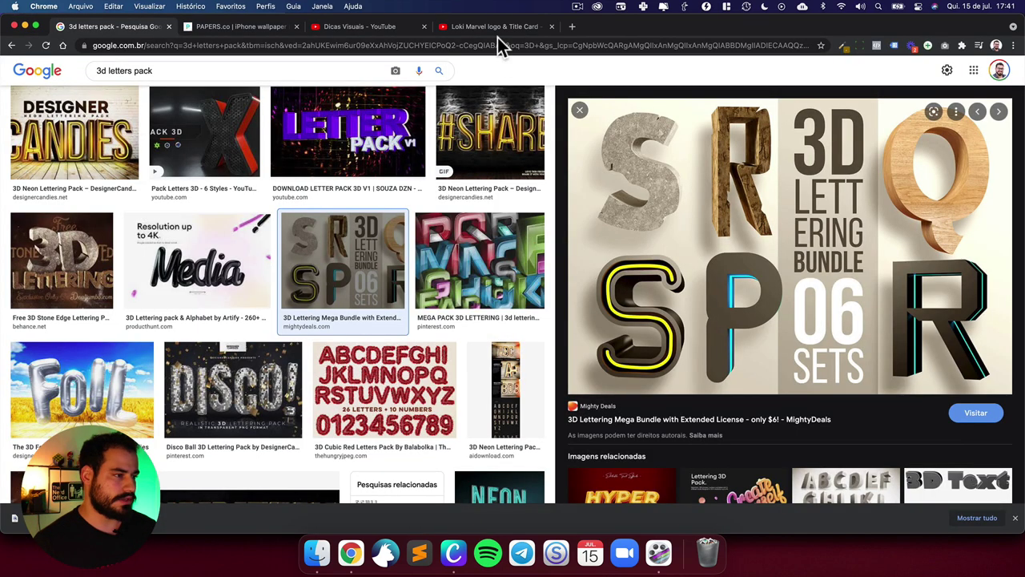
pyautogui.click(497, 27)
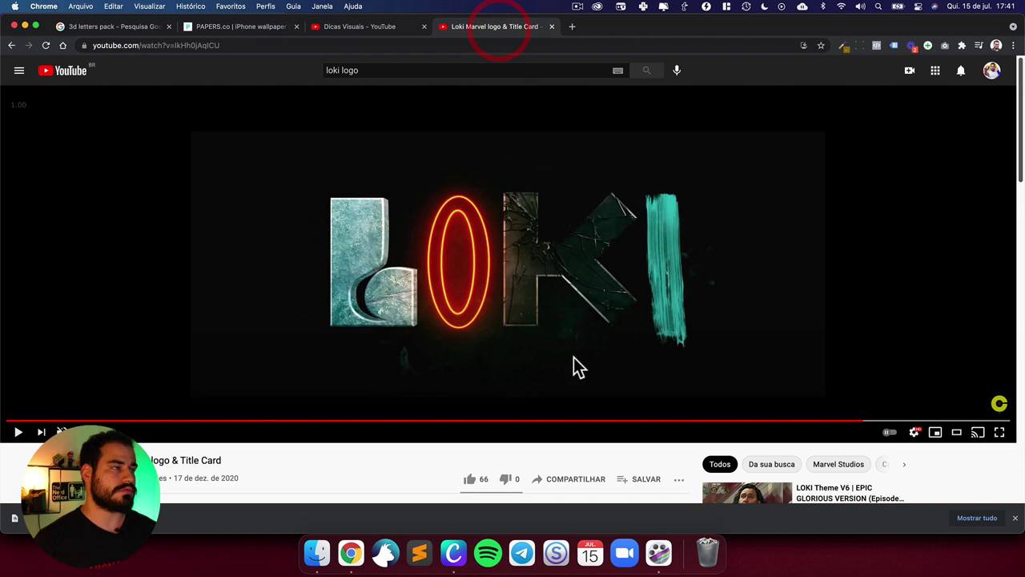
pyautogui.click(755, 419)
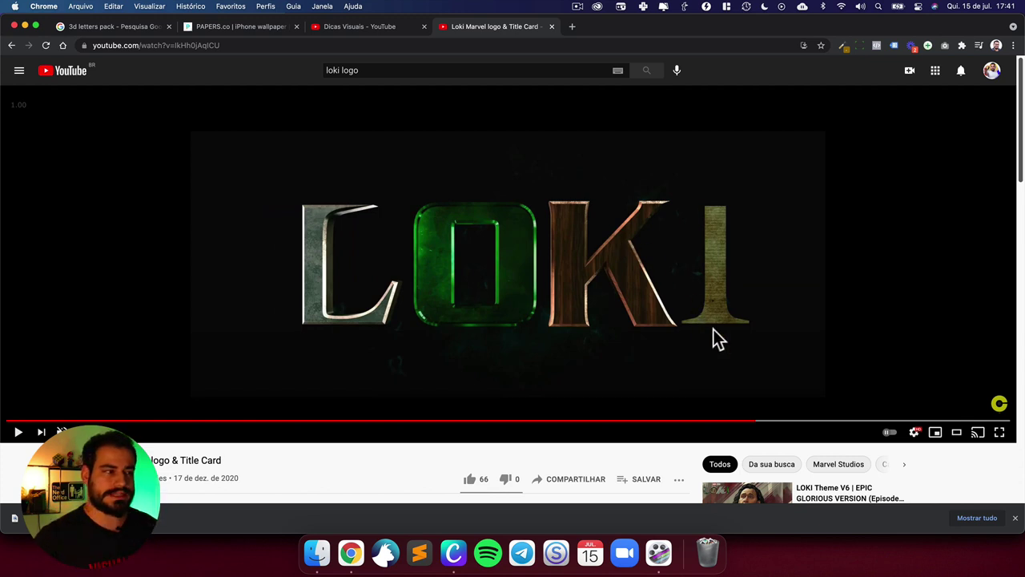
pyautogui.click(736, 379)
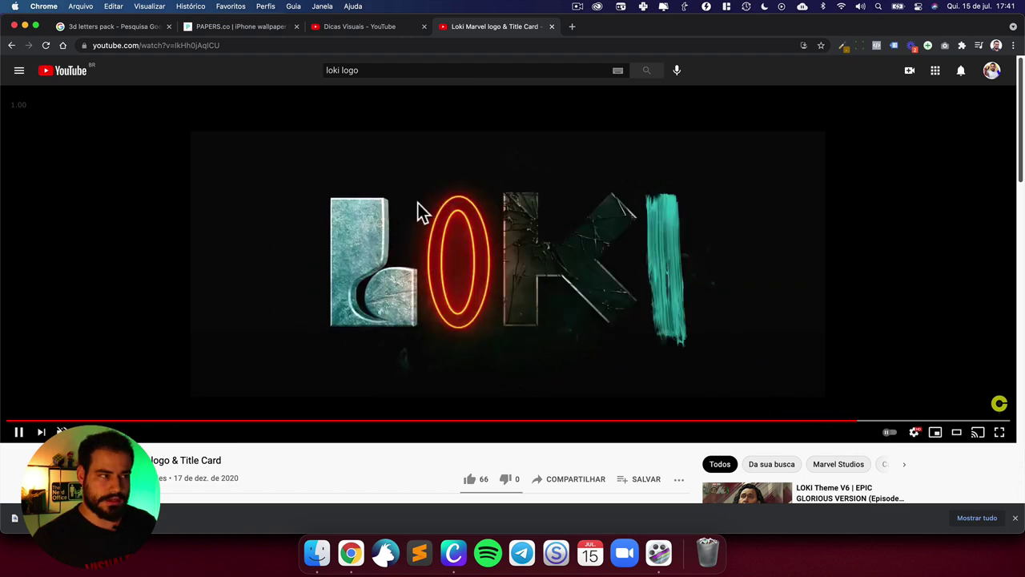
# Step: Examine the closing part of the Loki title-card video and switch back to Canva
pyautogui.click(677, 307)
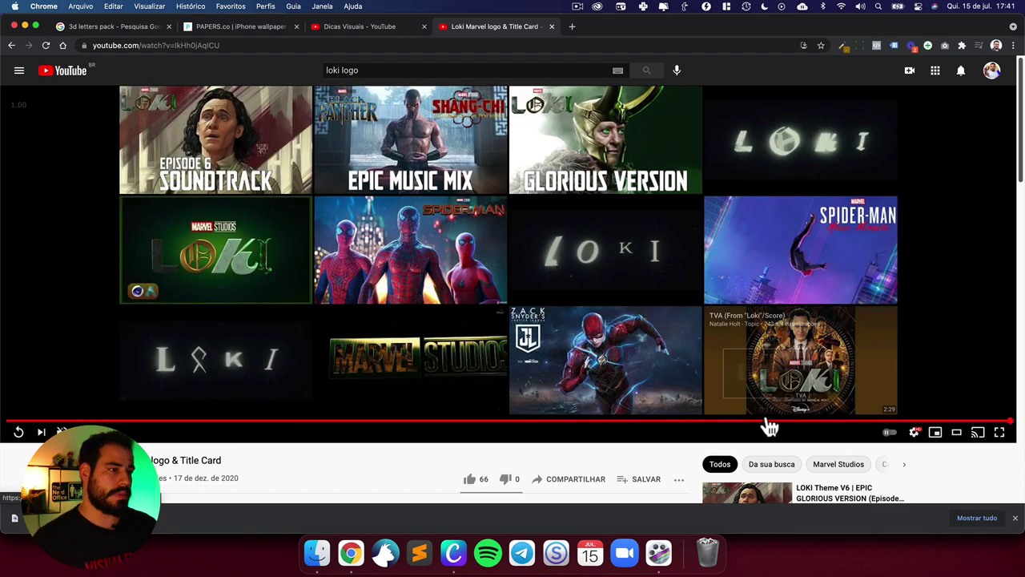
pyautogui.click(766, 421)
pyautogui.press('super+Tab')
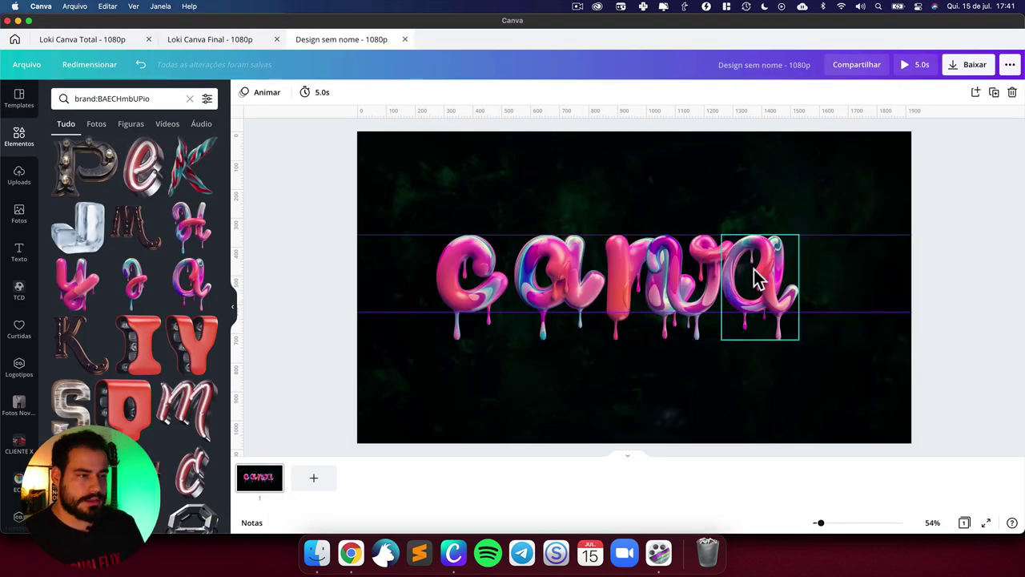
# Step: Move the v and the last a to the right to separate the letters, and scale the n down slightly
pyautogui.moveTo(757, 277); pyautogui.dragTo(795, 275)
pyautogui.moveTo(709, 285); pyautogui.dragTo(748, 276)
pyautogui.click(648, 275)
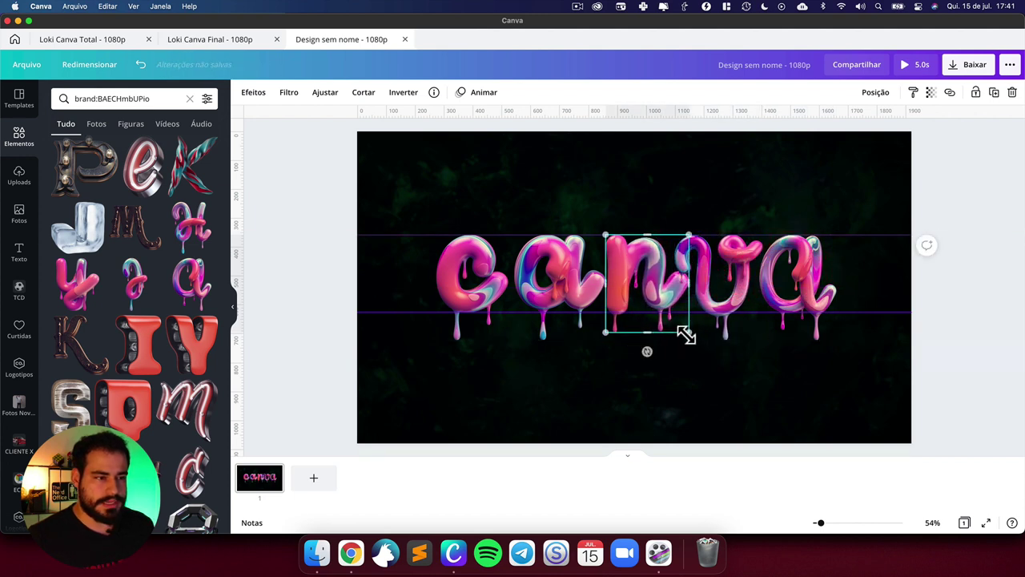
pyautogui.moveTo(686, 335); pyautogui.dragTo(681, 327)
pyautogui.click(563, 275)
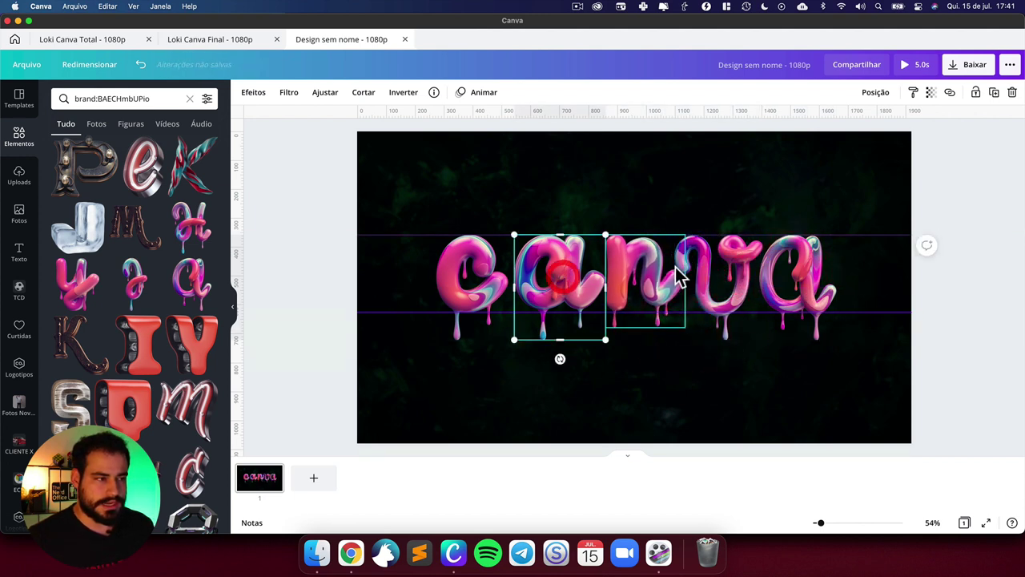
pyautogui.click(724, 271)
pyautogui.click(650, 273)
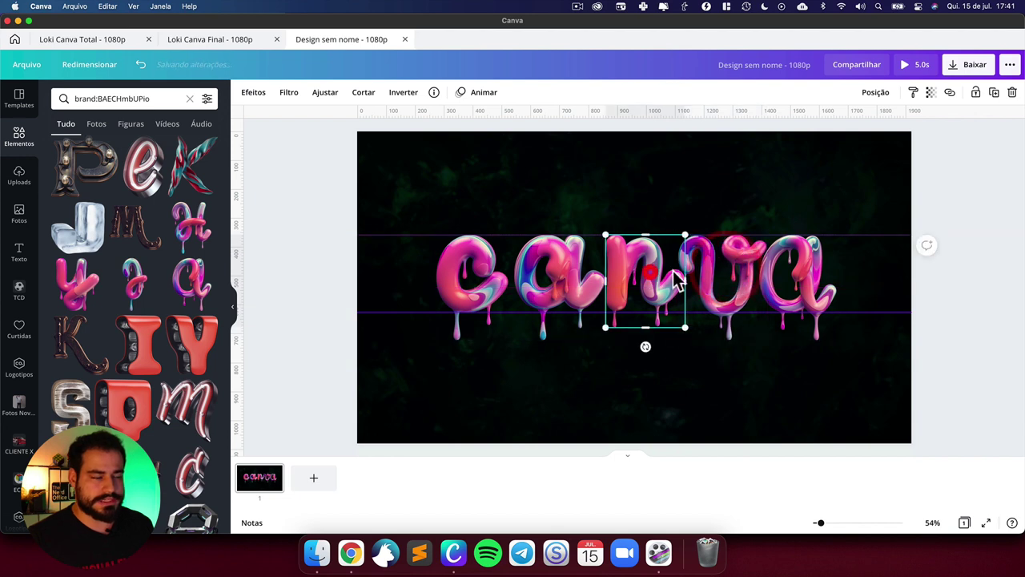
pyautogui.click(485, 279)
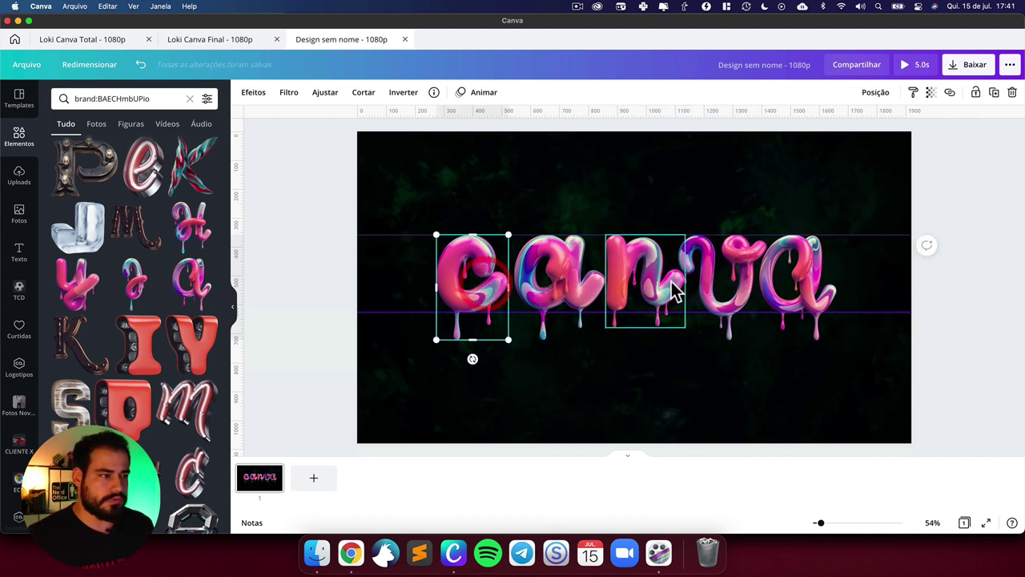
pyautogui.click(652, 280)
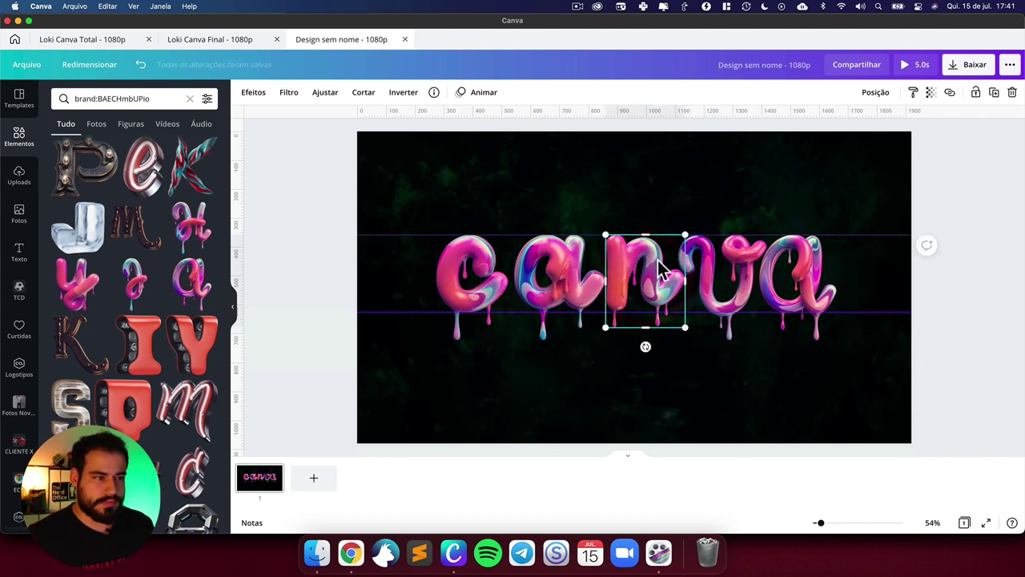
# Step: Widen the letter spacing by shifting the last a slightly right and the c and first a slightly left
pyautogui.click(721, 281)
pyautogui.click(813, 279)
pyautogui.moveTo(817, 274); pyautogui.dragTo(823, 275)
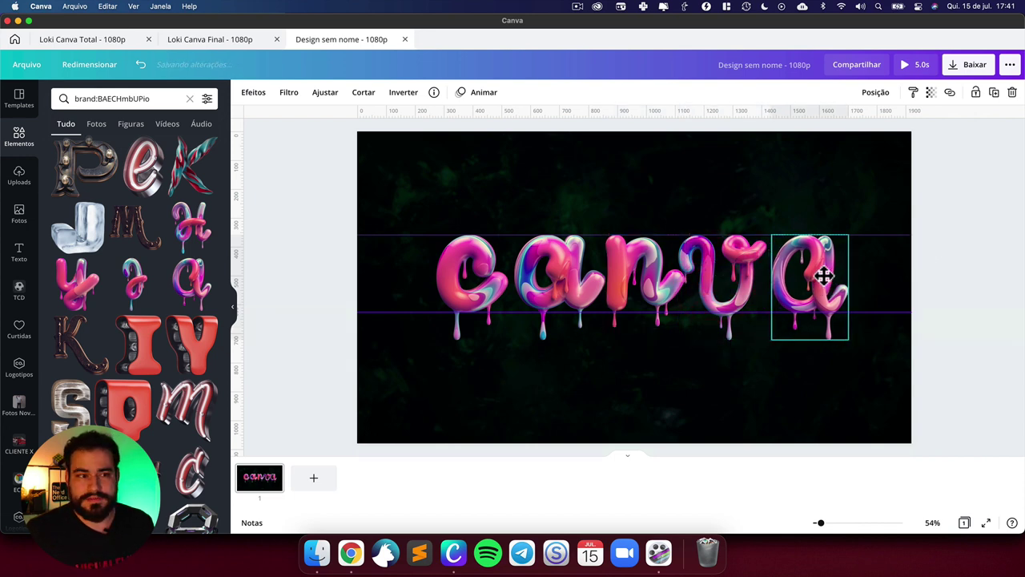
pyautogui.click(551, 281)
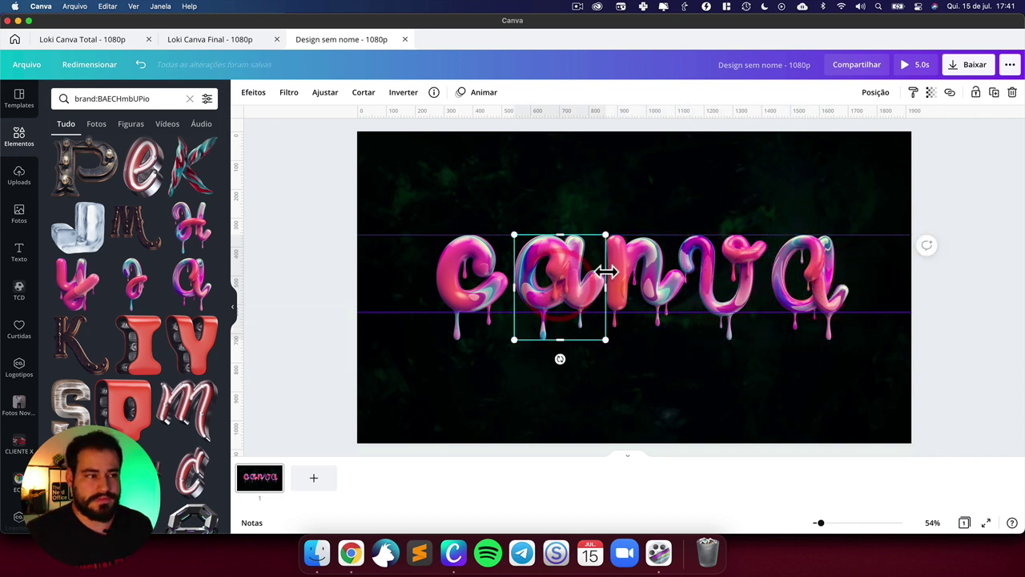
pyautogui.click(481, 276)
pyautogui.moveTo(489, 275); pyautogui.dragTo(478, 275)
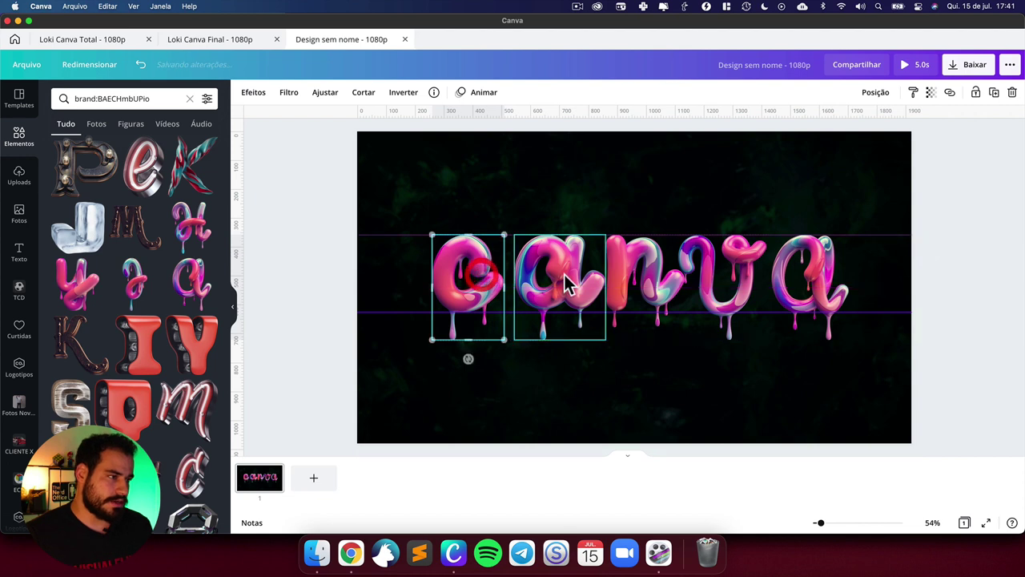
pyautogui.moveTo(566, 284); pyautogui.dragTo(558, 278)
# Step: Even out the gaps on the right half of the word by nudging the n, v and last a
pyautogui.click(646, 272)
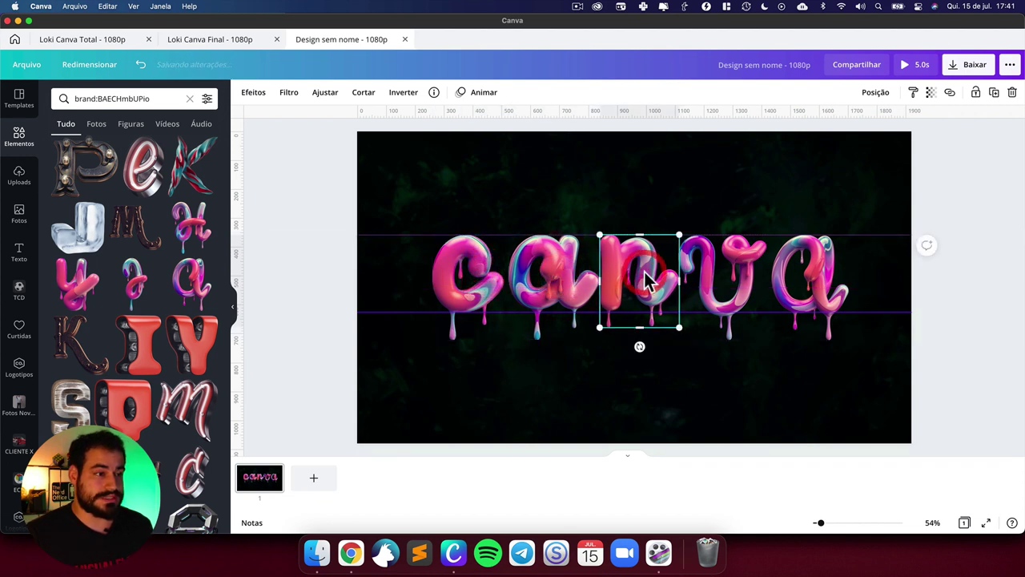
pyautogui.click(735, 270)
pyautogui.moveTo(734, 270); pyautogui.dragTo(740, 267)
pyautogui.click(801, 279)
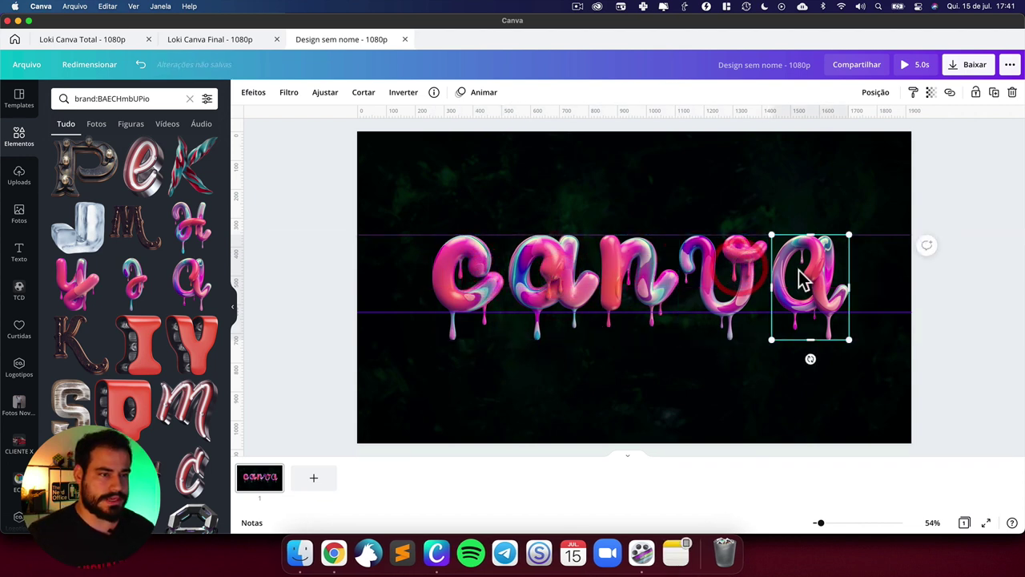
pyautogui.moveTo(803, 278); pyautogui.dragTo(801, 279)
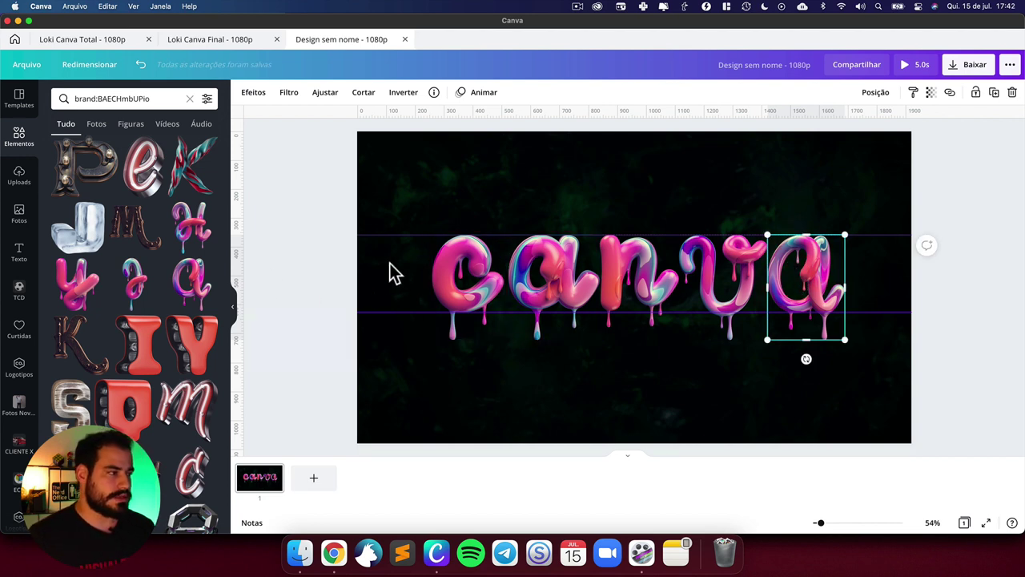
# Step: Group the five letters and align the group to the page's horizontal centre and vertical middle
pyautogui.moveTo(388, 268); pyautogui.dragTo(870, 279)
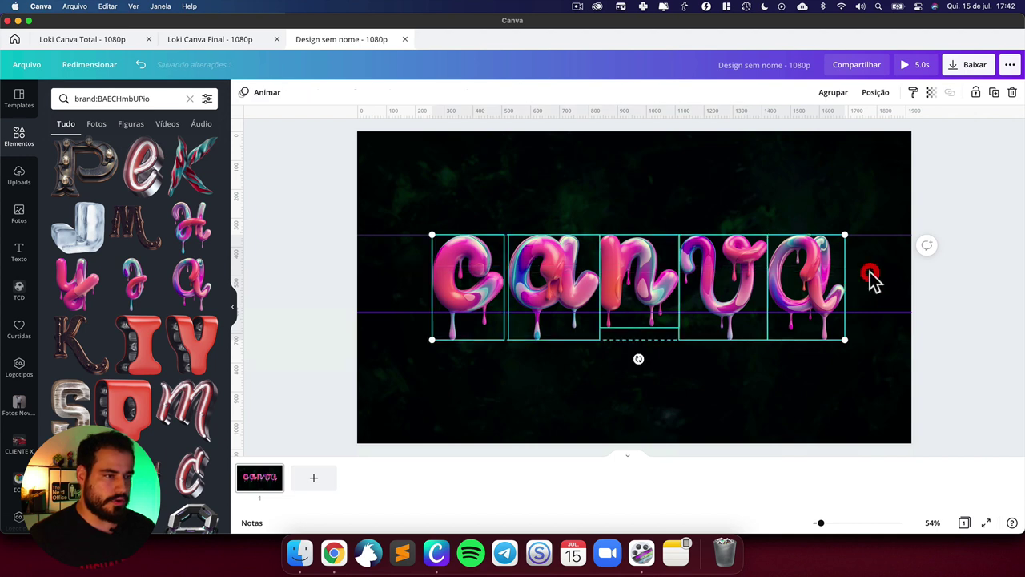
pyautogui.click(831, 95)
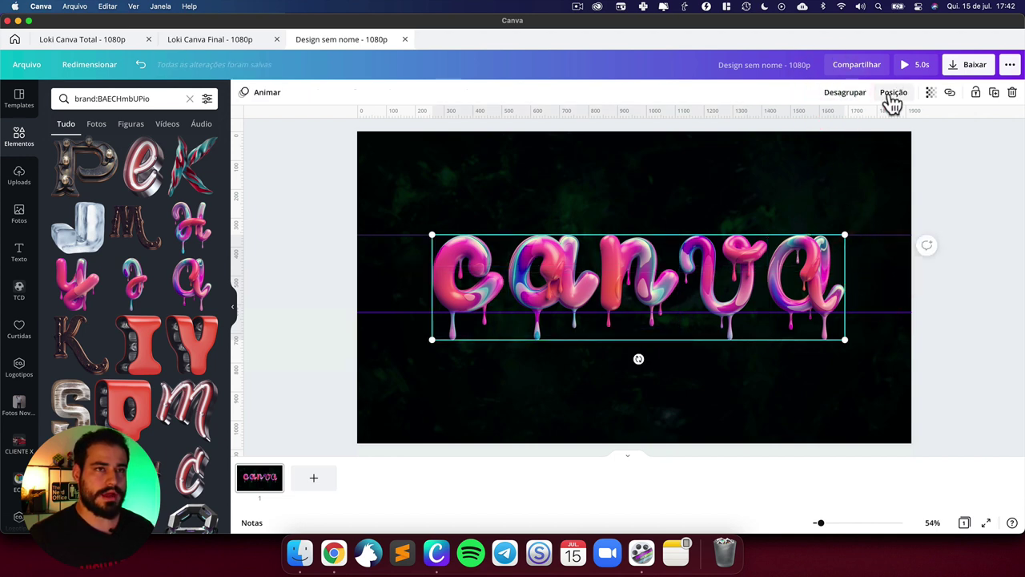
pyautogui.click(893, 92)
pyautogui.click(839, 190)
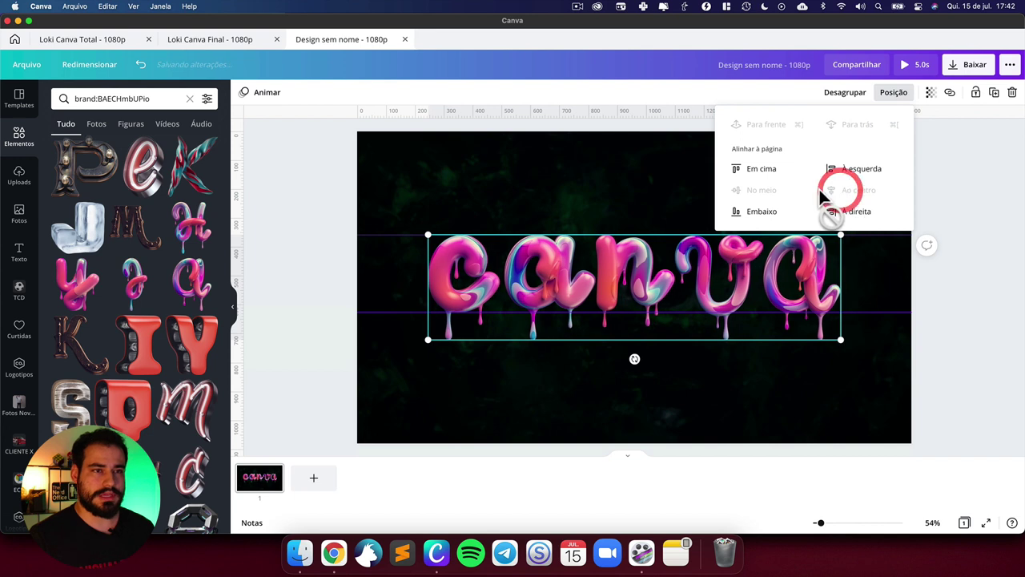
pyautogui.click(759, 189)
pyautogui.click(717, 259)
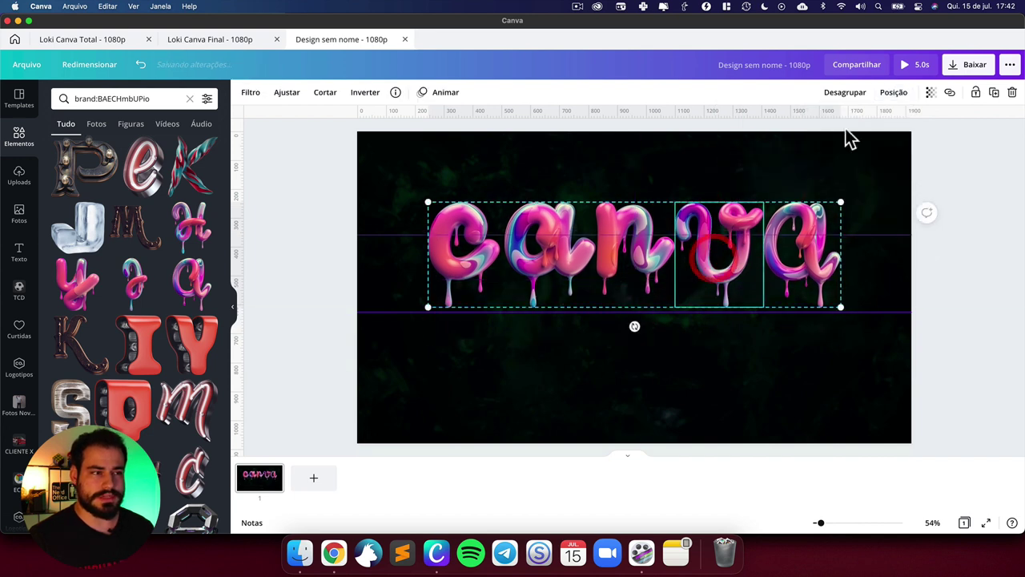
pyautogui.click(893, 92)
pyautogui.click(747, 191)
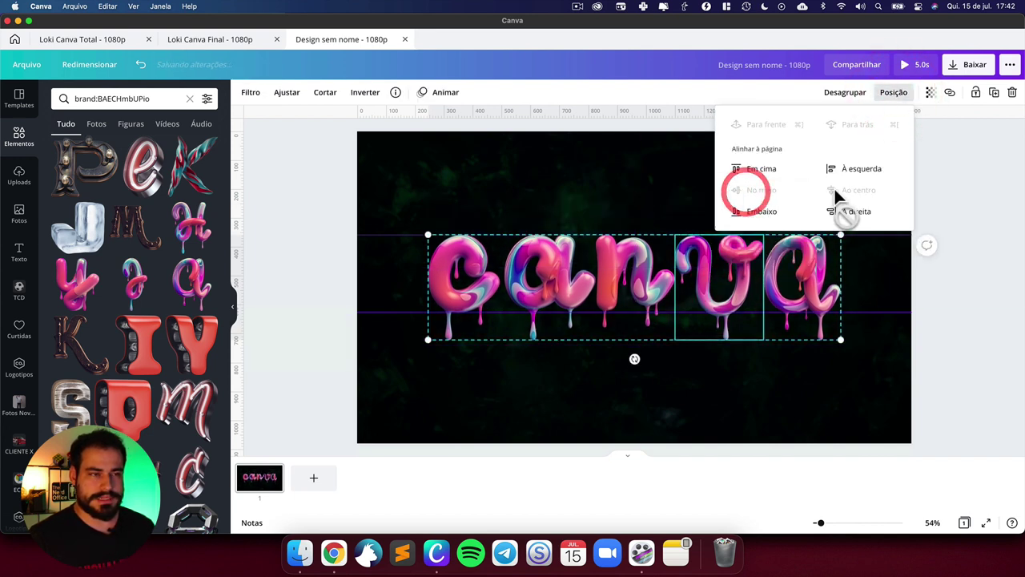
# Step: Ungroup the centred letters and deselect them
pyautogui.click(623, 382)
pyautogui.click(737, 248)
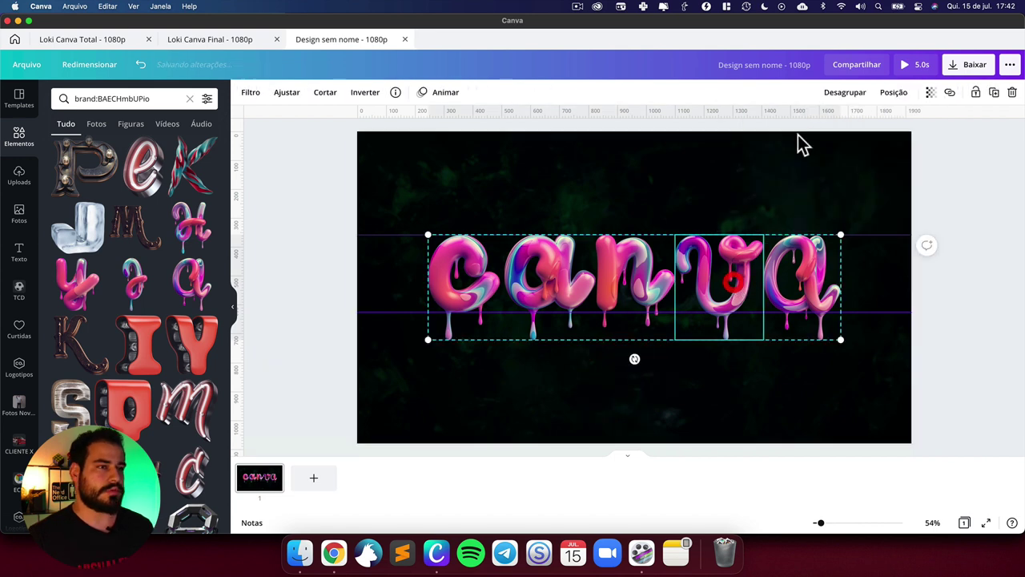
pyautogui.click(837, 93)
pyautogui.click(733, 168)
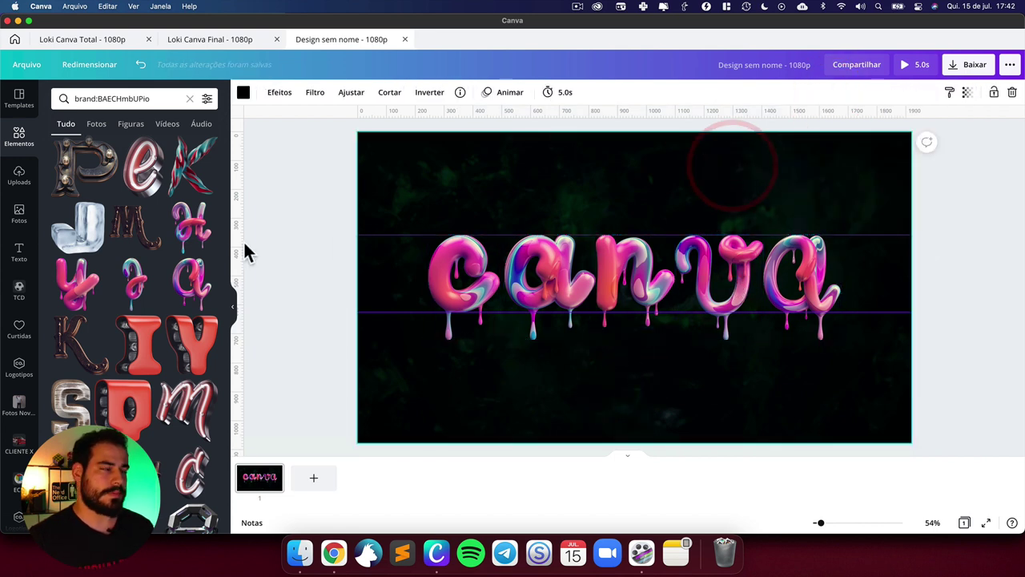
# Step: Place five vertical guides, one through the middle of each letter, at about 360, 650, 930, 1250 and 1540 px
pyautogui.moveTo(239, 240); pyautogui.dragTo(461, 243)
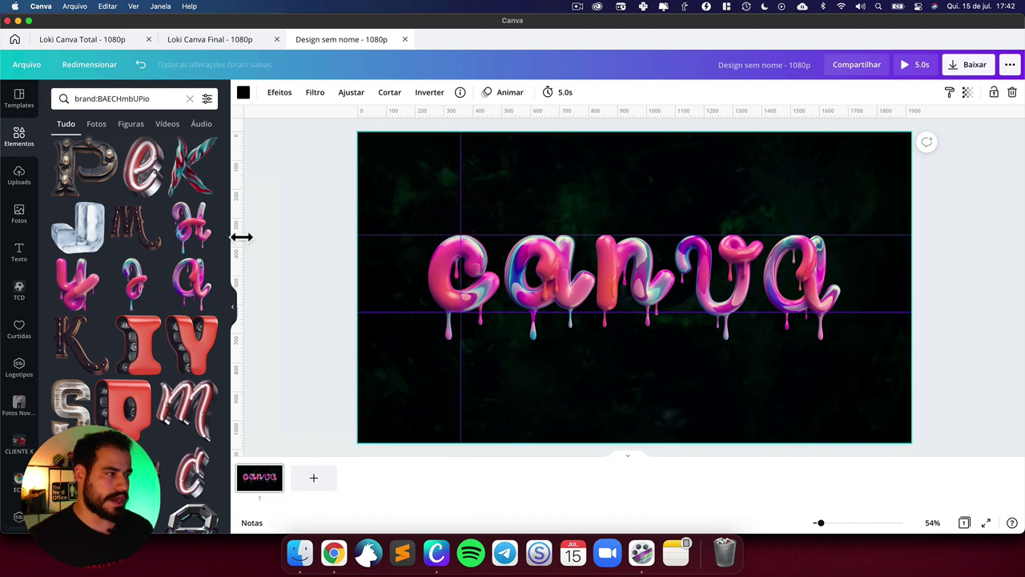
pyautogui.moveTo(240, 236); pyautogui.dragTo(542, 248)
pyautogui.moveTo(239, 254); pyautogui.dragTo(627, 258)
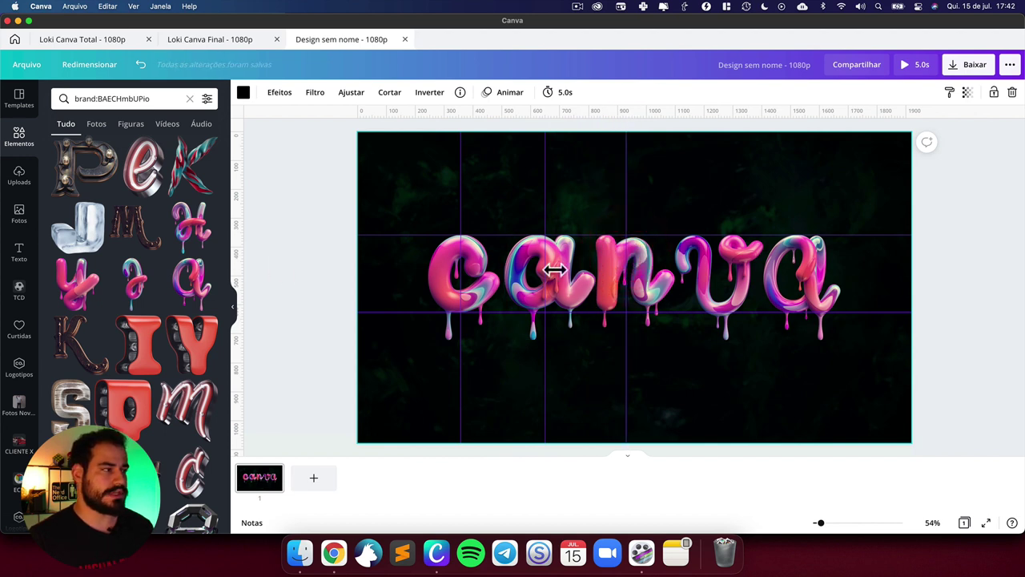
pyautogui.moveTo(555, 269); pyautogui.dragTo(719, 267)
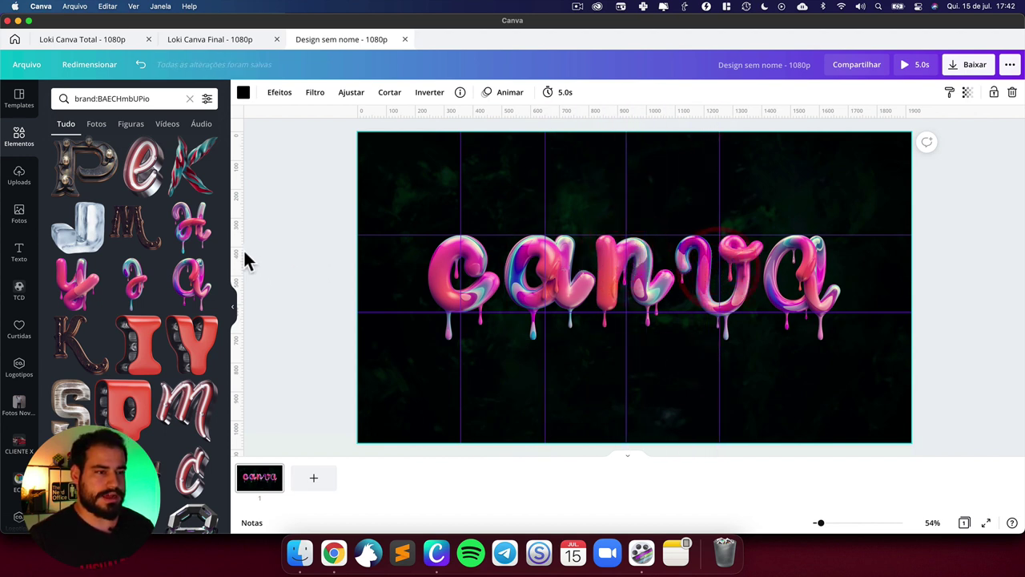
pyautogui.moveTo(593, 268); pyautogui.dragTo(803, 271)
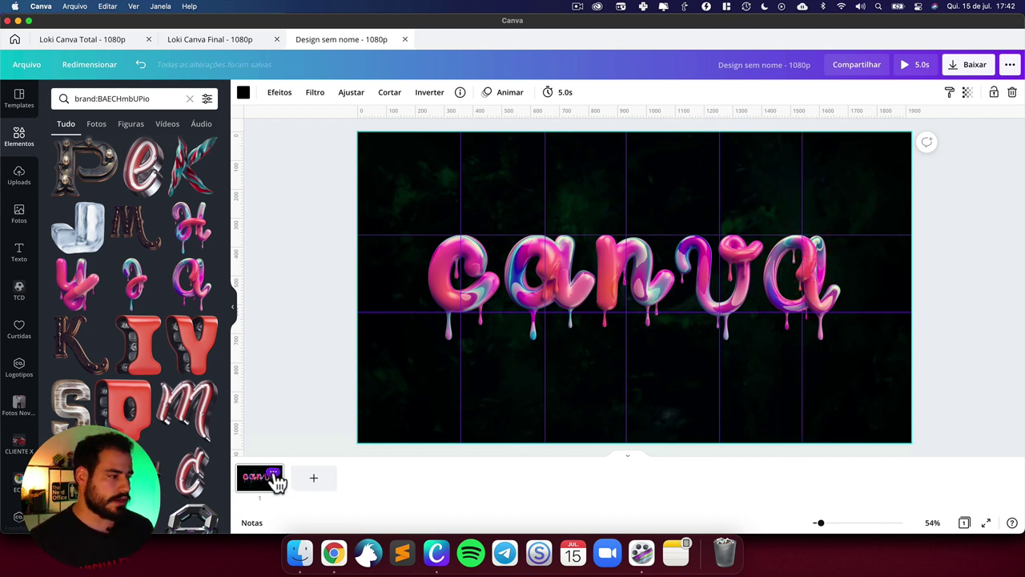
pyautogui.click(275, 476)
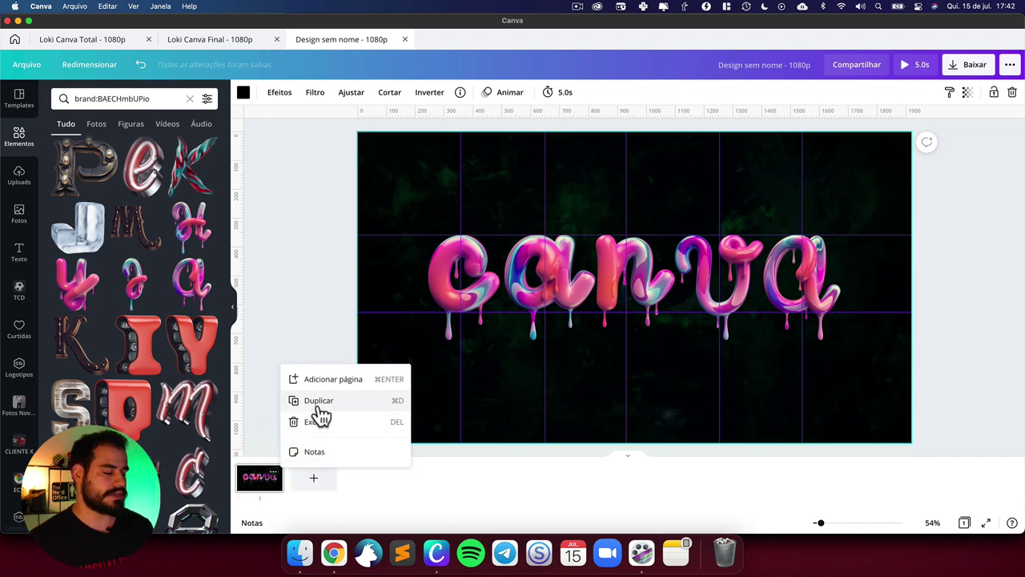
pyautogui.click(293, 250)
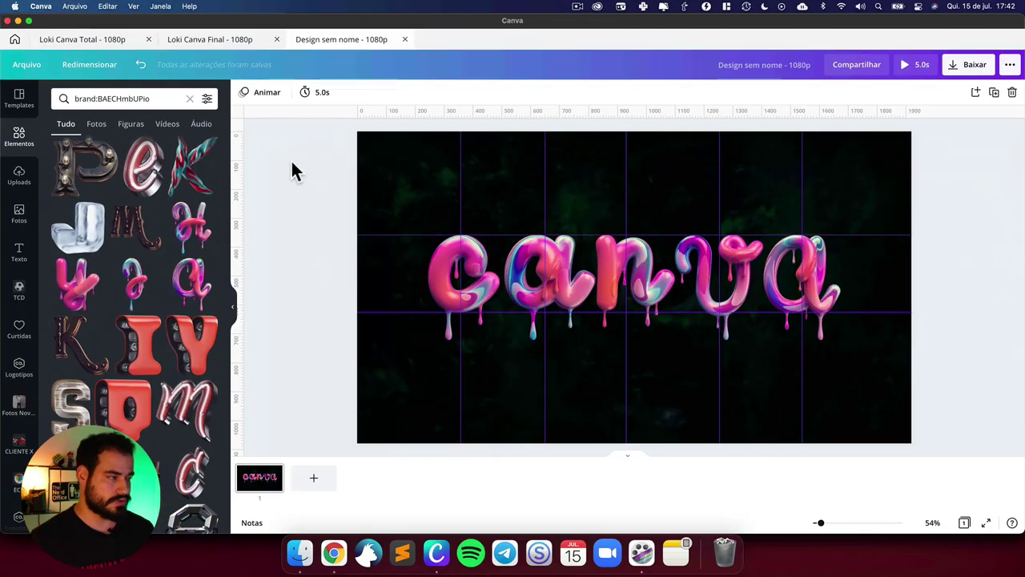
# Step: Switch to Chrome, look over the Dicas Visuais channel's LIVE 025 and LIVE 026 Canva videos, and return to Canva
pyautogui.press('super+Tab')
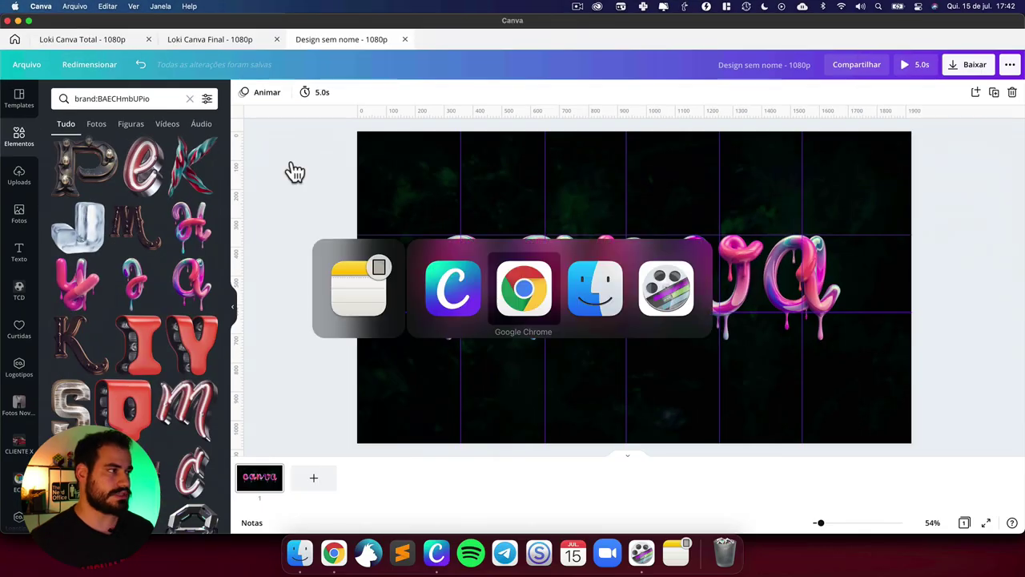
pyautogui.click(336, 32)
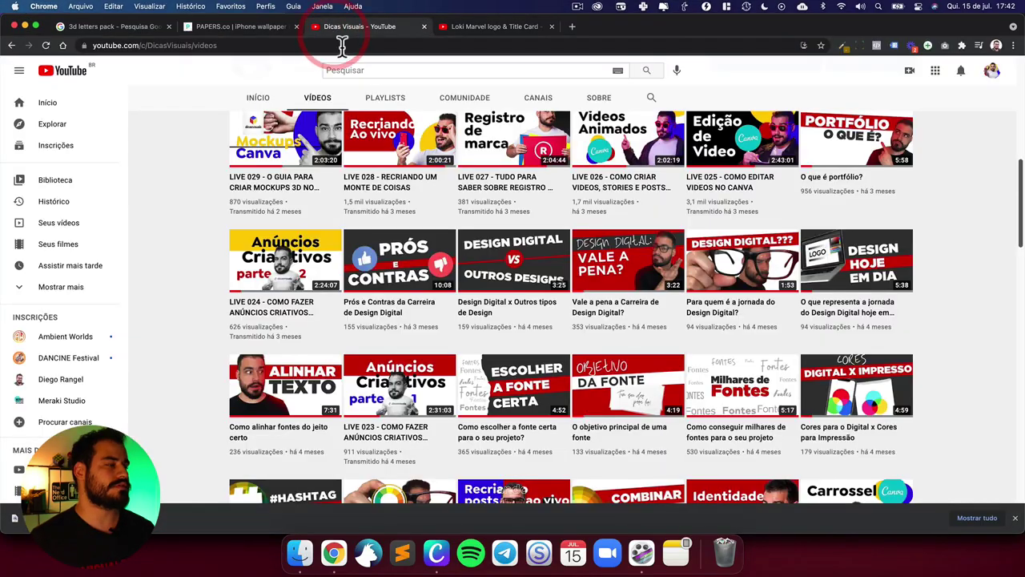
pyautogui.scroll(3, 777, 260)
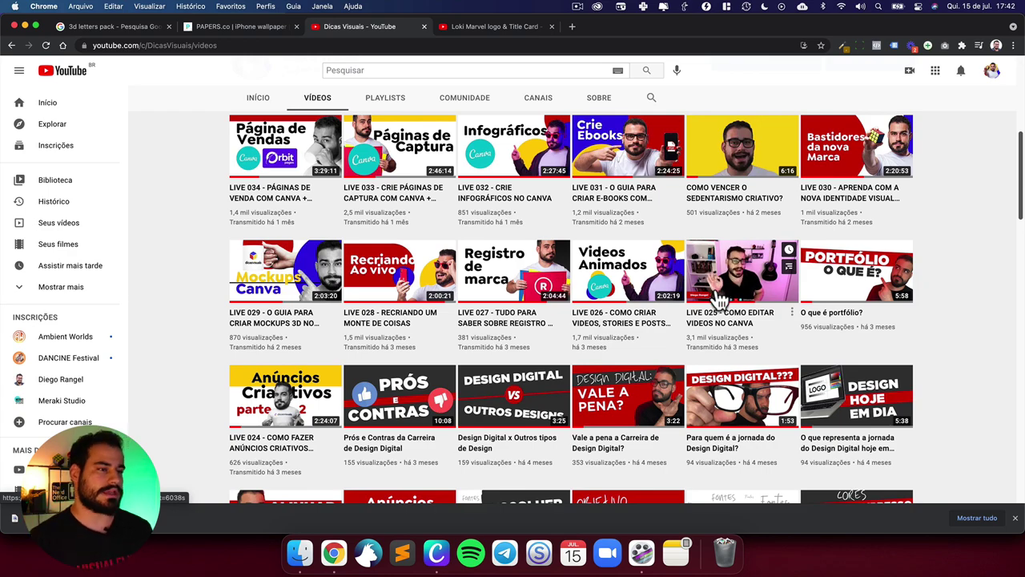
pyautogui.scroll(5, 721, 301)
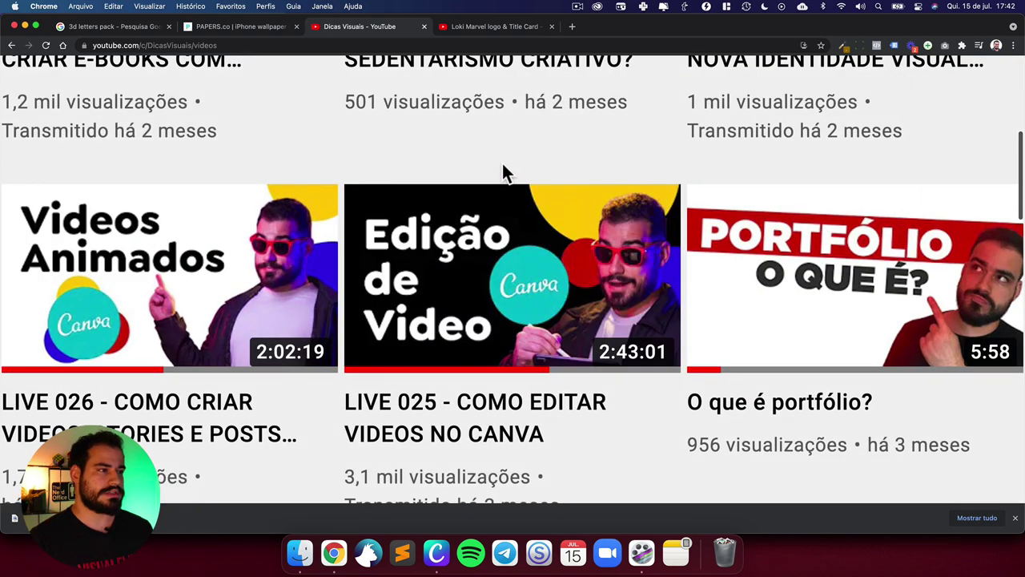
pyautogui.hscroll(-5, 502, 163)
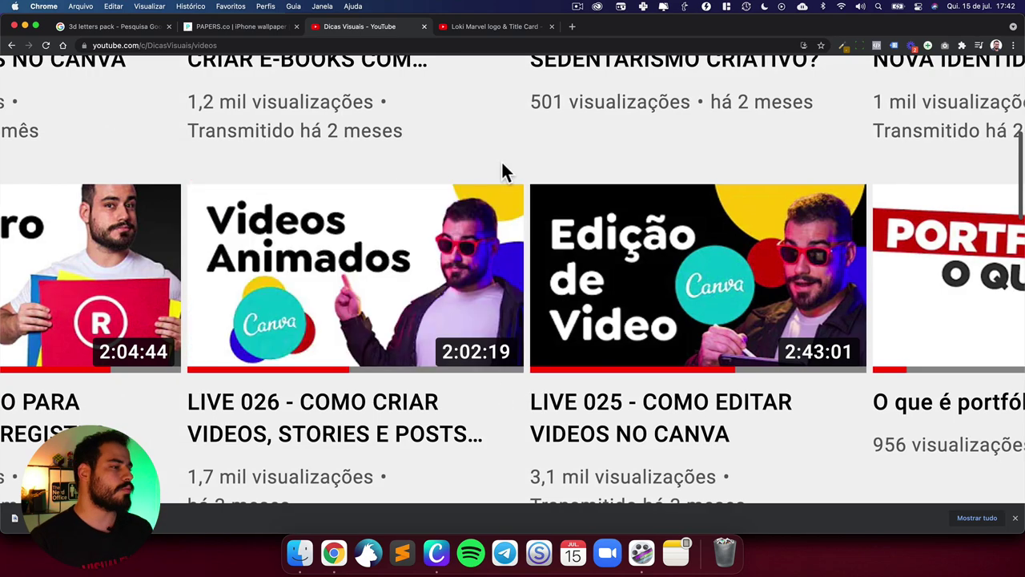
pyautogui.scroll(-5, 425, 222)
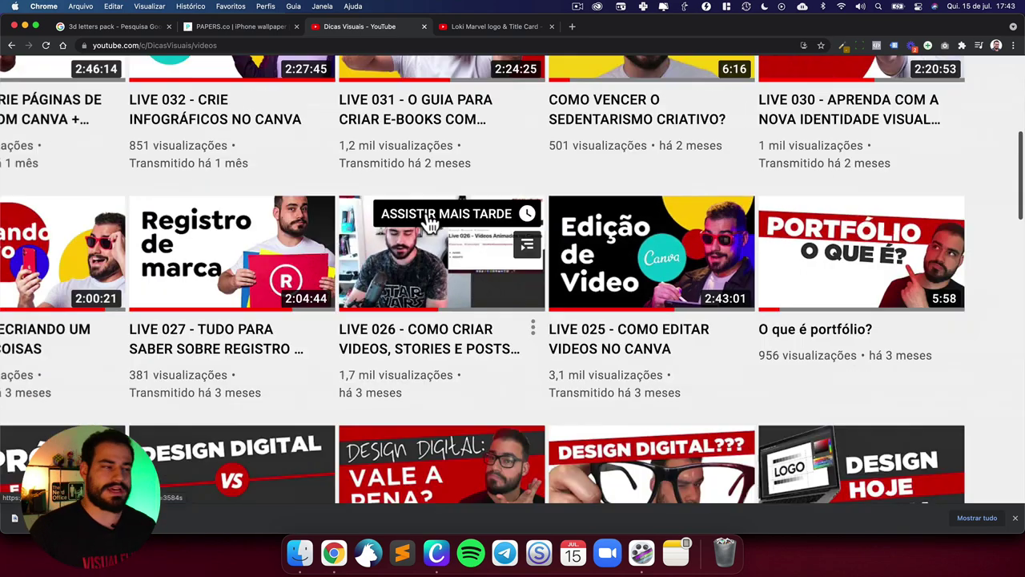
pyautogui.click(453, 566)
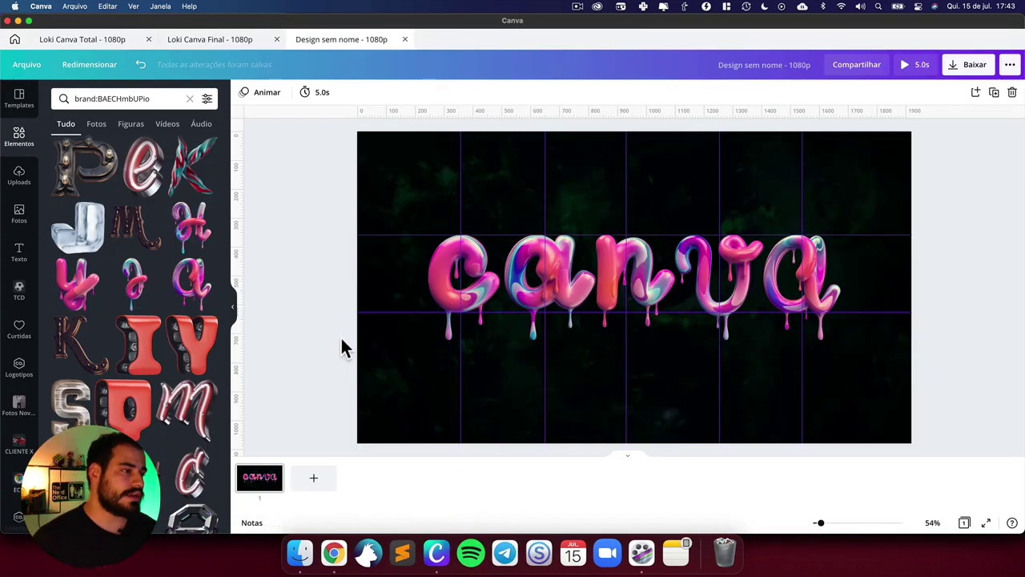
# Step: Set the duration of the page with the pink canva lettering to 0.3 seconds
pyautogui.click(266, 94)
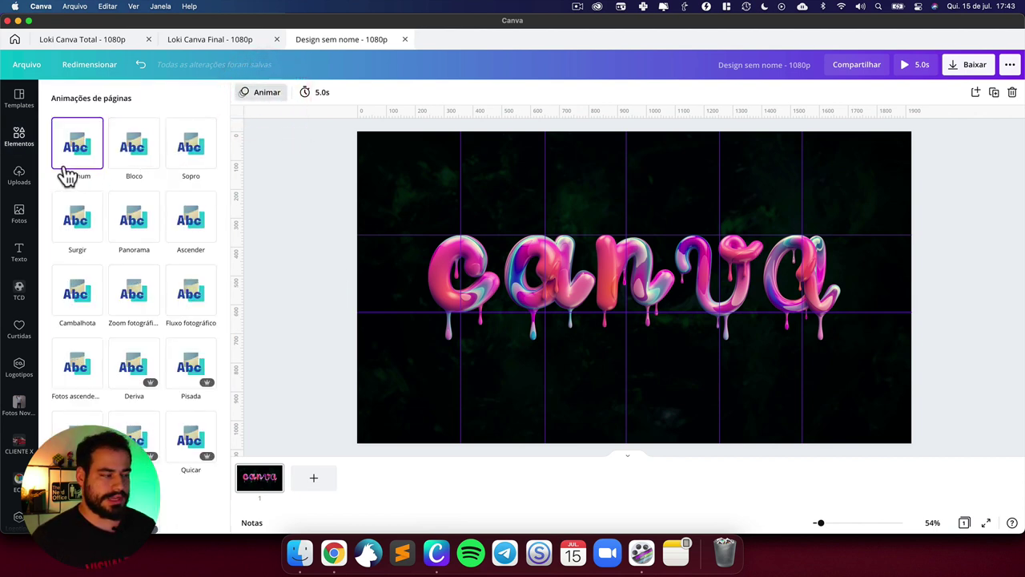
pyautogui.click(305, 139)
pyautogui.click(316, 93)
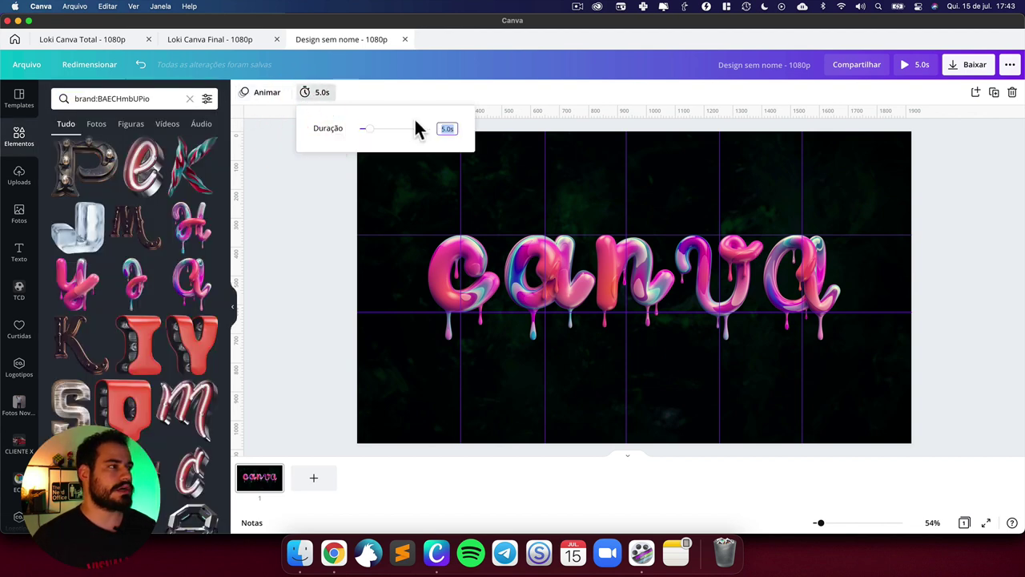
pyautogui.write('0')
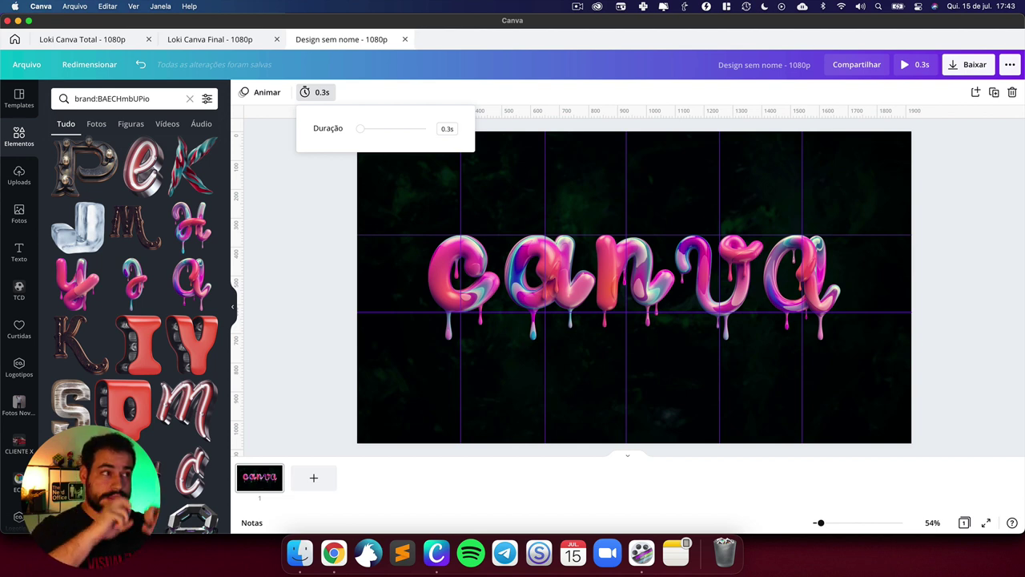
pyautogui.click(337, 213)
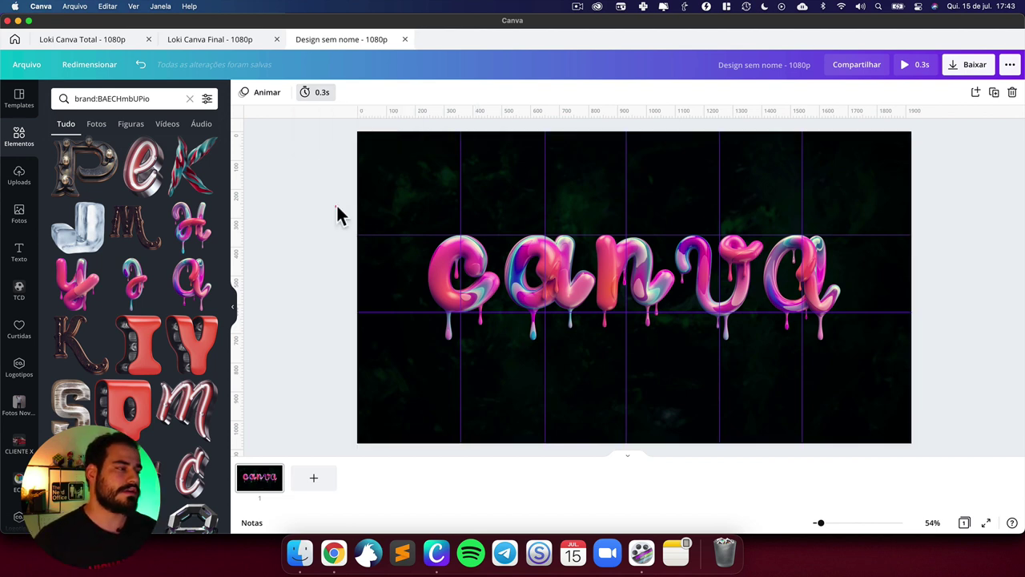
# Step: Duplicate the page and delete all the pink letters from the copy, keeping the dark green background
pyautogui.click(274, 474)
pyautogui.click(322, 400)
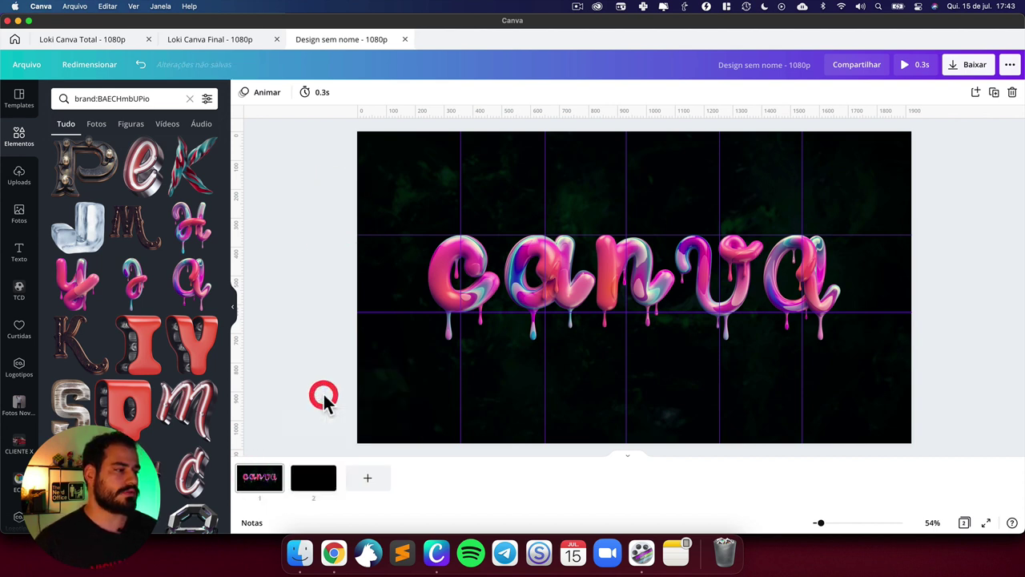
pyautogui.click(876, 286)
pyautogui.press('Delete')
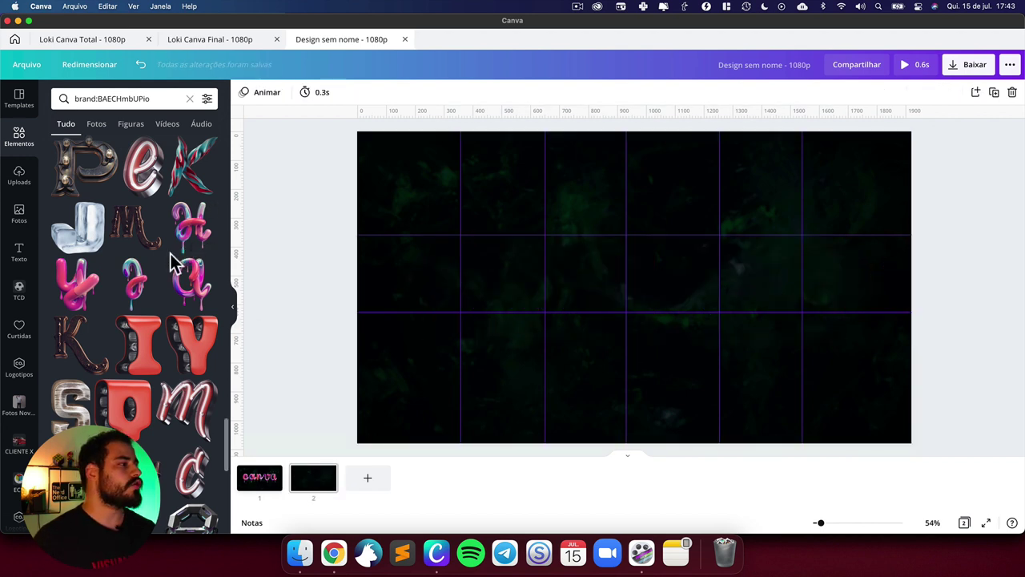
# Step: Look through the brand's elements for another letter style and view the details of the vintage letter E
pyautogui.scroll(10, 172, 265)
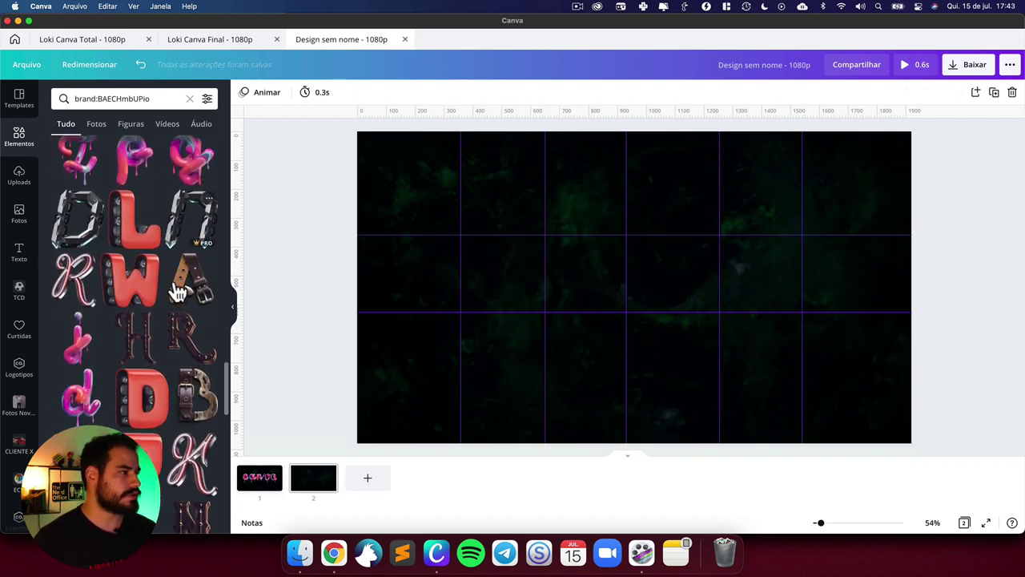
pyautogui.scroll(20, 178, 293)
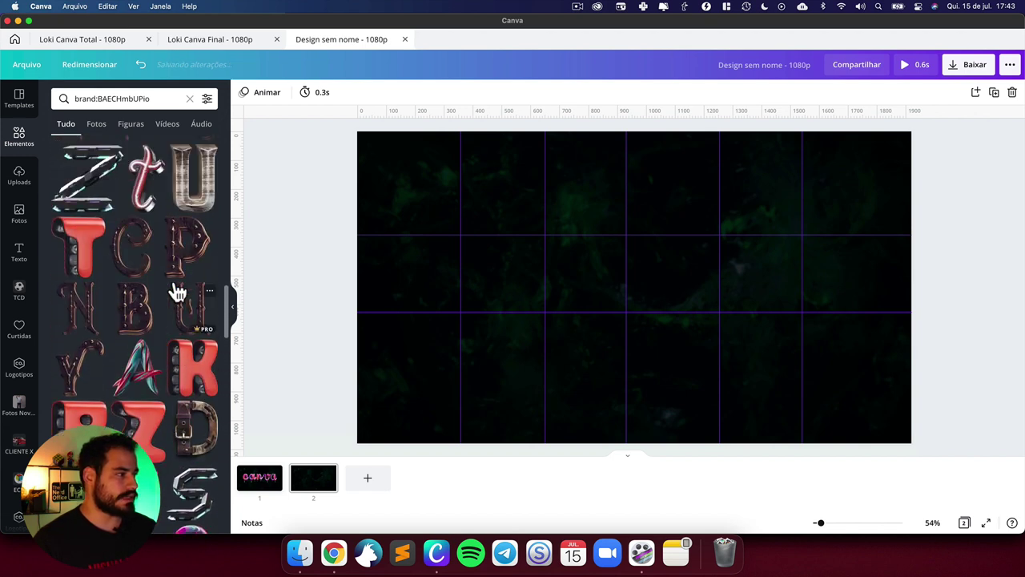
pyautogui.scroll(5, 178, 292)
pyautogui.scroll(-5, 178, 292)
pyautogui.scroll(12, 178, 290)
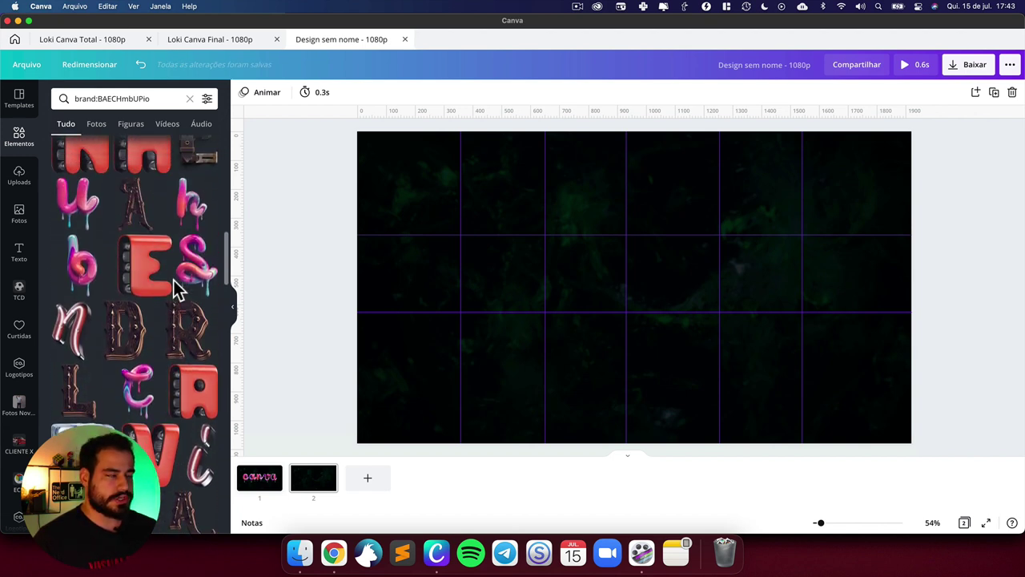
pyautogui.scroll(20, 175, 285)
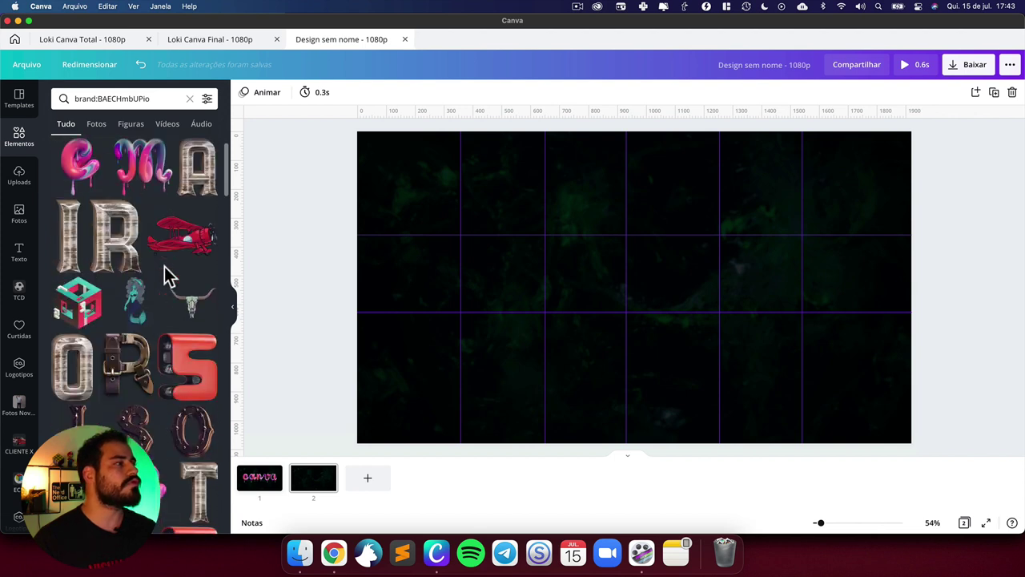
pyautogui.scroll(3, 168, 276)
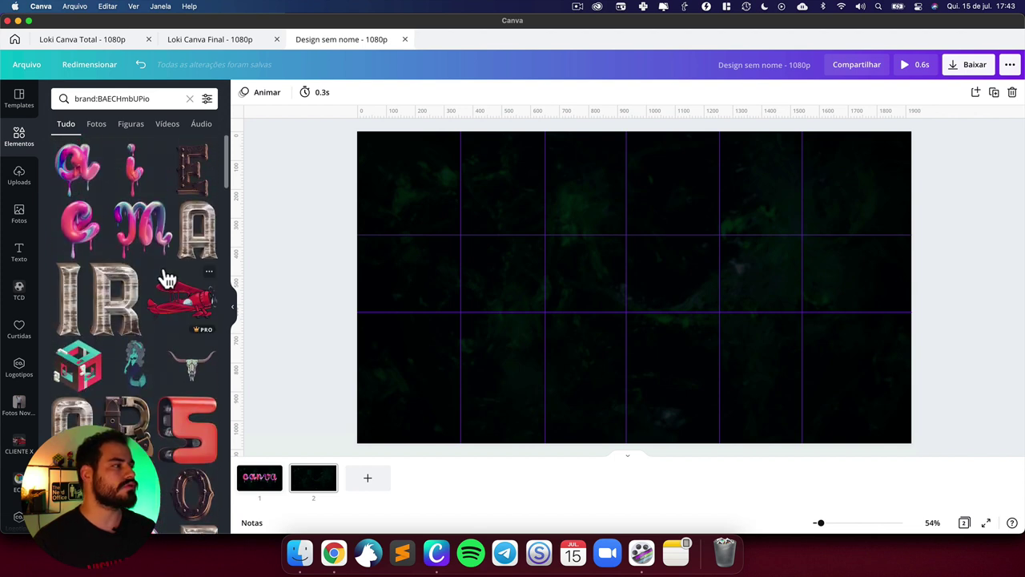
pyautogui.click(210, 153)
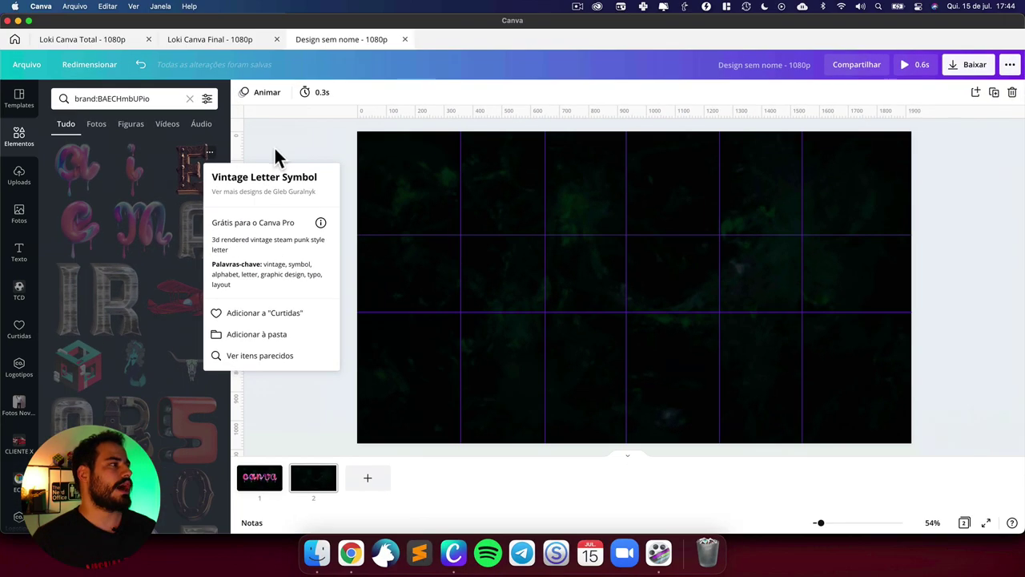
pyautogui.click(275, 149)
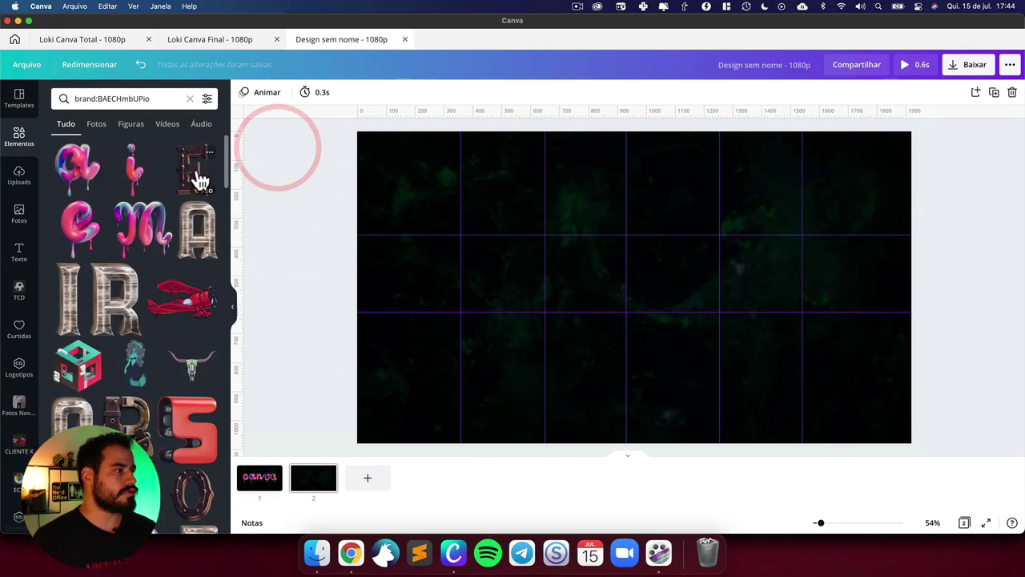
# Step: Search the elements for "3d rendered letter steam punk"
pyautogui.tripleClick(133, 99)
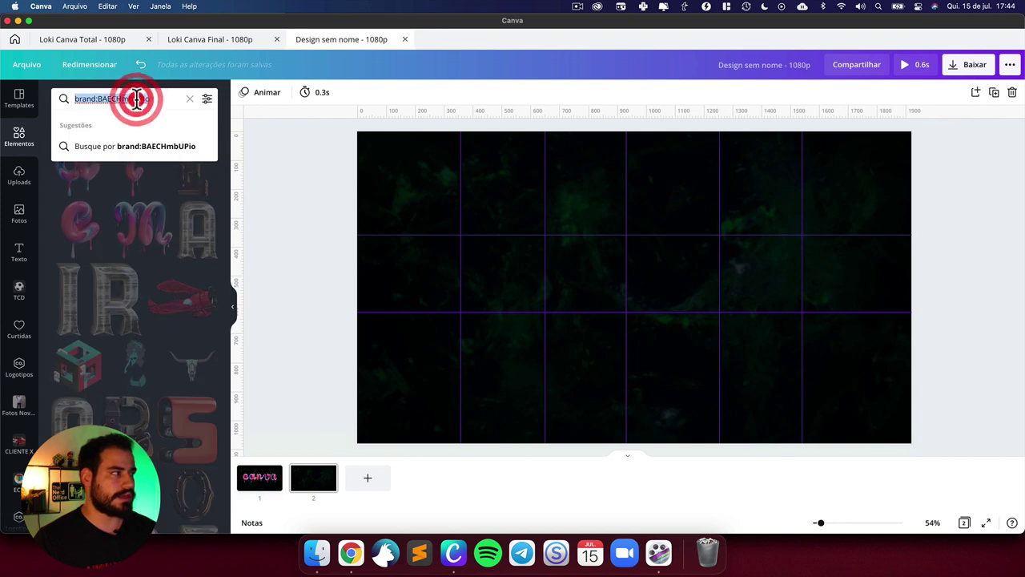
pyautogui.write('3d ren')
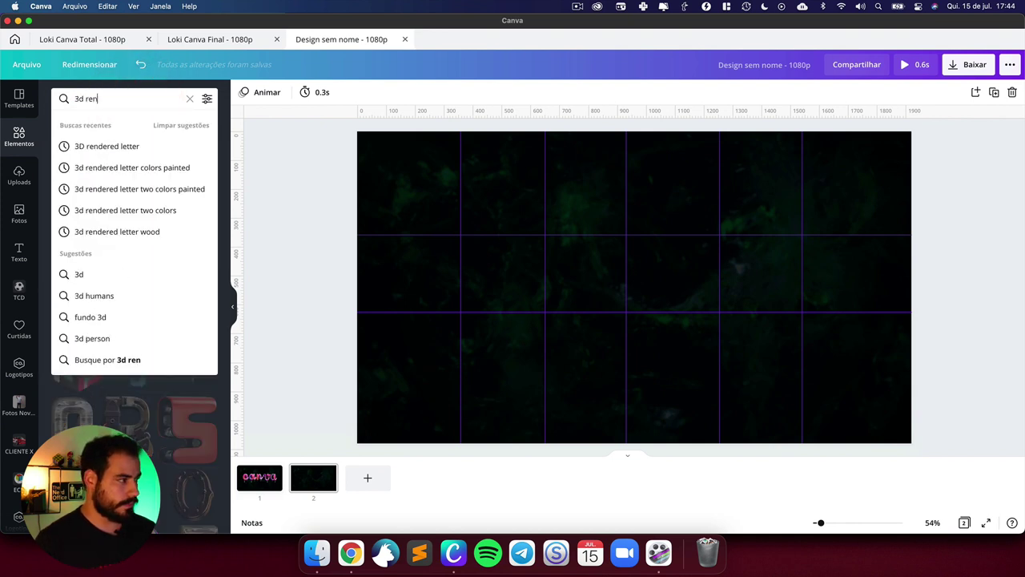
pyautogui.write('dered letter ')
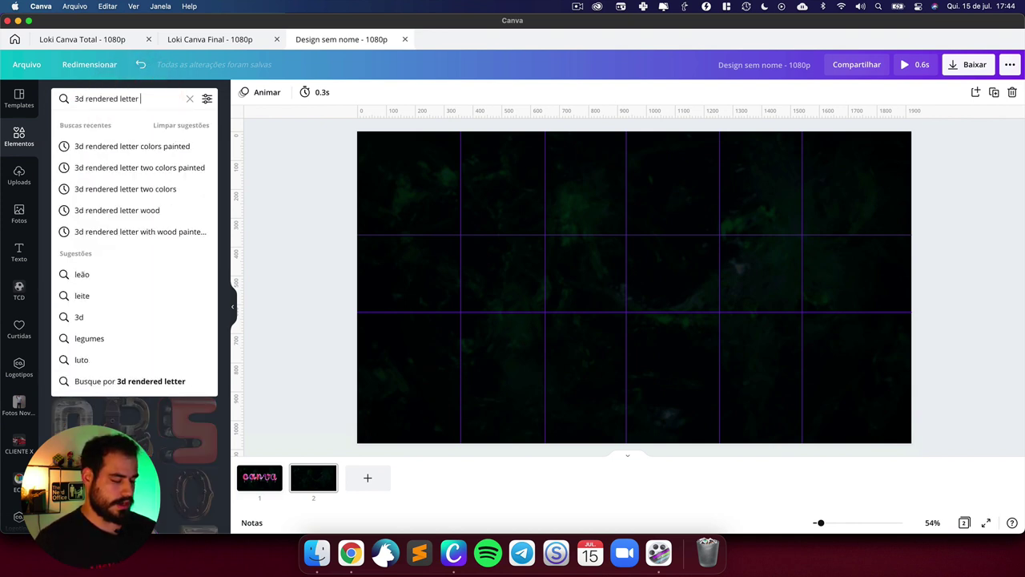
pyautogui.write('steam')
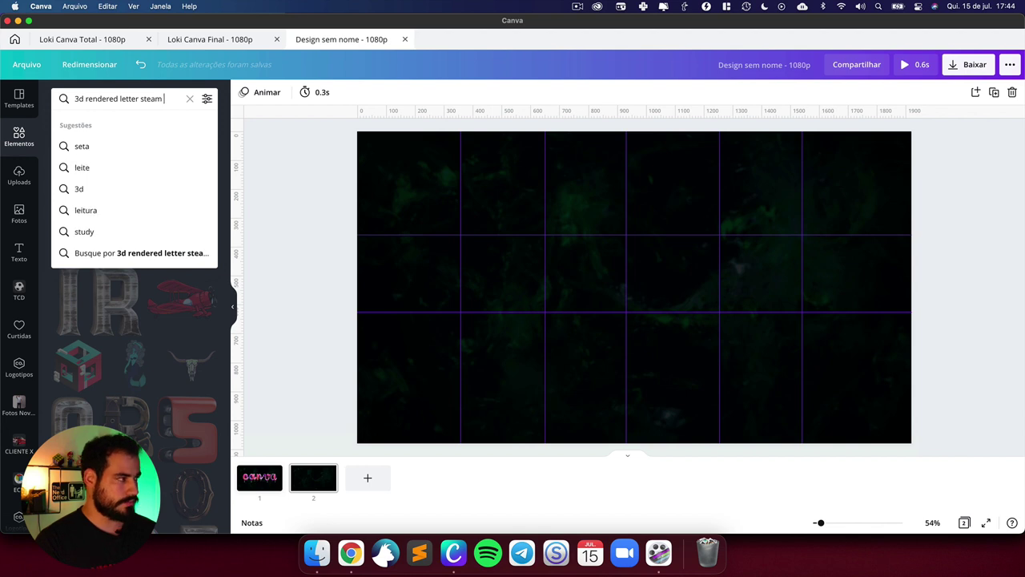
pyautogui.write(' punk')
pyautogui.press('Return')
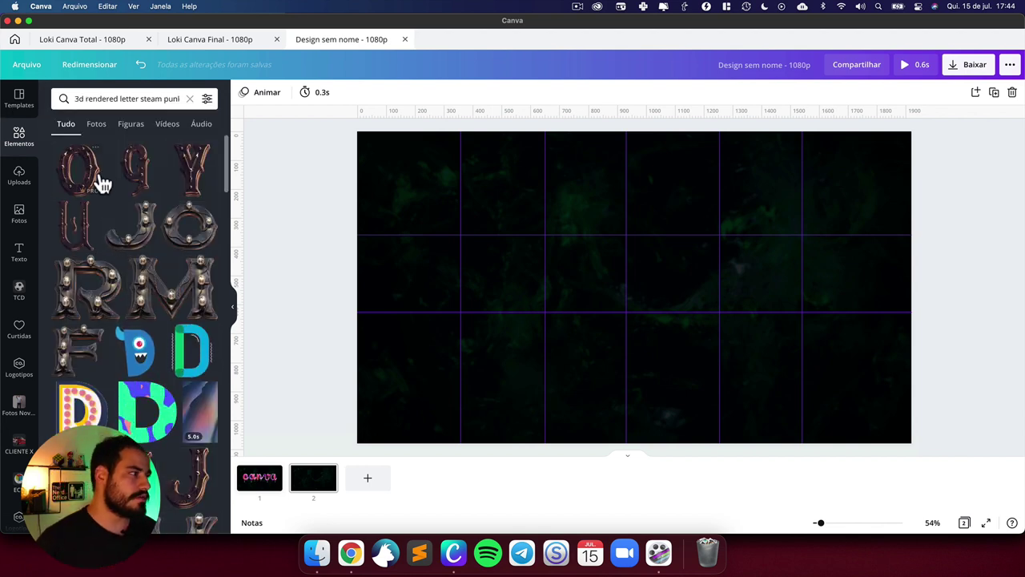
# Step: Examine the graphics among the steam punk letter results and view the details of the letter Y
pyautogui.scroll(-3, 103, 184)
pyautogui.scroll(-3, 101, 181)
pyautogui.scroll(5, 105, 165)
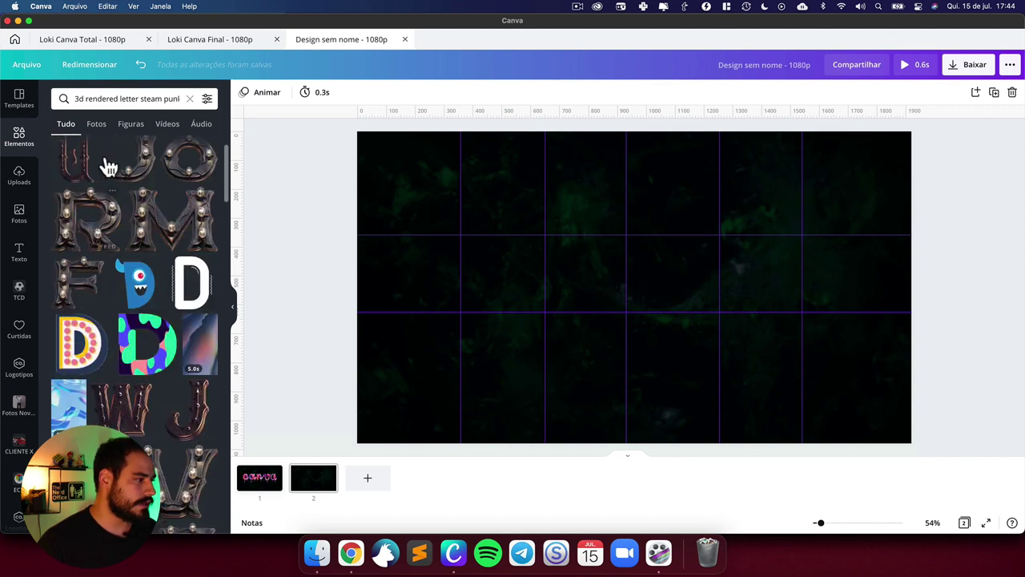
pyautogui.click(132, 126)
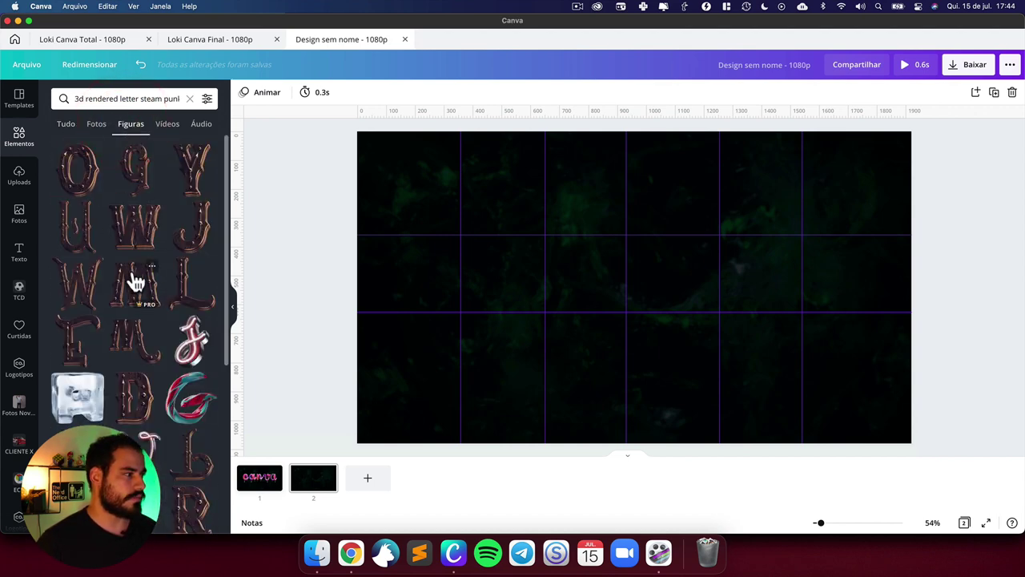
pyautogui.scroll(-5, 135, 282)
pyautogui.scroll(5, 135, 282)
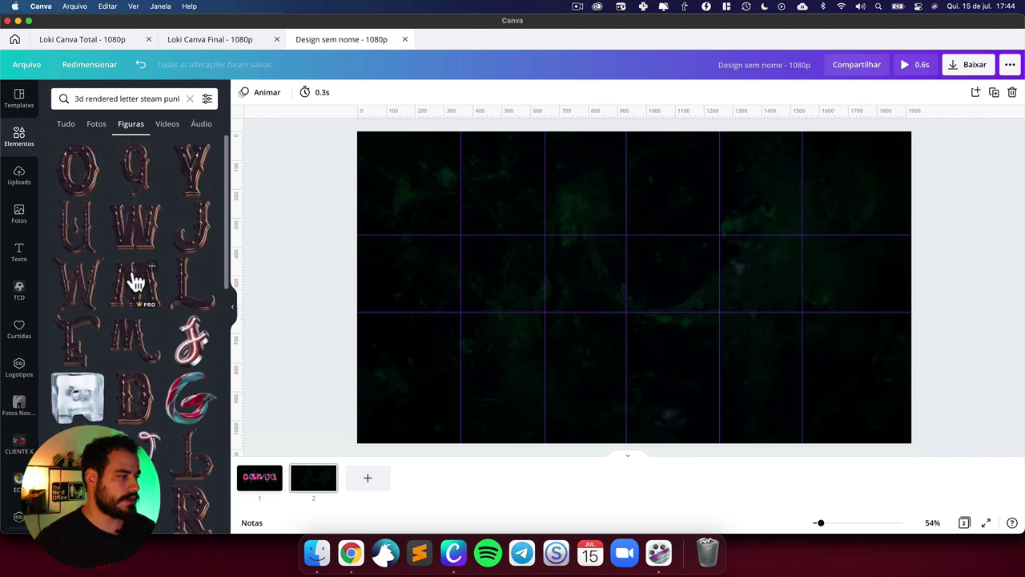
pyautogui.scroll(-8, 133, 257)
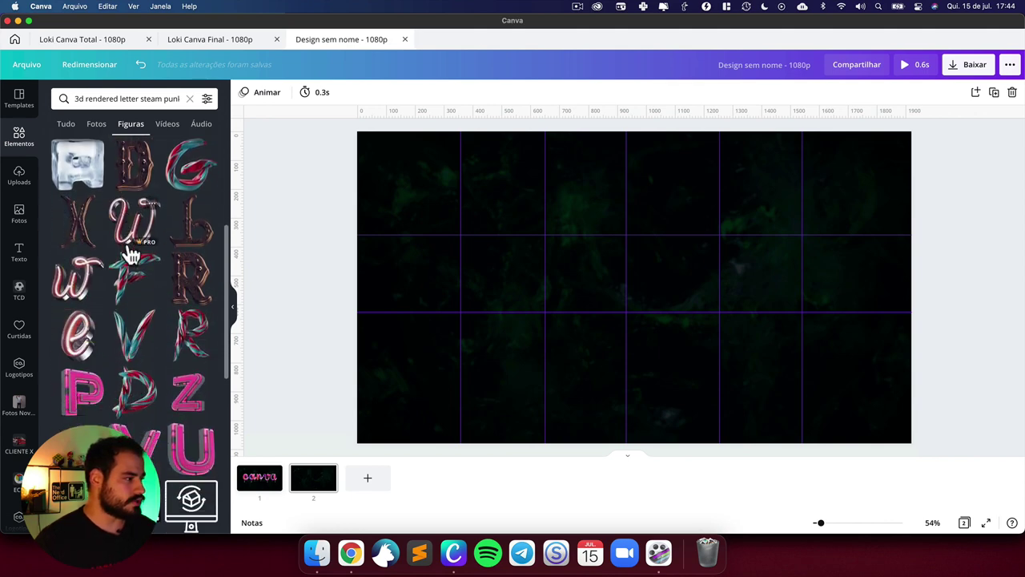
pyautogui.scroll(-3, 131, 255)
pyautogui.scroll(8, 128, 251)
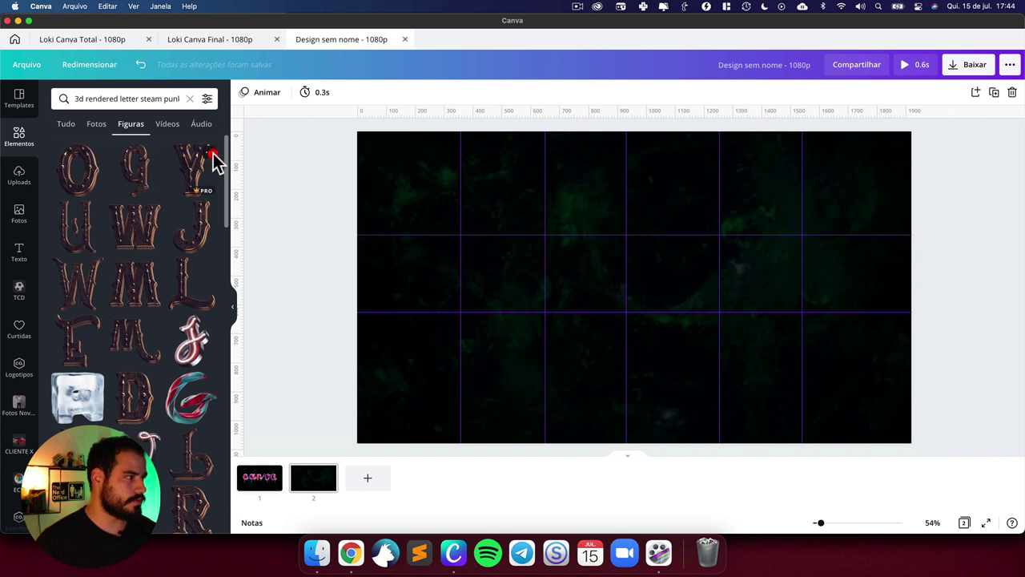
pyautogui.click(211, 154)
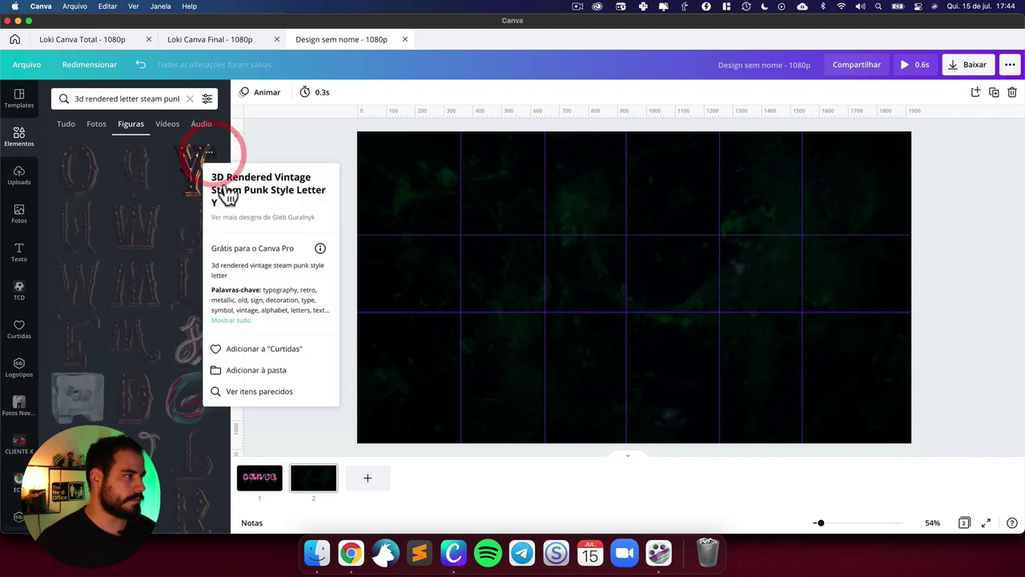
# Step: Extend the element search to "3d rendered letter steam punk vintage style"
pyautogui.click(155, 98)
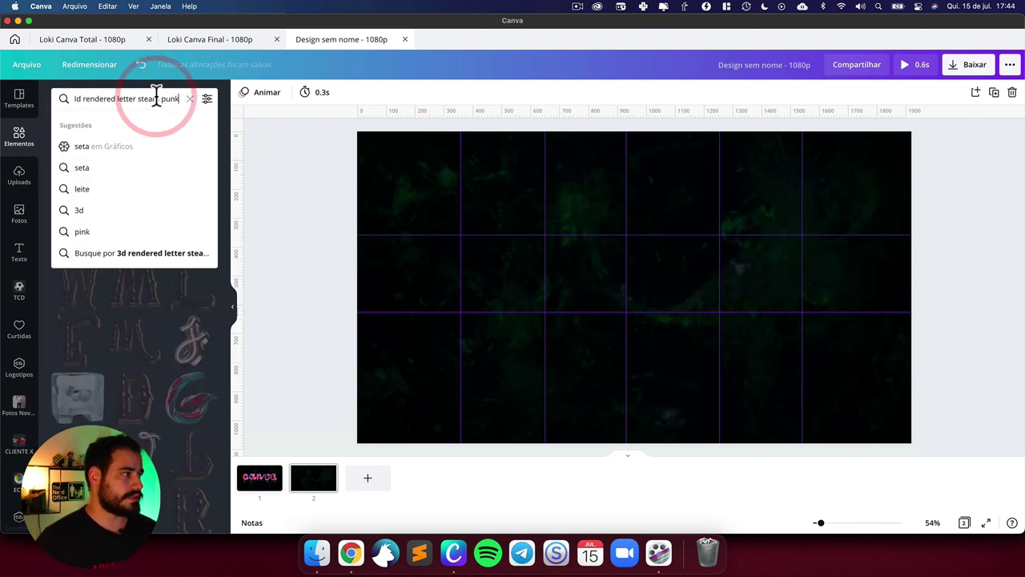
pyautogui.press('super+Right')
pyautogui.write('vintage st')
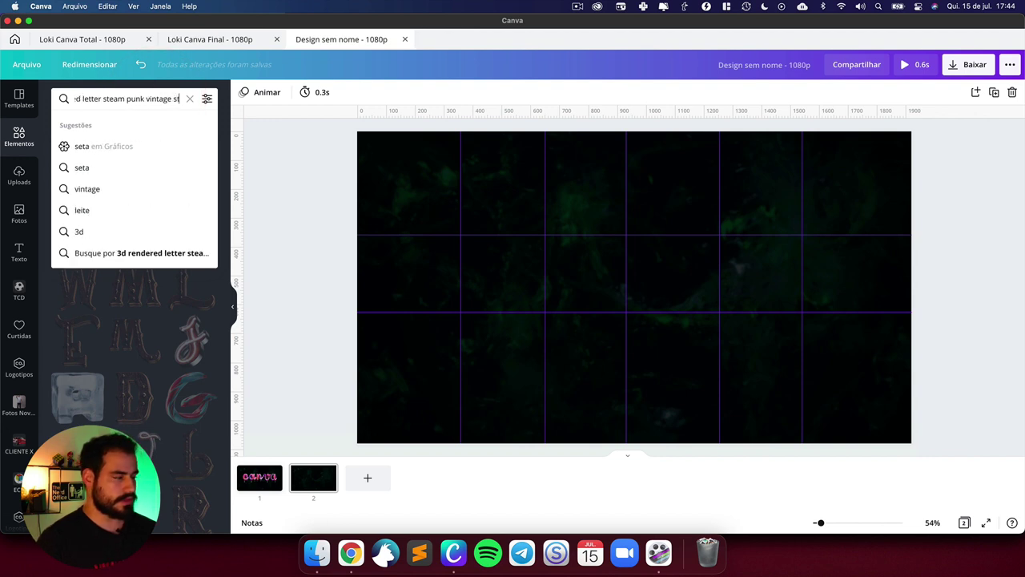
pyautogui.write('yle')
pyautogui.press('Return')
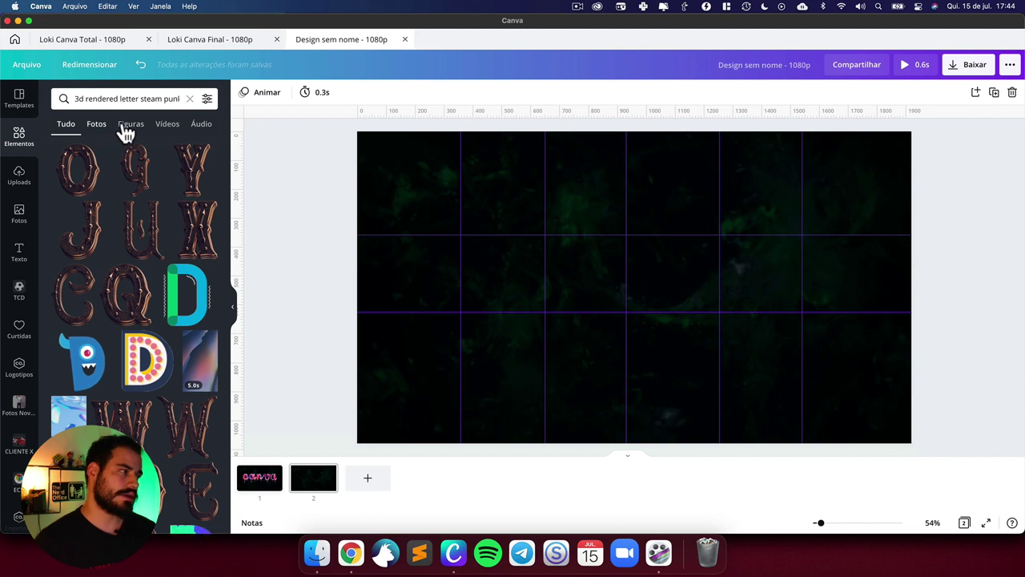
# Step: Insert the steam punk letter C from the photo results, shrink it and centre it on the first vertical guide between the horizontal guides
pyautogui.click(97, 127)
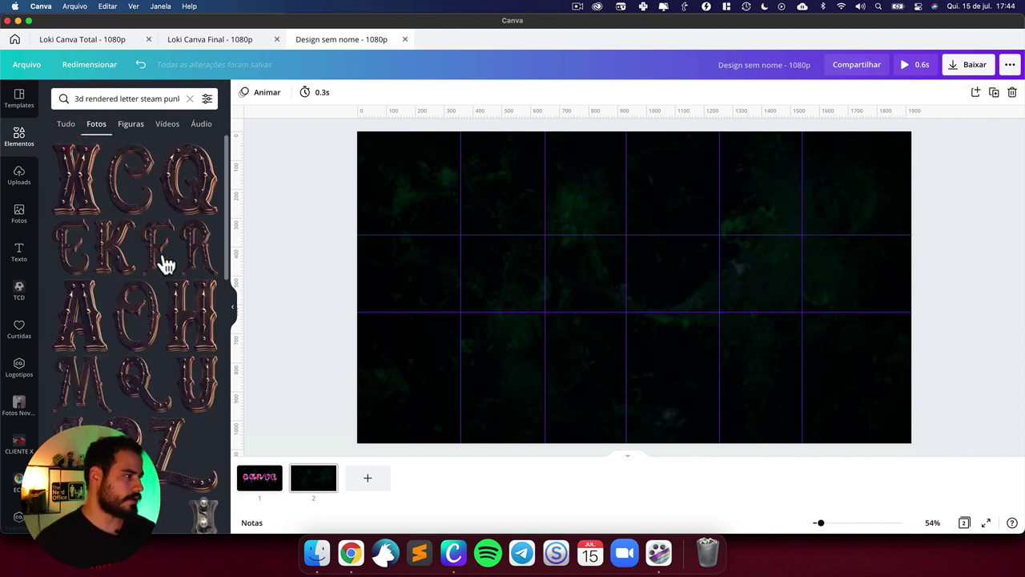
pyautogui.scroll(-2, 163, 266)
pyautogui.click(112, 401)
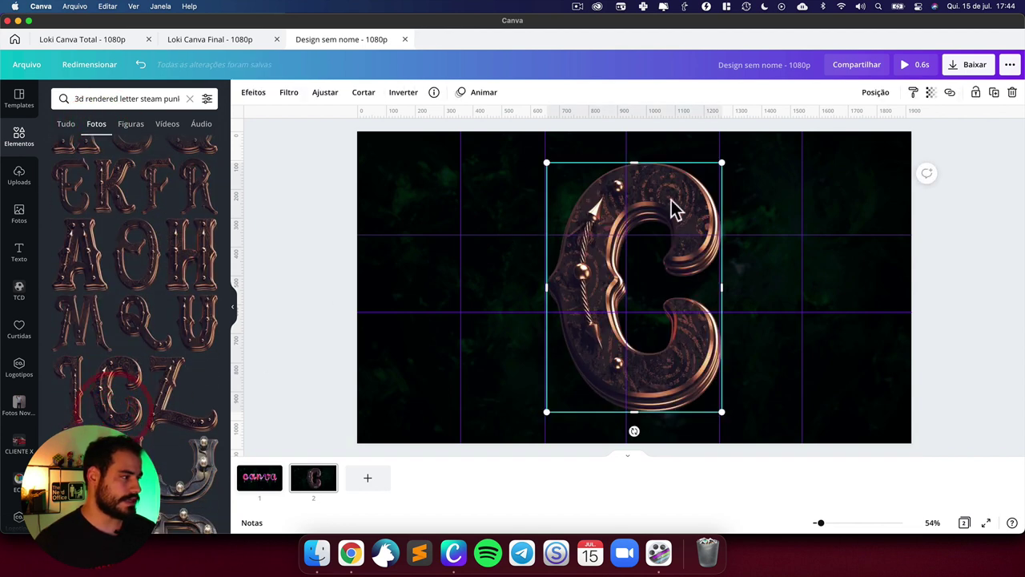
pyautogui.moveTo(722, 163); pyautogui.dragTo(471, 276)
# Step: Insert the matching letter A, scale it to about the height of the C and centre it on the second vertical guide
pyautogui.scroll(-10, 174, 314)
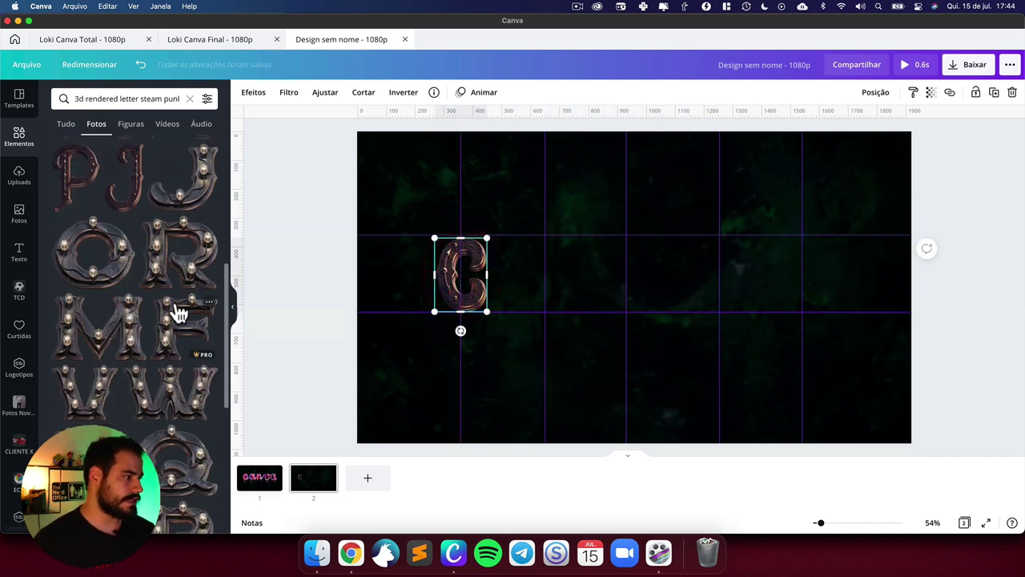
pyautogui.scroll(5, 177, 311)
pyautogui.click(84, 319)
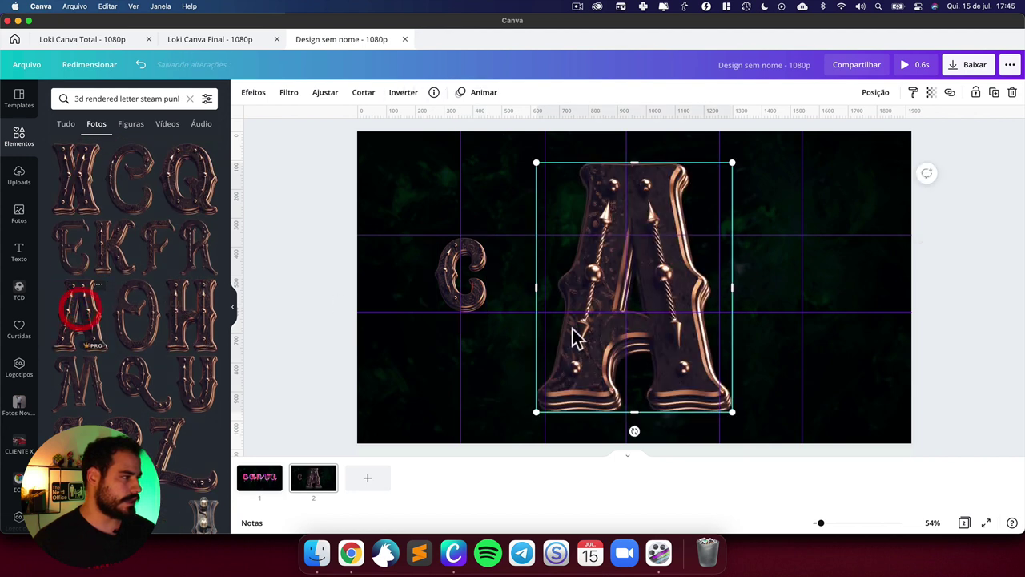
pyautogui.moveTo(683, 370); pyautogui.dragTo(577, 227)
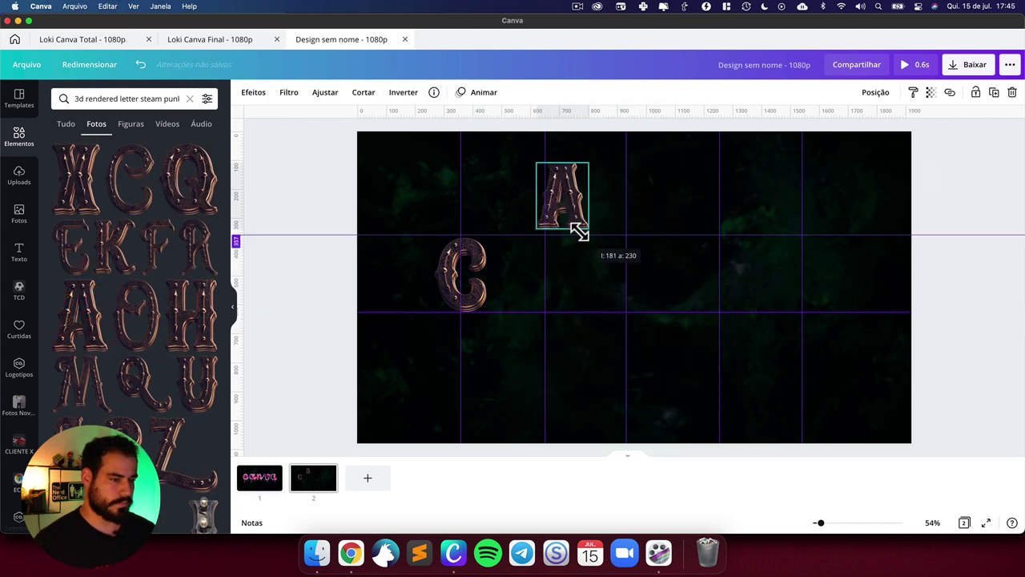
pyautogui.moveTo(578, 192); pyautogui.dragTo(556, 263)
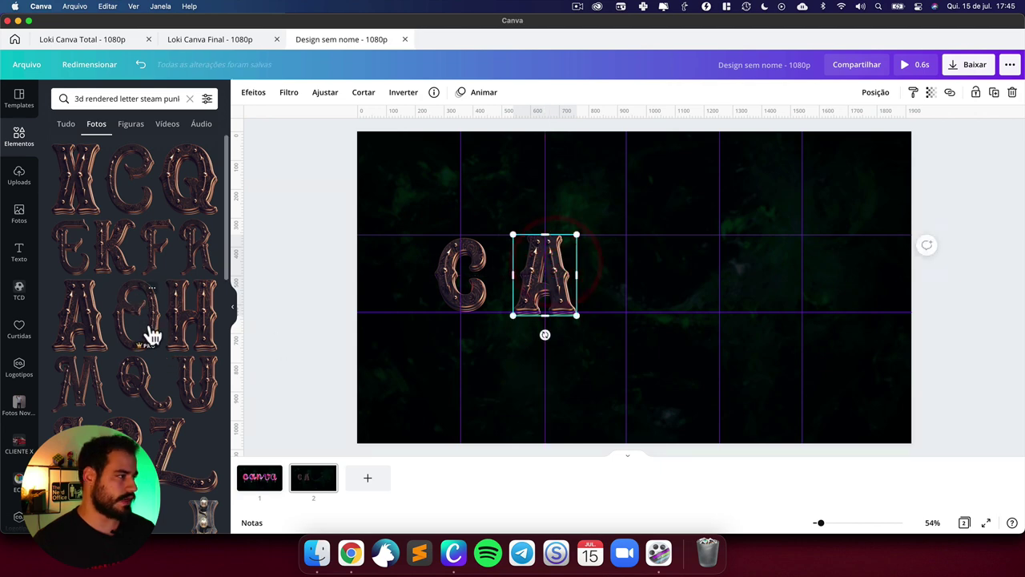
# Step: Browse the photo and graphics results for further letters in the steam punk and pearl-studded vintage styles
pyautogui.scroll(-15, 161, 250)
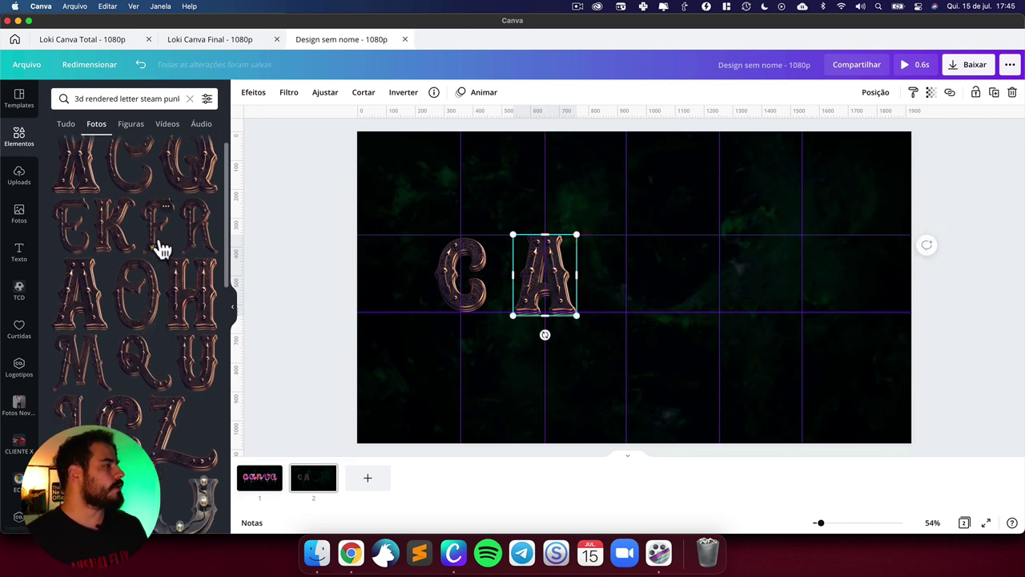
pyautogui.scroll(-15, 160, 250)
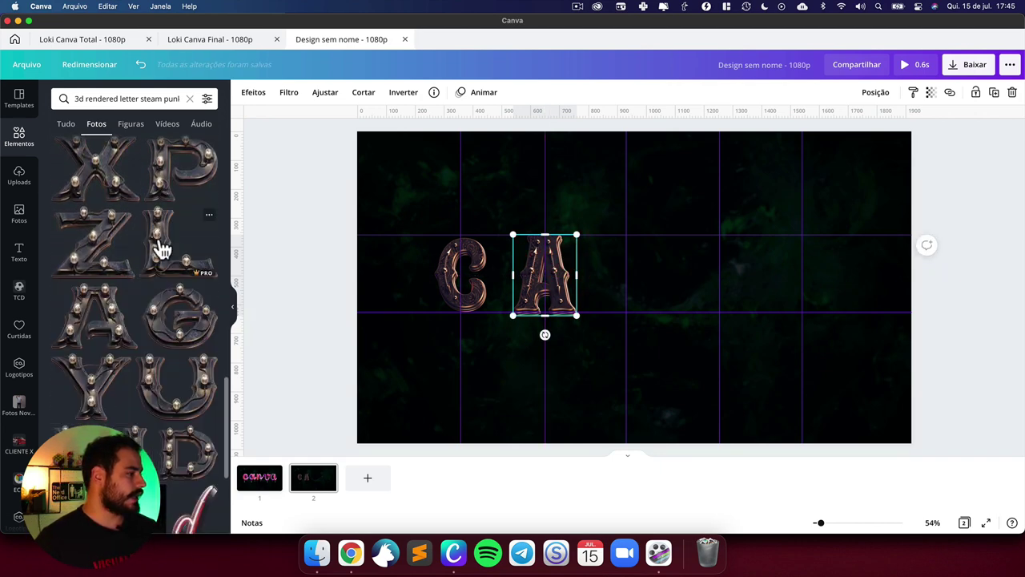
pyautogui.scroll(3, 150, 154)
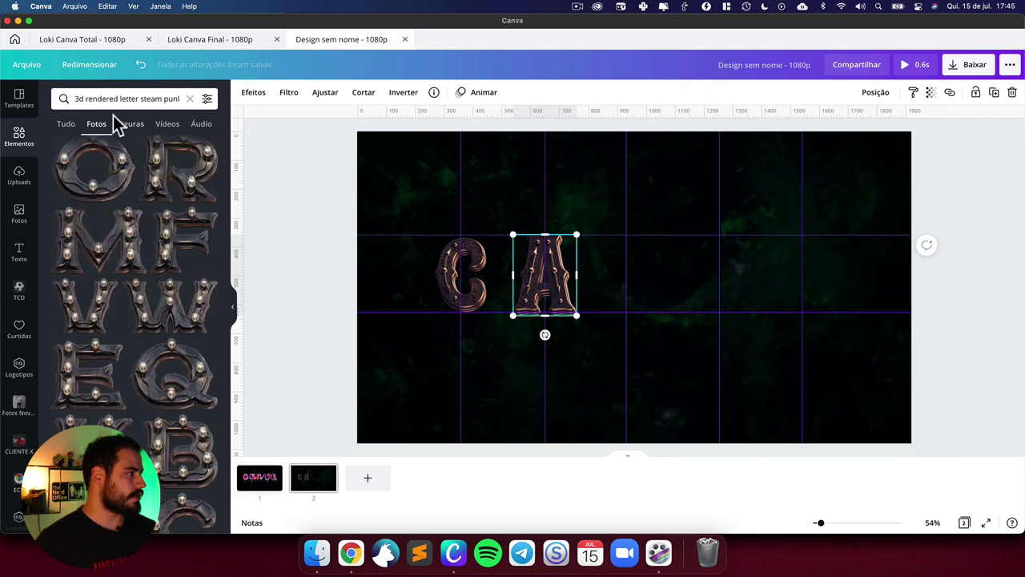
pyautogui.click(128, 125)
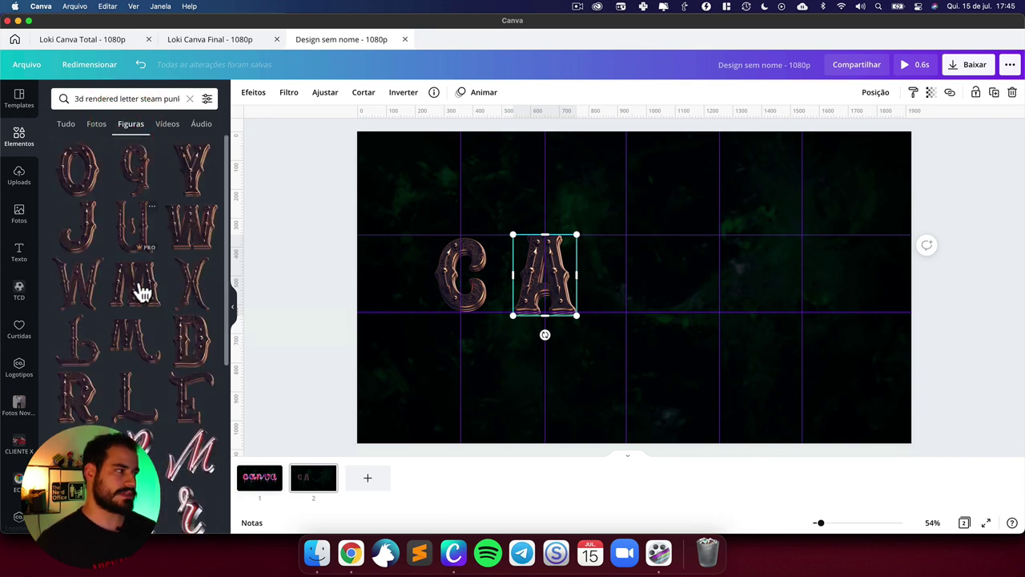
pyautogui.scroll(-1, 144, 305)
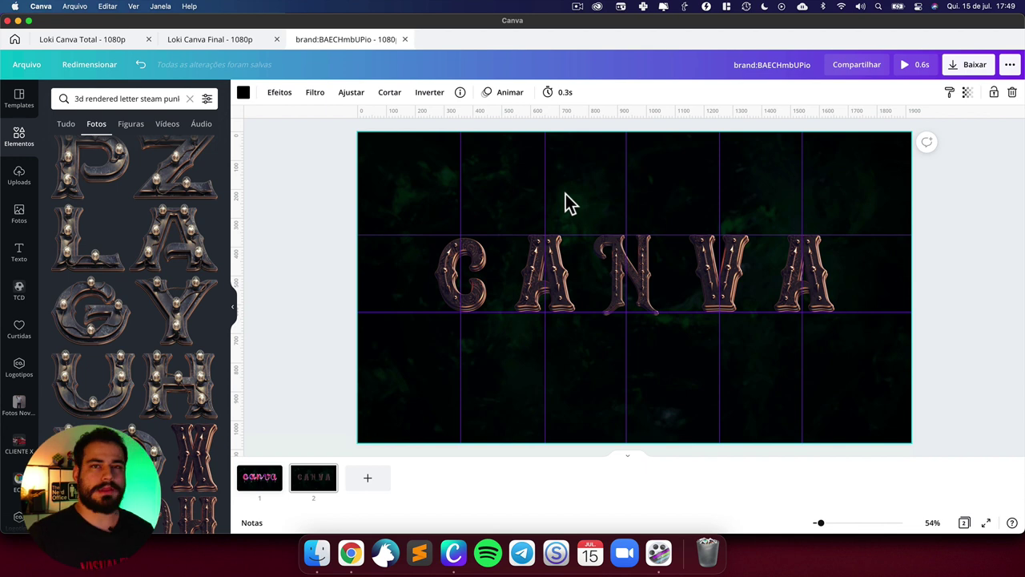
pyautogui.scroll(10, 151, 328)
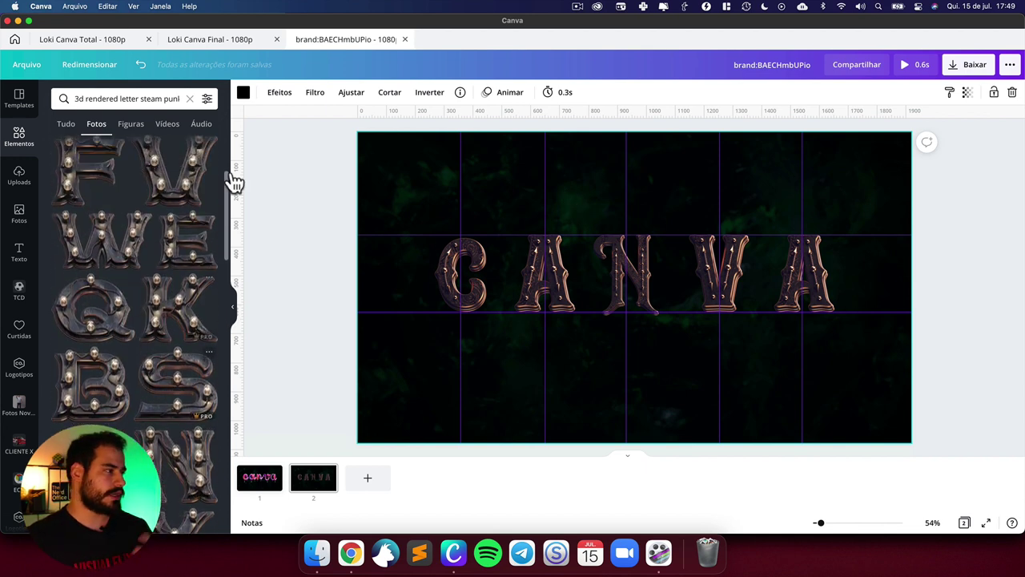
pyautogui.scroll(3, 150, 233)
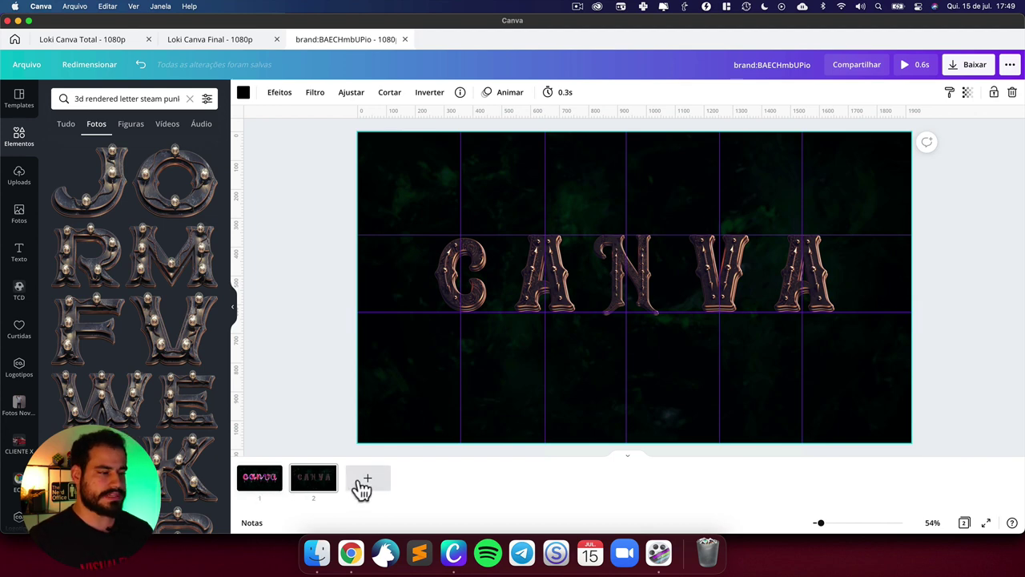
# Step: Open the "Loki Canva Total" design and view the letter styles on pages 3, 4 and 5
pyautogui.click(100, 40)
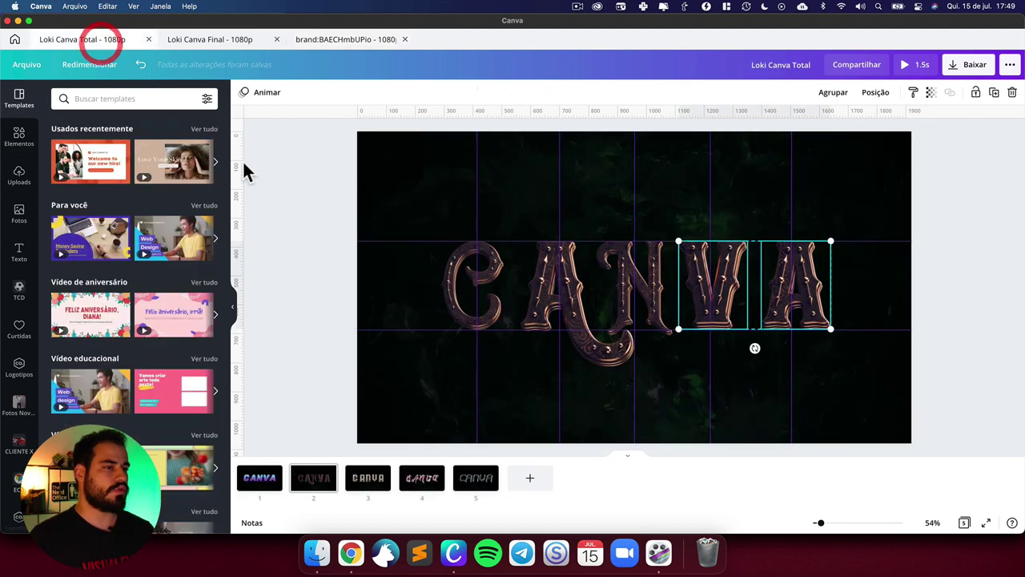
pyautogui.click(396, 415)
pyautogui.click(362, 485)
pyautogui.click(417, 483)
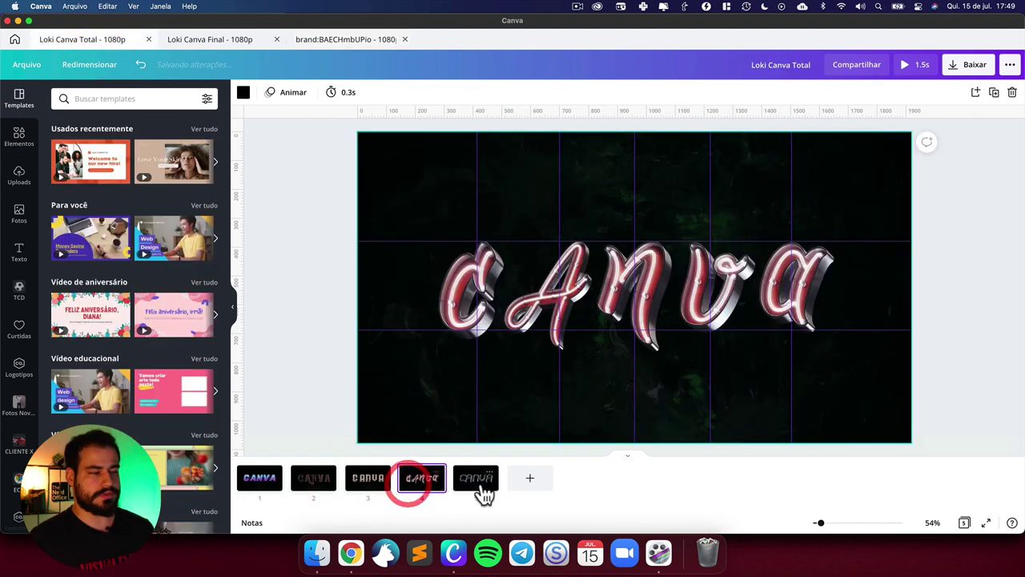
pyautogui.click(481, 485)
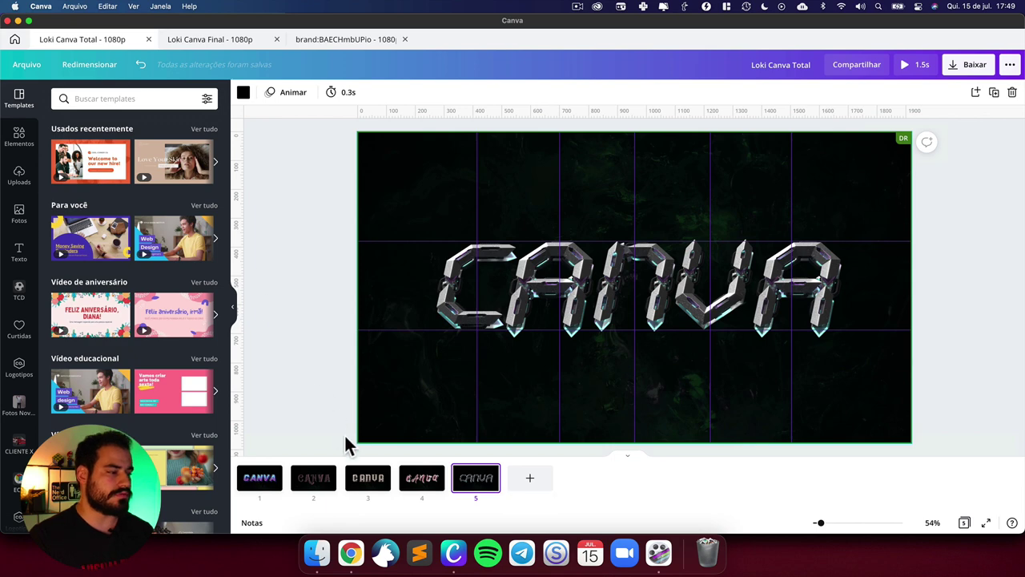
# Step: Switch to Chrome and examine the mixed letter styles in the YouTube video of the Loki logo
pyautogui.click(350, 551)
pyautogui.click(477, 31)
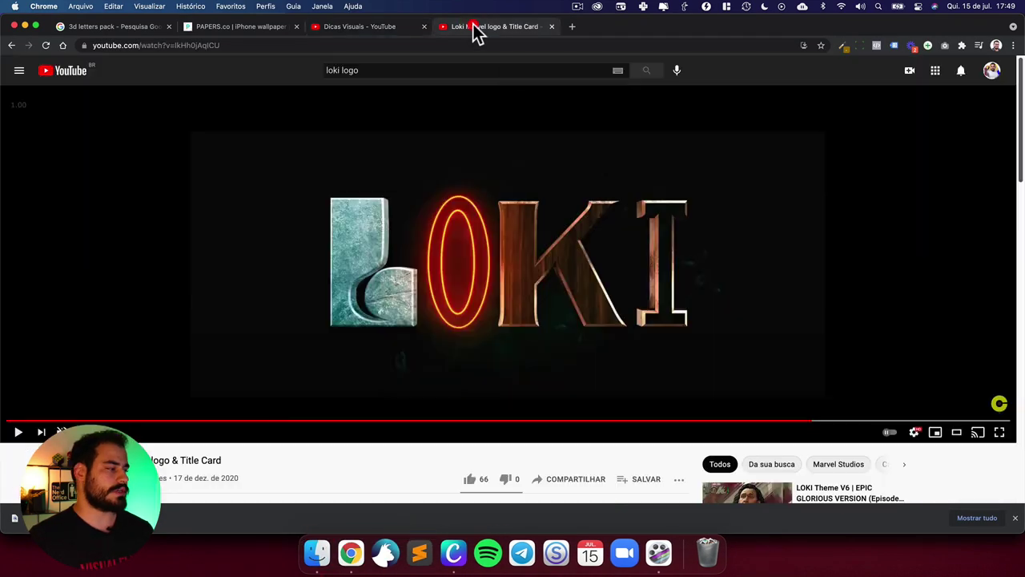
pyautogui.click(766, 420)
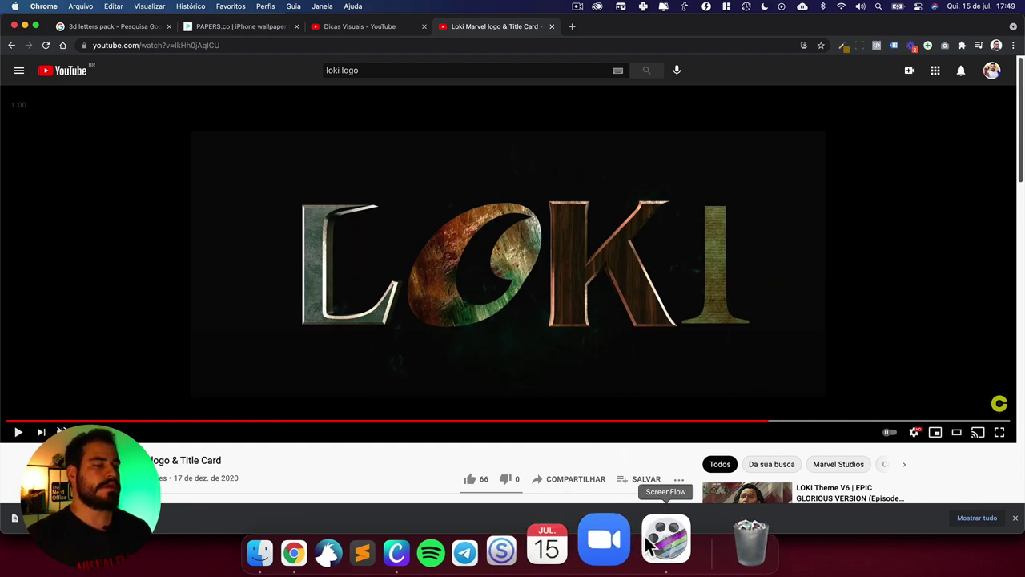
# Step: Switch back to Canva and compare the lettering on pages 1 and 2 of the design in progress
pyautogui.click(460, 542)
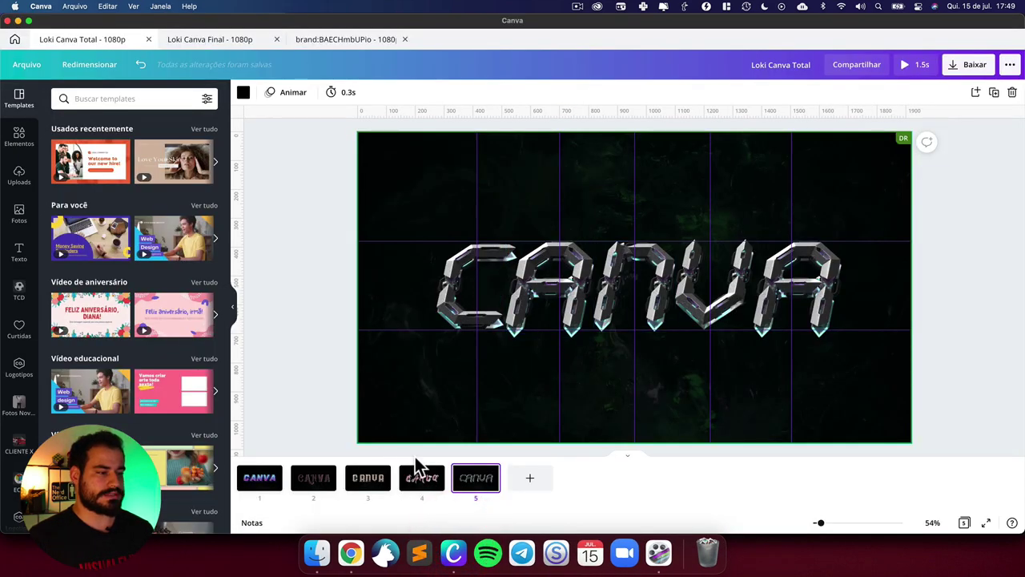
pyautogui.click(334, 38)
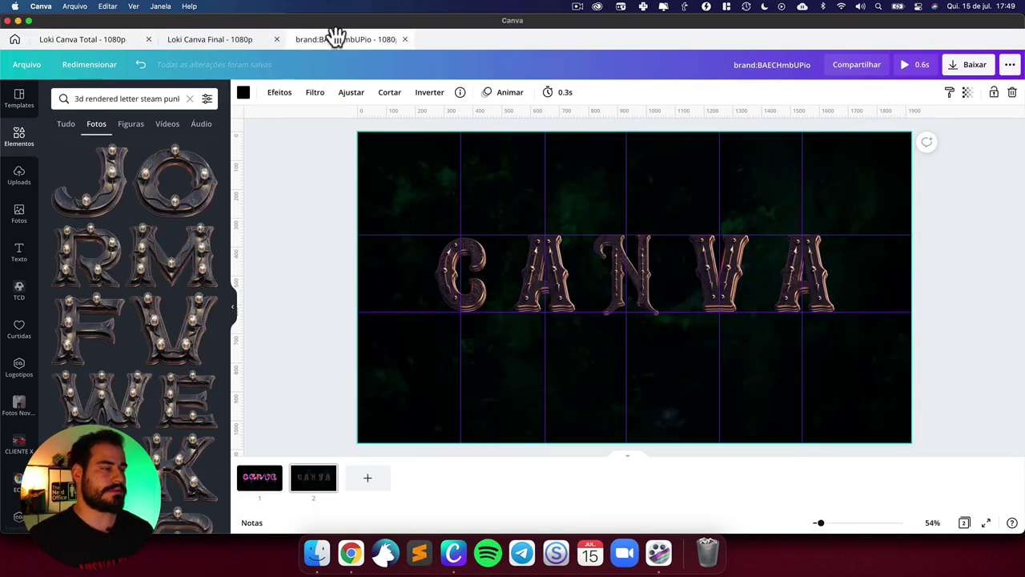
pyautogui.click(279, 476)
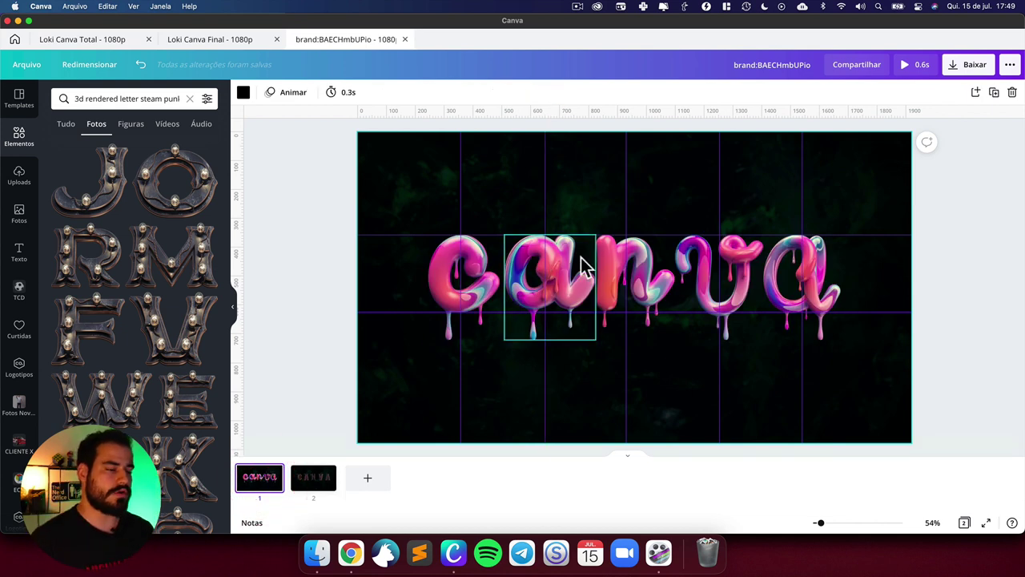
pyautogui.click(324, 484)
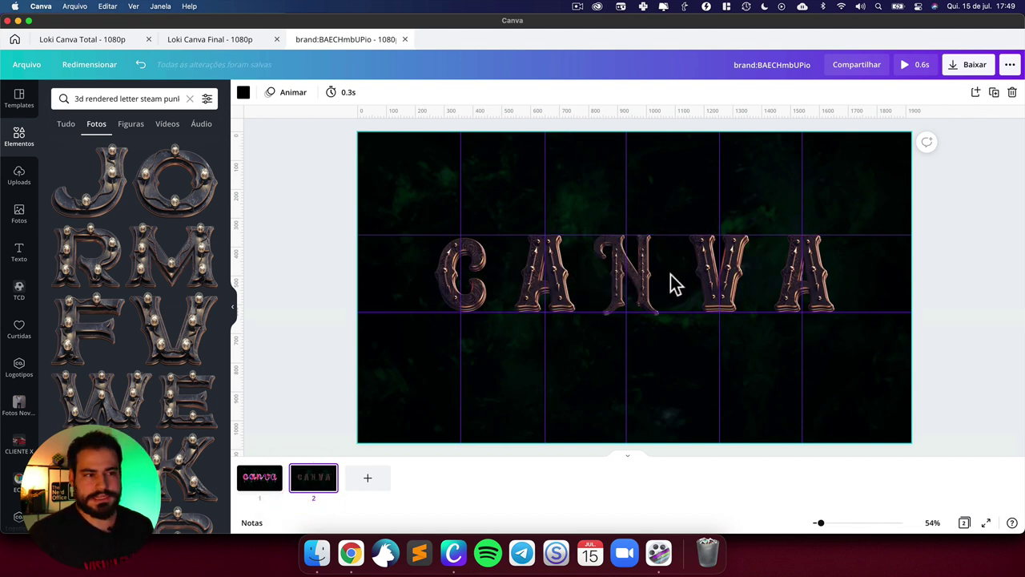
# Step: Try shifting the first letter A on page 2 to snap it onto the second vertical guide
pyautogui.moveTo(535, 274); pyautogui.dragTo(544, 277)
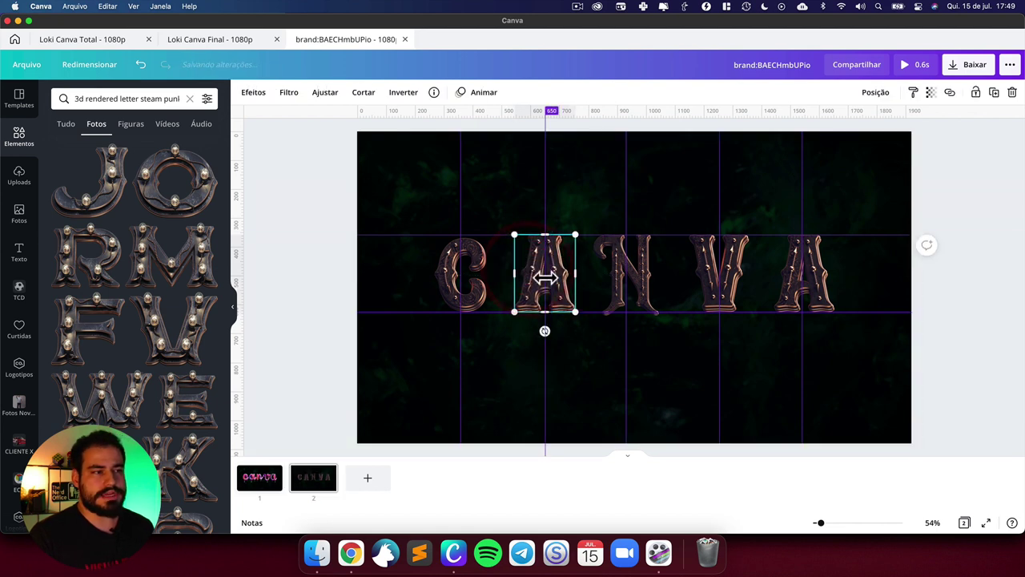
pyautogui.click(363, 285)
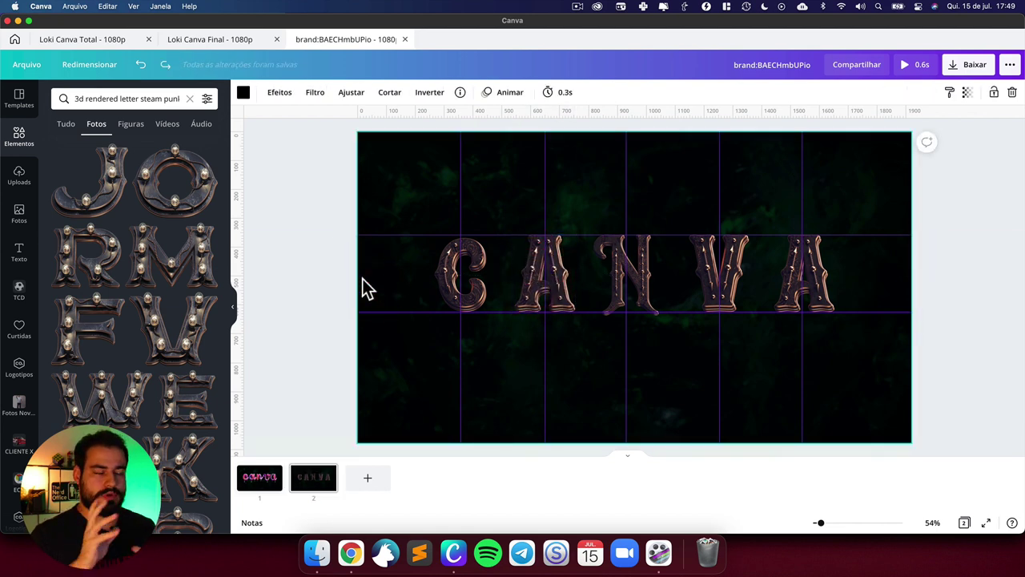
pyautogui.click(311, 282)
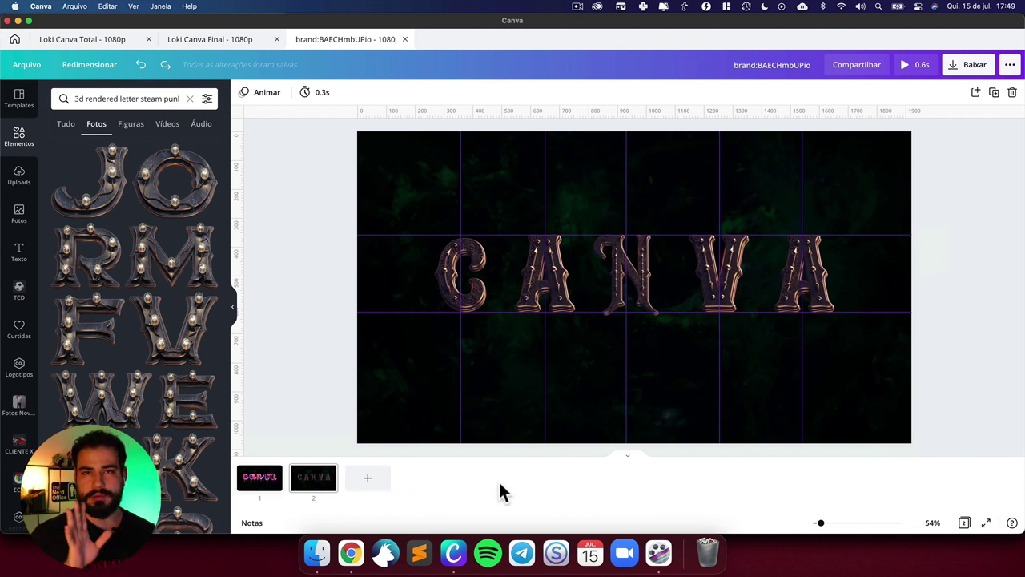
# Step: Duplicate page 2 and delete all five letters from the copy, keeping its dark green background
pyautogui.click(329, 476)
pyautogui.click(381, 399)
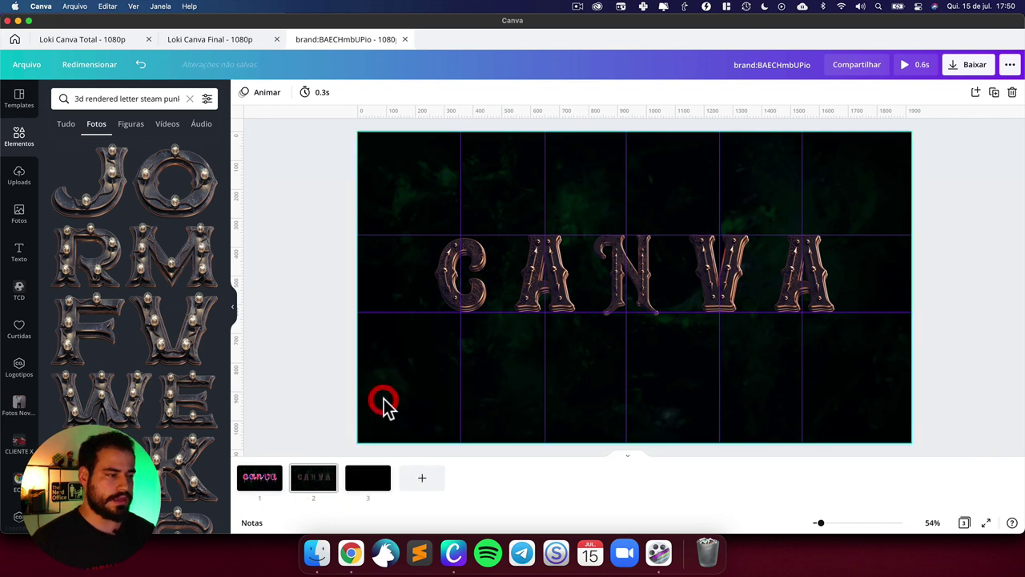
pyautogui.moveTo(409, 273); pyautogui.dragTo(868, 287)
pyautogui.press('Delete')
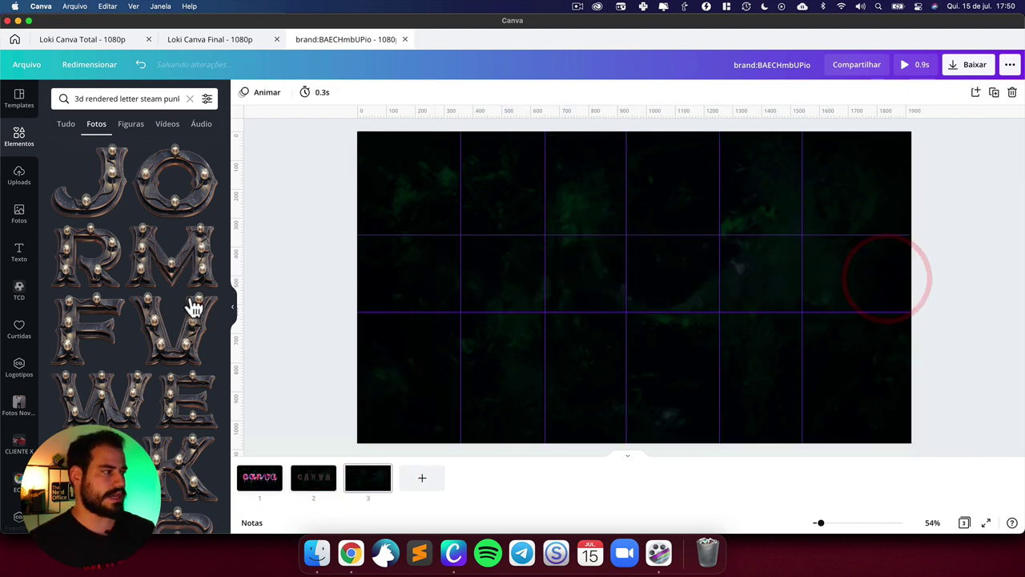
pyautogui.scroll(-5, 165, 366)
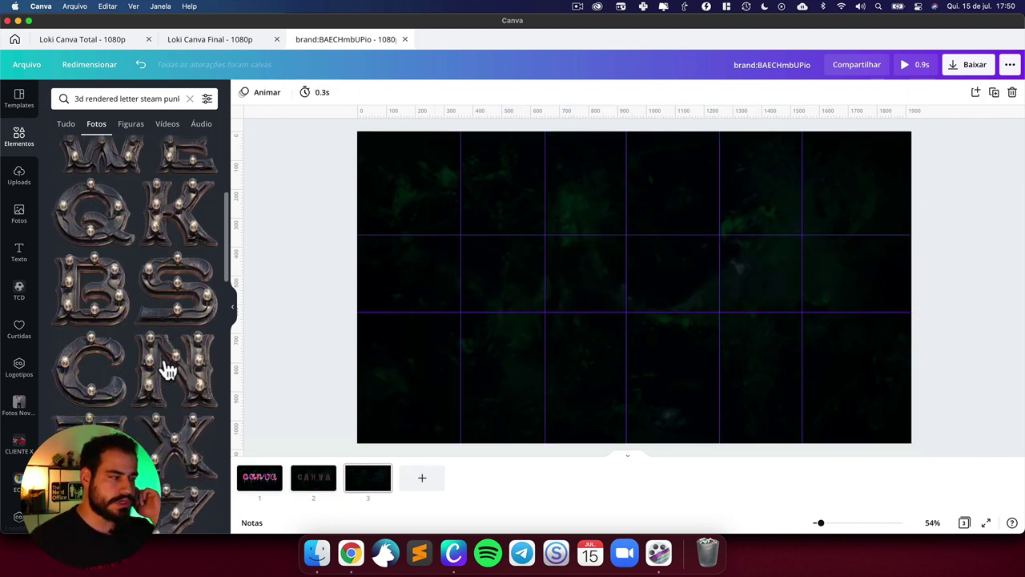
pyautogui.click(332, 273)
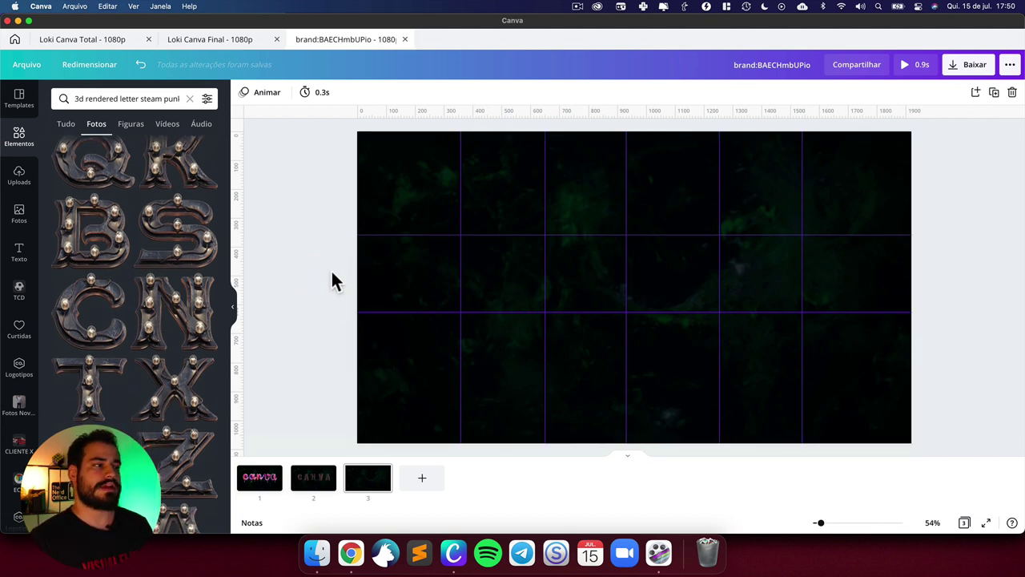
# Step: Rename the design "Loki Canva Letras"
pyautogui.doubleClick(753, 69)
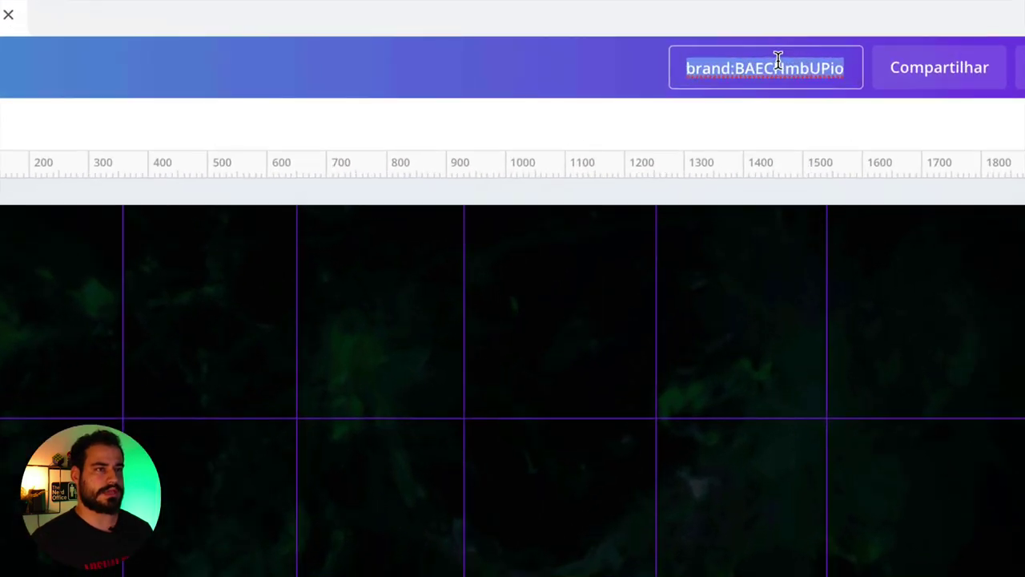
pyautogui.write('Loki ')
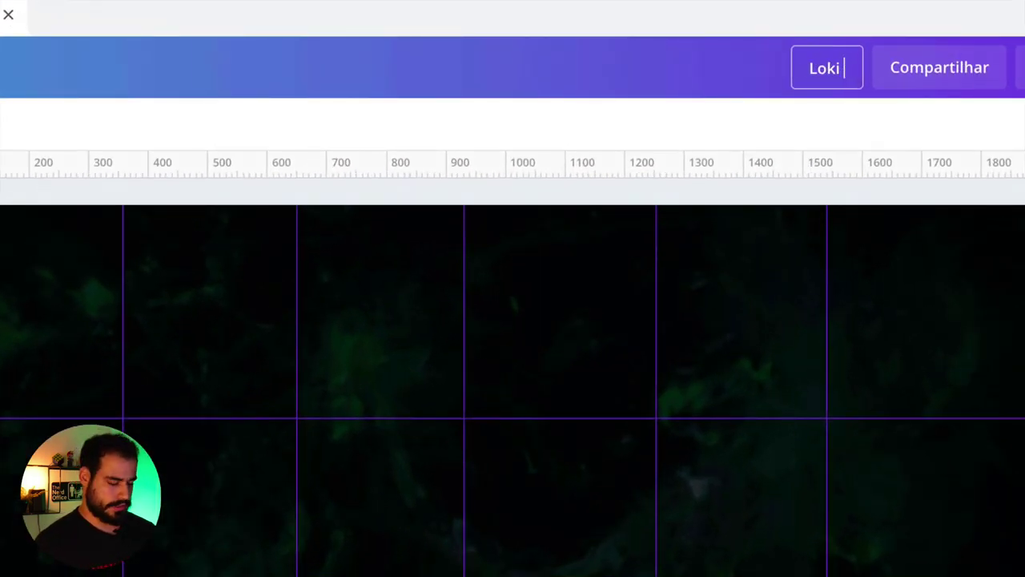
pyautogui.write('Canva taota')
pyautogui.press('BackSpace')
pyautogui.press('BackSpace')
pyautogui.press('BackSpace')
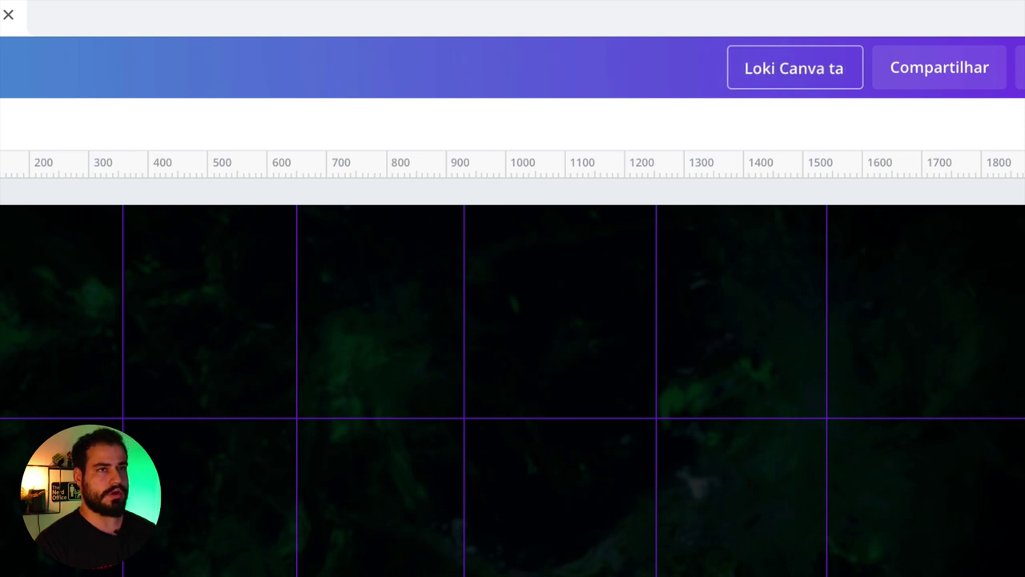
pyautogui.press('BackSpace')
pyautogui.press('BackSpace')
pyautogui.write('et')
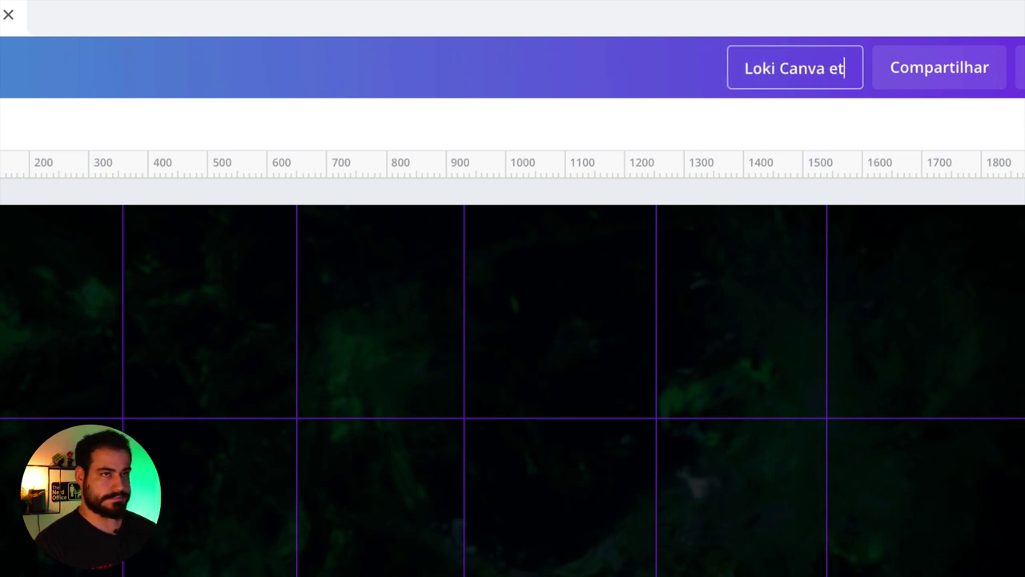
pyautogui.press('BackSpace')
pyautogui.press('BackSpace')
pyautogui.write('Letras')
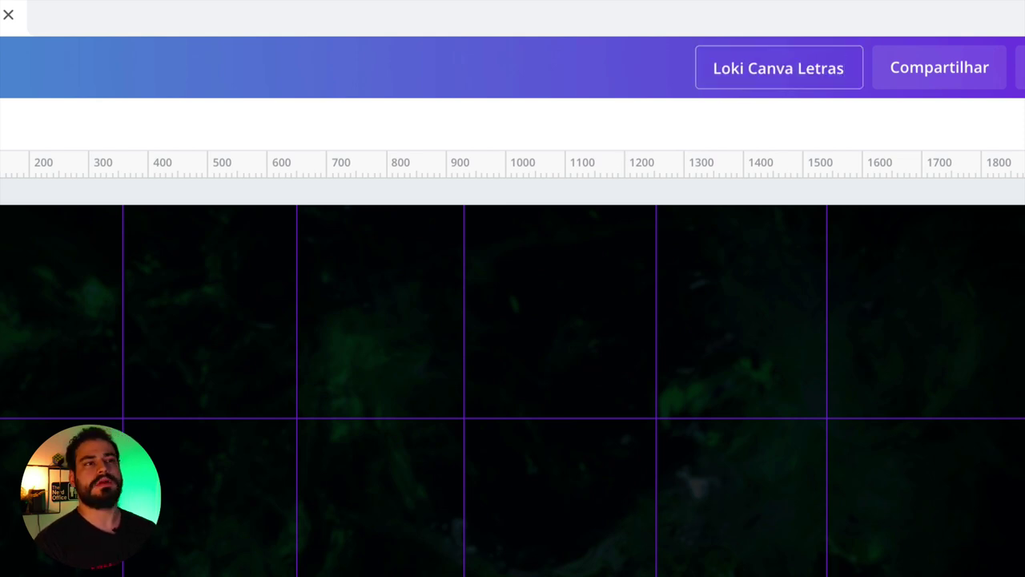
pyautogui.click(788, 110)
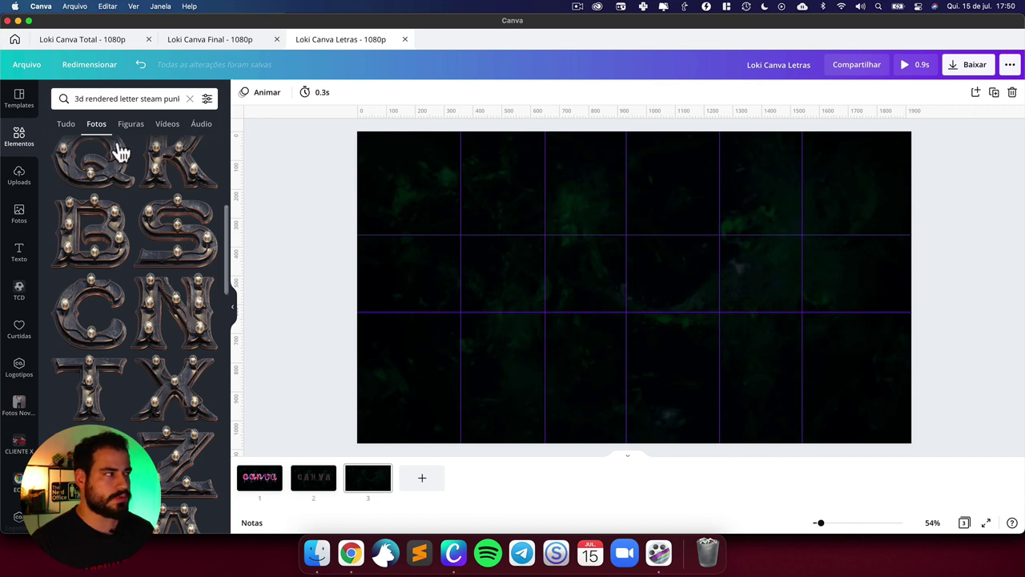
# Step: Make a copy of the design and rename the copy "Loki Canva Misturado"
pyautogui.click(27, 67)
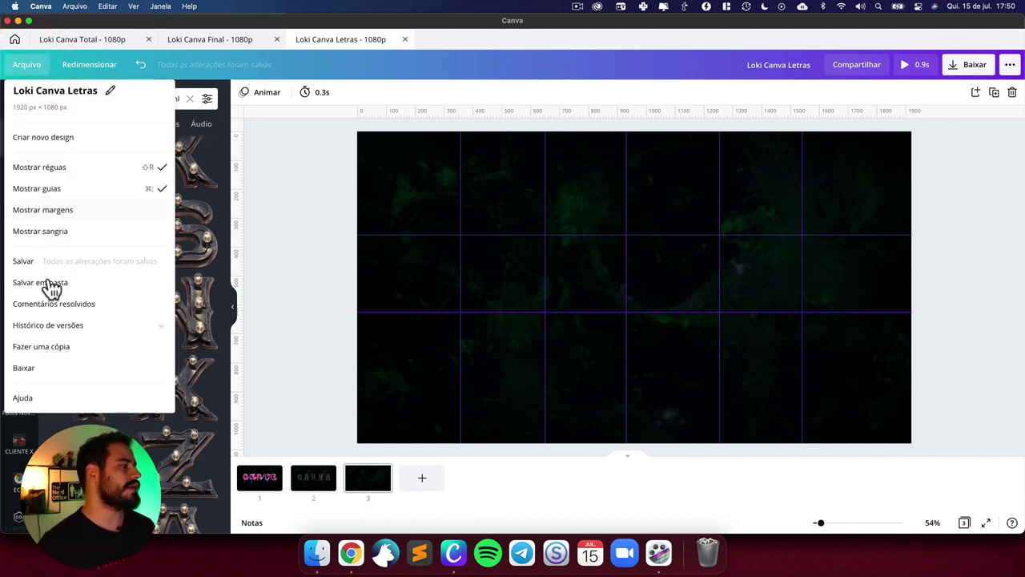
pyautogui.click(80, 352)
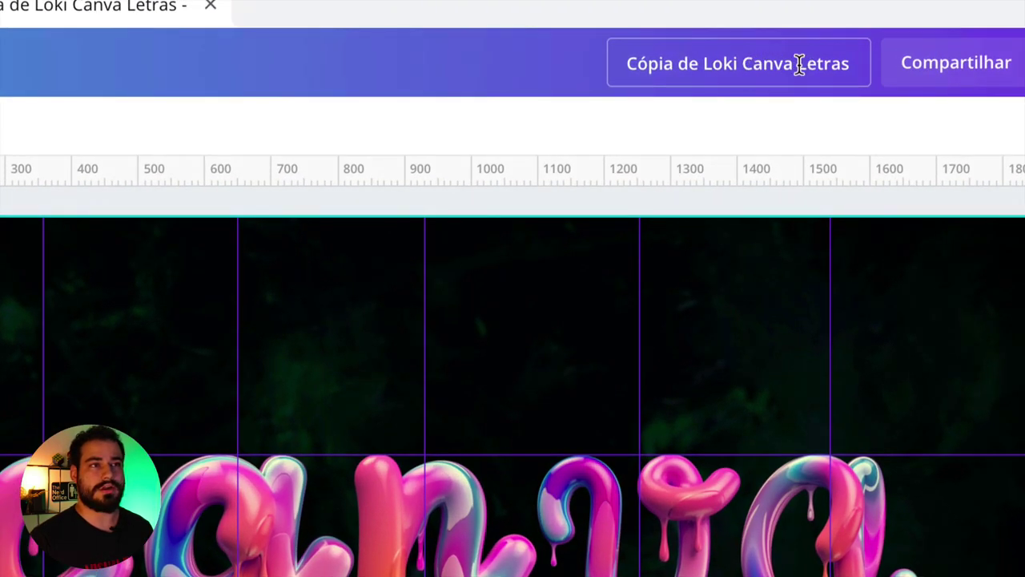
pyautogui.click(712, 61)
pyautogui.press('BackSpace')
pyautogui.press('BackSpace')
pyautogui.press('BackSpace')
pyautogui.press('BackSpace')
pyautogui.press('BackSpace')
pyautogui.press('BackSpace')
pyautogui.press('BackSpace')
pyautogui.press('BackSpace')
pyautogui.press('BackSpace')
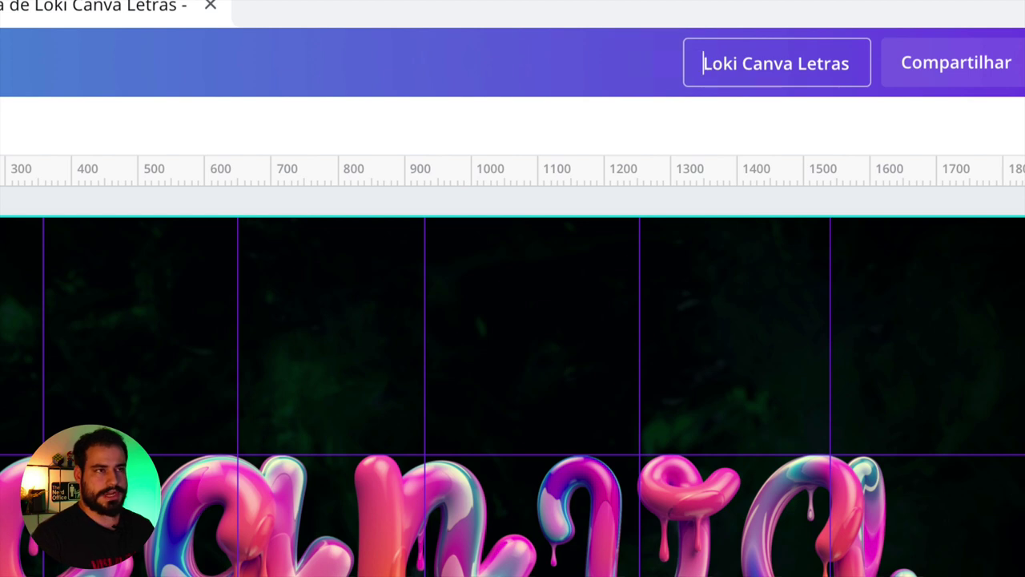
pyautogui.hotkey('ctrl', 'shift', 'Left')
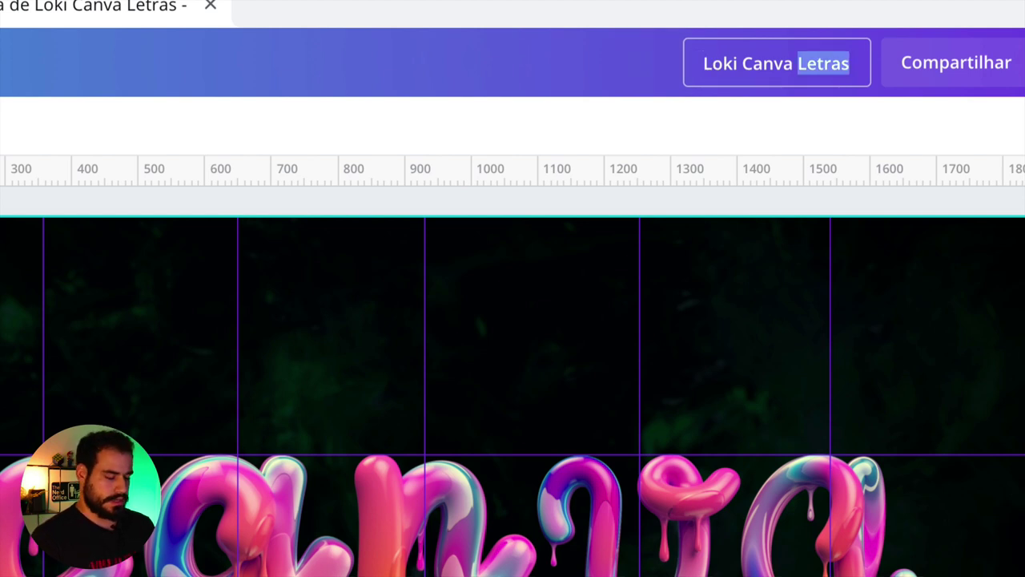
pyautogui.write('Mistr')
pyautogui.press('BackSpace')
pyautogui.write('u')
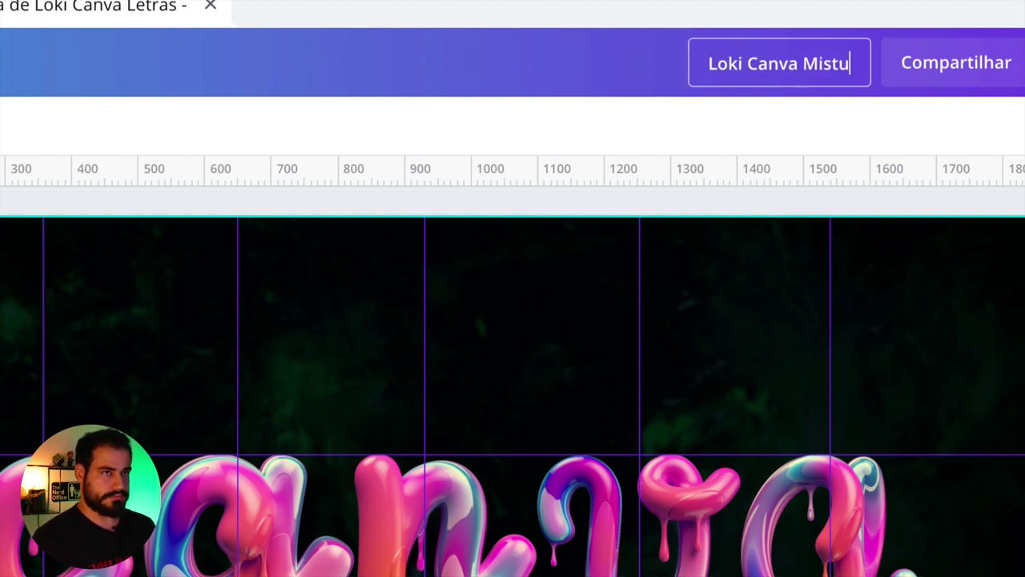
pyautogui.write('rado')
pyautogui.press('Return')
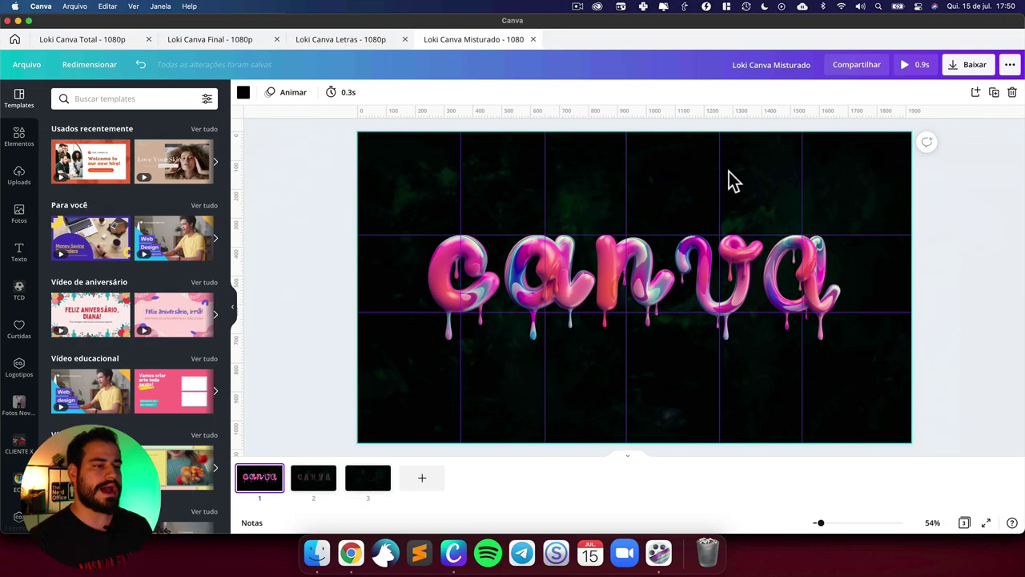
# Step: Inspect the five separate dripping letters of "canva" on page 1, one after another
pyautogui.click(477, 265)
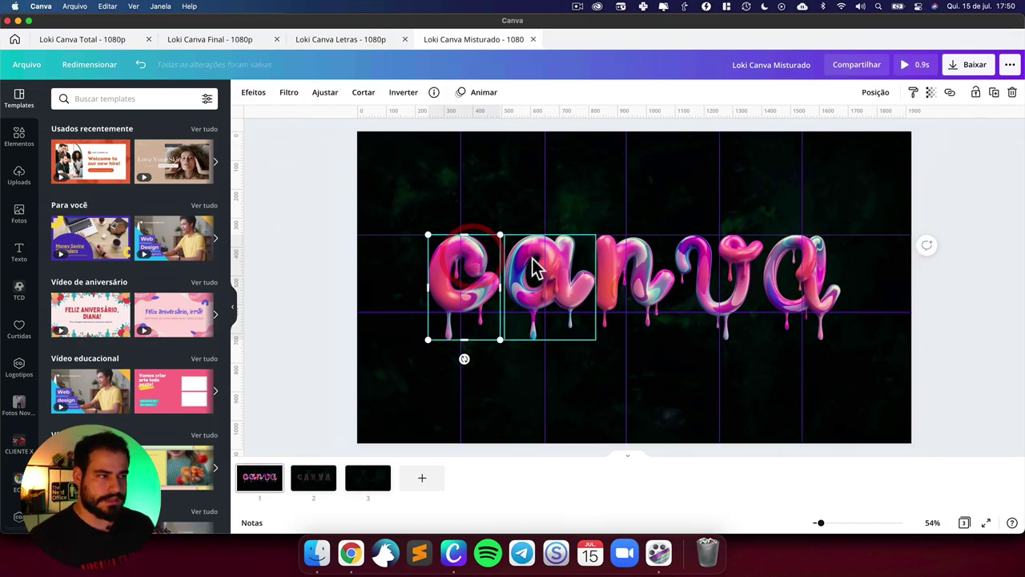
pyautogui.click(533, 268)
pyautogui.click(609, 284)
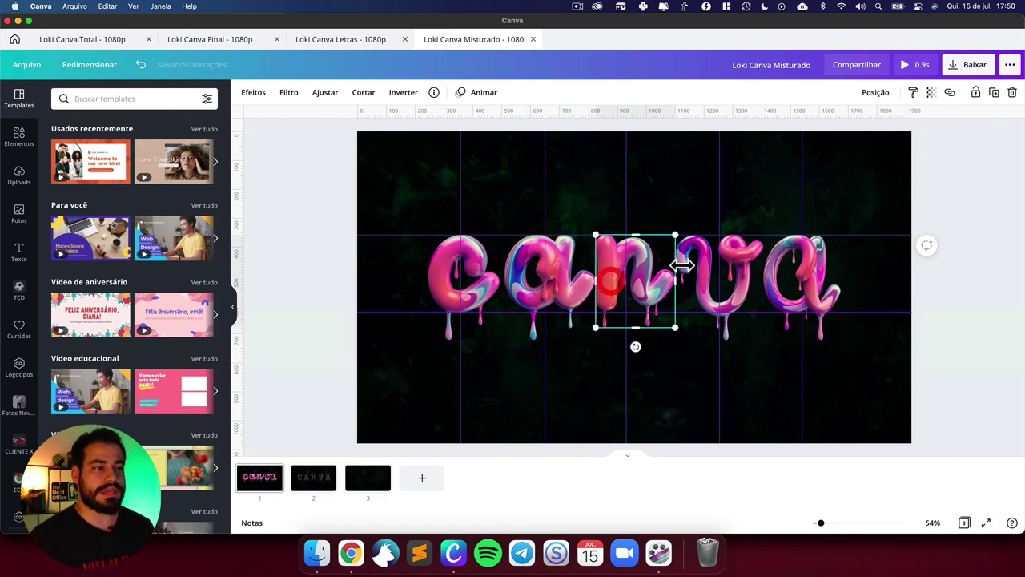
pyautogui.click(702, 275)
pyautogui.click(780, 268)
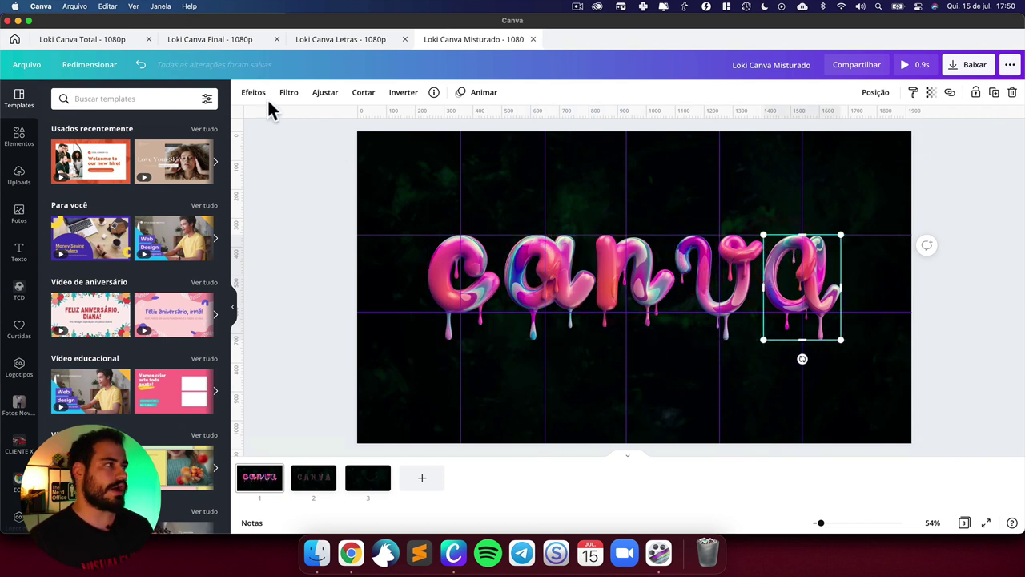
# Step: Review the single-style pages in the design "Loki Canva Total" and the mixed-letter pages in "Loki Canva Final"
pyautogui.click(71, 37)
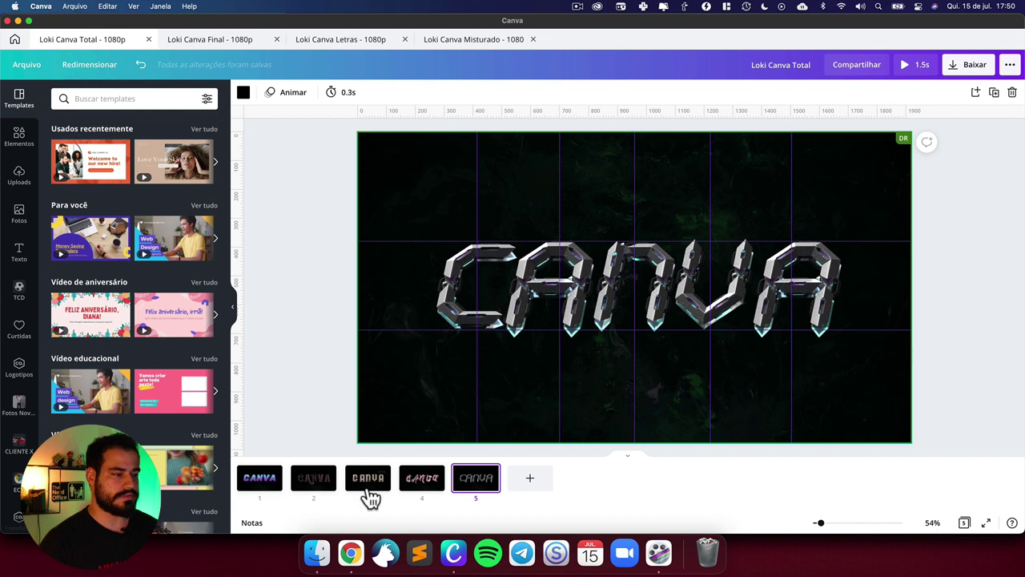
pyautogui.click(200, 37)
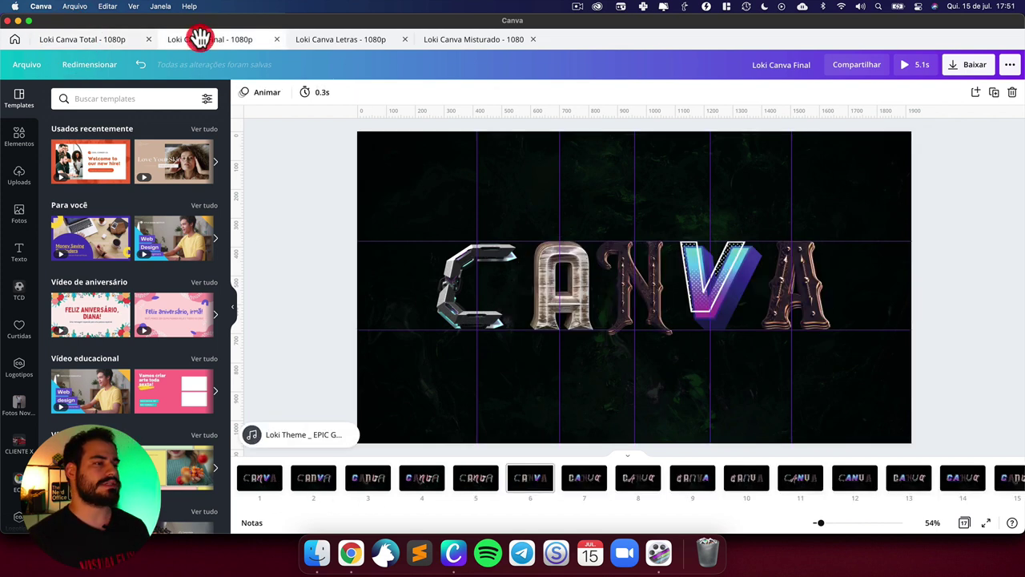
pyautogui.click(309, 486)
pyautogui.click(364, 485)
pyautogui.click(420, 487)
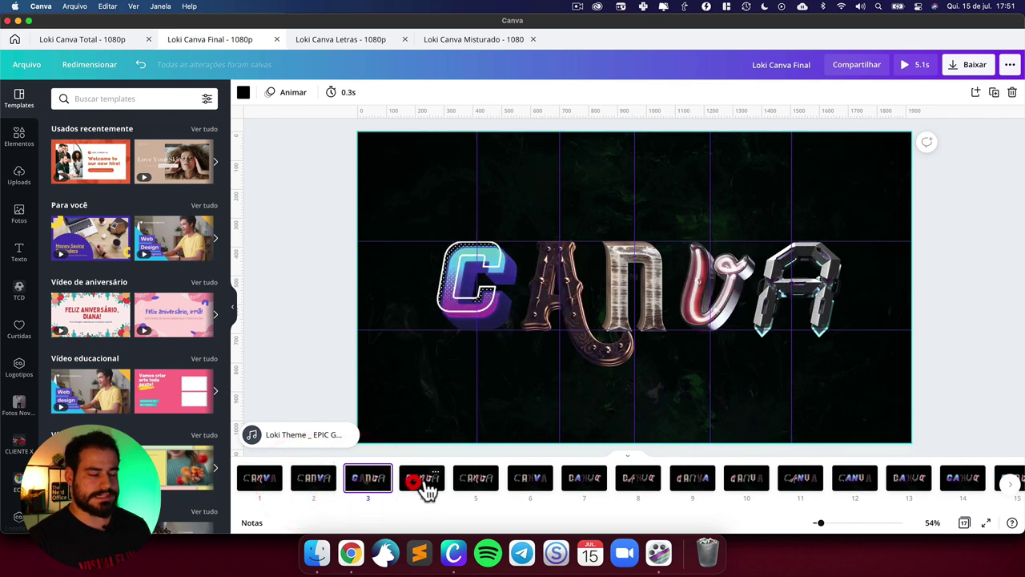
pyautogui.click(476, 489)
pyautogui.click(525, 488)
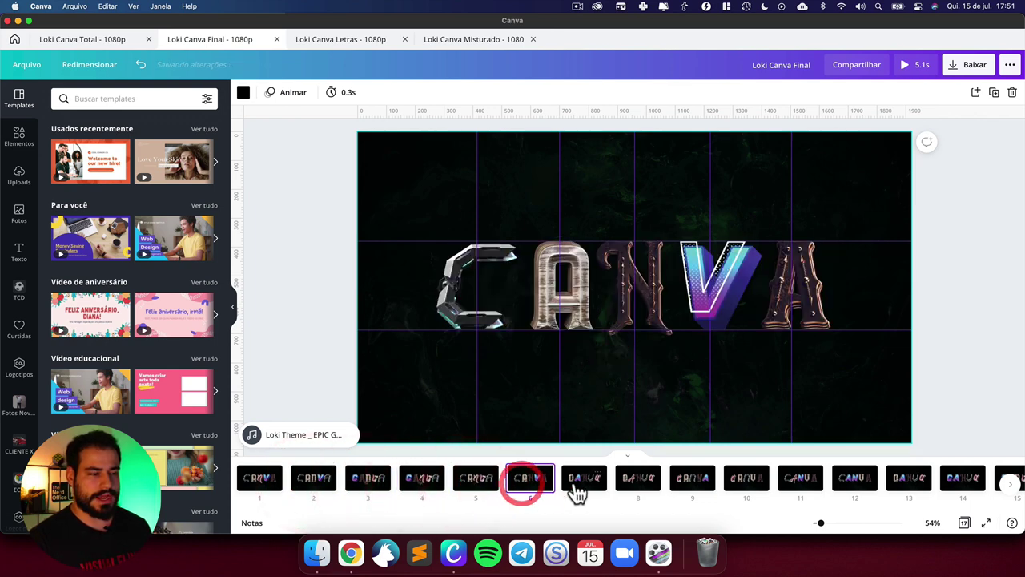
pyautogui.click(575, 490)
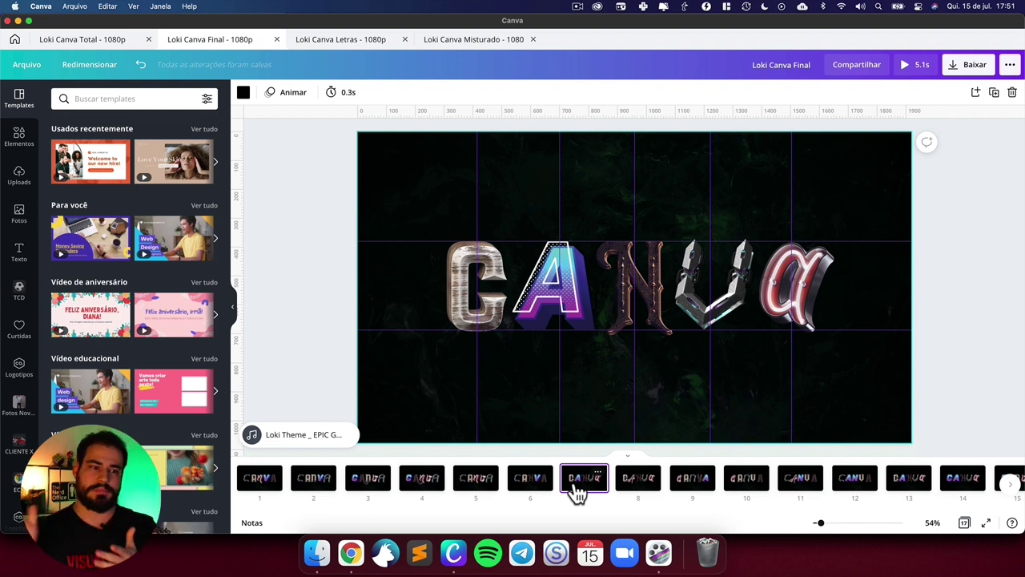
pyautogui.hscroll(5, 670, 485)
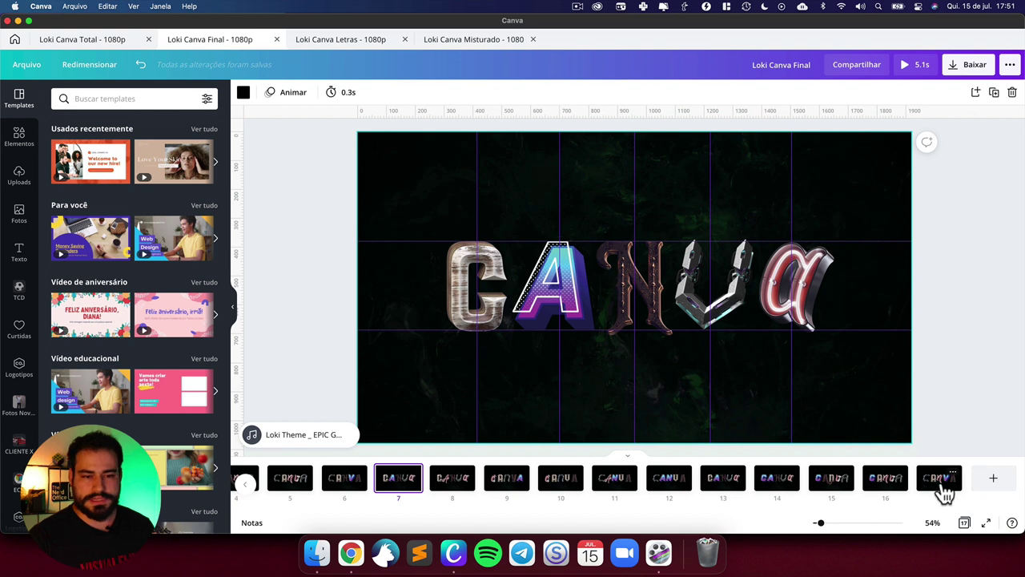
pyautogui.hscroll(-5, 939, 487)
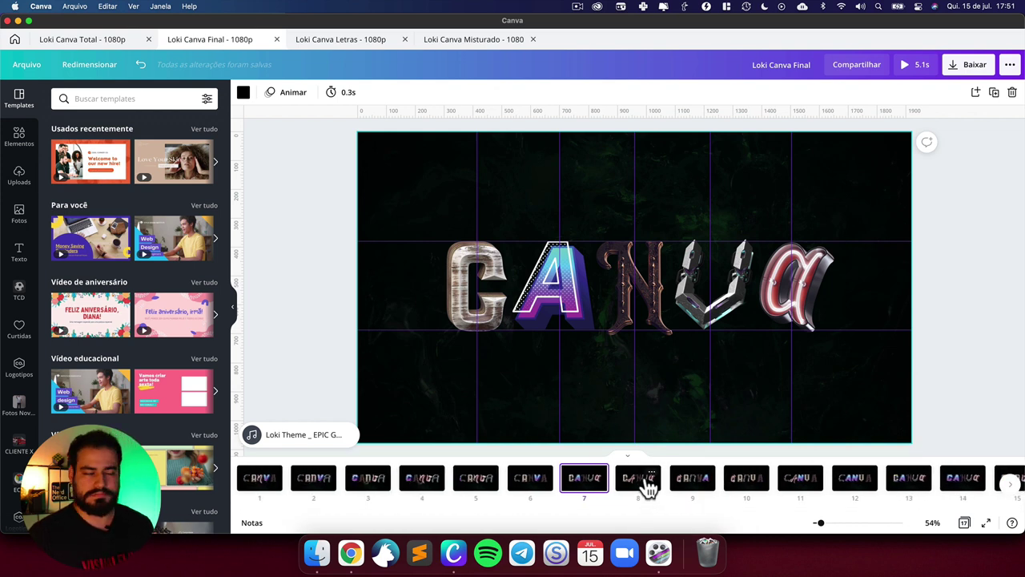
pyautogui.click(317, 272)
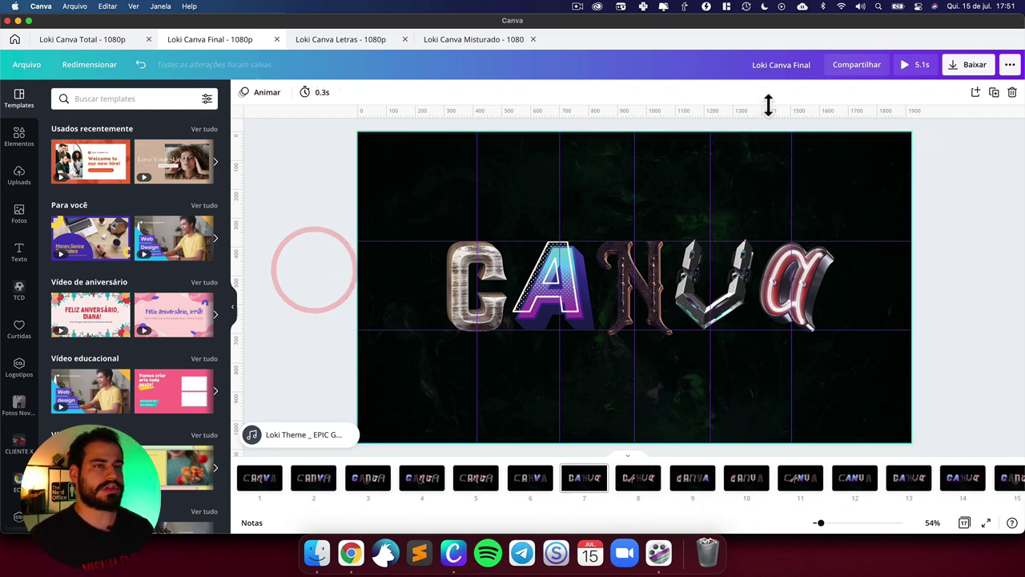
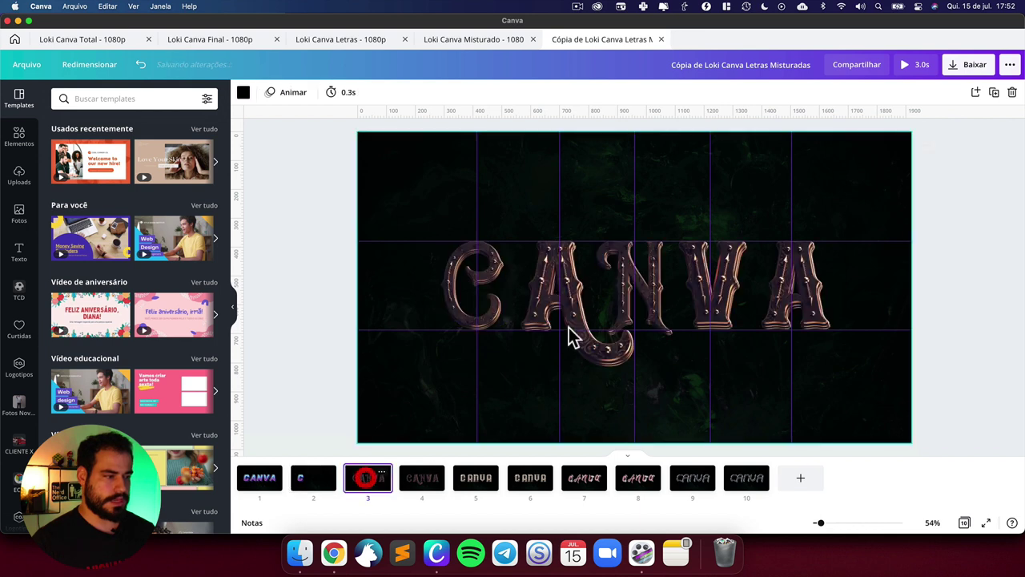
# Step: Copy the ornate bronze first A from page 3 and the wood-textured N from page 5 onto page 2
pyautogui.click(535, 302)
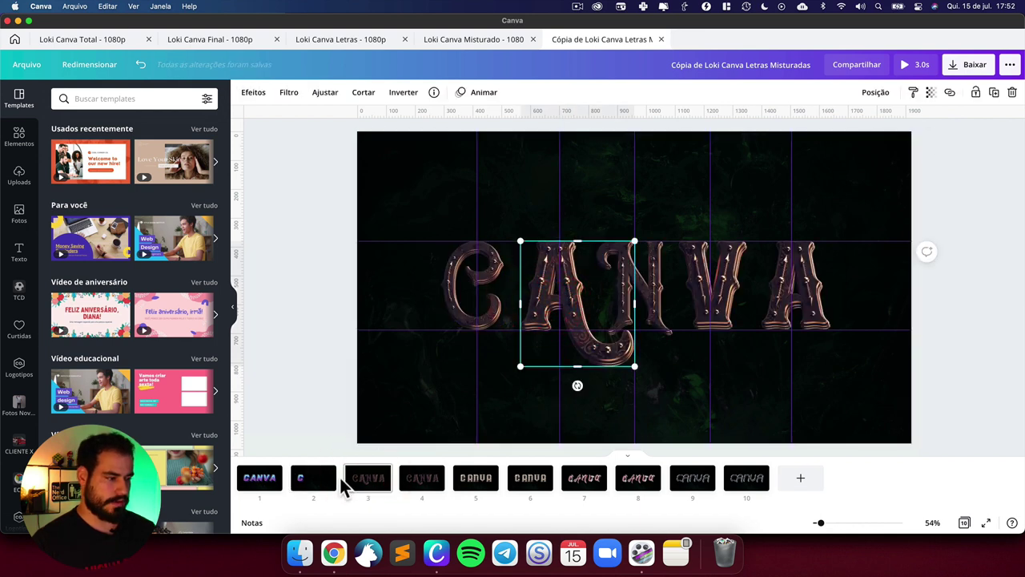
pyautogui.click(314, 484)
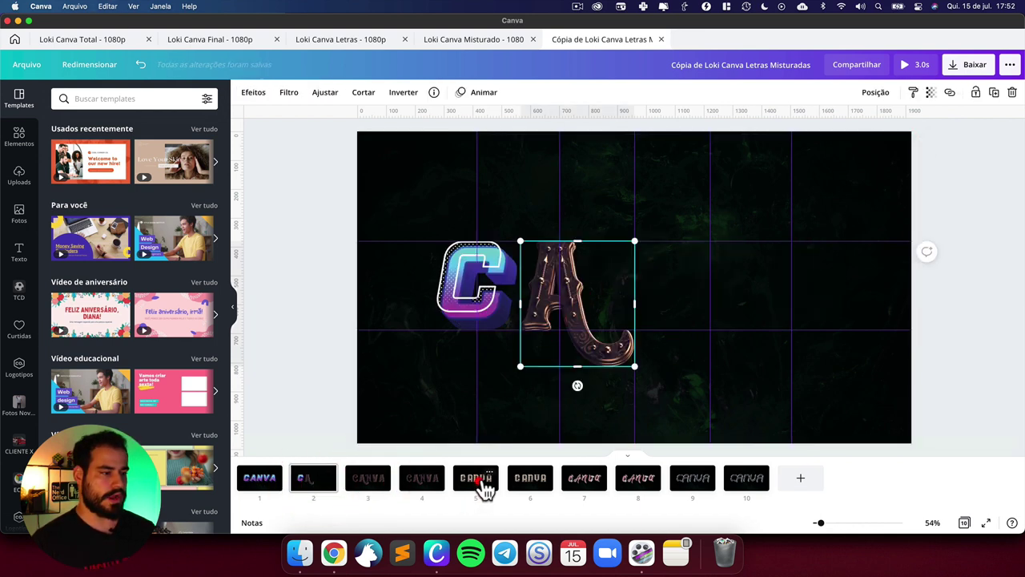
pyautogui.click(478, 482)
pyautogui.click(648, 309)
pyautogui.click(316, 481)
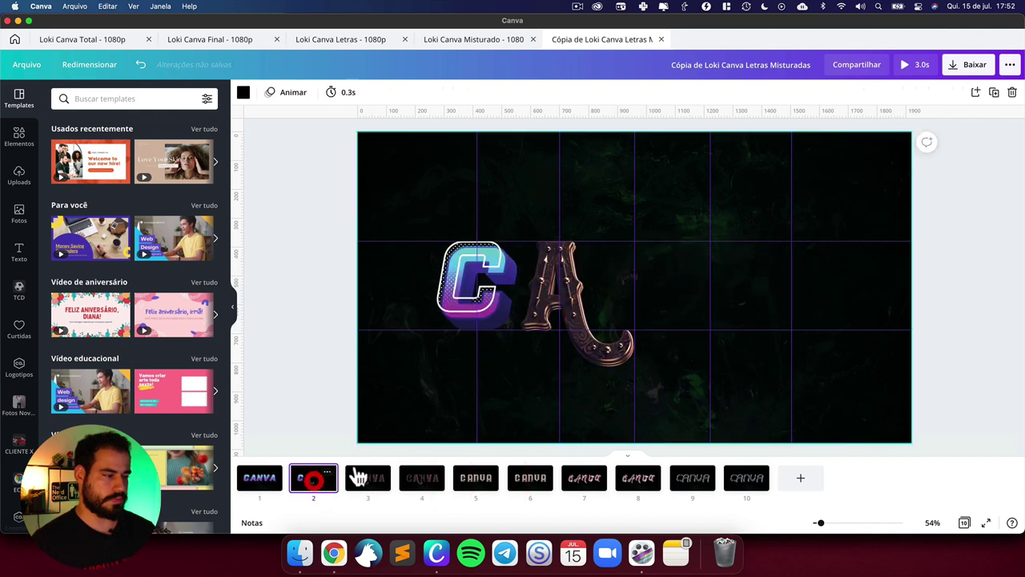
pyautogui.hotkey('ctrl', 'v')
# Step: Copy the red script V from page 7 and the metallic last A from page 9 onto page 2
pyautogui.click(578, 495)
pyautogui.click(718, 286)
pyautogui.click(309, 484)
pyautogui.hotkey('ctrl', 'v')
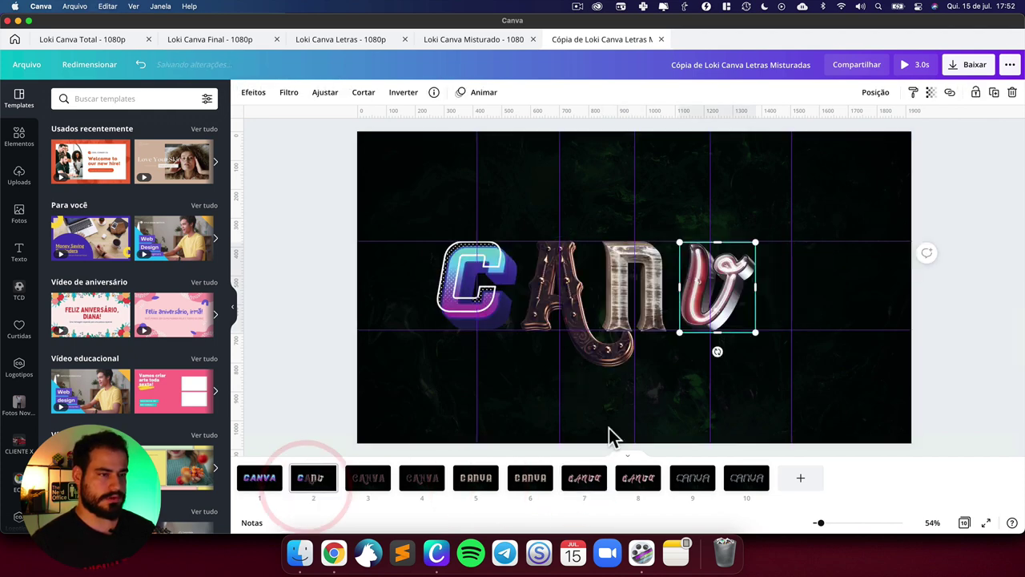
pyautogui.click(707, 495)
pyautogui.click(801, 309)
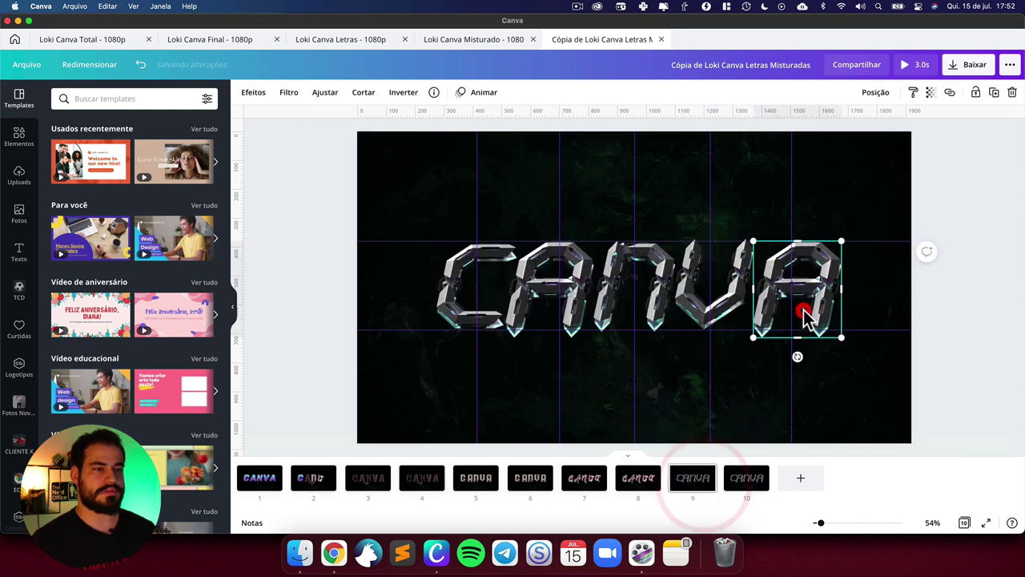
pyautogui.click(313, 488)
pyautogui.hotkey('ctrl', 'v')
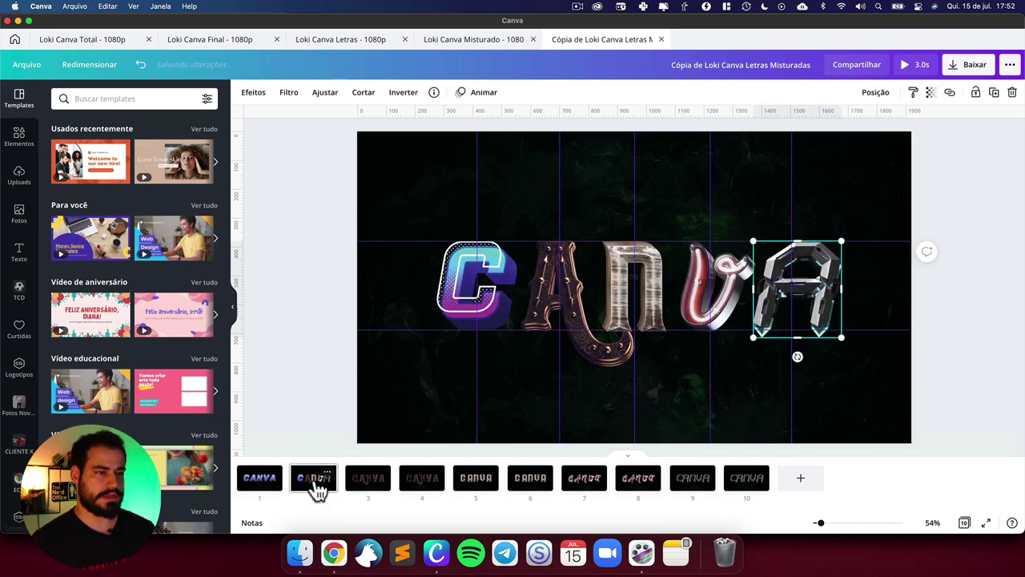
pyautogui.click(271, 381)
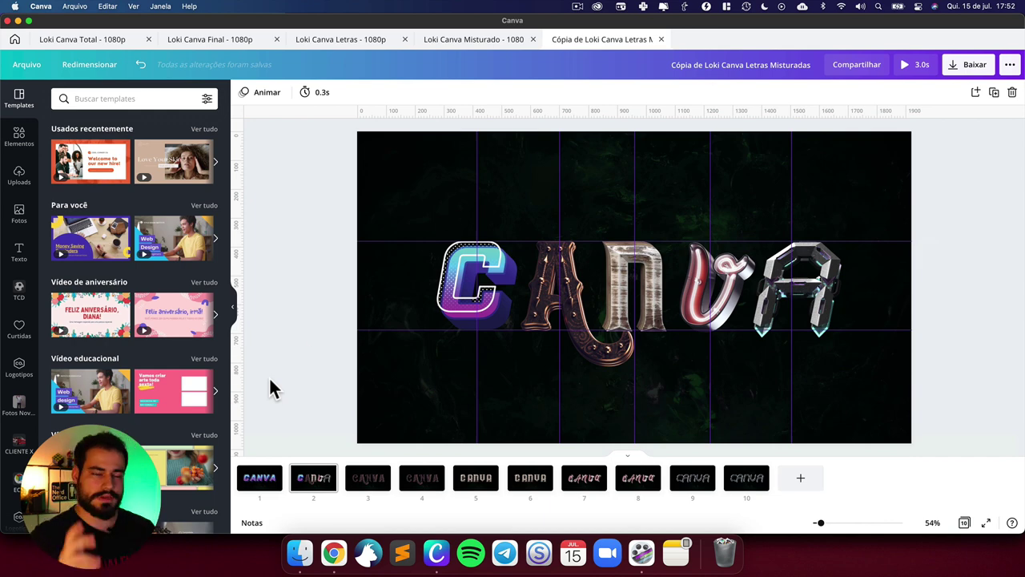
# Step: Switch to Chrome and replay the end of the Loki logo video, pausing to study how its letters change between frames
pyautogui.press('super+Tab')
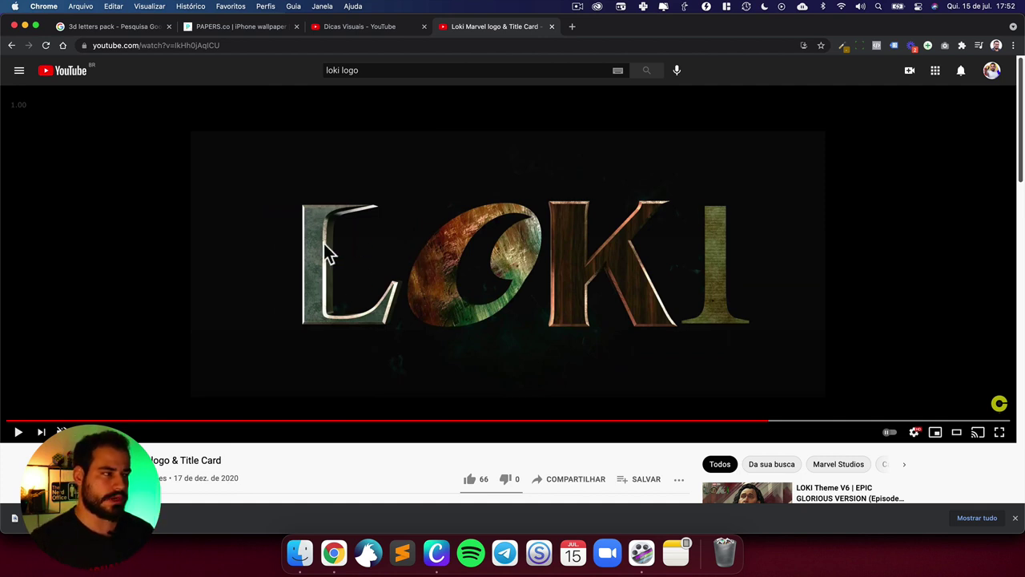
pyautogui.click(517, 317)
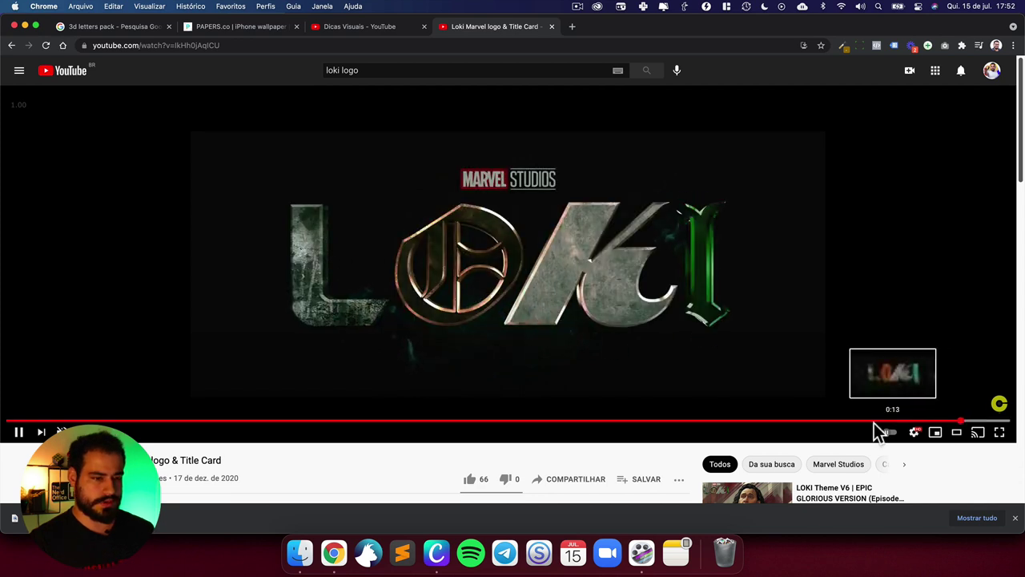
pyautogui.click(825, 422)
pyautogui.click(823, 423)
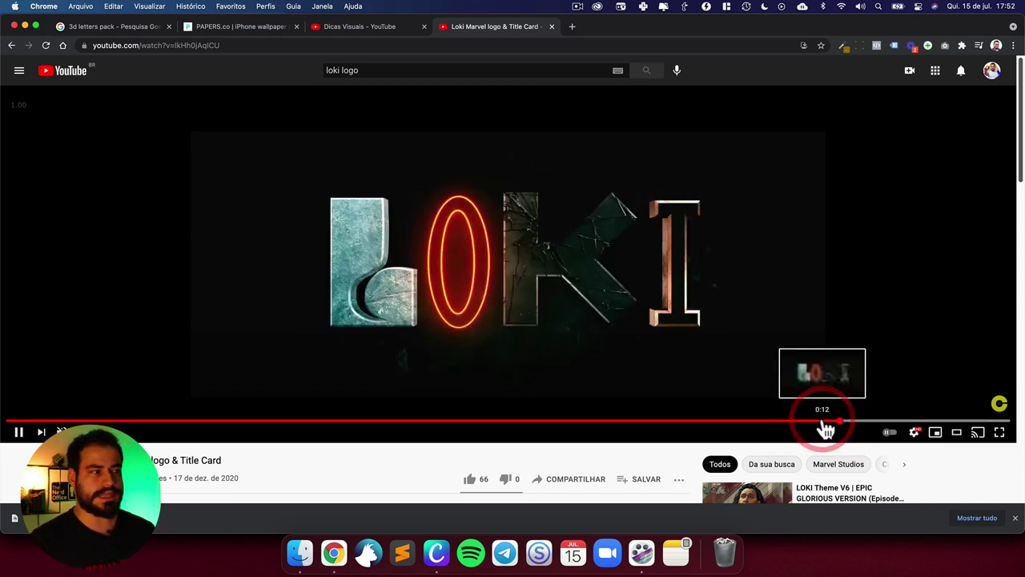
pyautogui.click(824, 423)
pyautogui.click(824, 423)
pyautogui.click(773, 373)
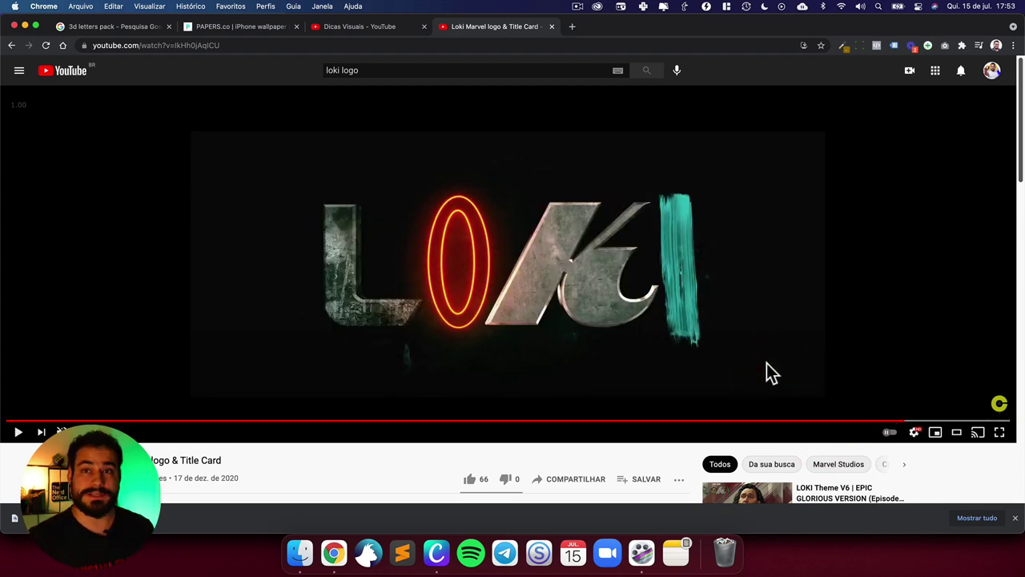
# Step: Return to Canva and duplicate the mixed-letter page 2
pyautogui.press('super+Tab')
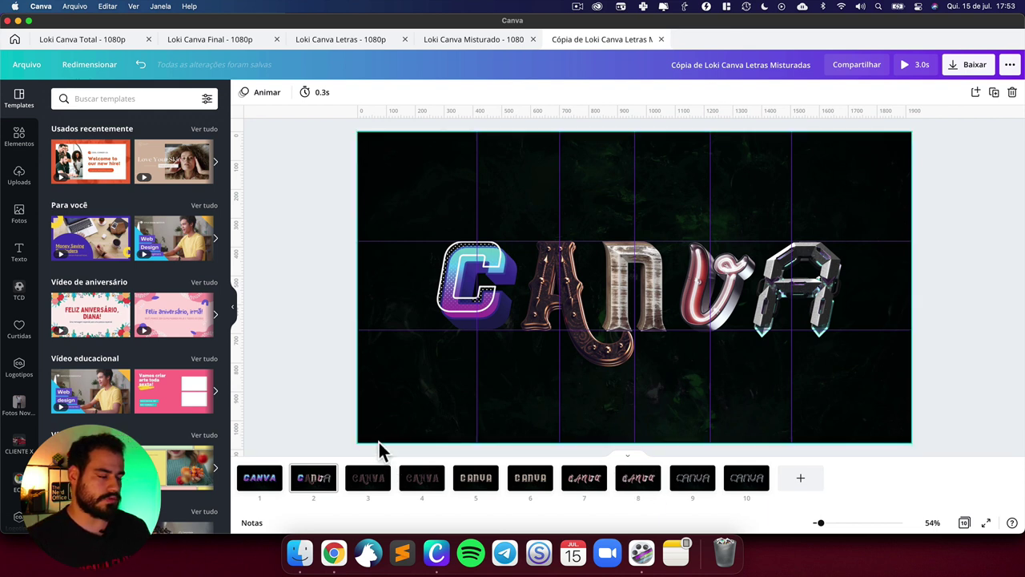
pyautogui.rightClick(331, 479)
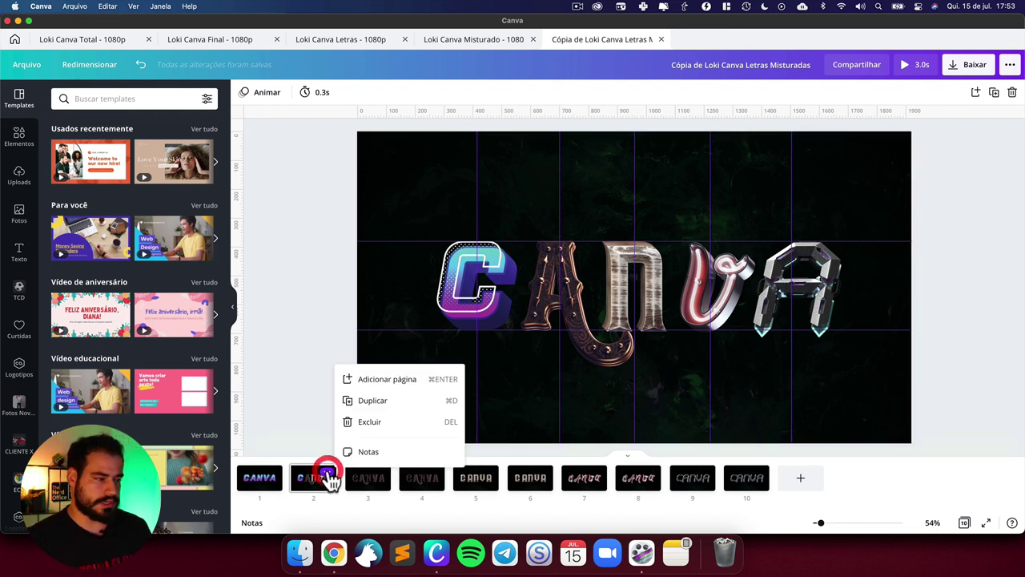
pyautogui.click(378, 407)
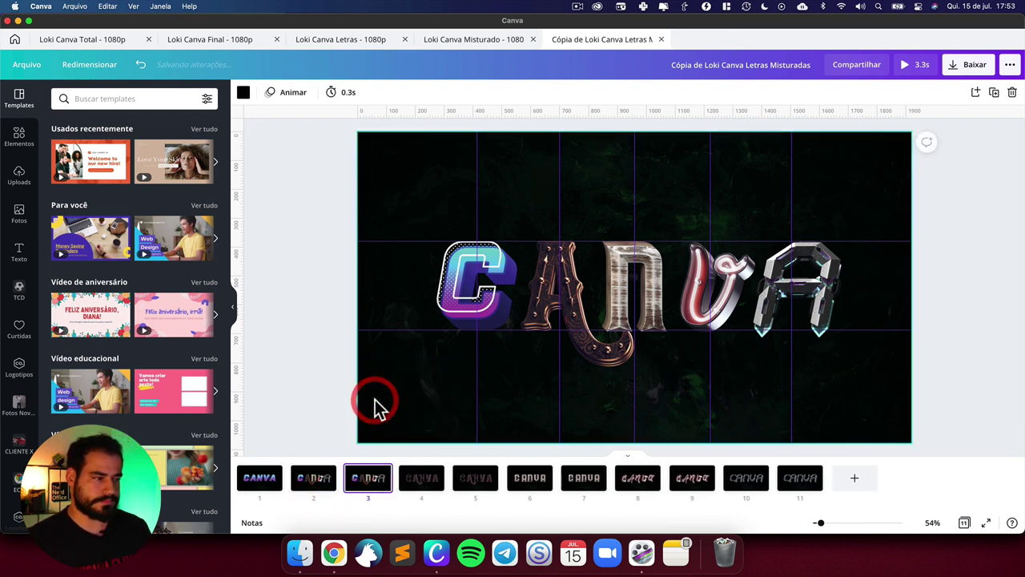
# Step: Replace the bronze first A on page 3 with the wood-textured first A copied from page 6
pyautogui.click(362, 482)
pyautogui.click(552, 314)
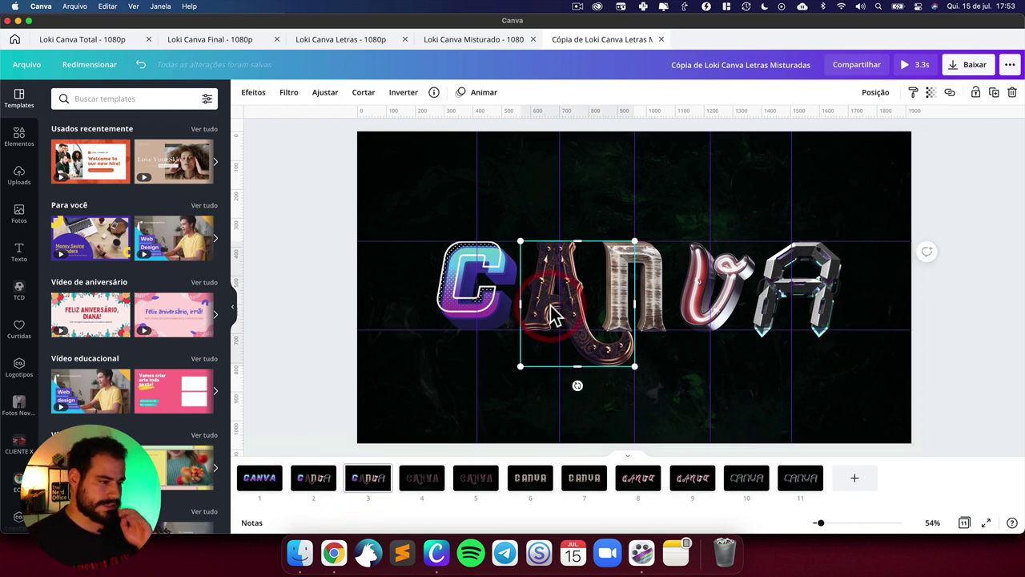
pyautogui.press('Delete')
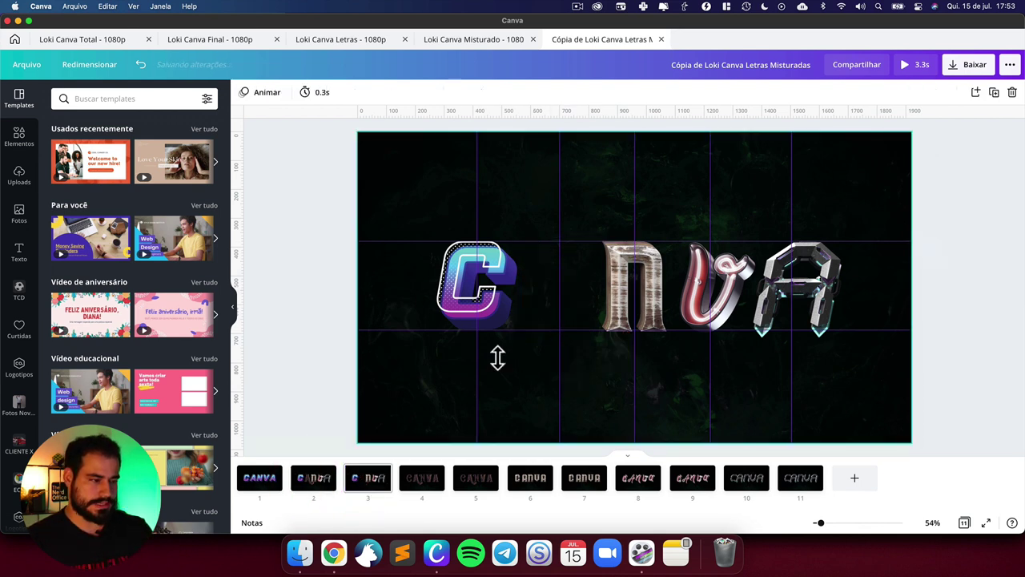
pyautogui.click(527, 481)
pyautogui.click(570, 300)
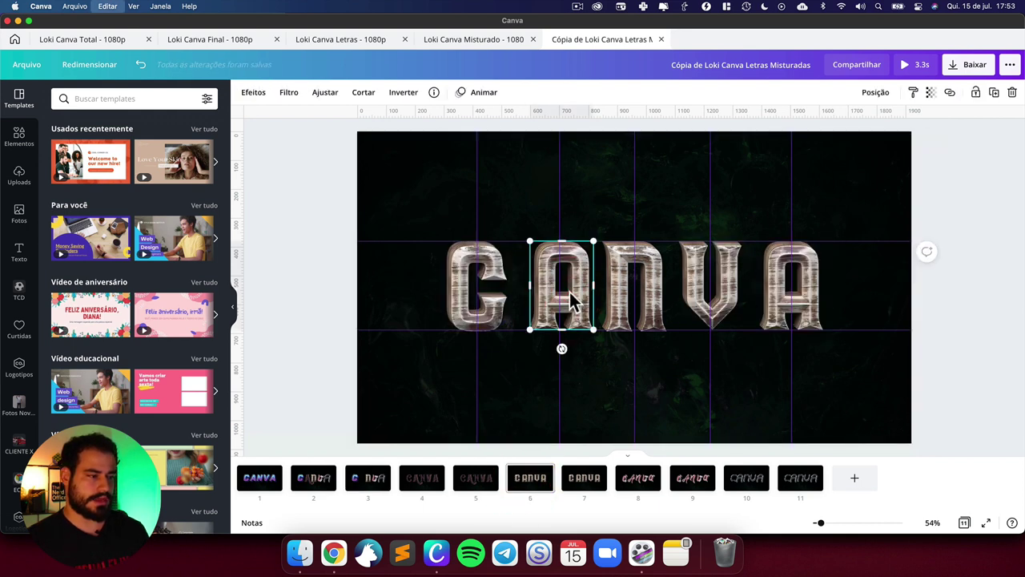
pyautogui.click(362, 482)
pyautogui.press('super+v')
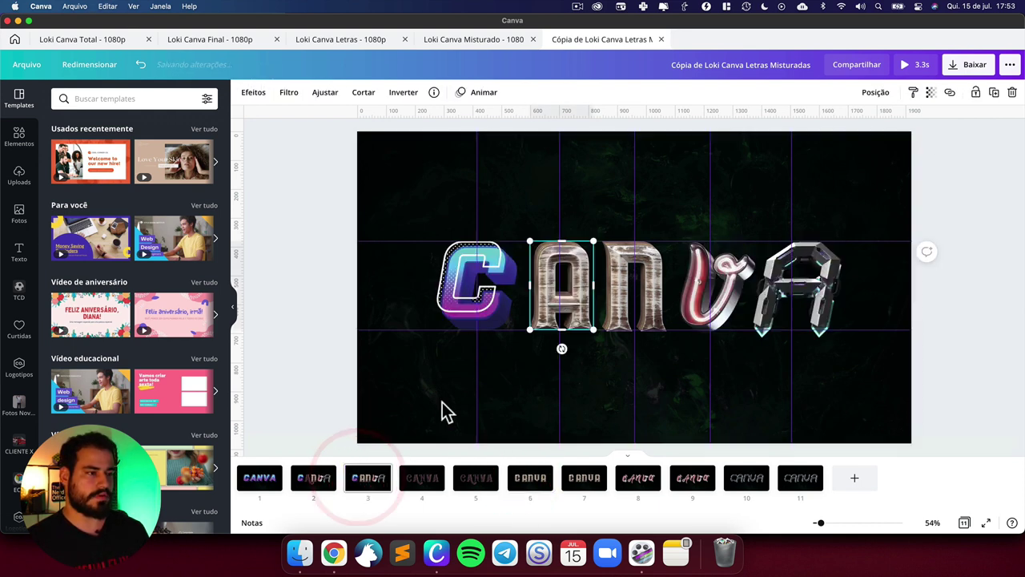
# Step: Replace the wood-textured N on page 3 with the ornate bronze N copied from page 4
pyautogui.click(422, 480)
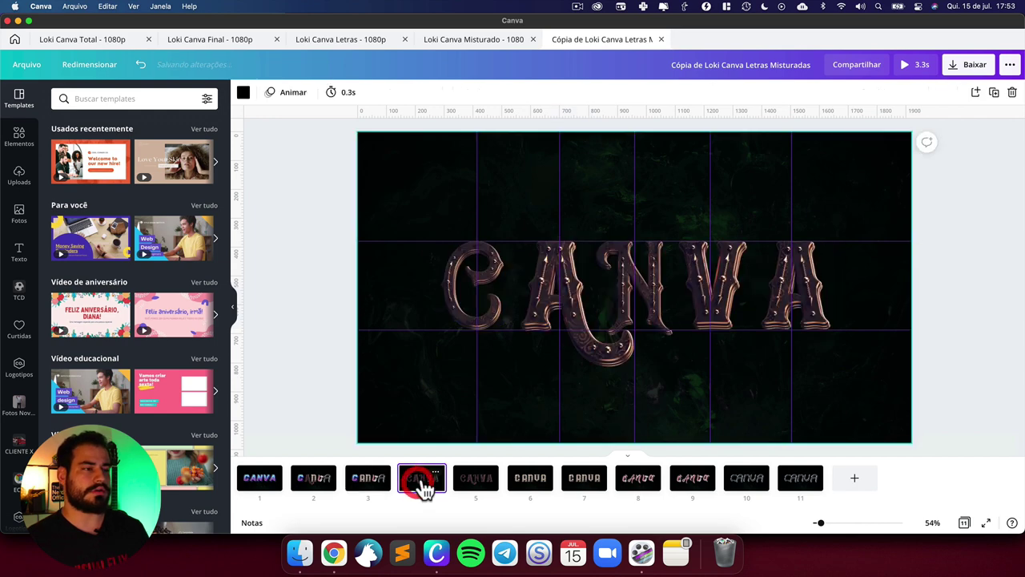
pyautogui.moveTo(641, 290); pyautogui.dragTo(556, 308)
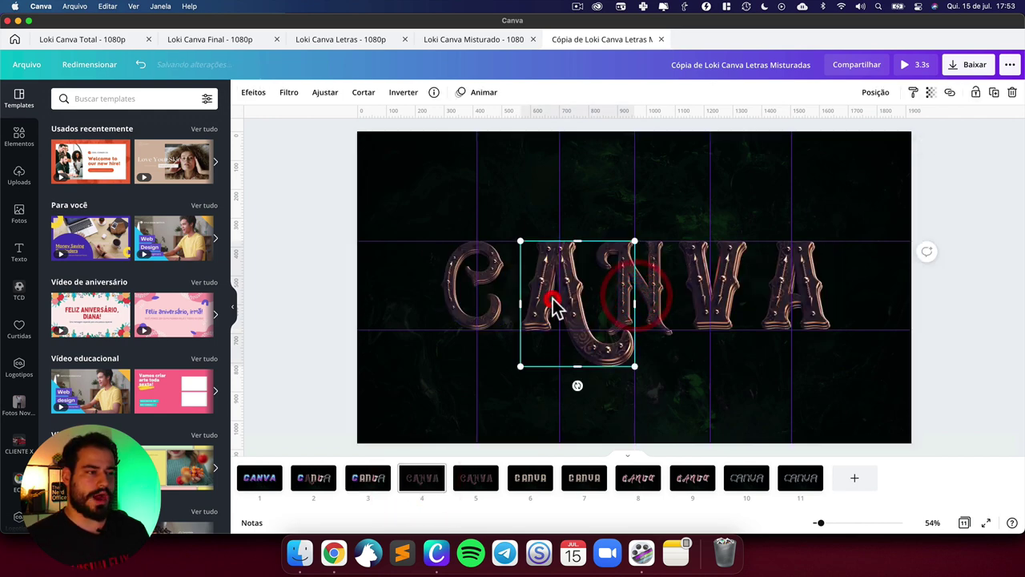
pyautogui.click(653, 290)
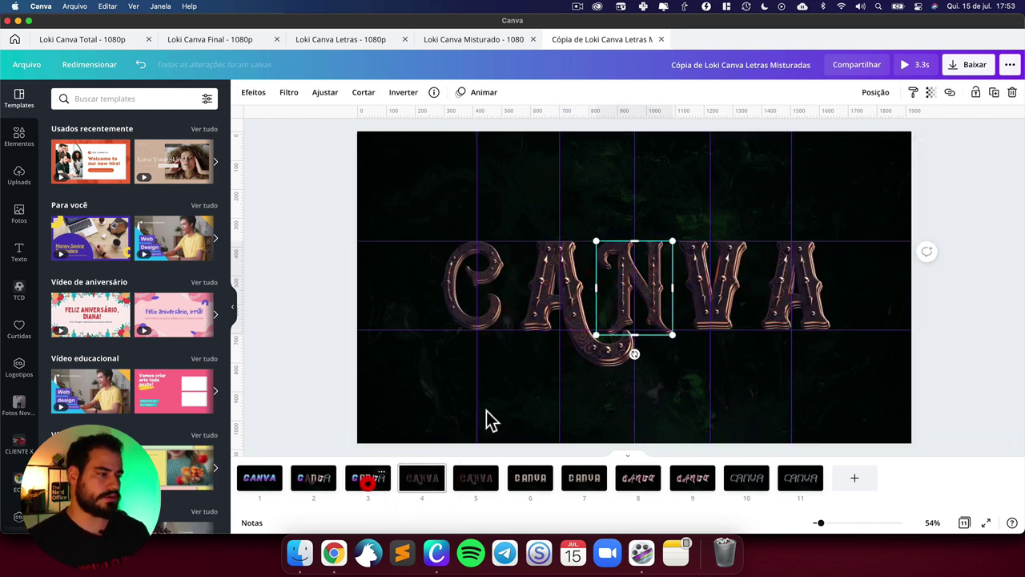
pyautogui.click(368, 481)
pyautogui.click(637, 303)
pyautogui.press('Delete')
pyautogui.press('super+v')
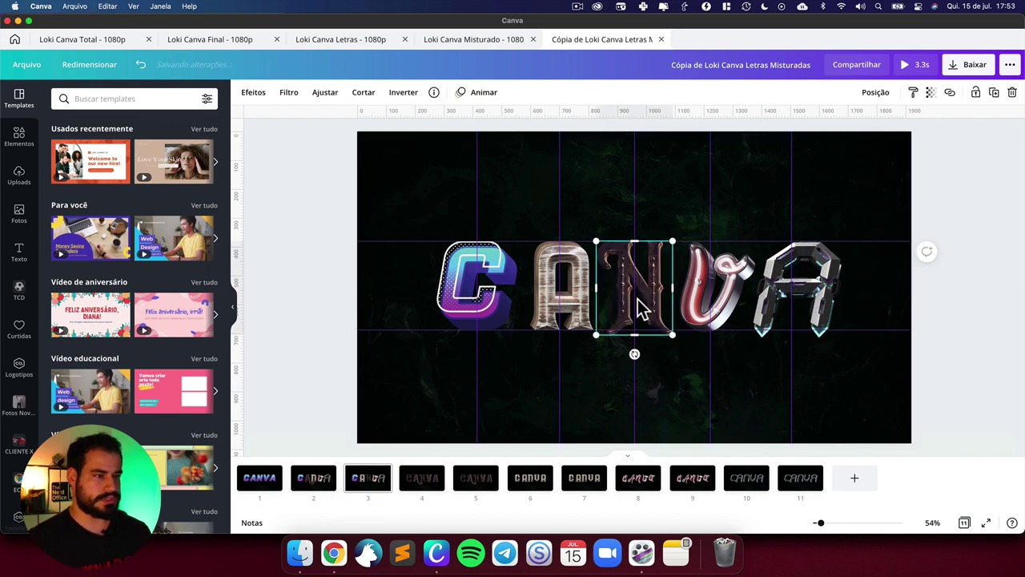
# Step: Examine the individual letters on page 3 and compare them with page 2 to decide which styles still need changing
pyautogui.click(694, 304)
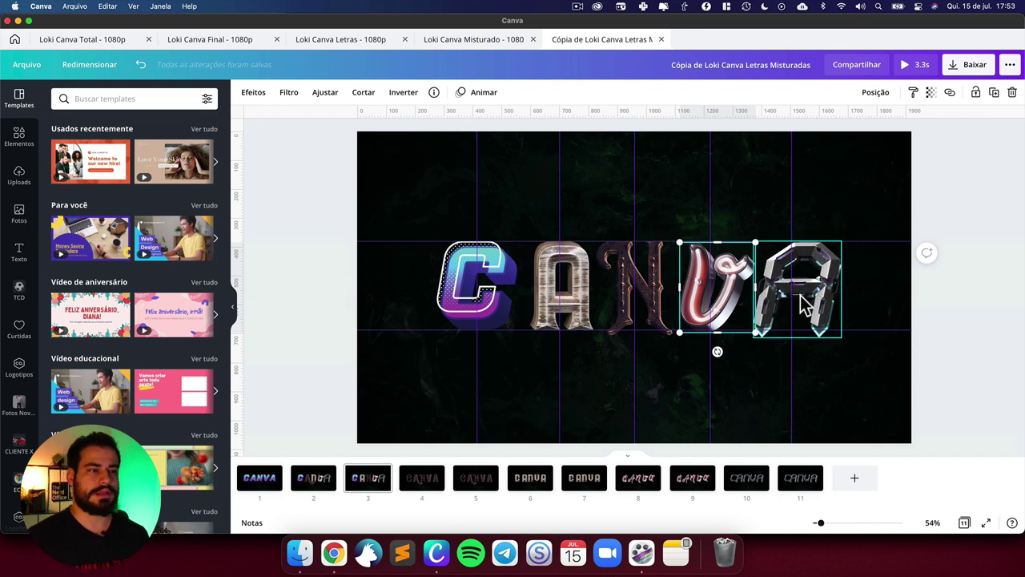
pyautogui.moveTo(397, 365); pyautogui.dragTo(962, 290)
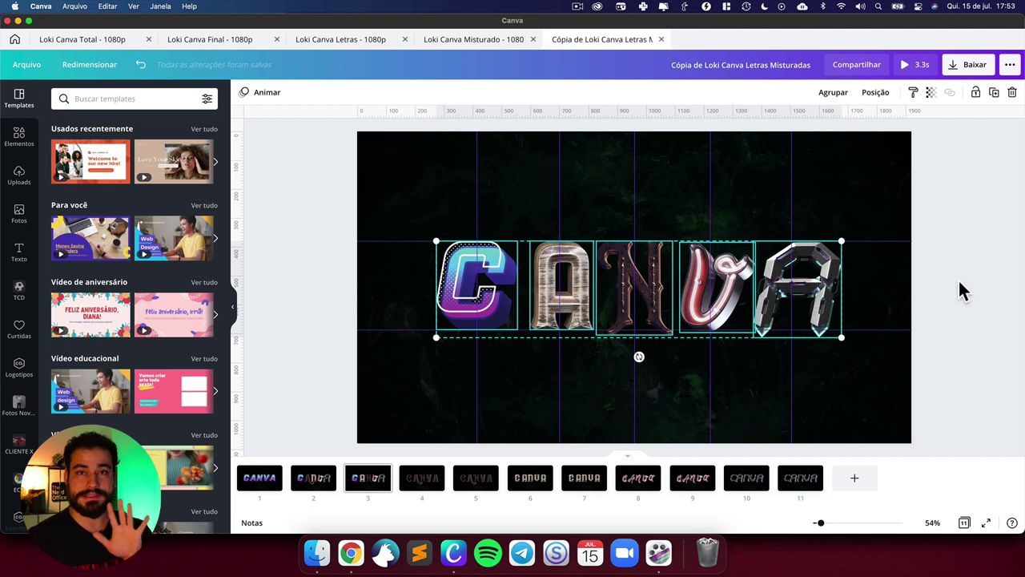
pyautogui.click(837, 373)
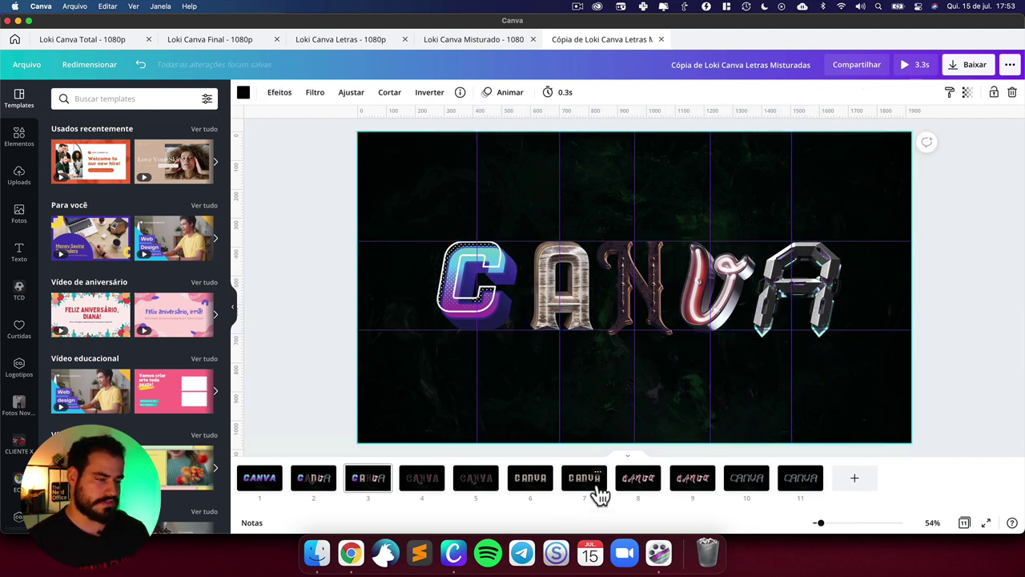
pyautogui.click(584, 286)
pyautogui.click(645, 280)
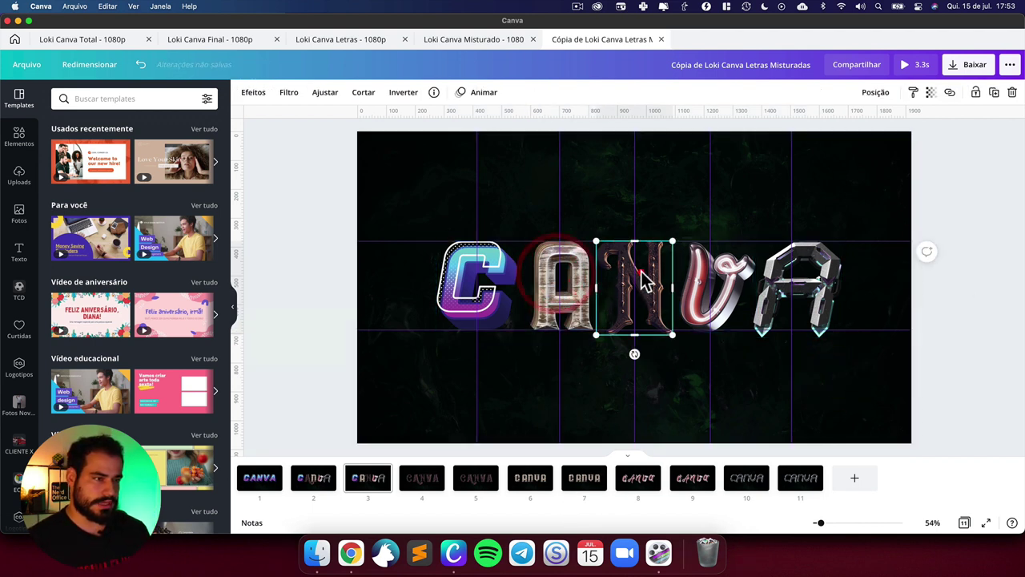
pyautogui.click(530, 481)
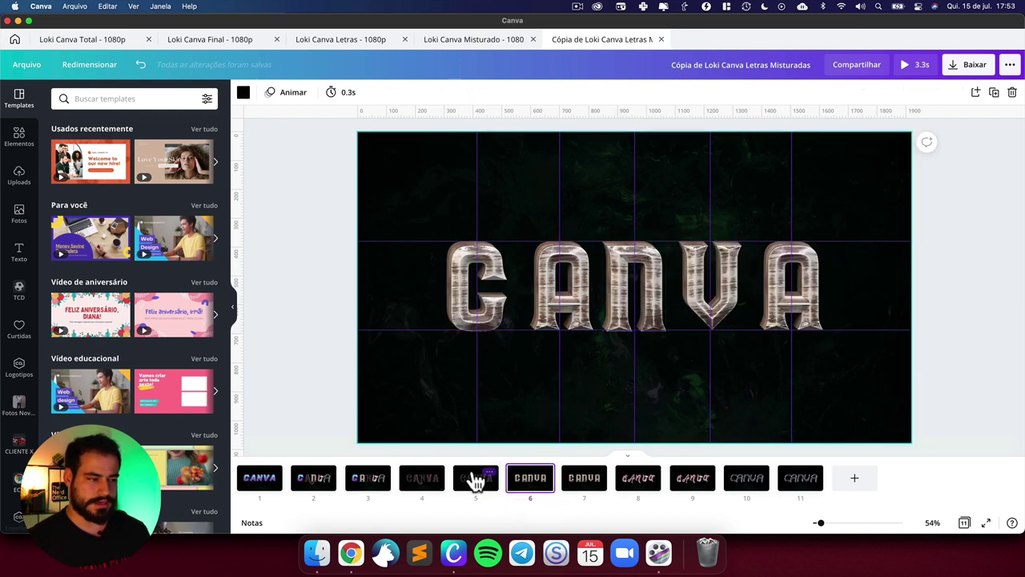
pyautogui.click(361, 490)
pyautogui.click(313, 489)
pyautogui.click(360, 490)
pyautogui.click(316, 486)
pyautogui.click(364, 488)
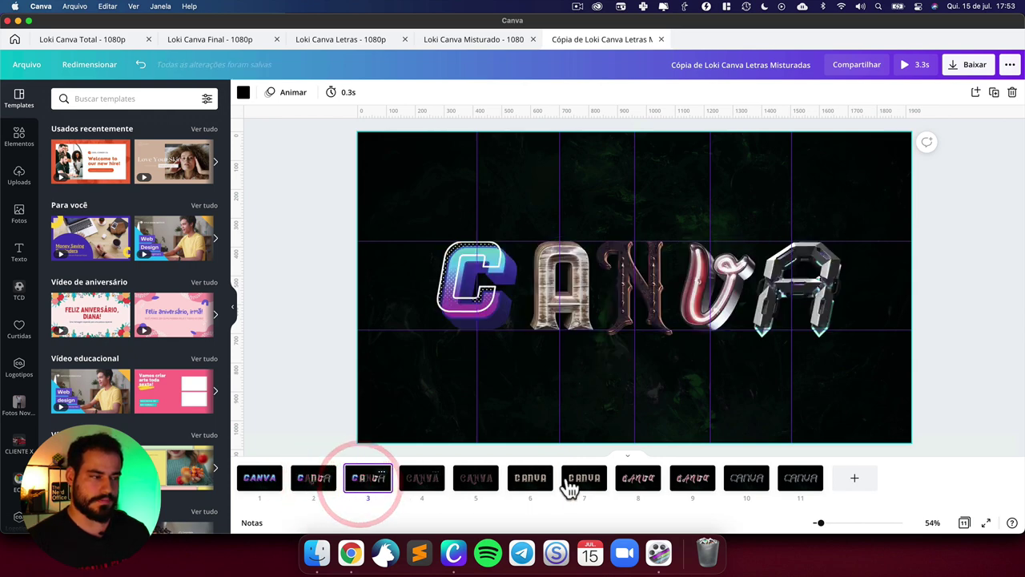
# Step: Replace the red neon V on page 3 with the metallic robotic V copied from page 10
pyautogui.click(741, 490)
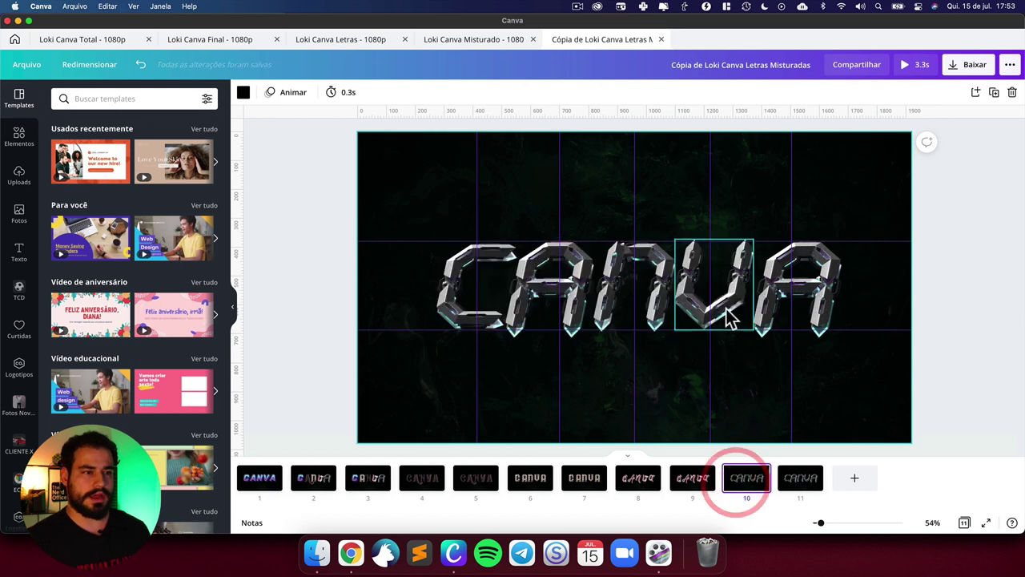
pyautogui.click(724, 308)
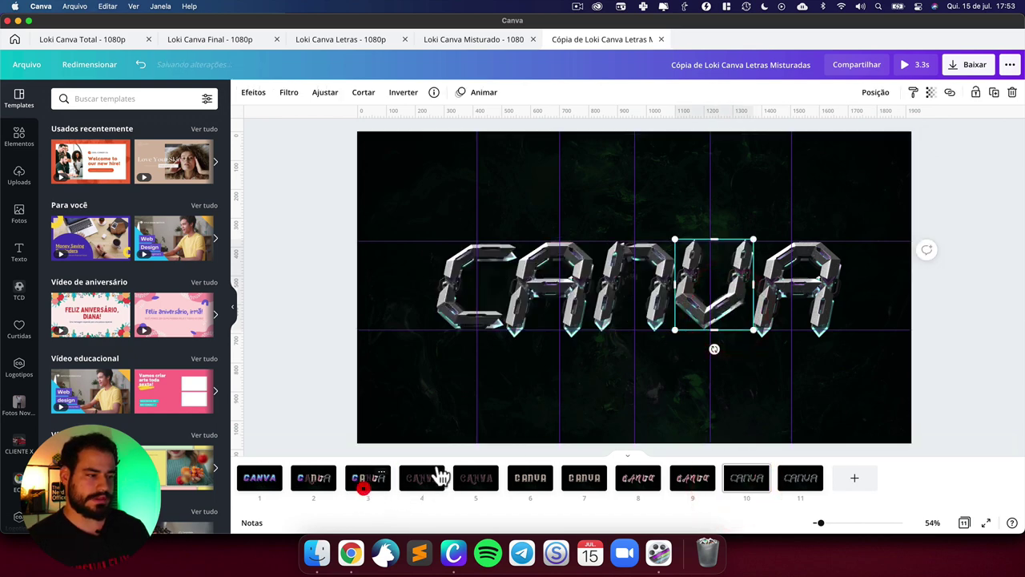
pyautogui.click(366, 486)
pyautogui.click(725, 272)
pyautogui.press('Delete')
pyautogui.hotkey('ctrl', 'v')
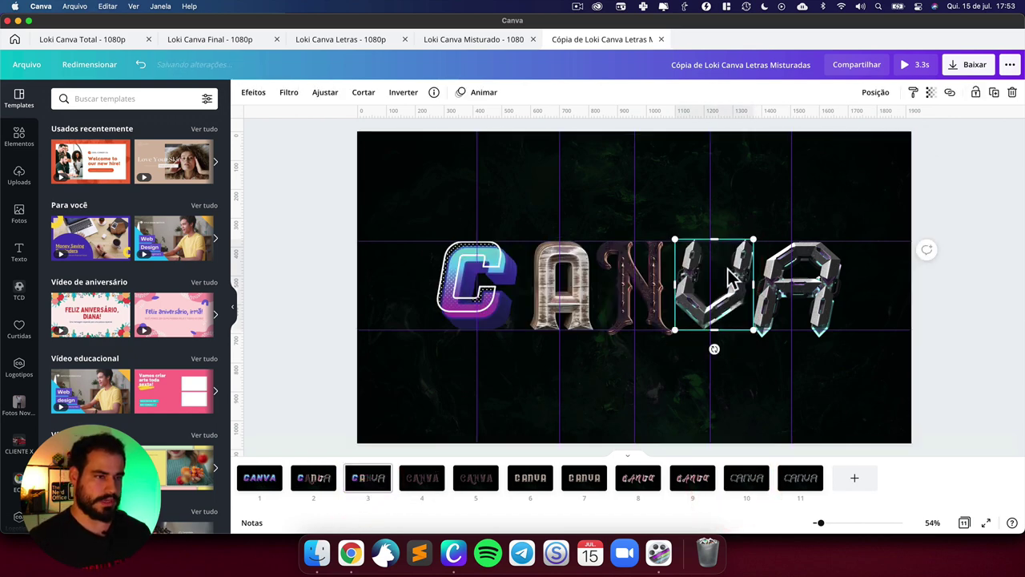
# Step: Replace the metallic last A on page 3 with the red neon last A copied from page 9
pyautogui.click(805, 274)
pyautogui.press('Delete')
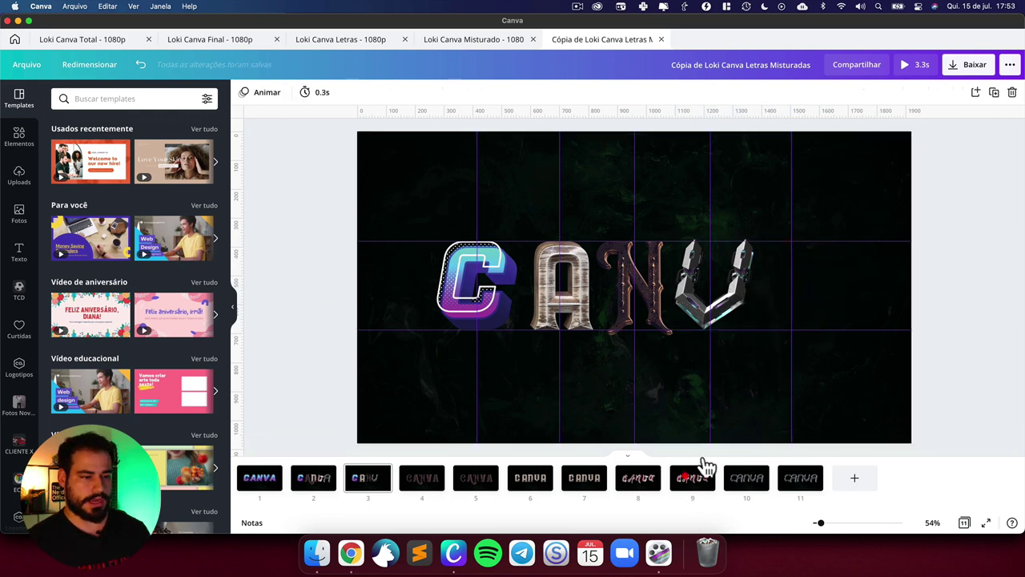
pyautogui.click(693, 485)
pyautogui.click(781, 280)
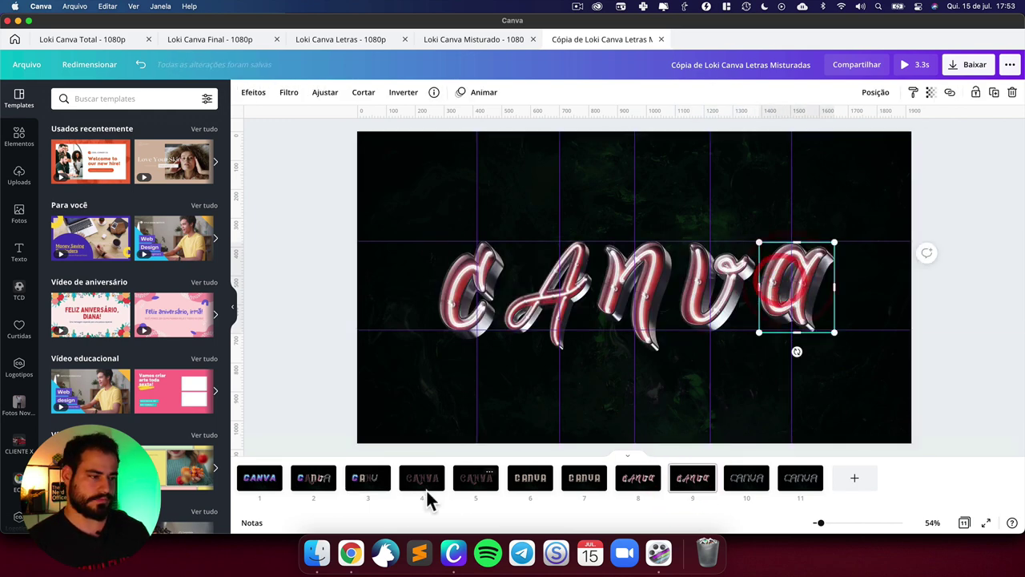
pyautogui.click(382, 491)
pyautogui.hotkey('ctrl', 'v')
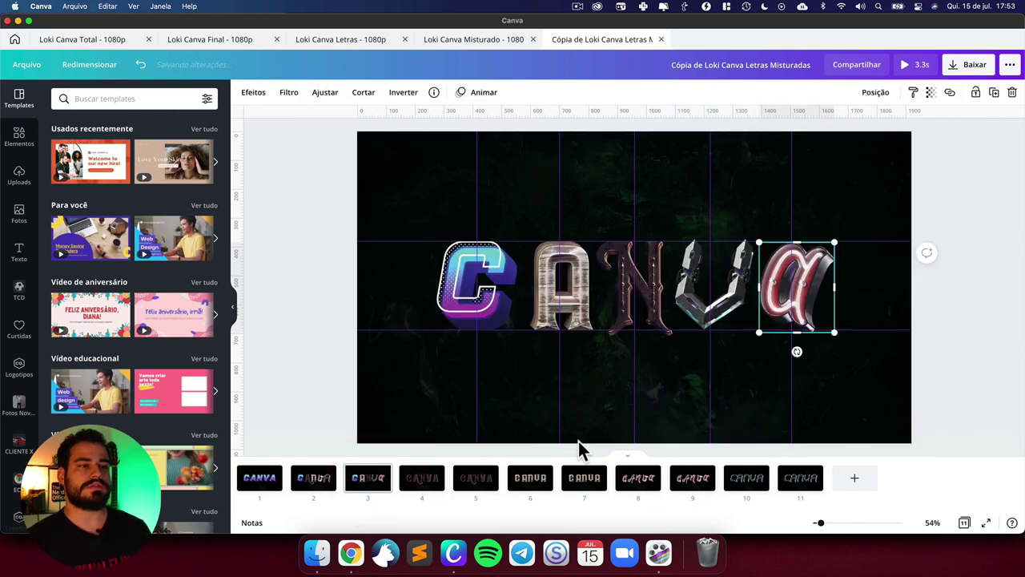
# Step: Compare pages 2 and 3, and duplicate page 3
pyautogui.click(309, 488)
pyautogui.click(361, 490)
pyautogui.click(315, 492)
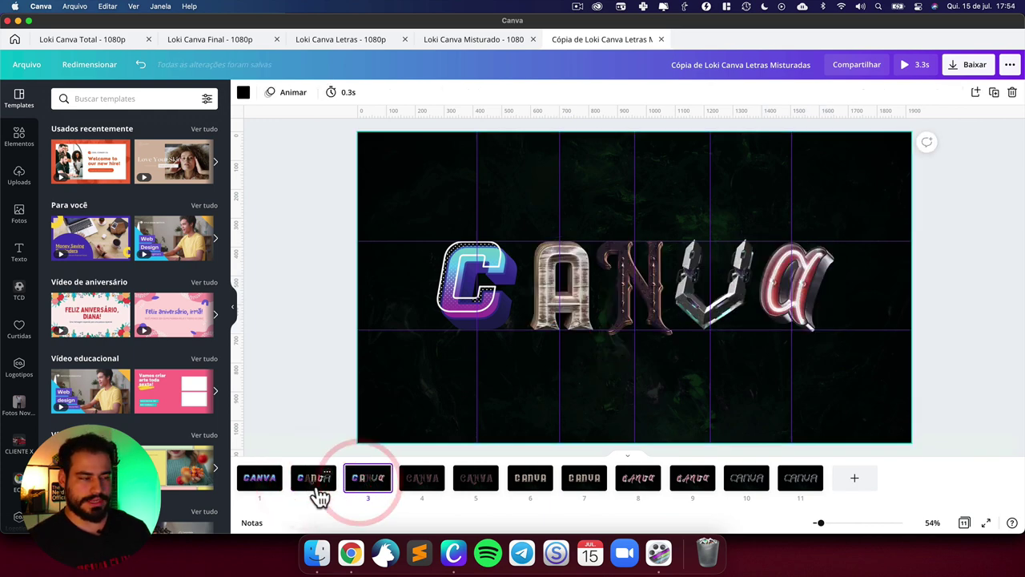
pyautogui.click(374, 493)
pyautogui.click(381, 473)
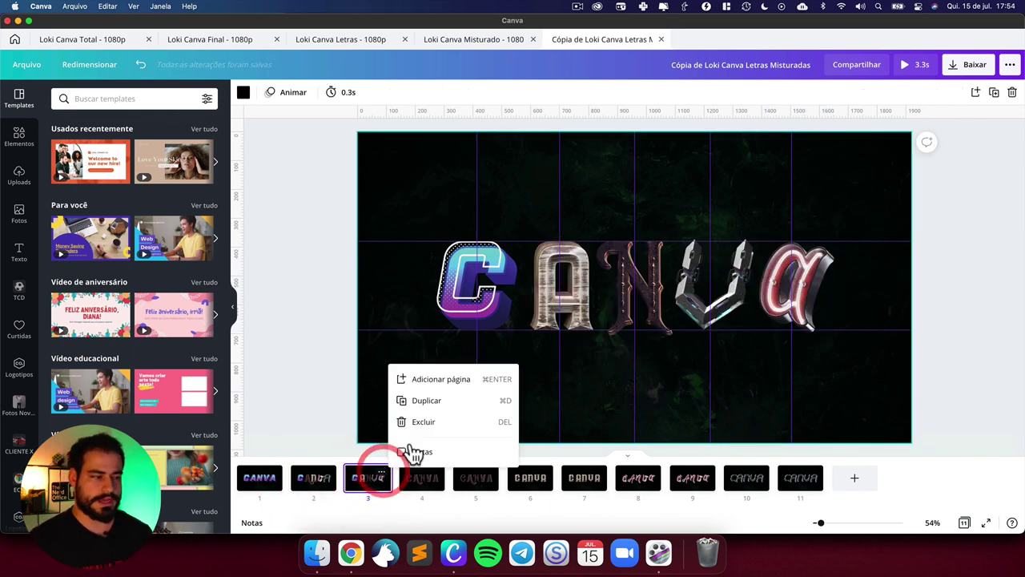
pyautogui.click(435, 407)
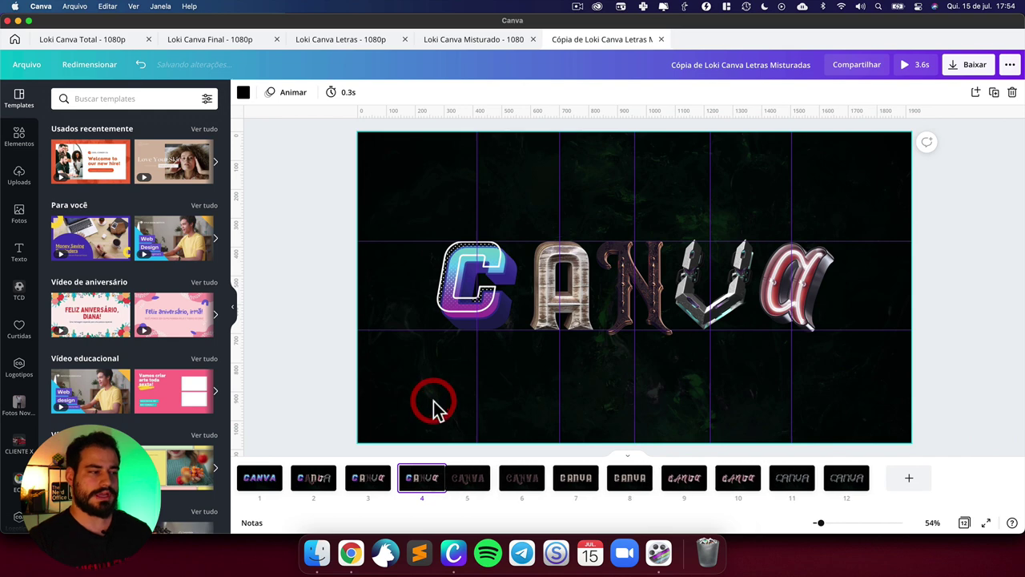
# Step: Replace the blue-purple C on page 4 with the ornate bronze C copied from page 5
pyautogui.click(470, 490)
pyautogui.click(490, 305)
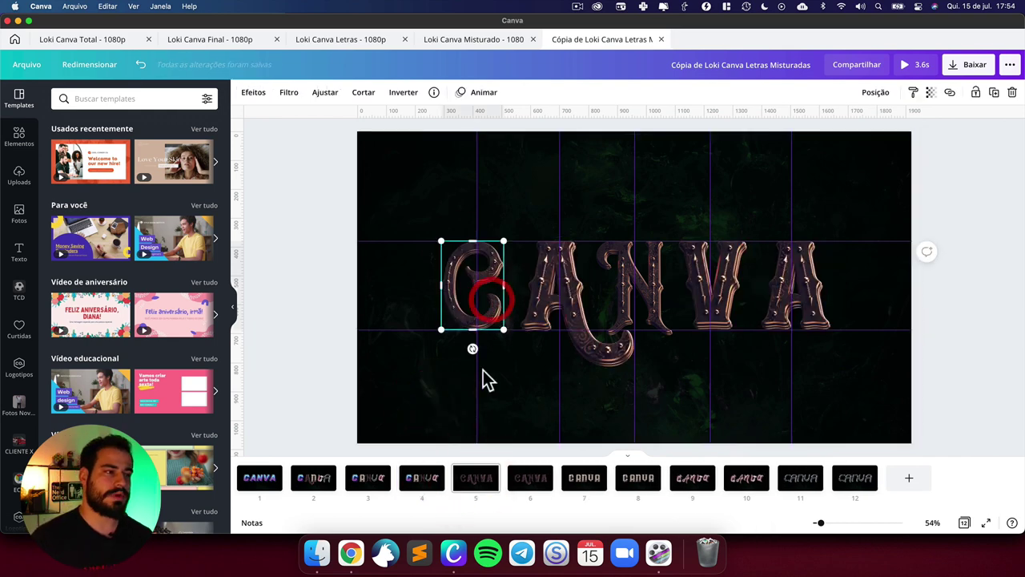
pyautogui.click(422, 481)
pyautogui.click(457, 321)
pyautogui.press('BackSpace')
pyautogui.press('super+v')
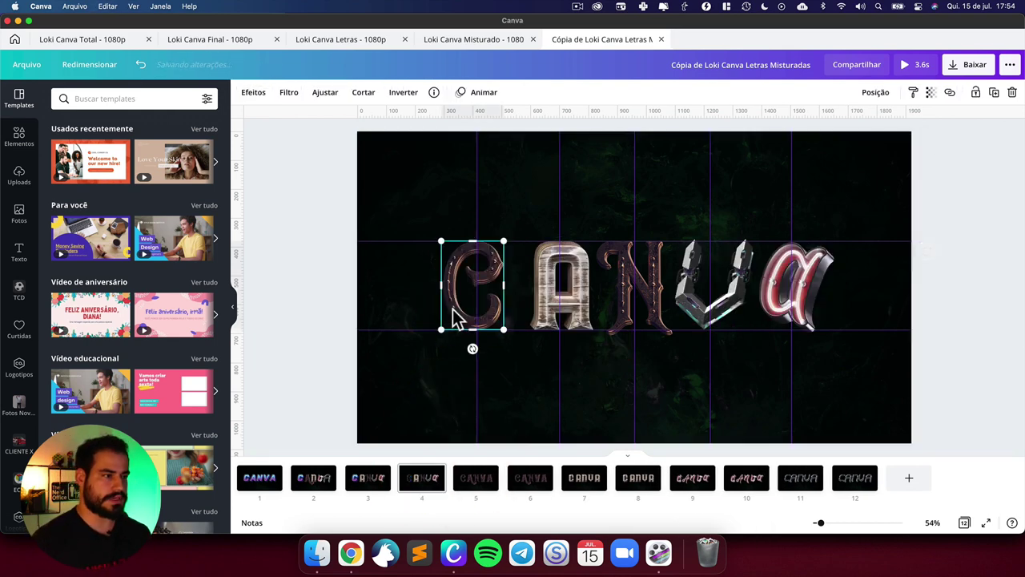
# Step: Replace the wood-textured first A on page 4 with the blue-purple first A copied from page 1
pyautogui.click(255, 487)
pyautogui.click(533, 303)
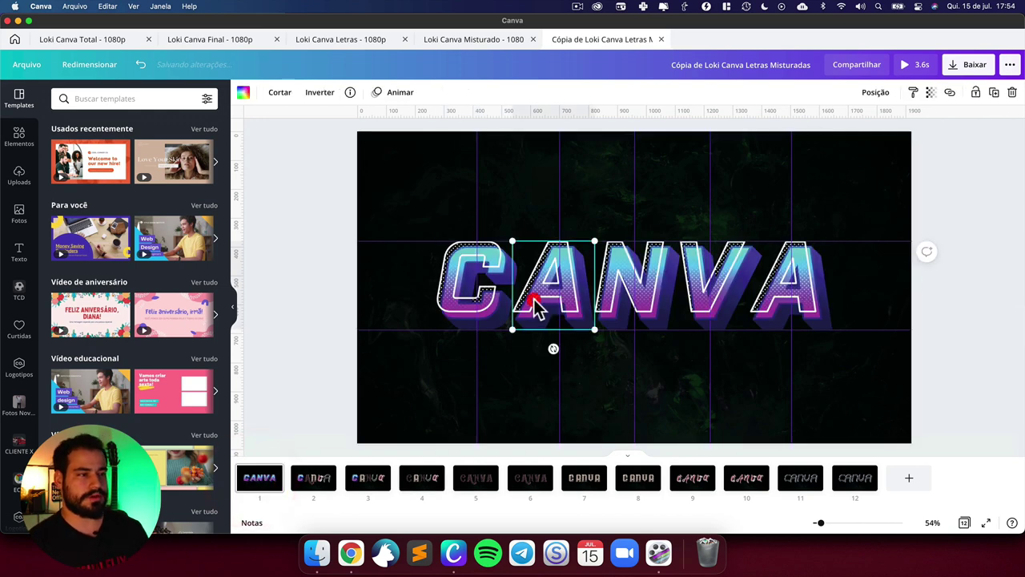
pyautogui.click(422, 477)
pyautogui.click(550, 293)
pyautogui.press('BackSpace')
pyautogui.press('super+v')
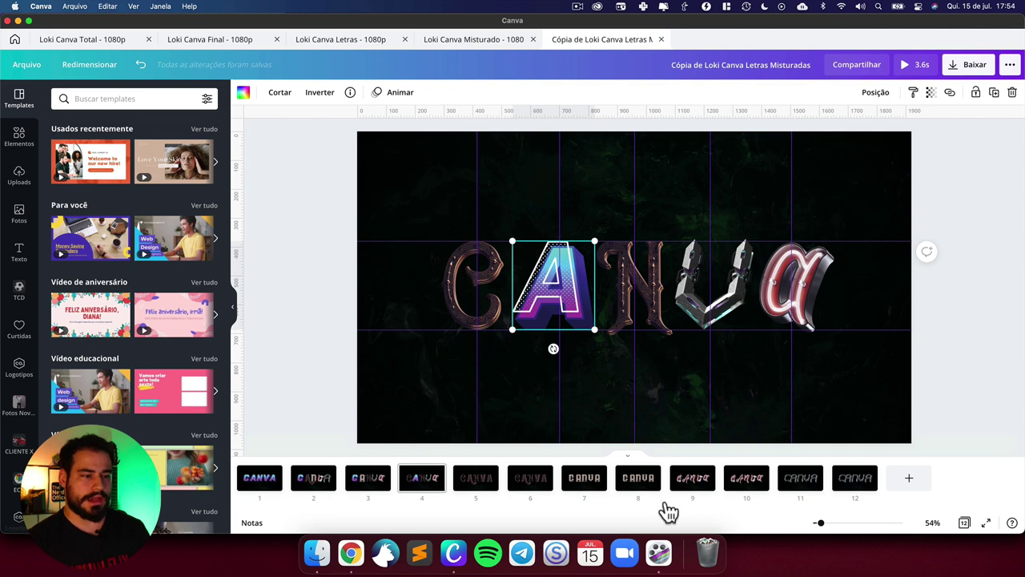
# Step: Replace the ornate bronze N on page 4 with the red neon N copied from page 9
pyautogui.click(698, 494)
pyautogui.click(645, 293)
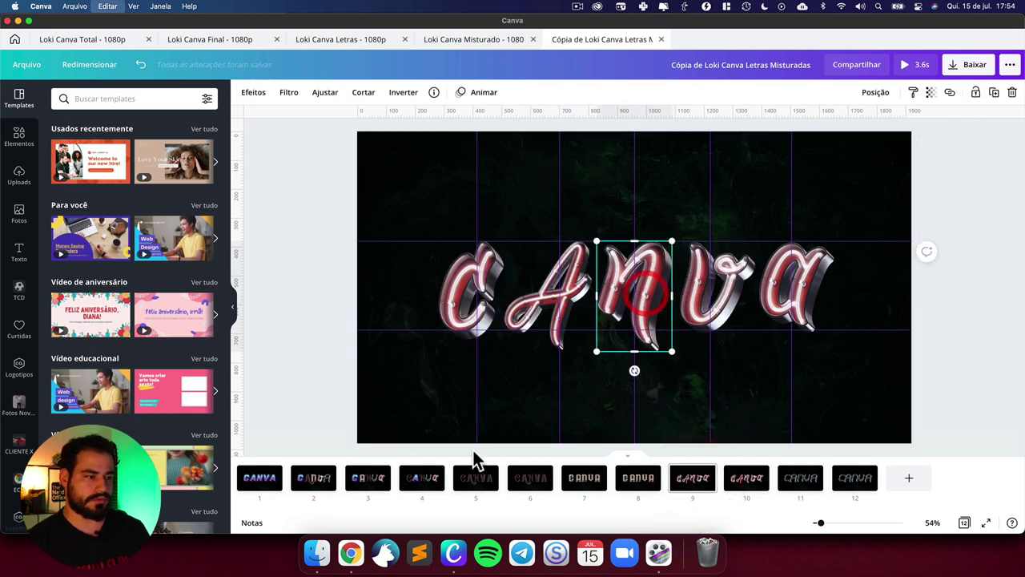
pyautogui.click(422, 481)
pyautogui.click(625, 290)
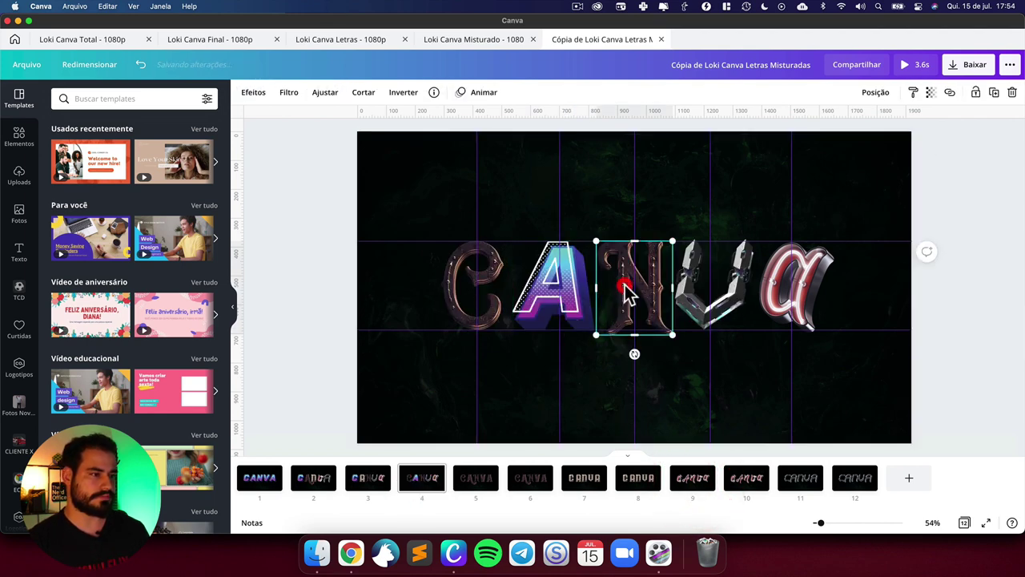
pyautogui.press('BackSpace')
pyautogui.press('super+v')
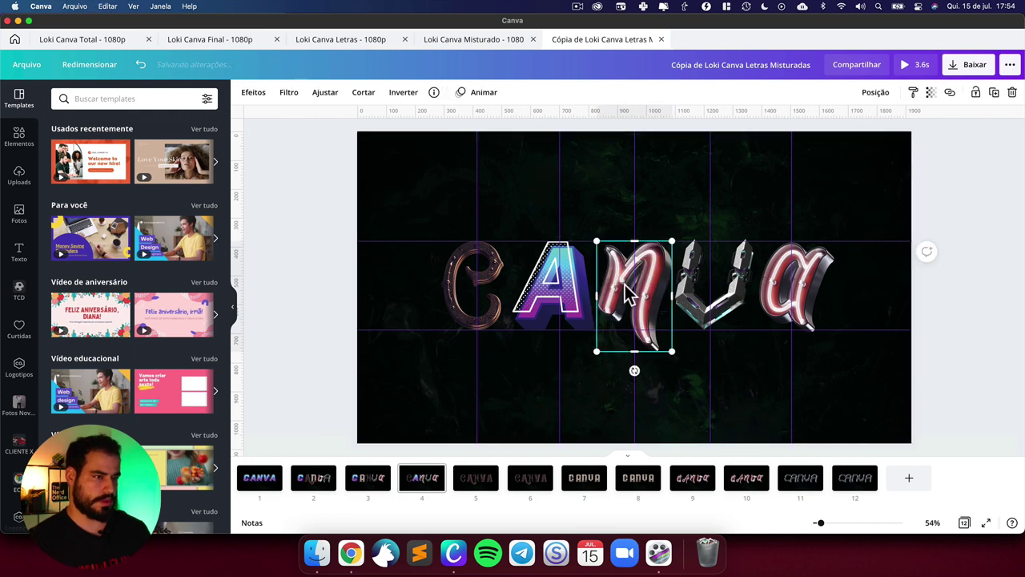
# Step: Replace the metallic V on page 4 with the wood-textured V copied from page 7
pyautogui.click(584, 480)
pyautogui.click(727, 305)
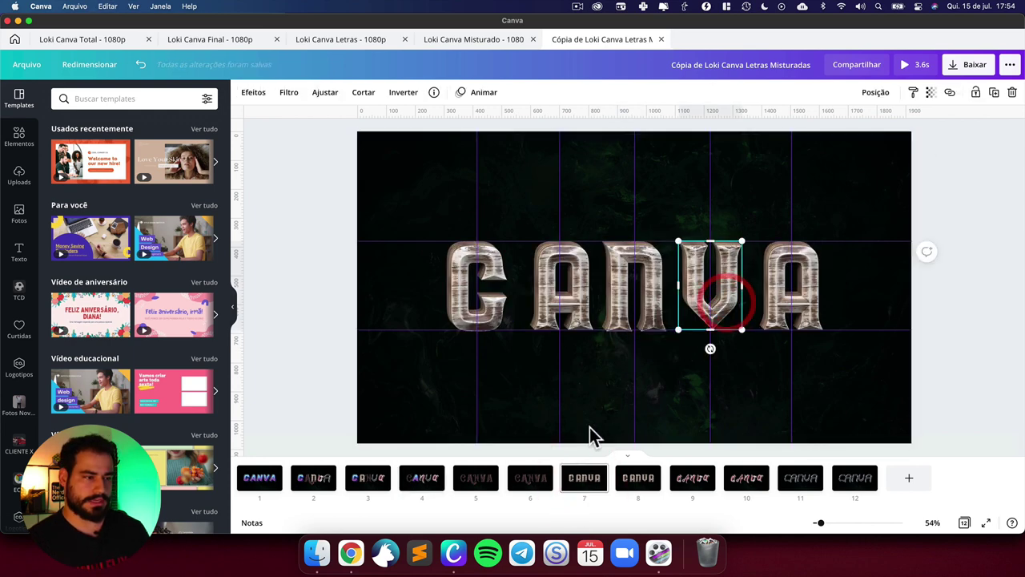
pyautogui.click(422, 481)
pyautogui.click(720, 277)
pyautogui.press('BackSpace')
pyautogui.press('super+v')
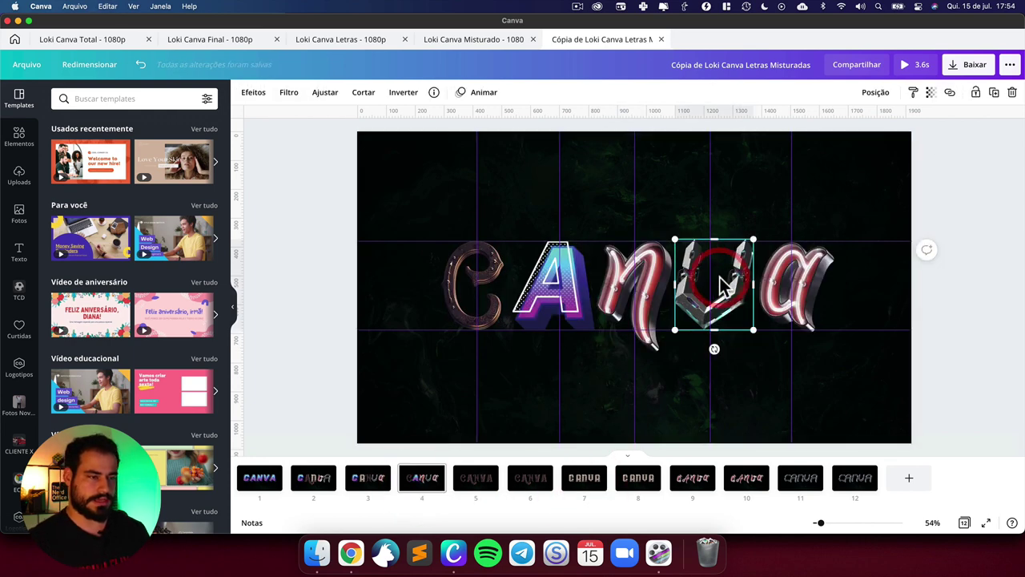
# Step: Replace the red neon last A on page 4 with the metallic robotic last A copied from page 12
pyautogui.click(851, 487)
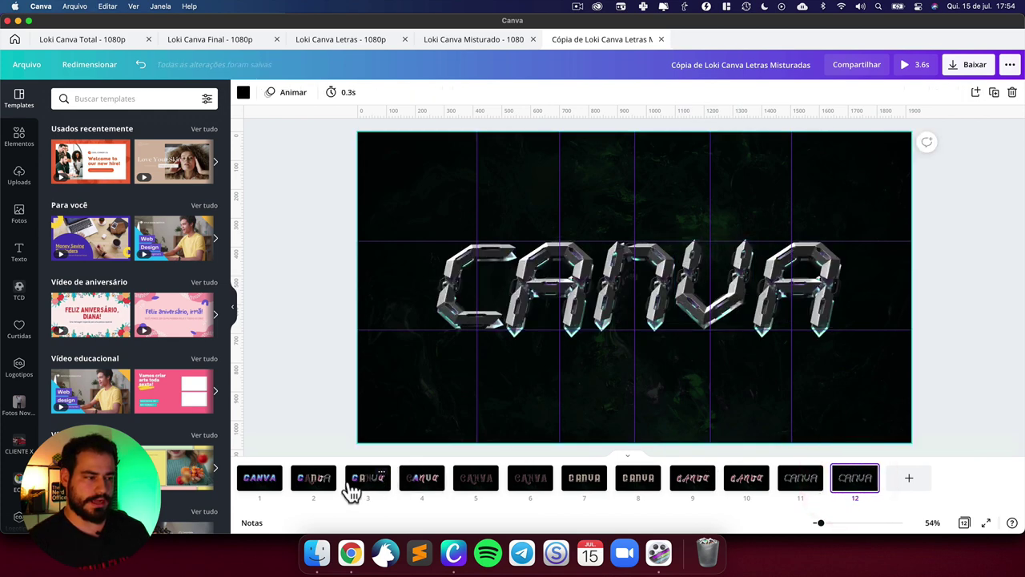
pyautogui.click(316, 485)
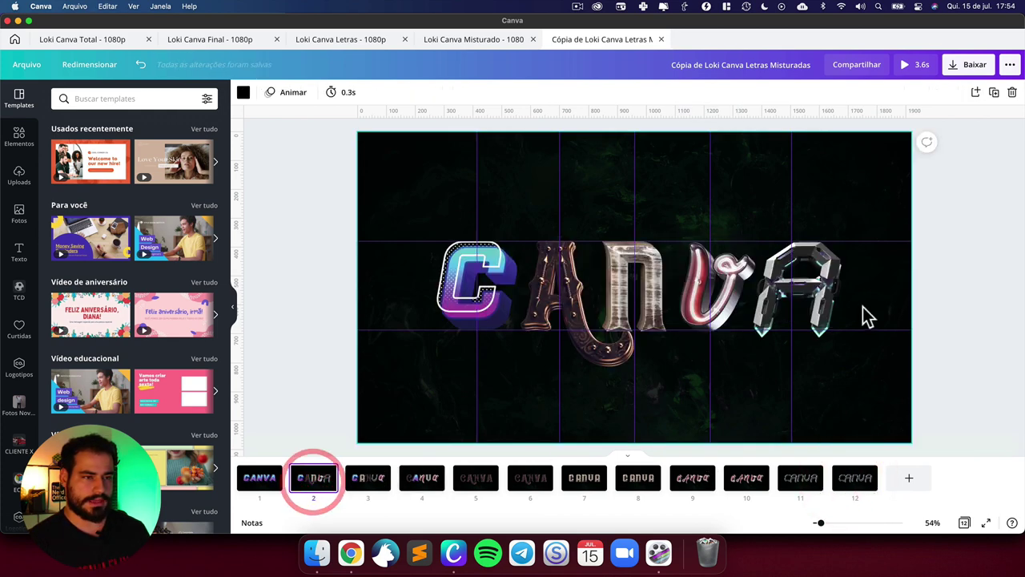
pyautogui.click(845, 488)
pyautogui.click(806, 273)
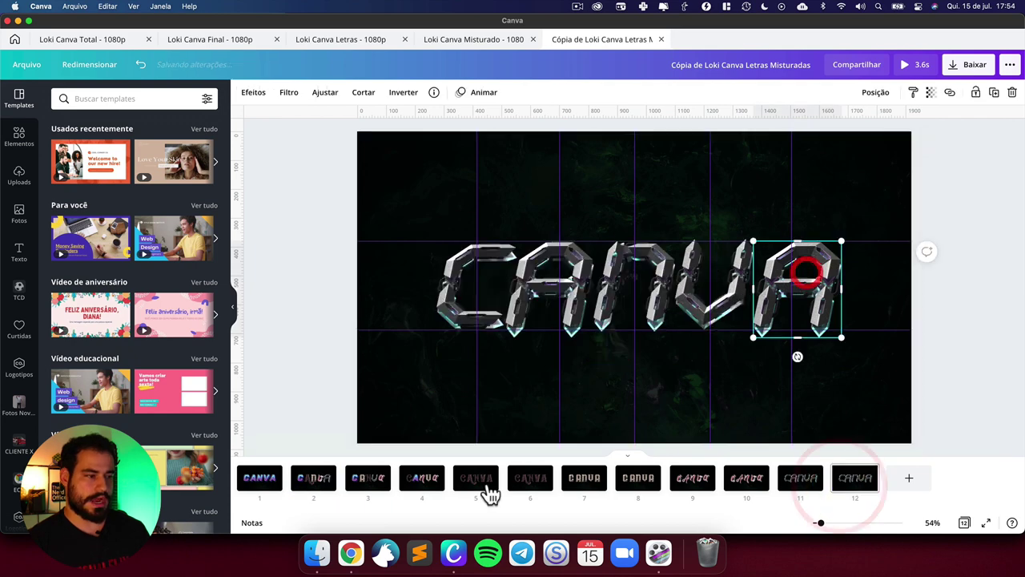
pyautogui.click(428, 483)
pyautogui.click(801, 304)
pyautogui.press('Delete')
pyautogui.press('cmd+v')
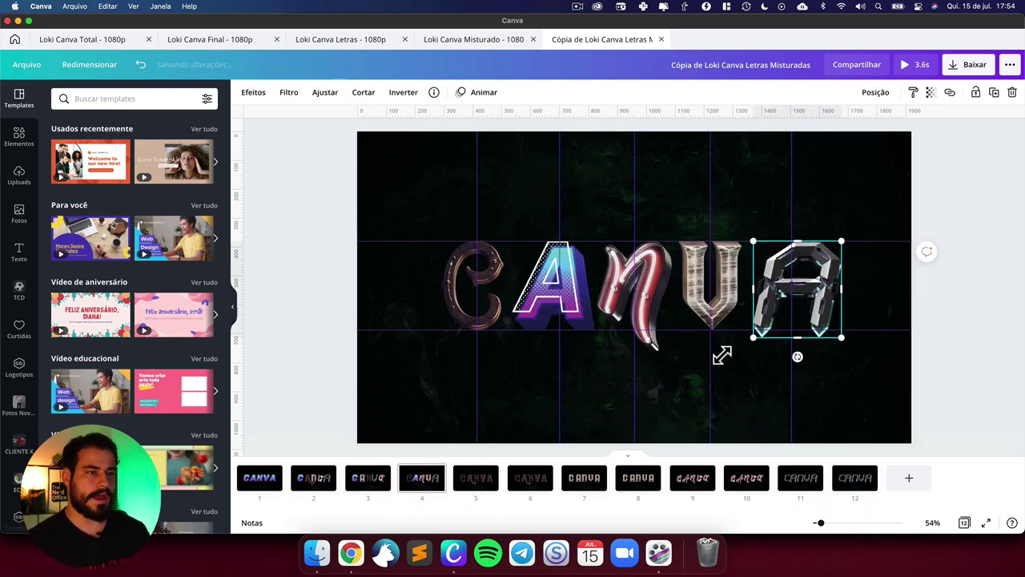
pyautogui.click(694, 386)
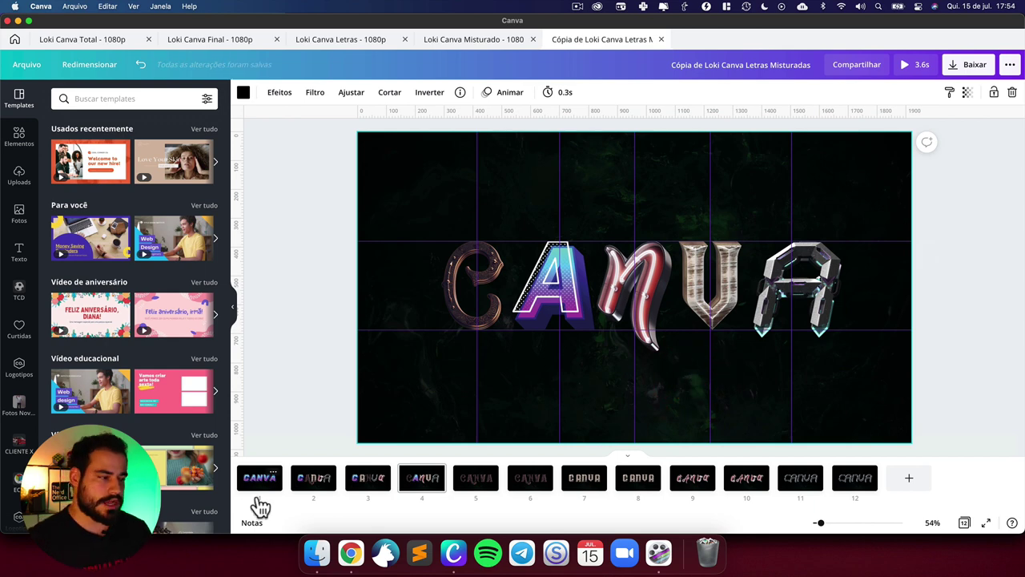
# Step: Flip back and forth through pages 2 to 9 to review how the letter styles change from page to page
pyautogui.click(316, 487)
pyautogui.click(364, 484)
pyautogui.click(419, 483)
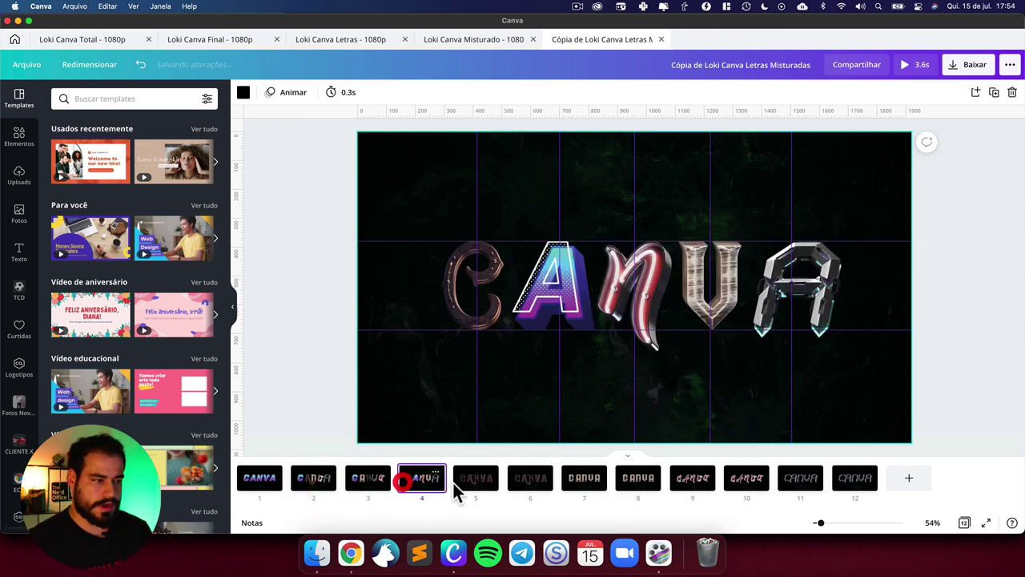
pyautogui.click(471, 485)
pyautogui.click(422, 485)
pyautogui.click(369, 484)
pyautogui.click(313, 484)
pyautogui.click(371, 485)
pyautogui.click(422, 487)
pyautogui.click(476, 487)
pyautogui.click(528, 489)
pyautogui.click(481, 485)
pyautogui.click(525, 483)
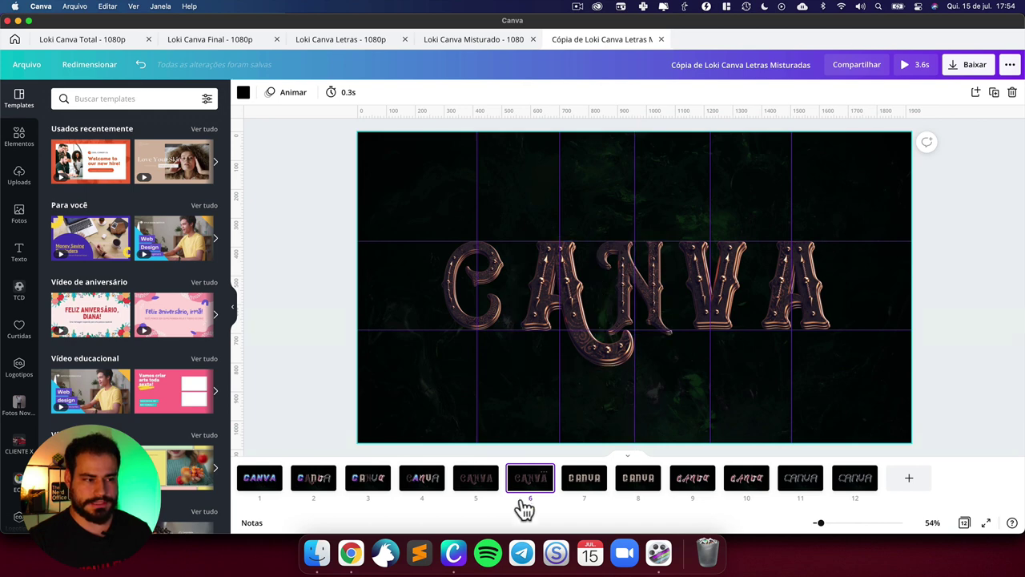
pyautogui.click(483, 484)
pyautogui.click(524, 484)
pyautogui.click(584, 484)
pyautogui.click(639, 485)
pyautogui.click(691, 484)
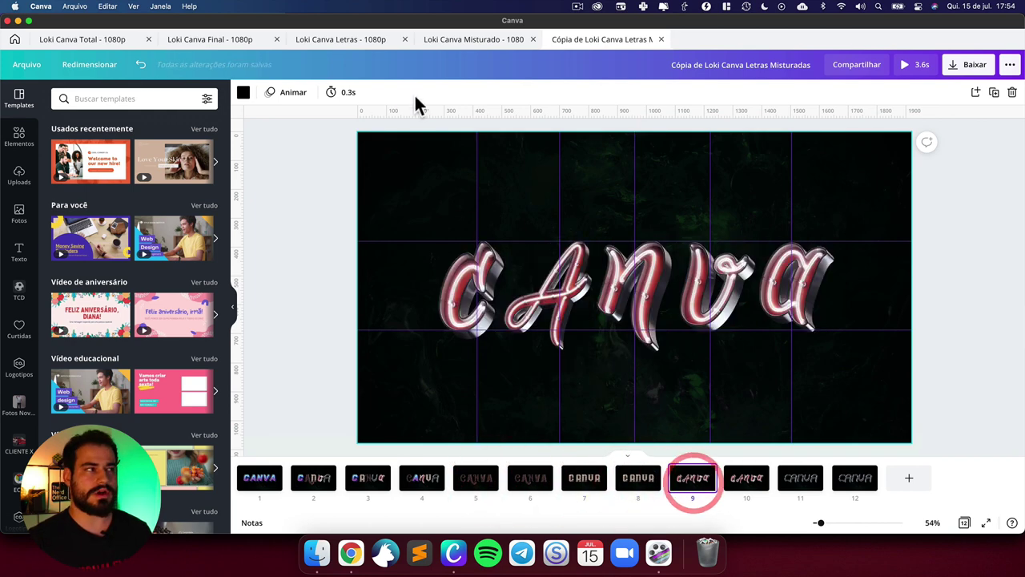
# Step: Look through the page sequence of the finished Loki Canva Final design and open the Loki Canva Letras design
pyautogui.click(89, 40)
pyautogui.click(210, 39)
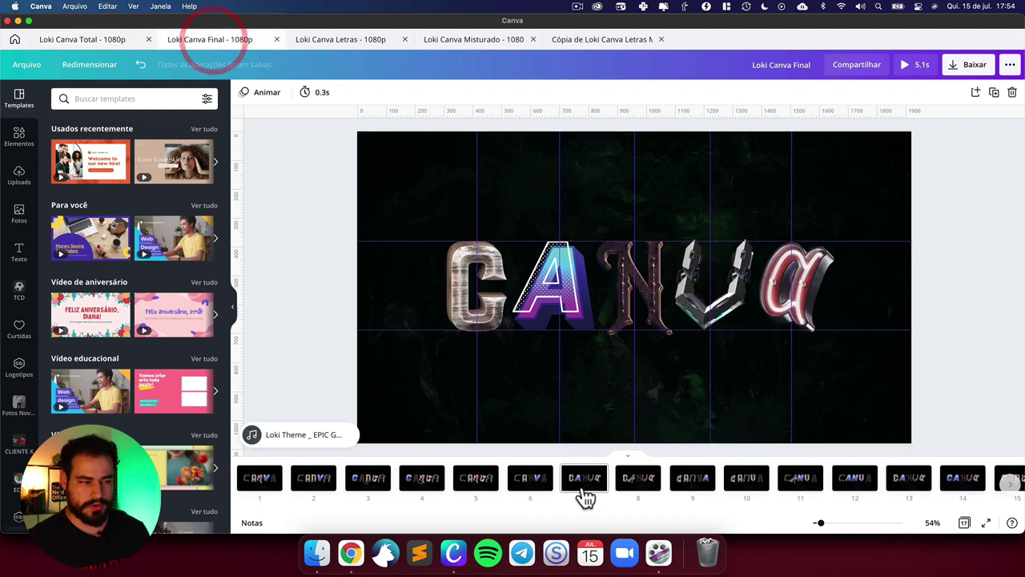
pyautogui.hscroll(3, 579, 485)
pyautogui.hscroll(2, 592, 490)
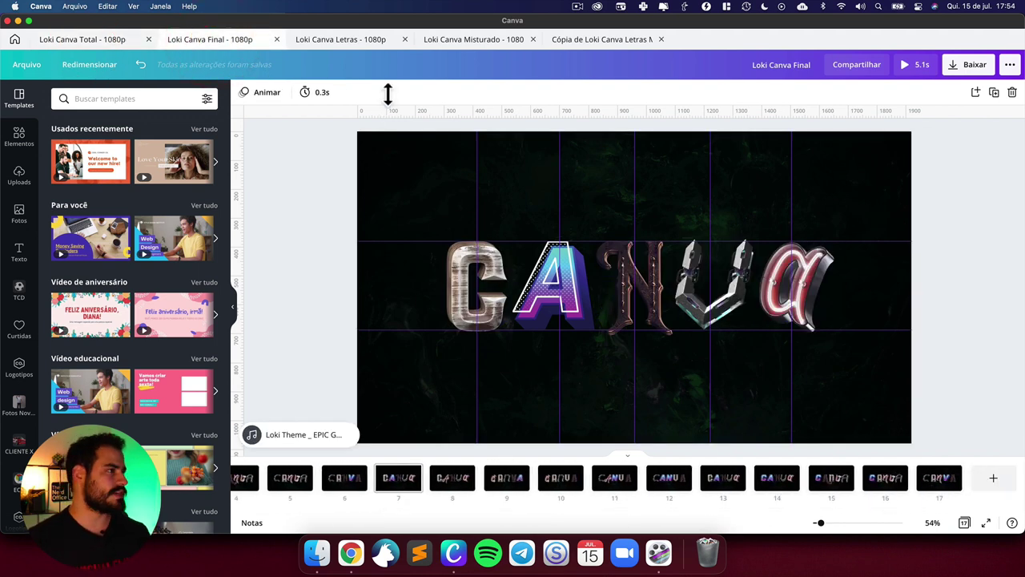
pyautogui.click(361, 39)
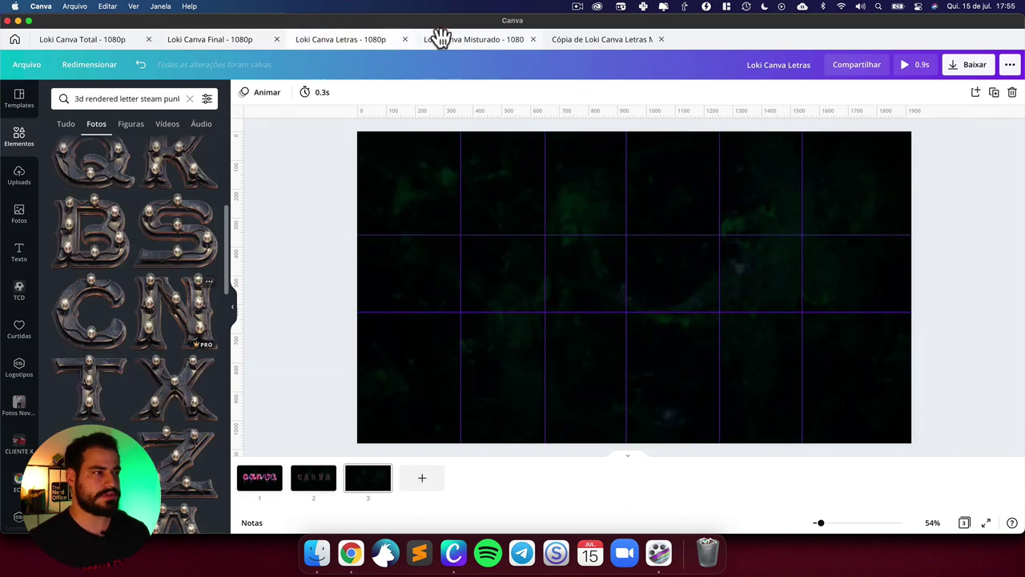
# Step: Open the Cópia de Loki Canva Letras Misturadas design and delete its two all-steampunk pages and two all-wood-textured pages
pyautogui.click(441, 39)
pyautogui.click(581, 39)
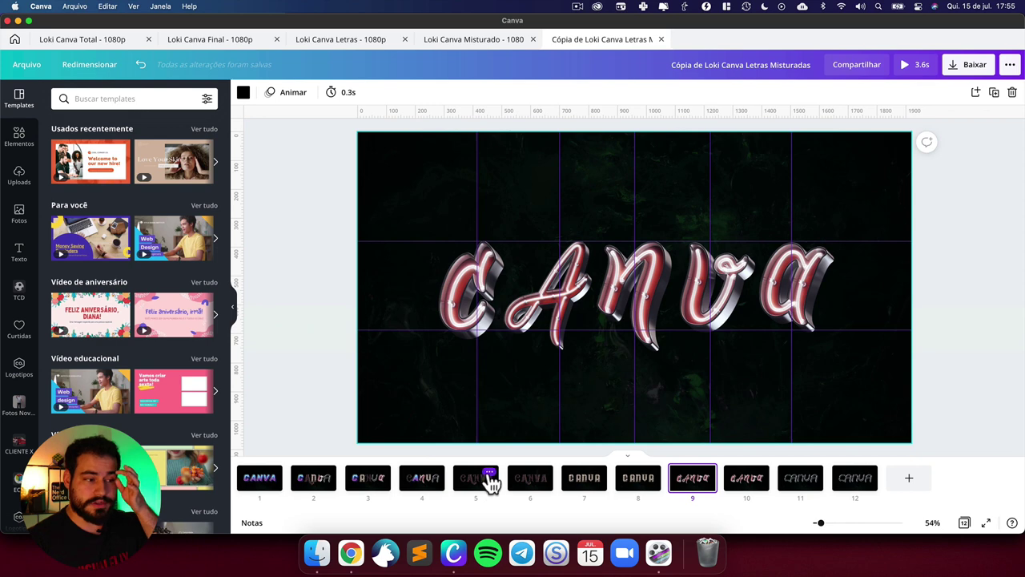
pyautogui.click(490, 474)
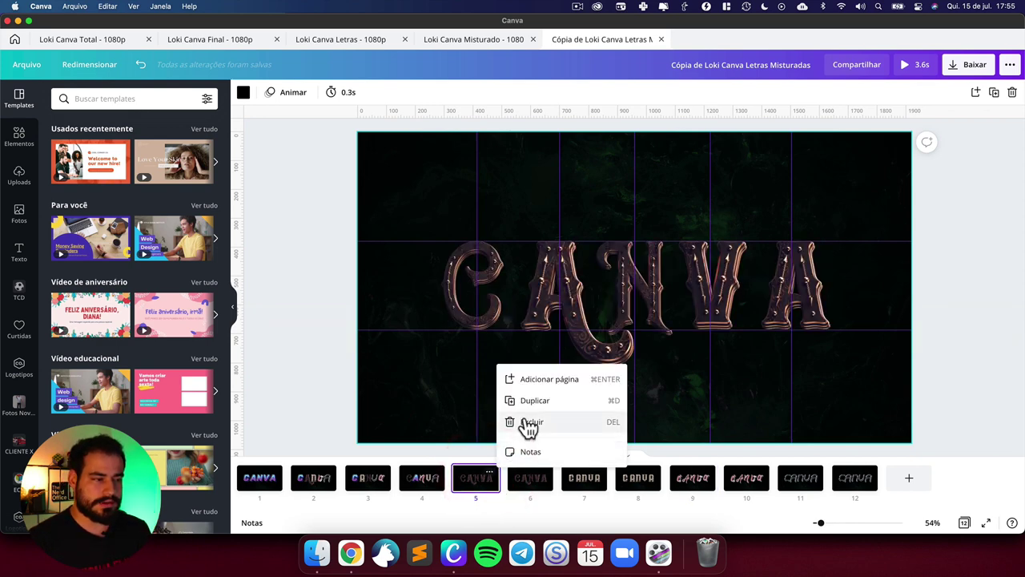
pyautogui.click(525, 418)
pyautogui.click(490, 472)
pyautogui.click(529, 420)
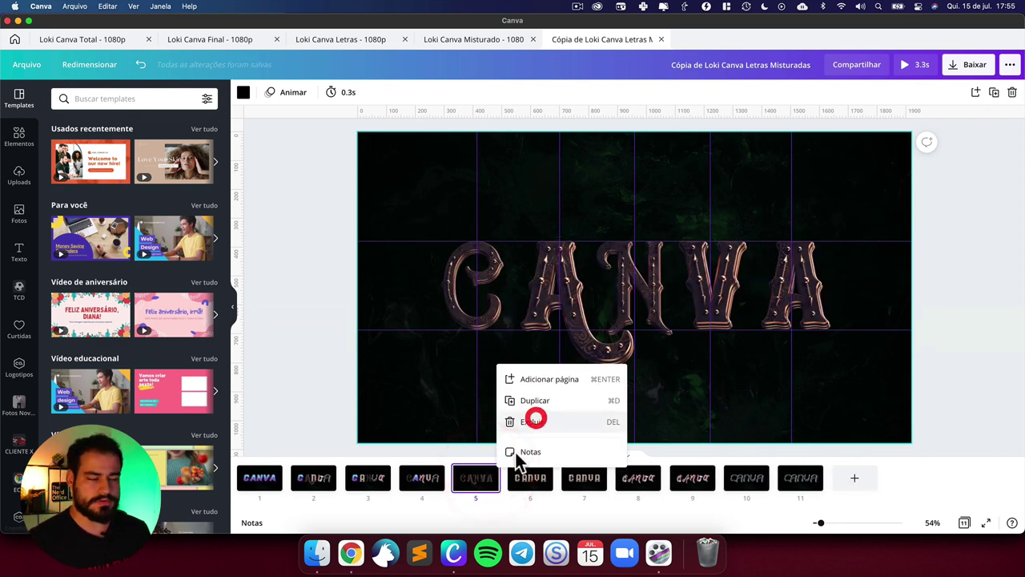
pyautogui.click(490, 472)
pyautogui.click(531, 426)
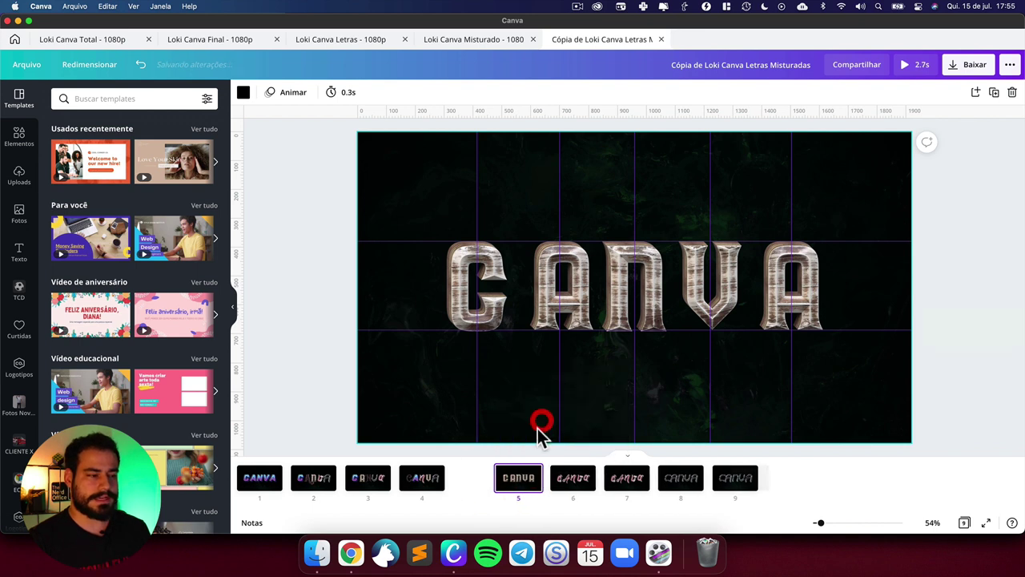
pyautogui.click(489, 472)
pyautogui.click(533, 423)
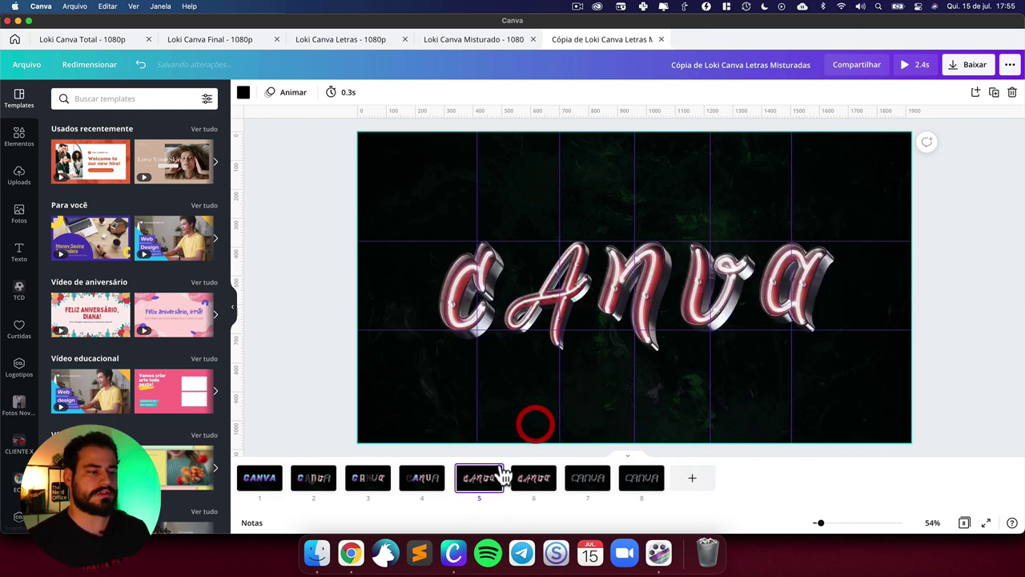
# Step: Delete the two all-red-neon pages, the two all-metallic robotic pages and the blue-purple first page
pyautogui.click(489, 473)
pyautogui.click(530, 421)
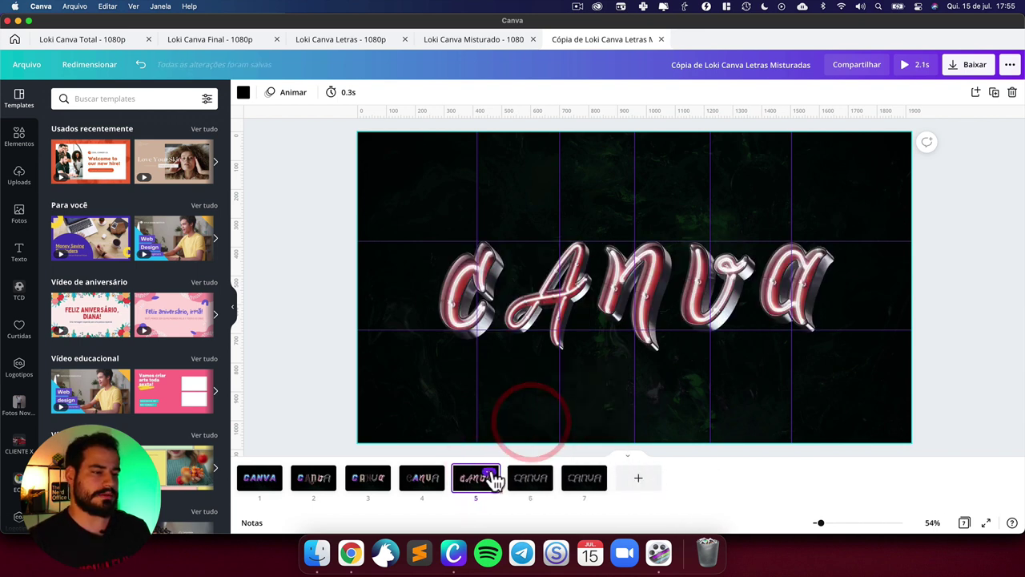
pyautogui.click(490, 473)
pyautogui.click(524, 422)
pyautogui.click(490, 474)
pyautogui.click(531, 422)
pyautogui.click(489, 473)
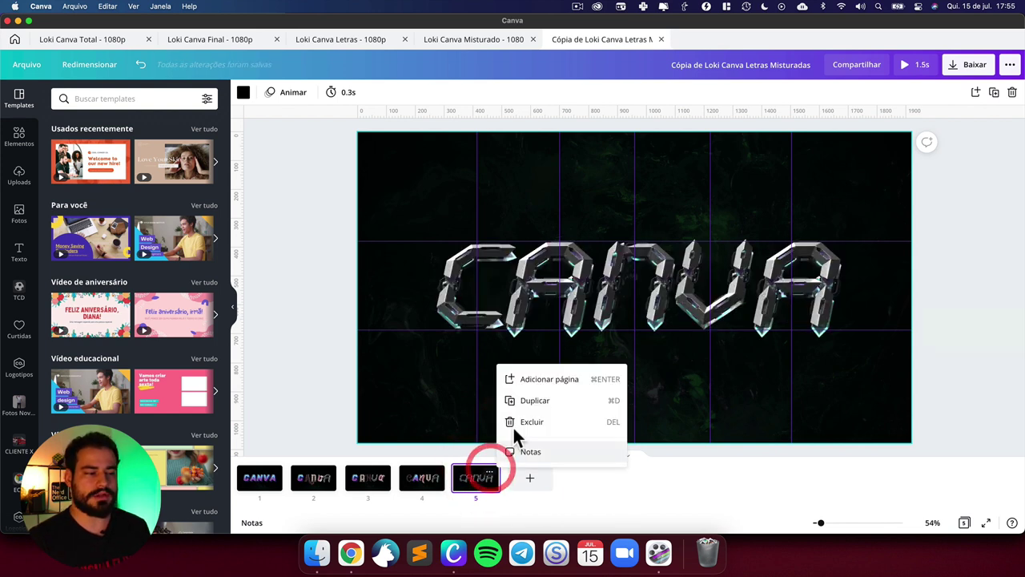
pyautogui.click(519, 420)
pyautogui.click(273, 472)
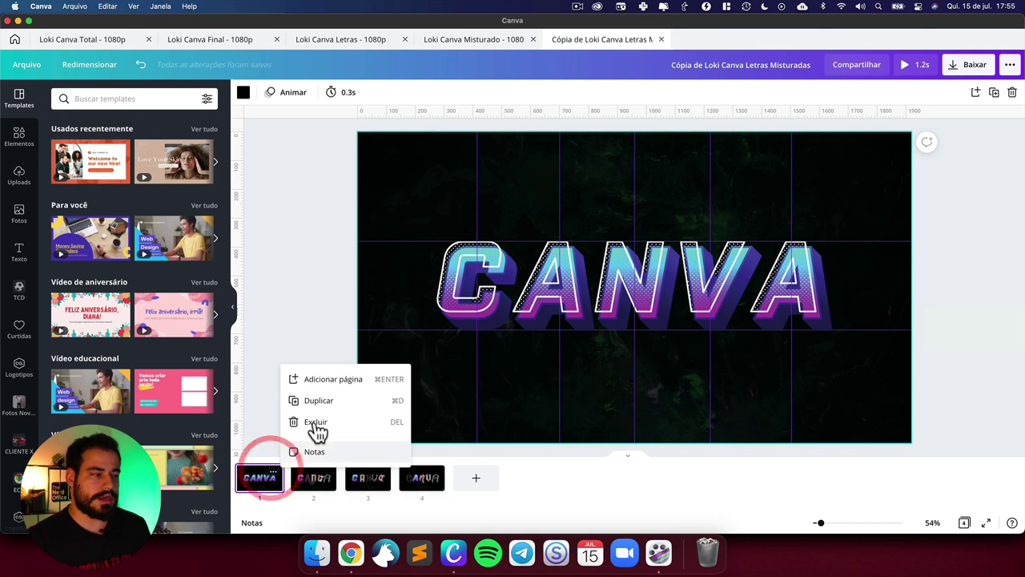
pyautogui.click(312, 422)
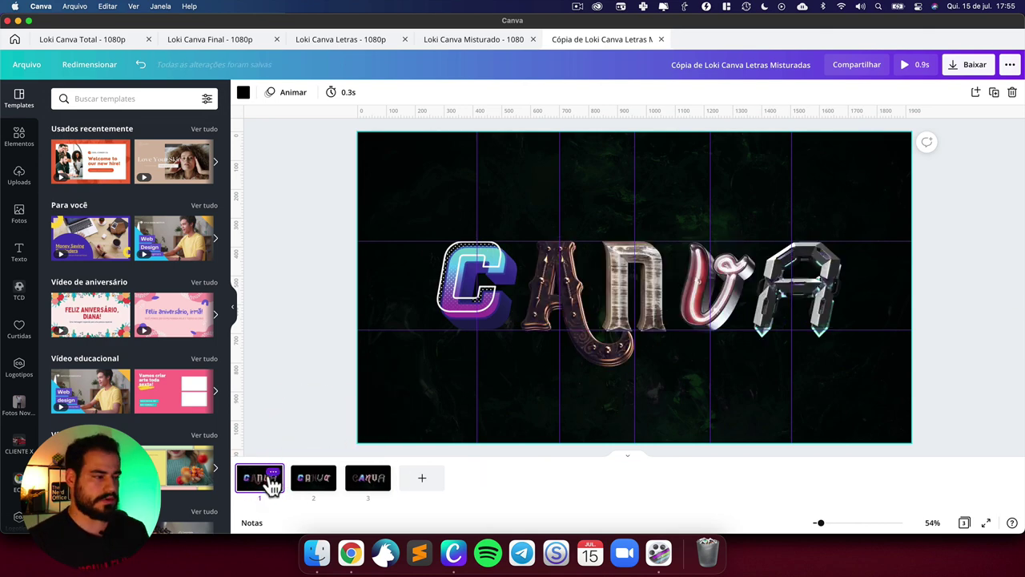
# Step: Look through the three mixed-letter pages and preview them as an animation
pyautogui.click(311, 480)
pyautogui.click(362, 483)
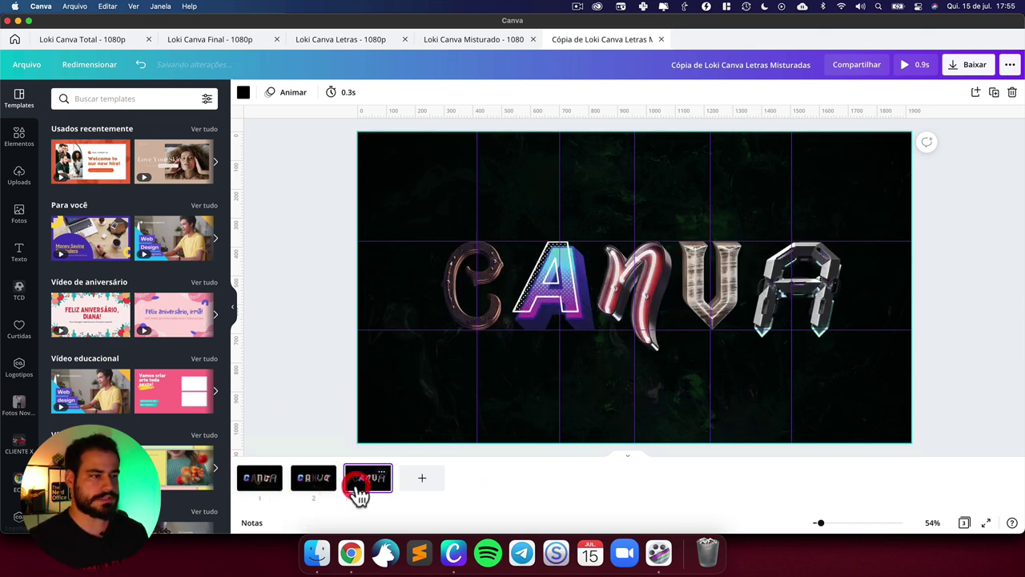
pyautogui.click(236, 487)
pyautogui.click(324, 490)
pyautogui.click(366, 490)
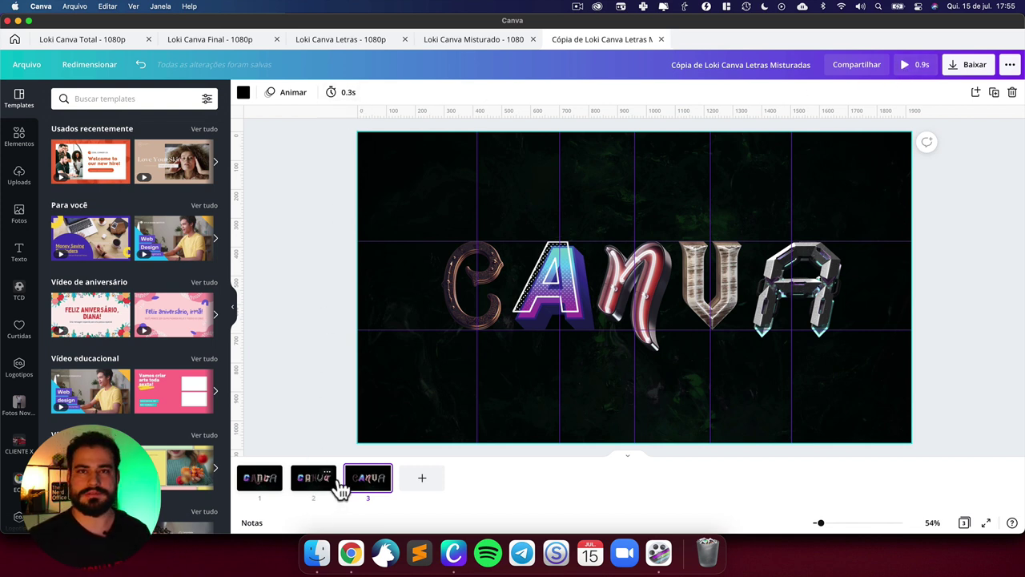
pyautogui.click(921, 67)
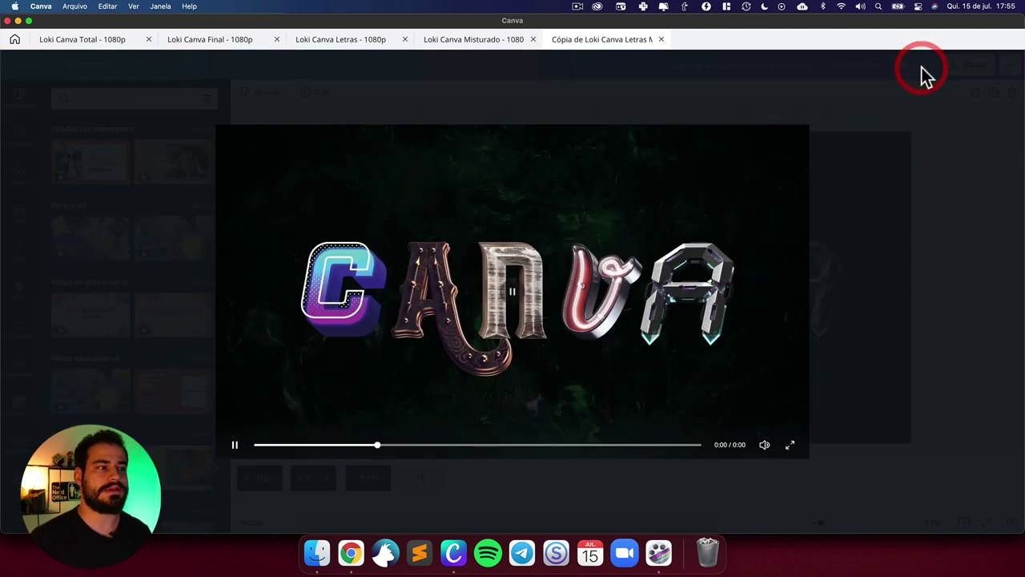
pyautogui.click(524, 296)
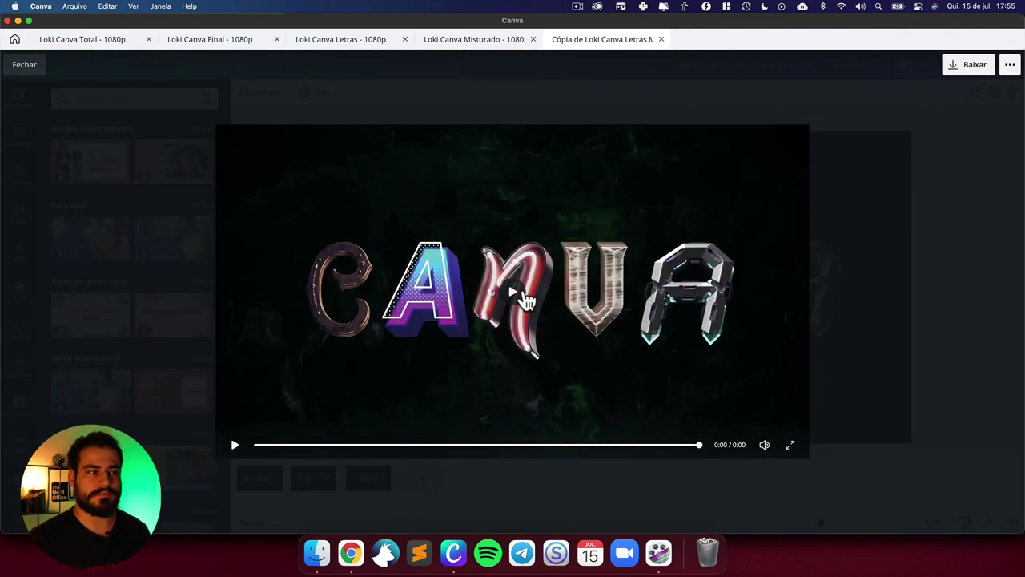
pyautogui.click(870, 287)
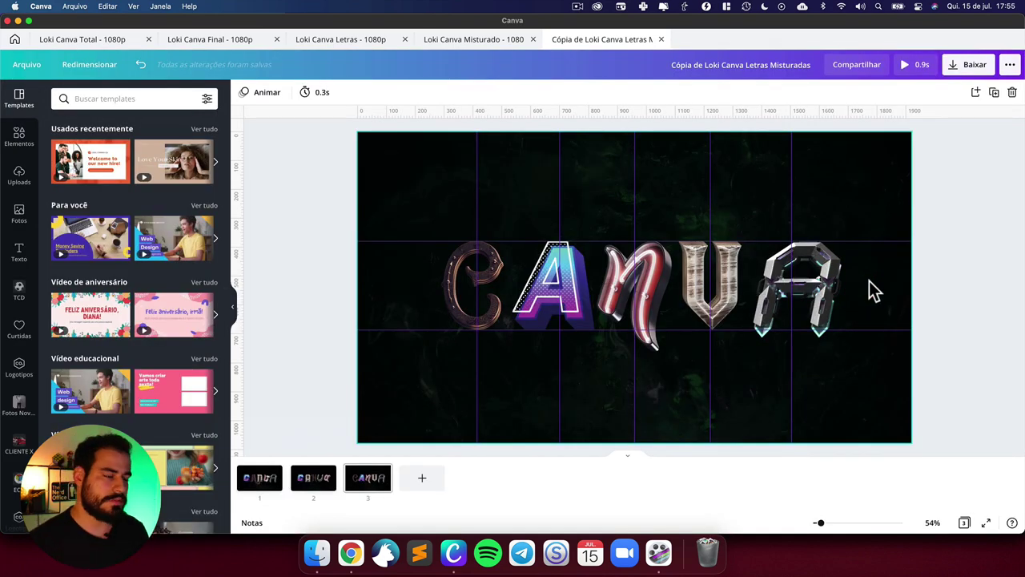
# Step: Flip back and forth between pages 1 and 2 to examine which letters change style from one to the other
pyautogui.click(277, 490)
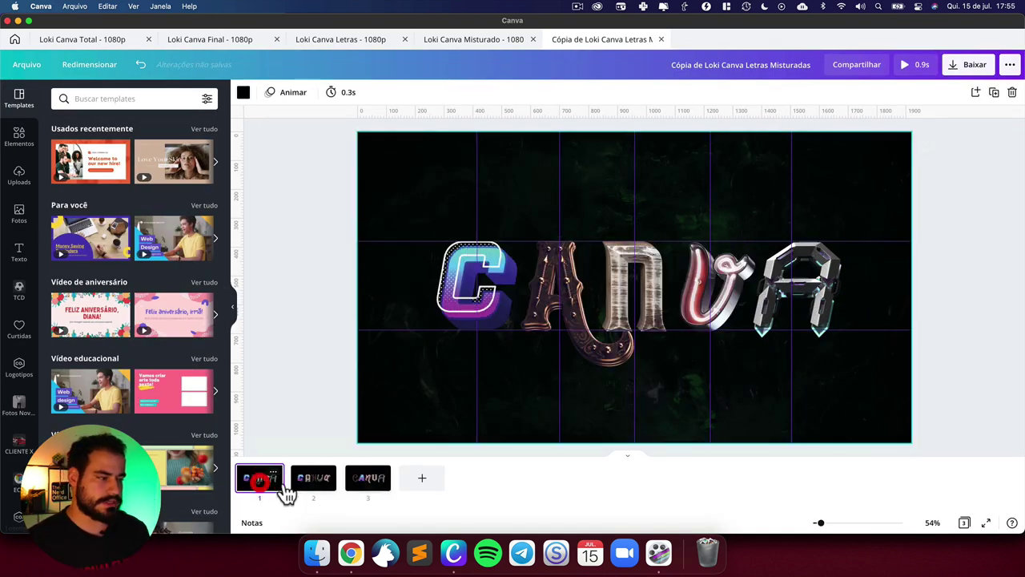
pyautogui.click(305, 492)
pyautogui.click(268, 489)
pyautogui.click(297, 490)
pyautogui.click(263, 487)
pyautogui.click(310, 496)
pyautogui.click(268, 493)
pyautogui.click(451, 312)
# Step: Duplicate page 3 of the mixed-letter design
pyautogui.click(366, 488)
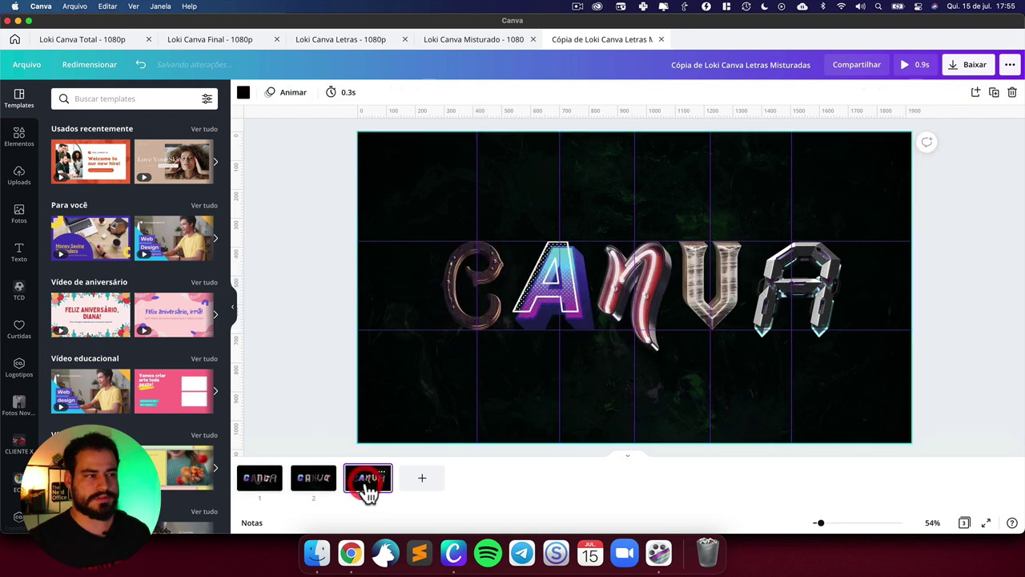
pyautogui.click(381, 474)
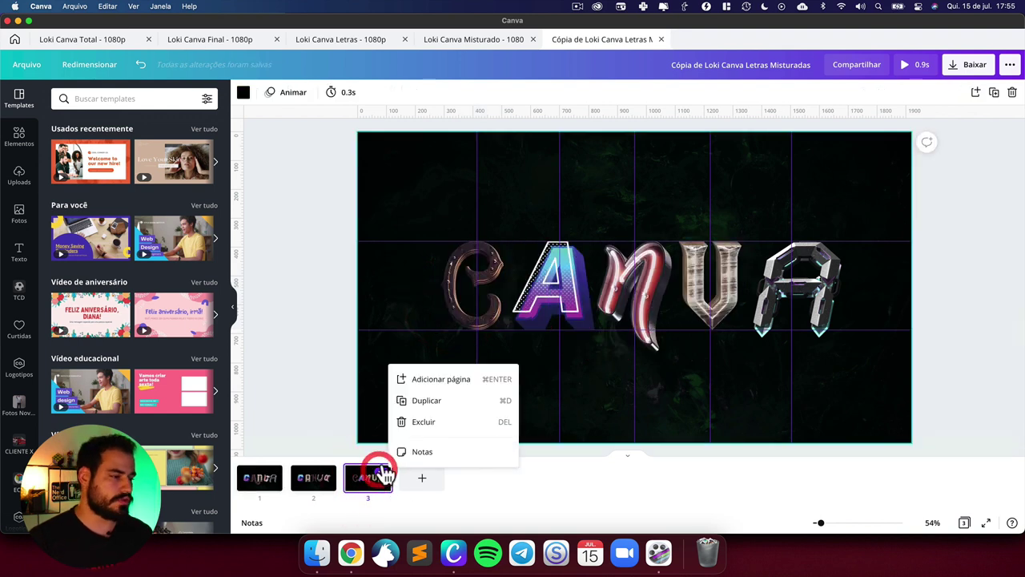
pyautogui.click(413, 403)
# Step: Delete every letter except the red neon N from page 4 and compare the page with page 3
pyautogui.click(497, 272)
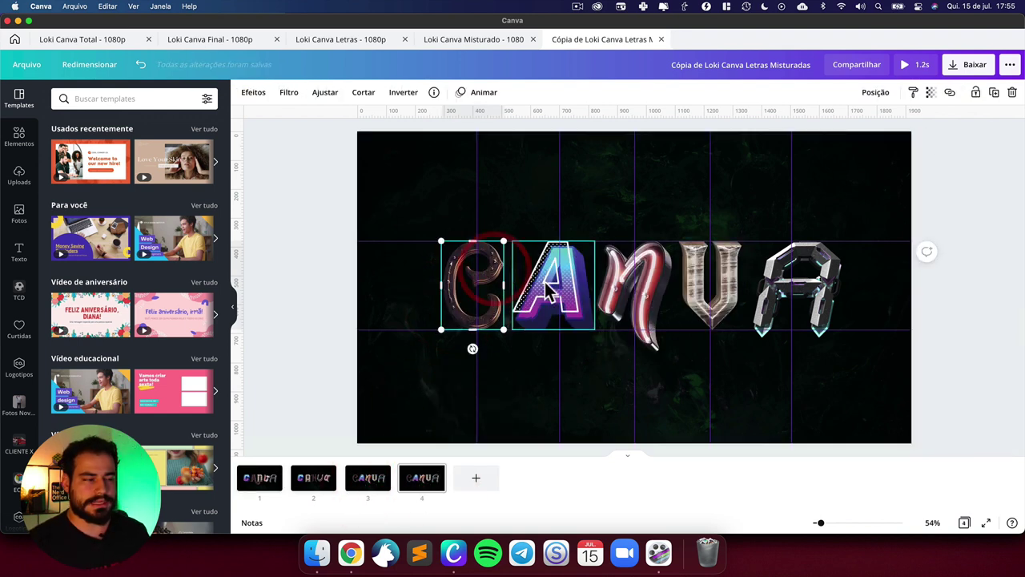
pyautogui.click(578, 273)
pyautogui.click(606, 280)
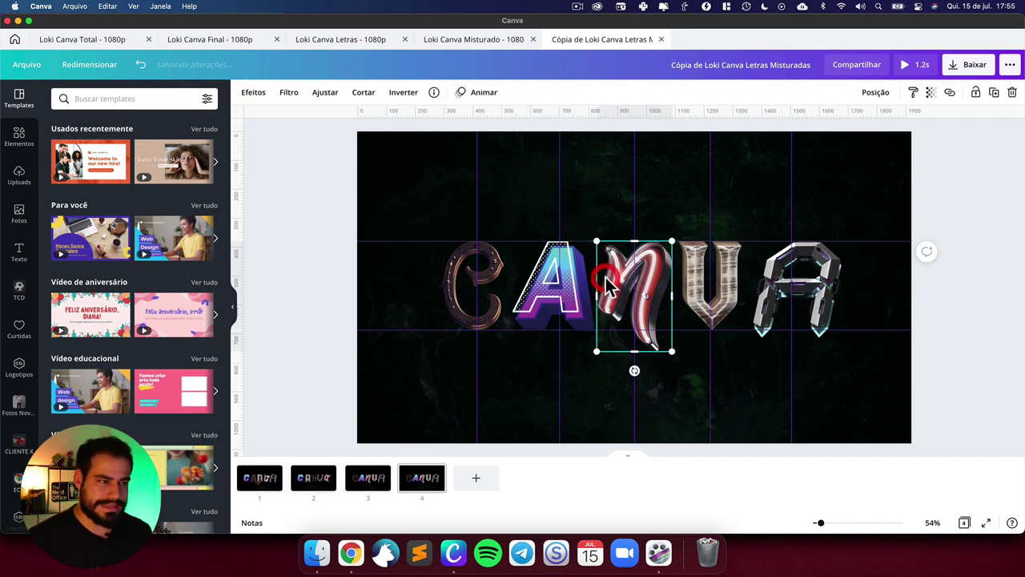
pyautogui.moveTo(420, 385); pyautogui.dragTo(546, 310)
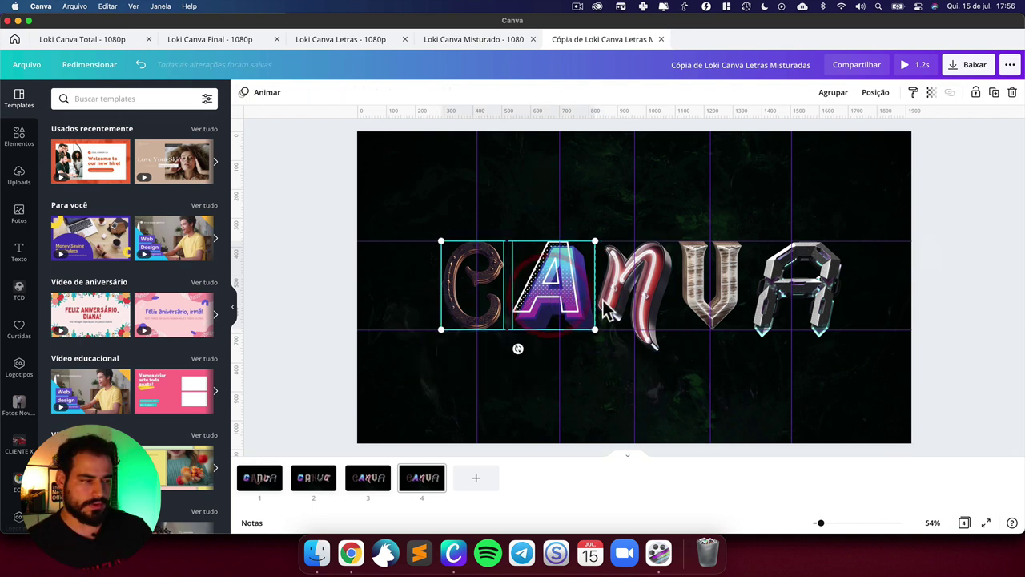
pyautogui.press('Delete')
pyautogui.moveTo(702, 354); pyautogui.dragTo(817, 290)
pyautogui.press('Delete')
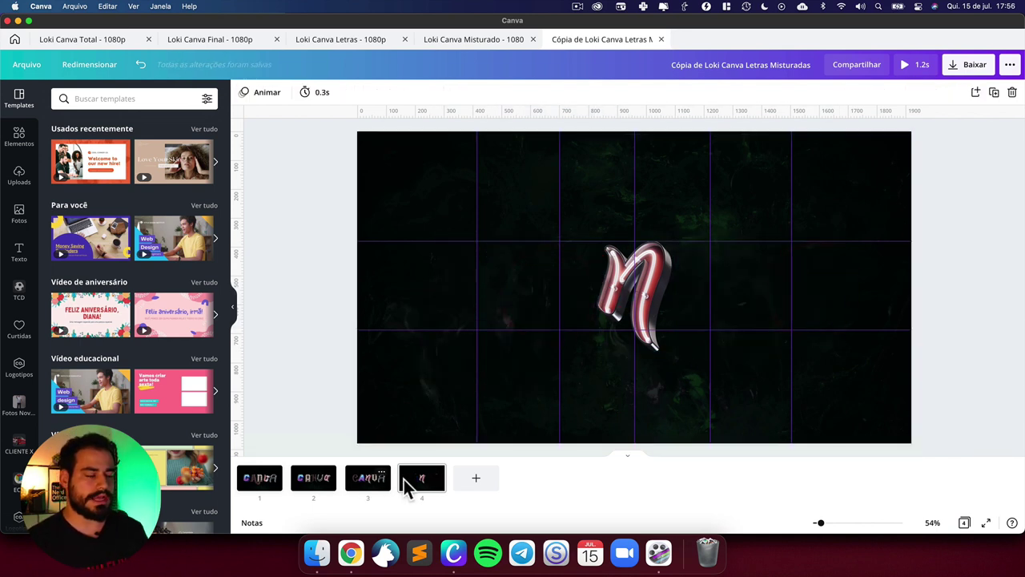
pyautogui.click(371, 479)
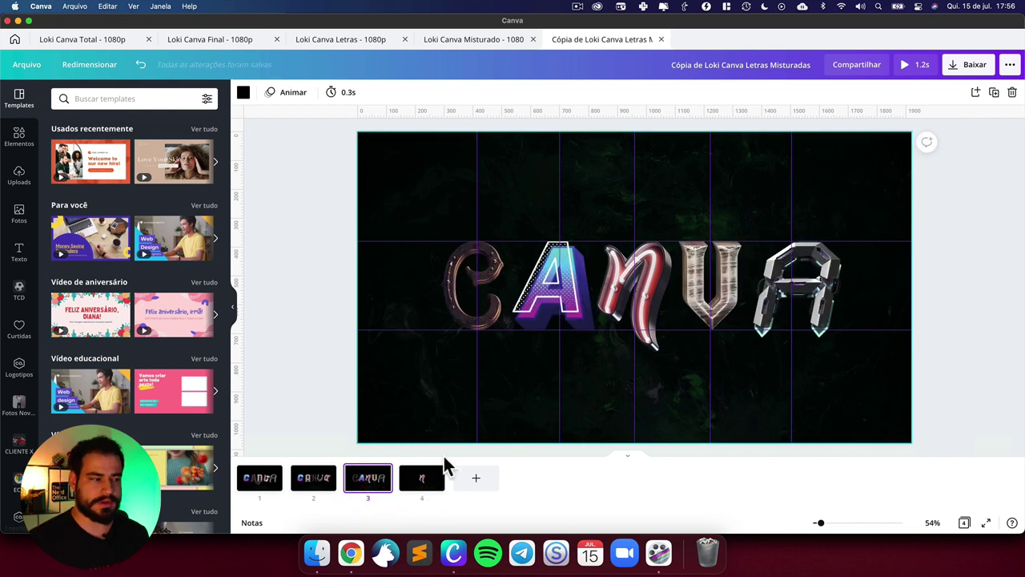
pyautogui.click(425, 483)
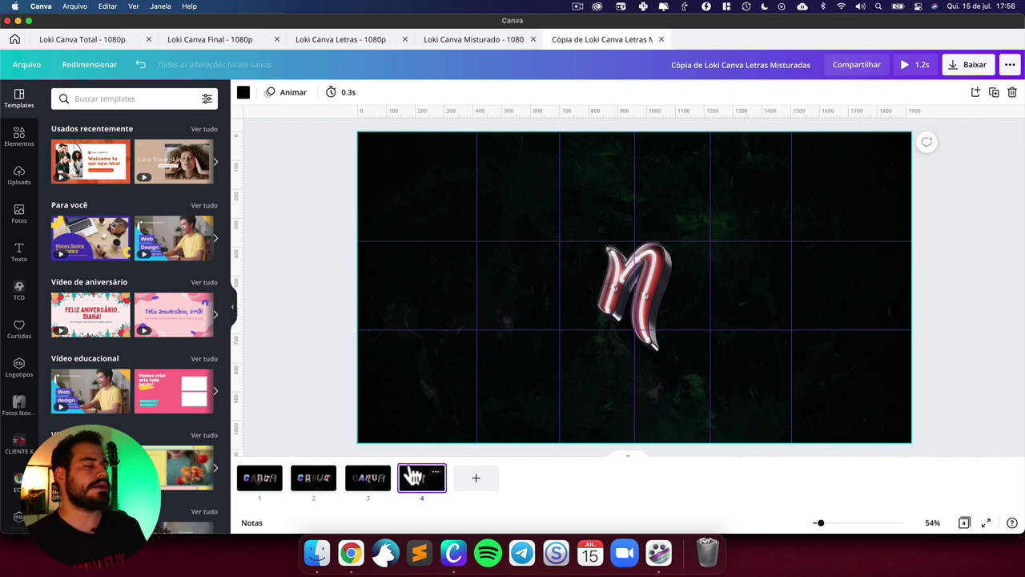
pyautogui.click(314, 344)
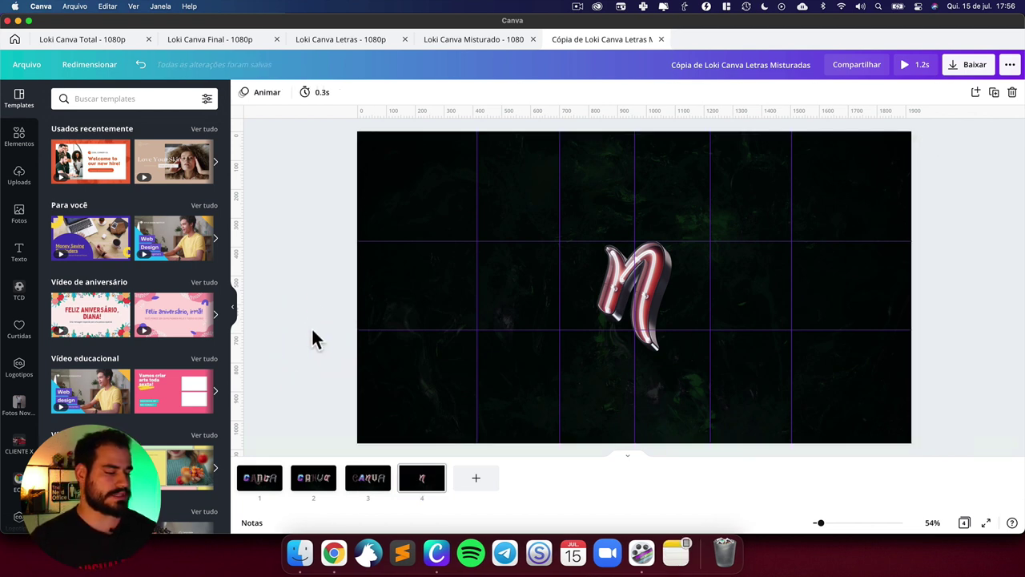
# Step: Open the Loki Canva Final design and remove its Loki Theme audio track
pyautogui.click(201, 38)
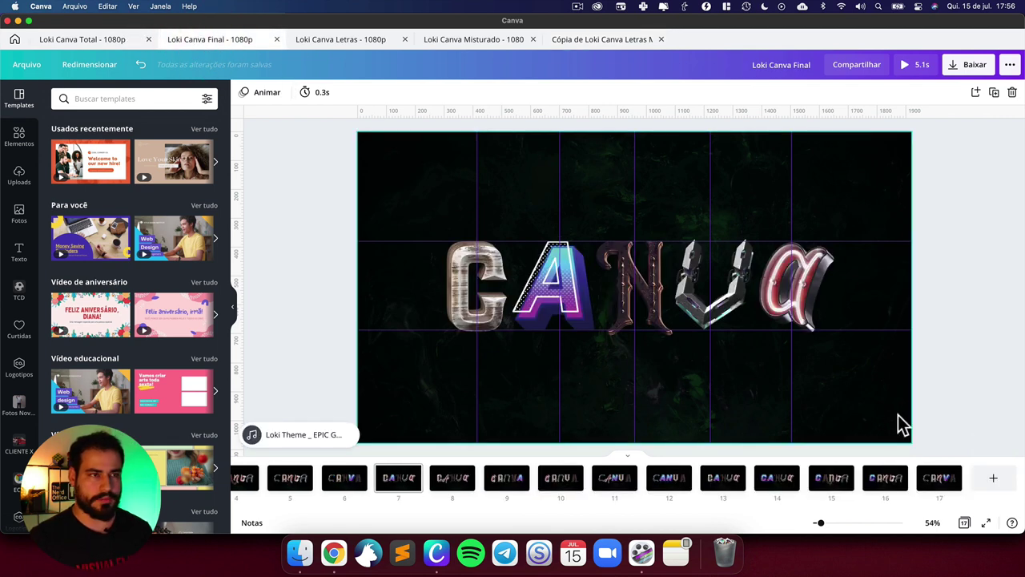
pyautogui.click(277, 439)
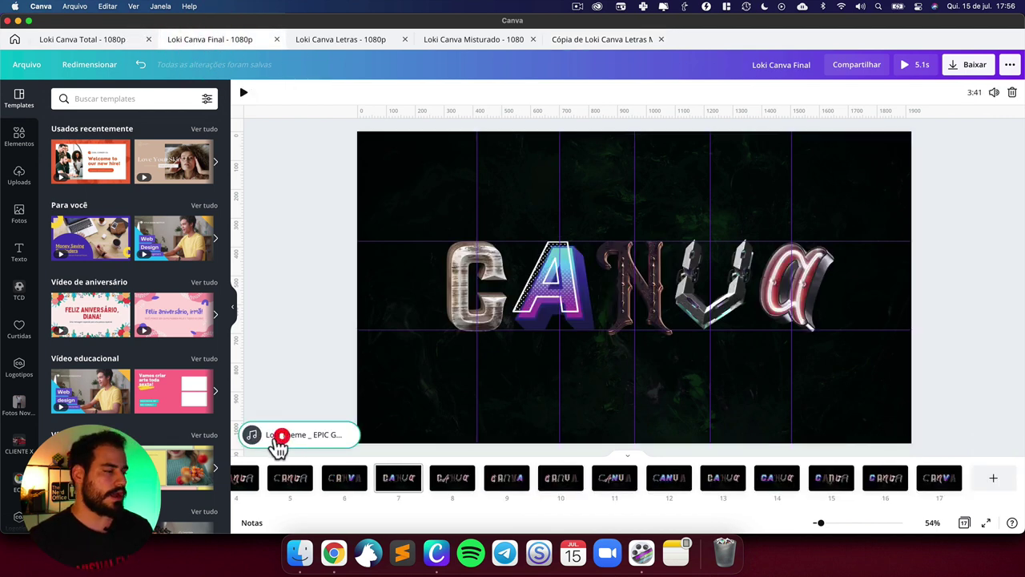
pyautogui.press('Delete')
pyautogui.click(300, 333)
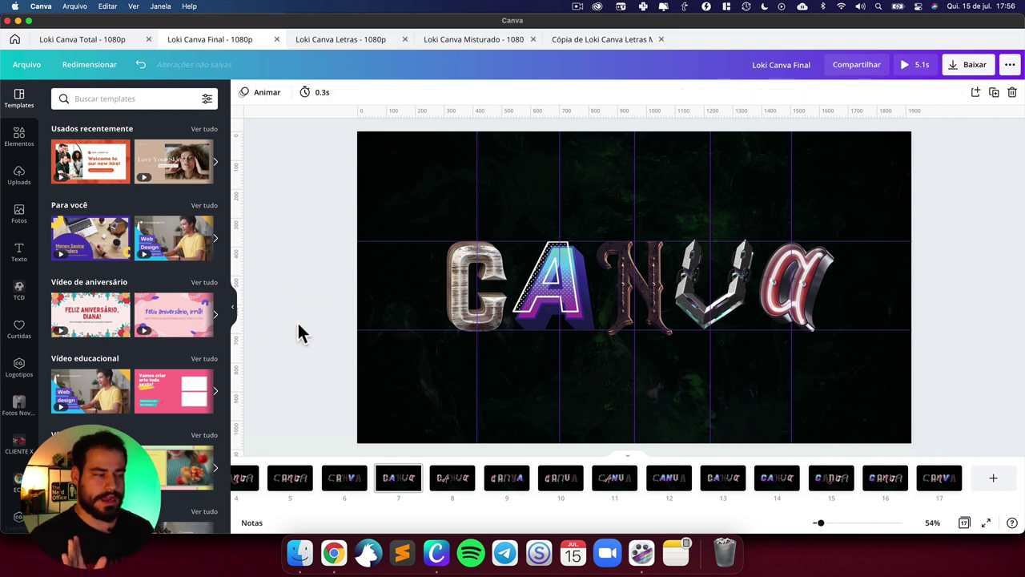
# Step: Download all 17 pages of the Loki Canva Final design as an MP4 video
pyautogui.click(984, 74)
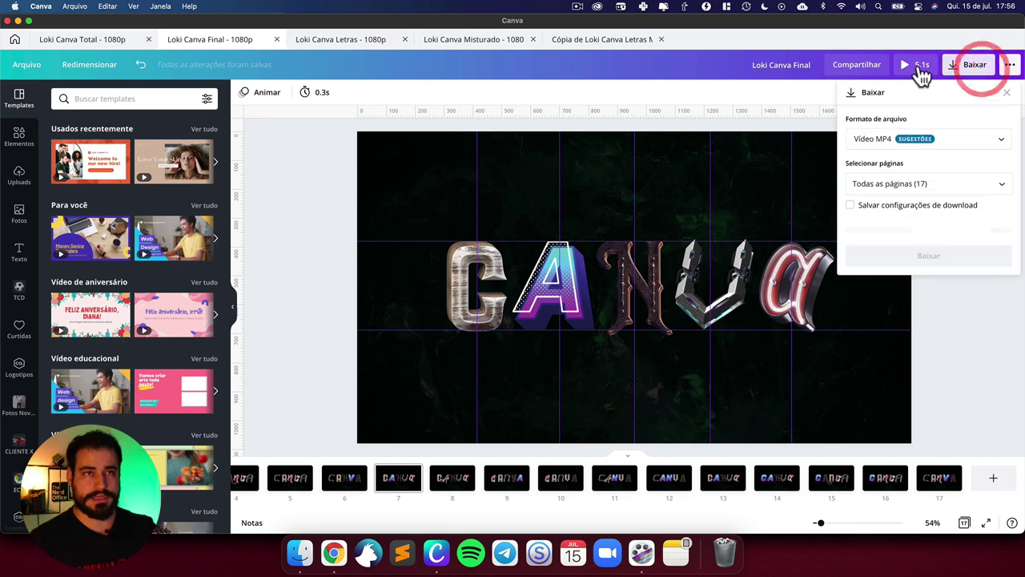
pyautogui.click(882, 137)
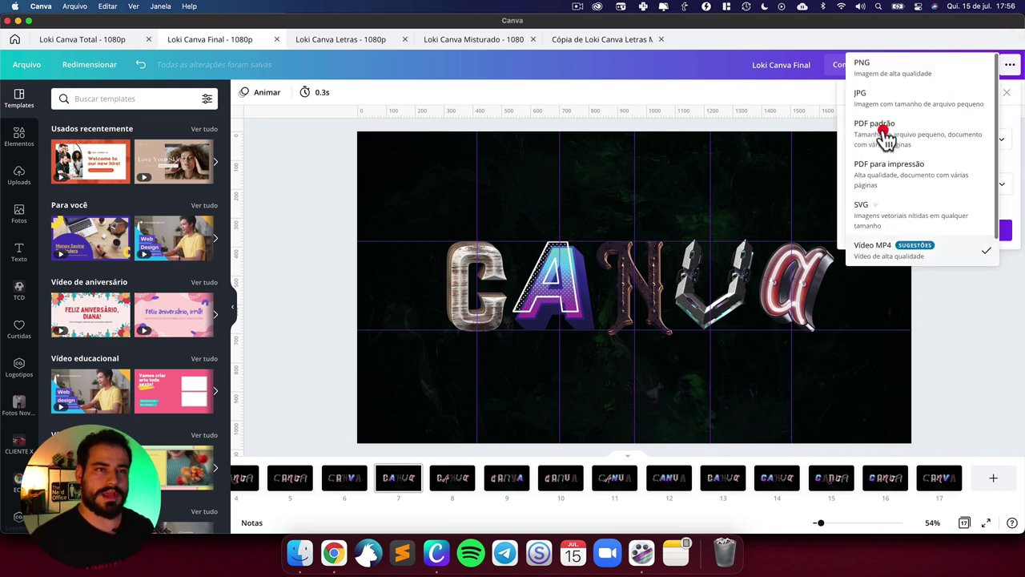
pyautogui.click(890, 244)
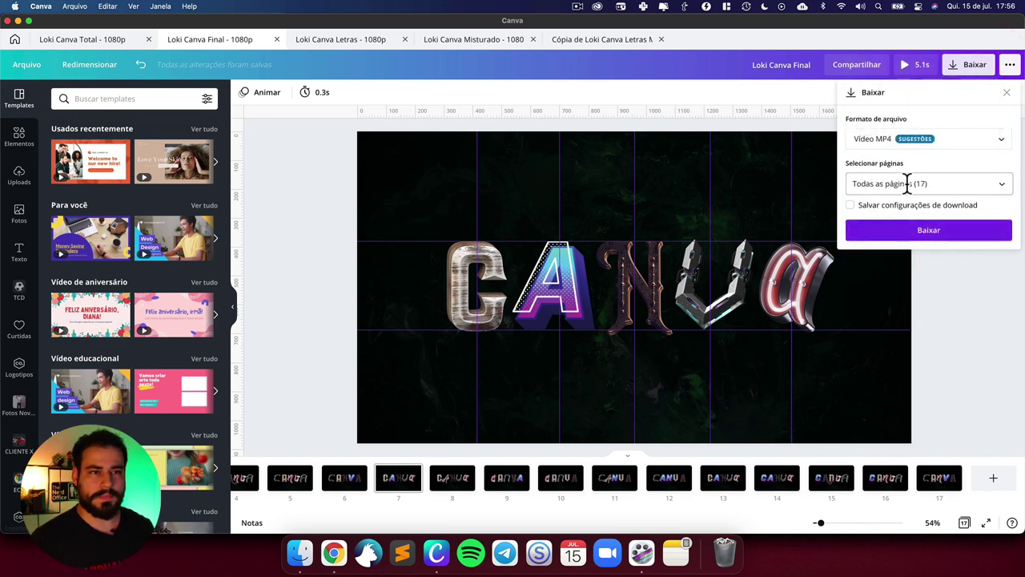
pyautogui.click(921, 233)
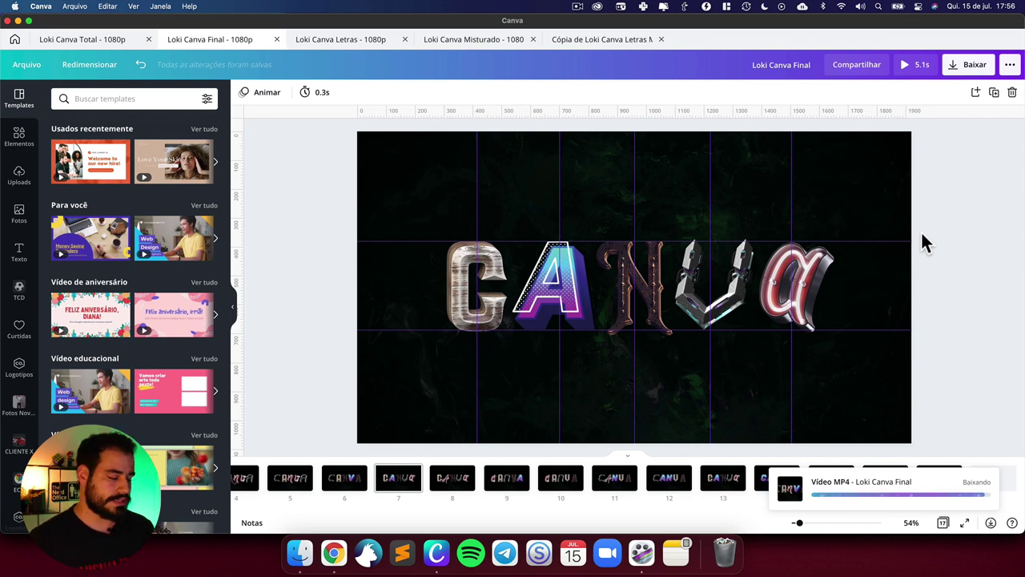
# Step: Switch to Chrome and look at the Visualflix vignette video on the Dicas Visuais YouTube videos page
pyautogui.press('super+Tab')
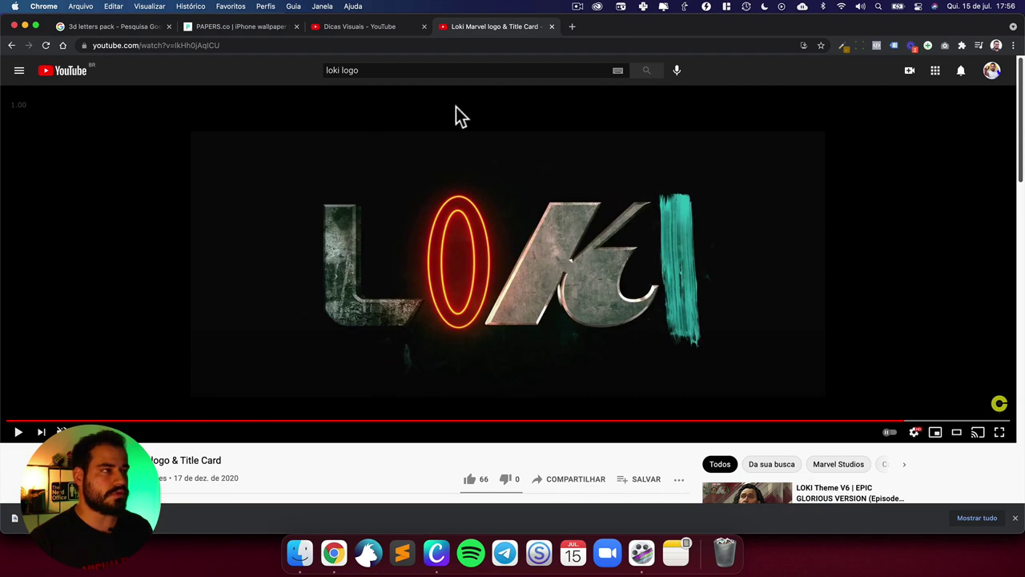
pyautogui.click(352, 28)
pyautogui.scroll(10, 319, 271)
pyautogui.moveTo(519, 401)
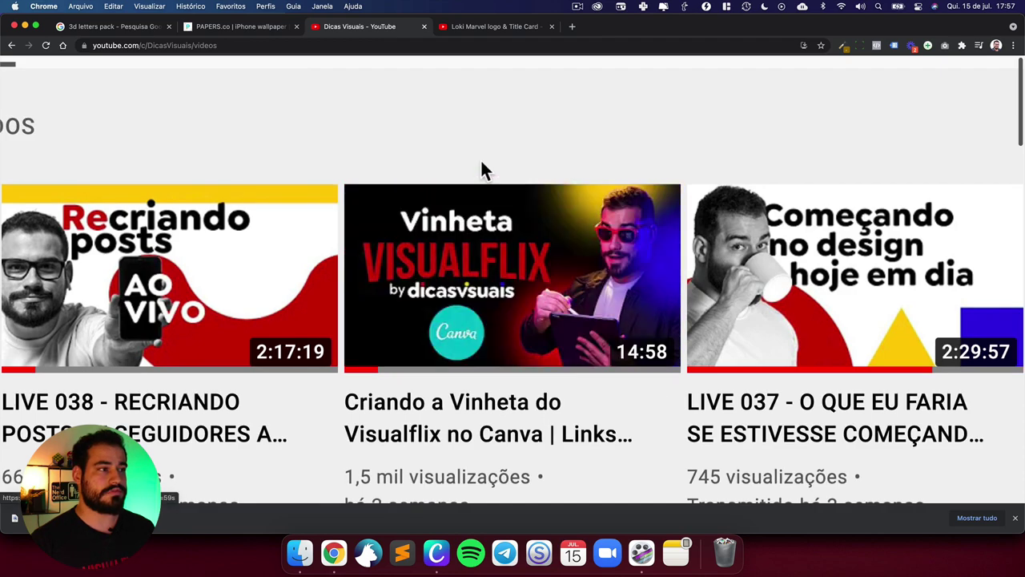
pyautogui.scroll(-1, 481, 167)
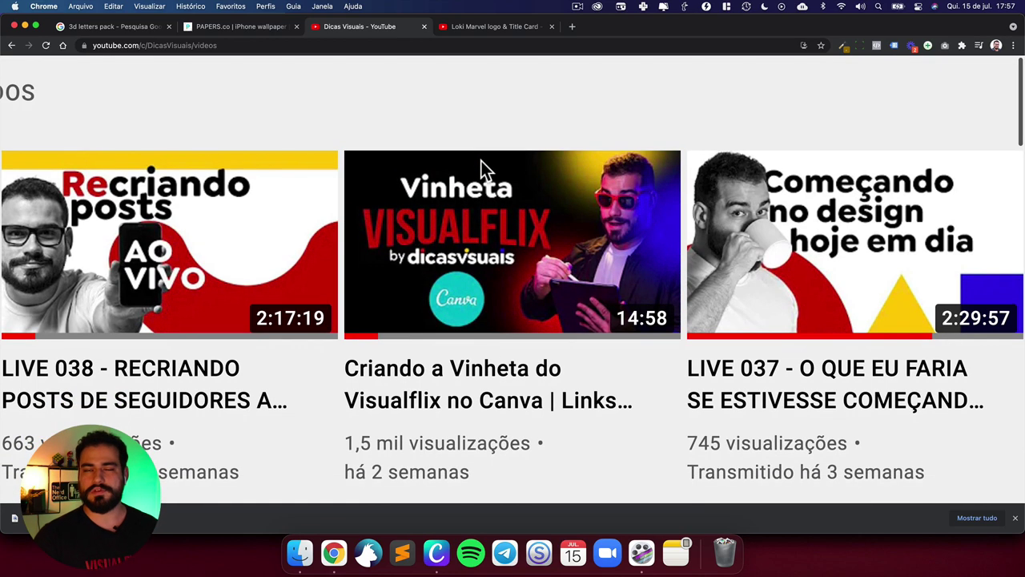
pyautogui.moveTo(497, 224)
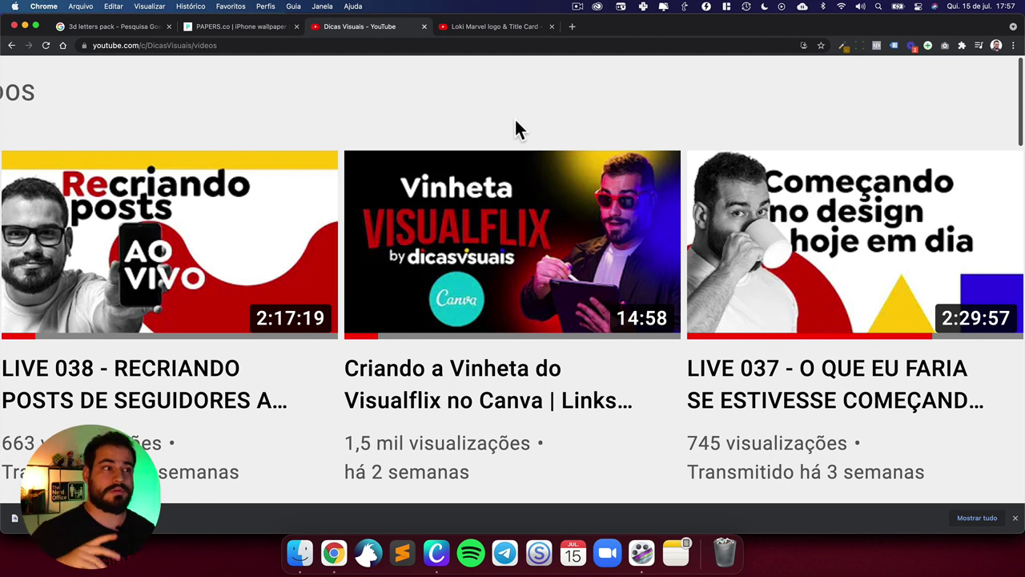
# Step: Search YouTube for "loki soundtrack"
pyautogui.press('super+minus')
pyautogui.press('super+minus')
pyautogui.press('super+minus')
pyautogui.press('super+minus')
pyautogui.press('super+minus')
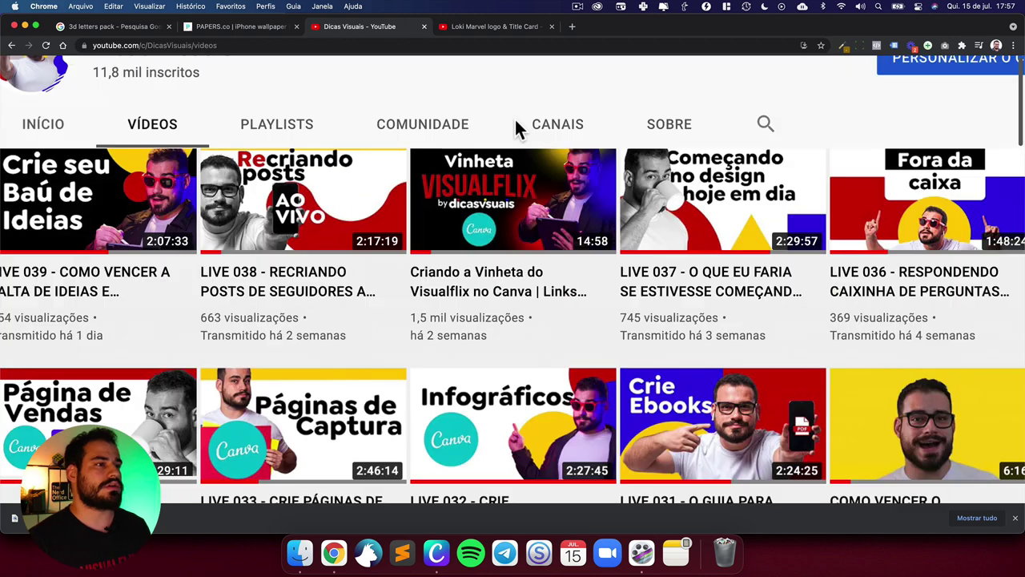
pyautogui.click(490, 27)
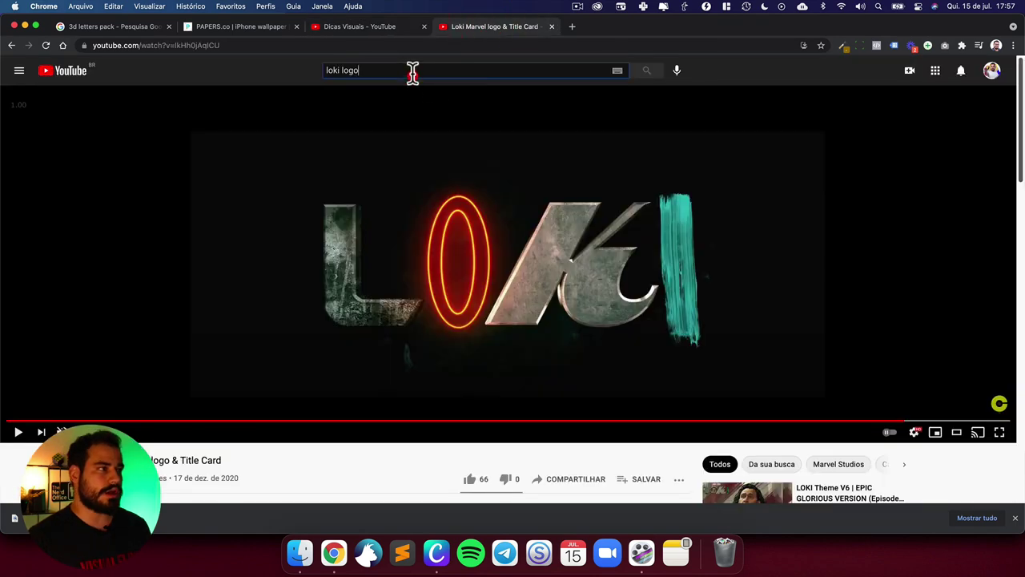
pyautogui.doubleClick(412, 70)
pyautogui.write('s')
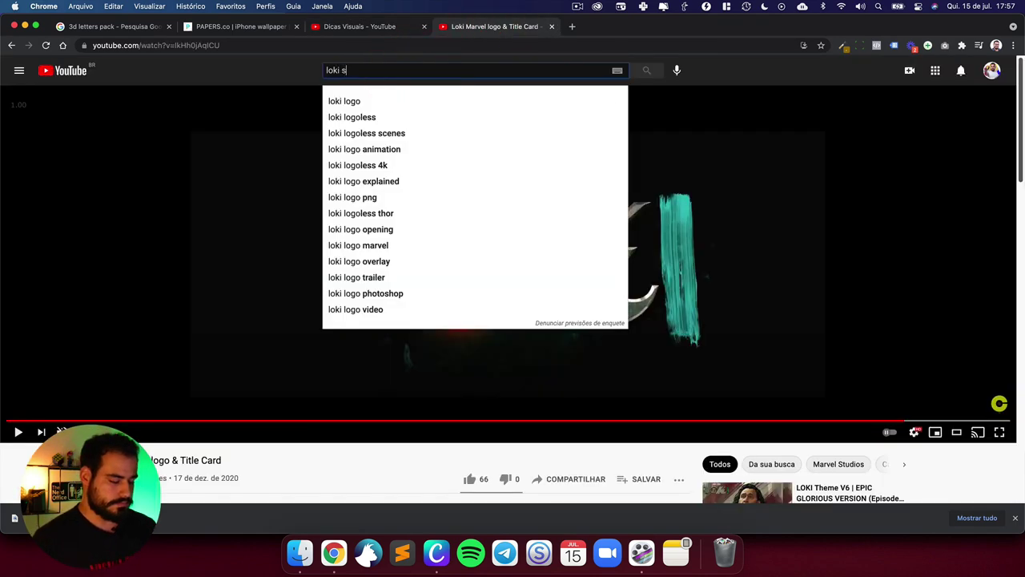
pyautogui.write('oundtrack')
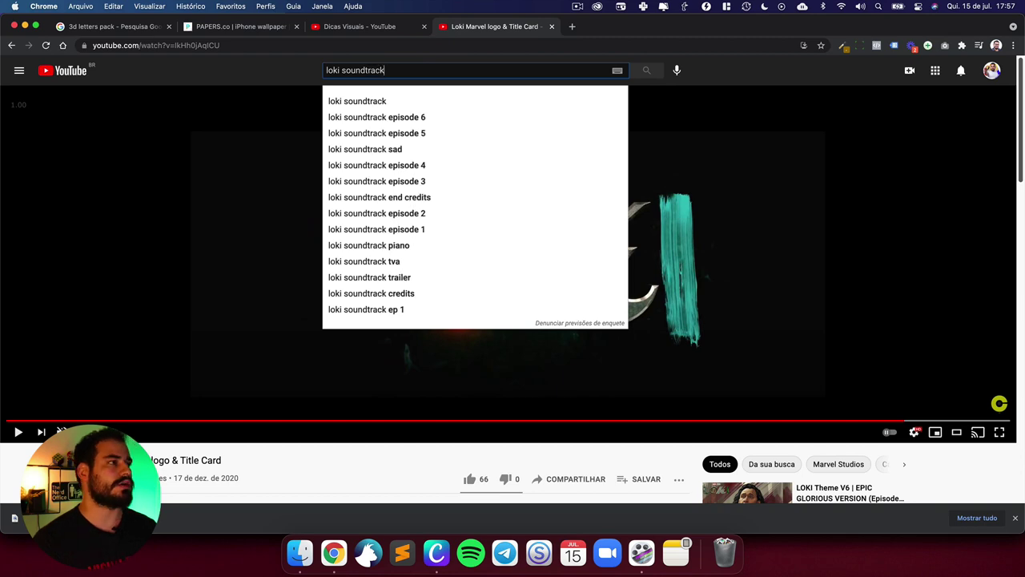
pyautogui.press('super+equal')
pyautogui.press('super+equal')
pyautogui.press('super+equal')
pyautogui.press('super+equal')
pyautogui.press('super+equal')
pyautogui.press('super+equal')
pyautogui.press('super+equal')
pyautogui.press('Return')
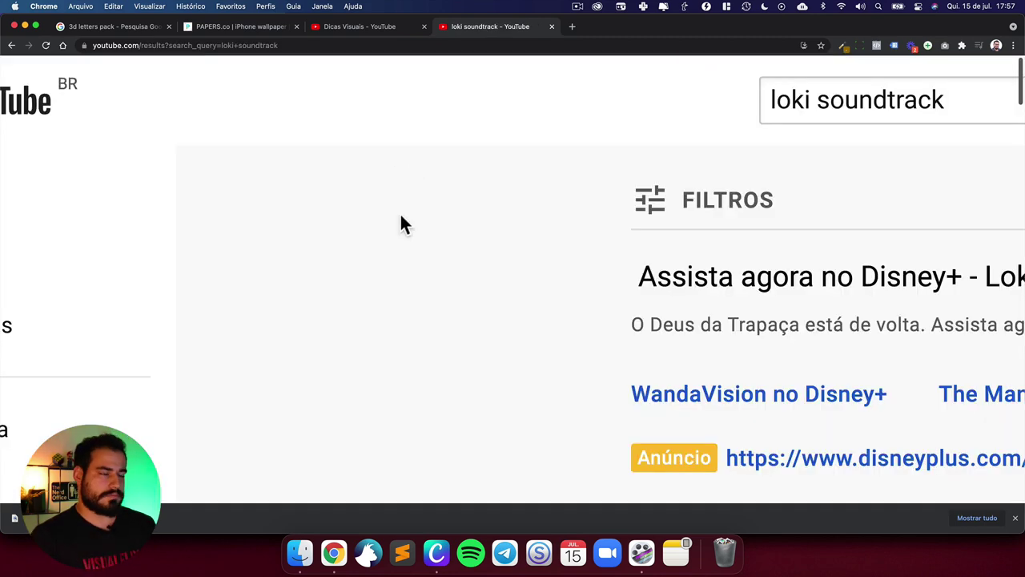
pyautogui.press('super+0')
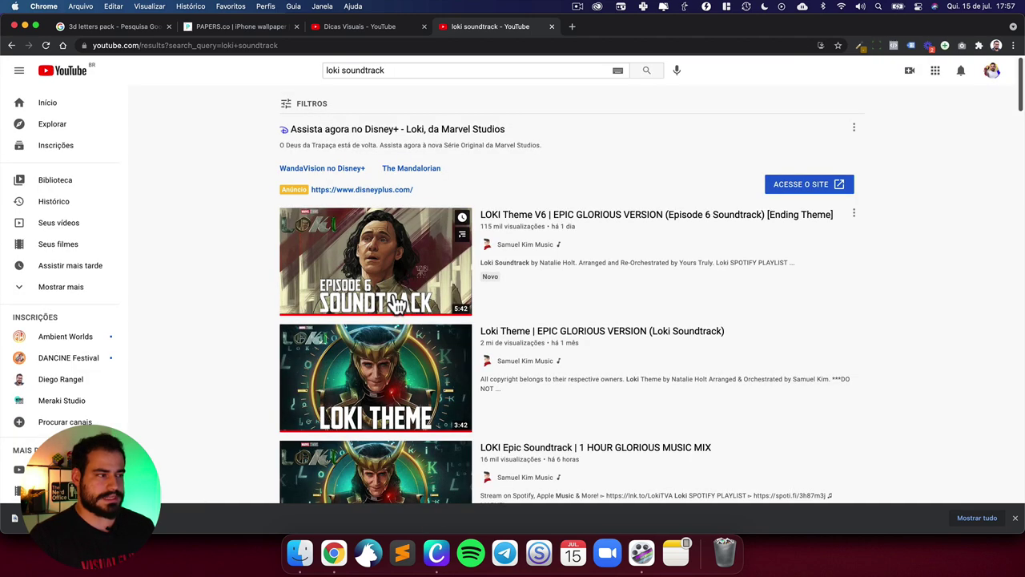
# Step: Open the "Loki Theme | EPIC GLORIOUS VERSION (Loki Soundtrack)" video past its ad, pause it and return to the Dicas Visuais videos page
pyautogui.scroll(-1, 401, 387)
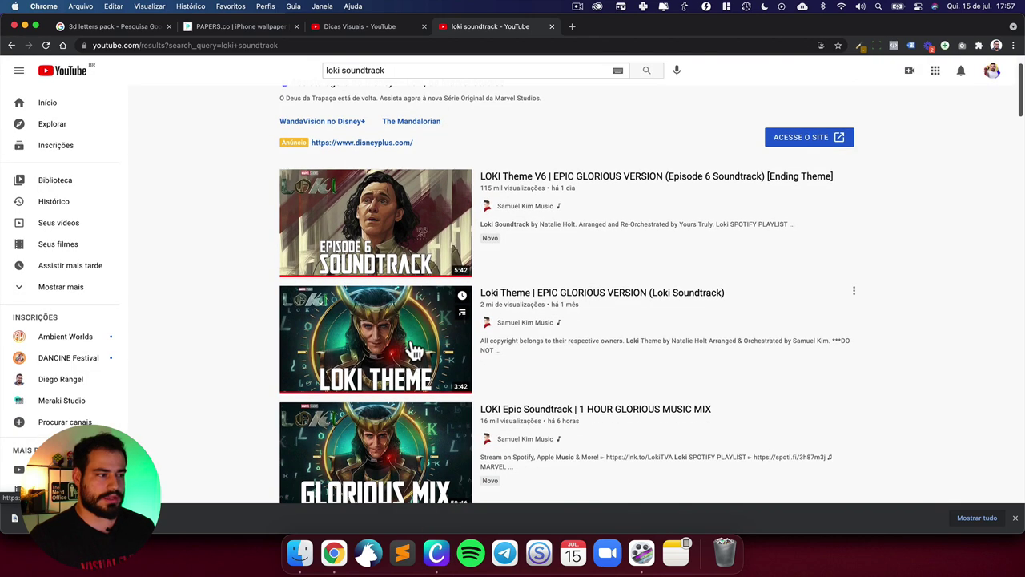
pyautogui.scroll(-1, 394, 282)
pyautogui.click(391, 280)
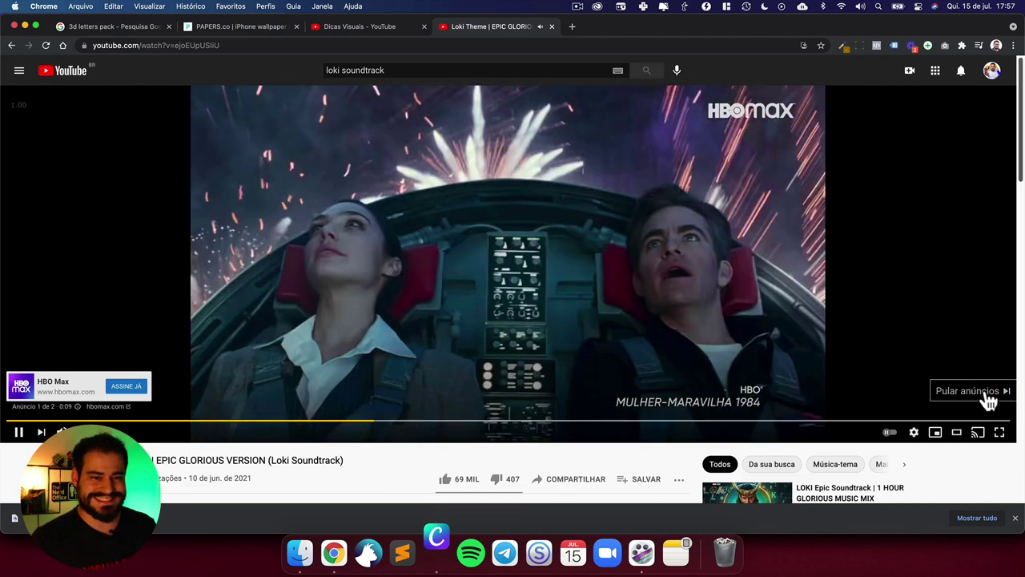
pyautogui.click(985, 391)
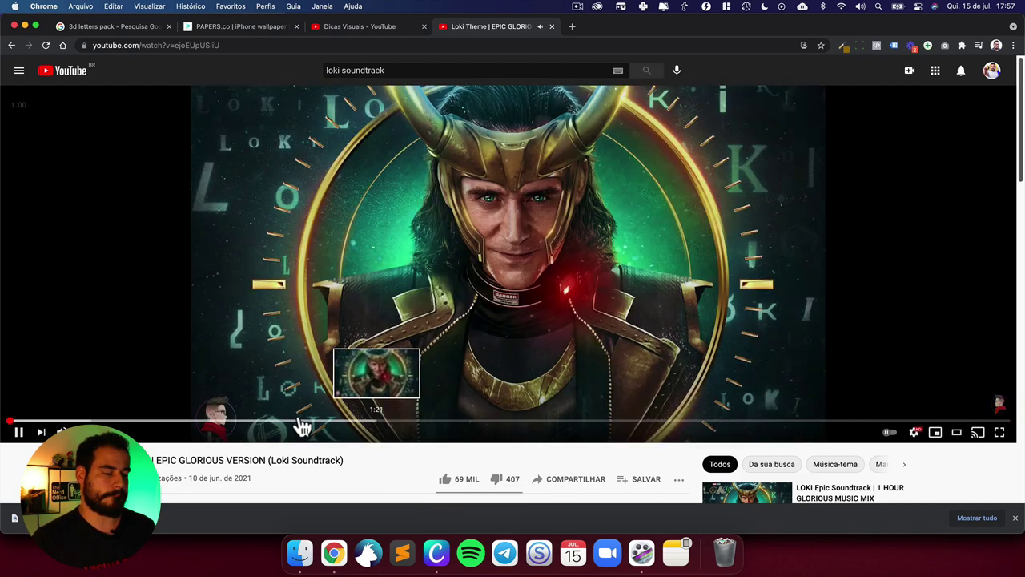
pyautogui.click(361, 343)
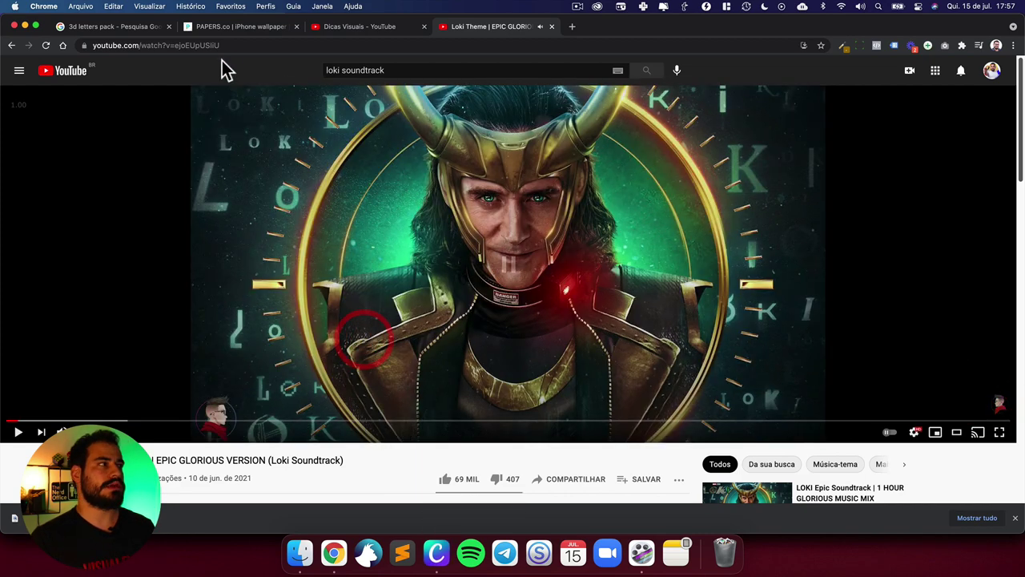
pyautogui.click(241, 46)
pyautogui.click(334, 31)
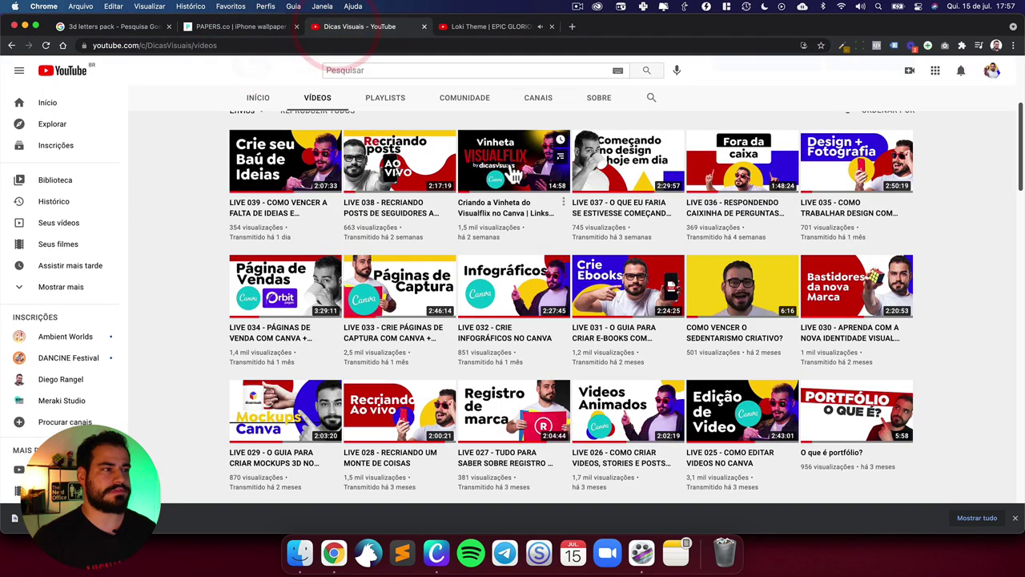
# Step: Switch to Canva and save the exported video as Loki Canva Letras.mp4 in the LOKI CANVA folder
pyautogui.click(439, 549)
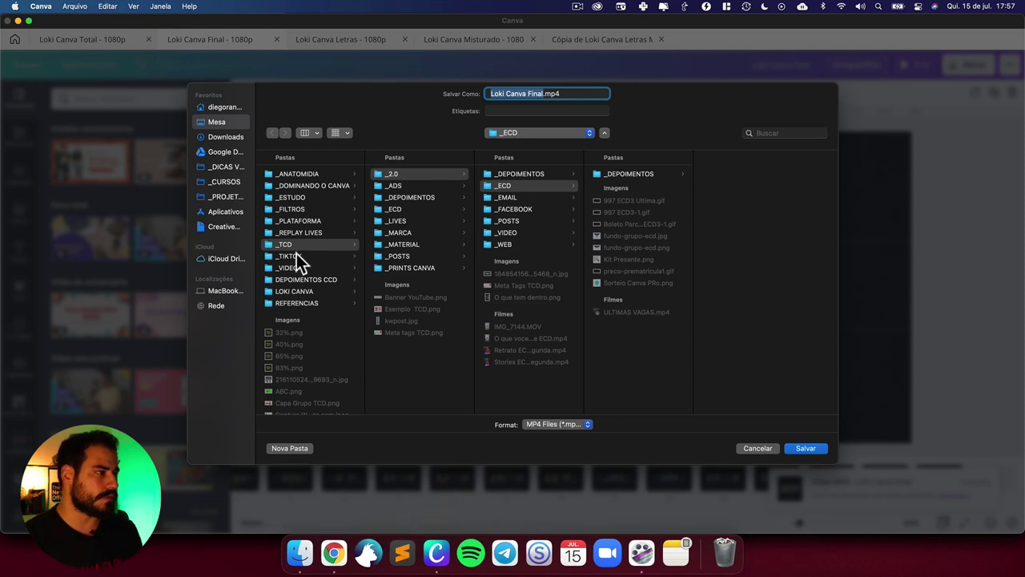
pyautogui.click(296, 290)
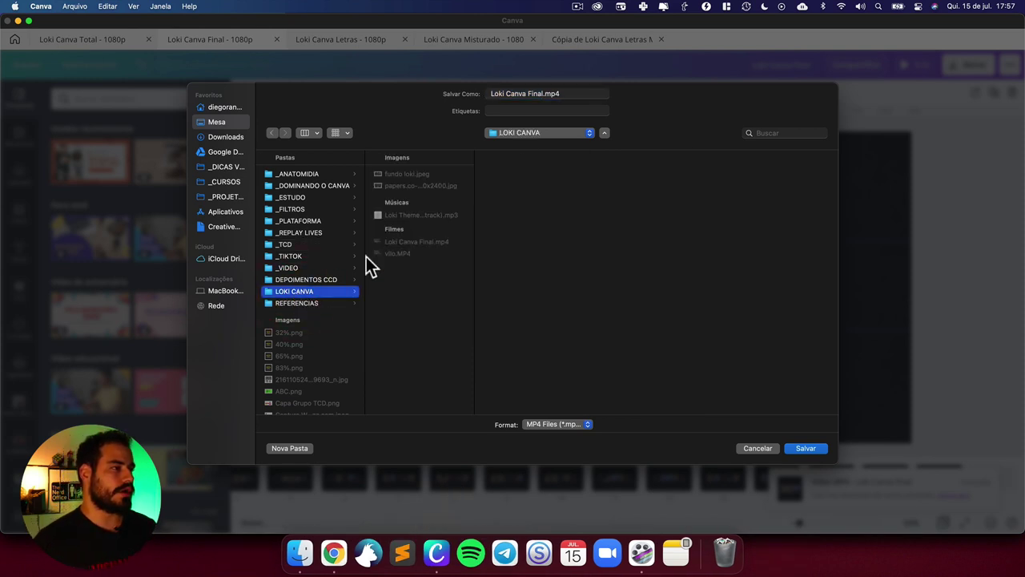
pyautogui.click(529, 93)
pyautogui.click(539, 93)
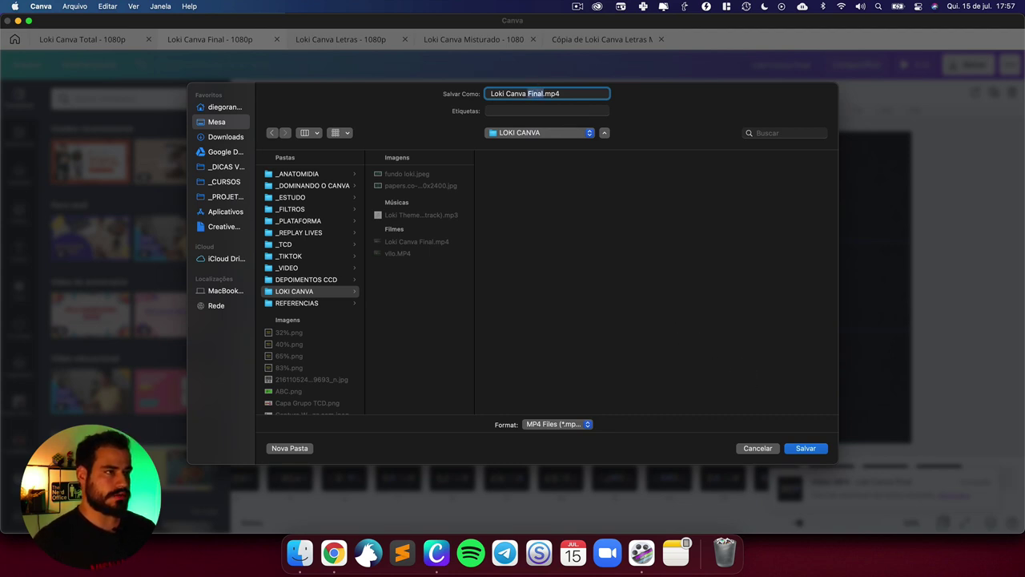
pyautogui.click(804, 448)
pyautogui.click(480, 370)
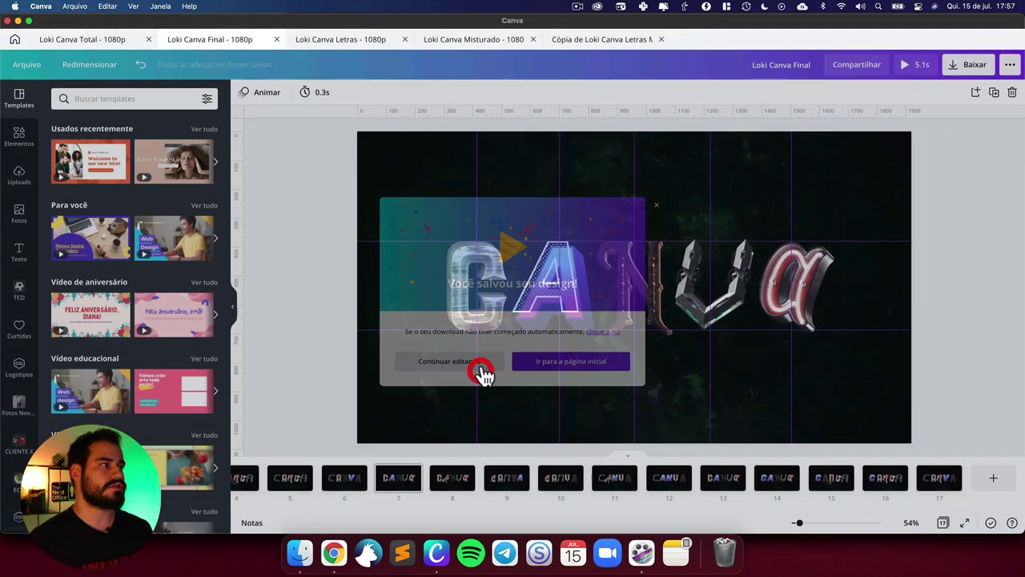
# Step: Create a new 1920 × 1080 px video design and upload Loki Canva Letras.mp4 from the LOKI CANVA folder
pyautogui.click(15, 39)
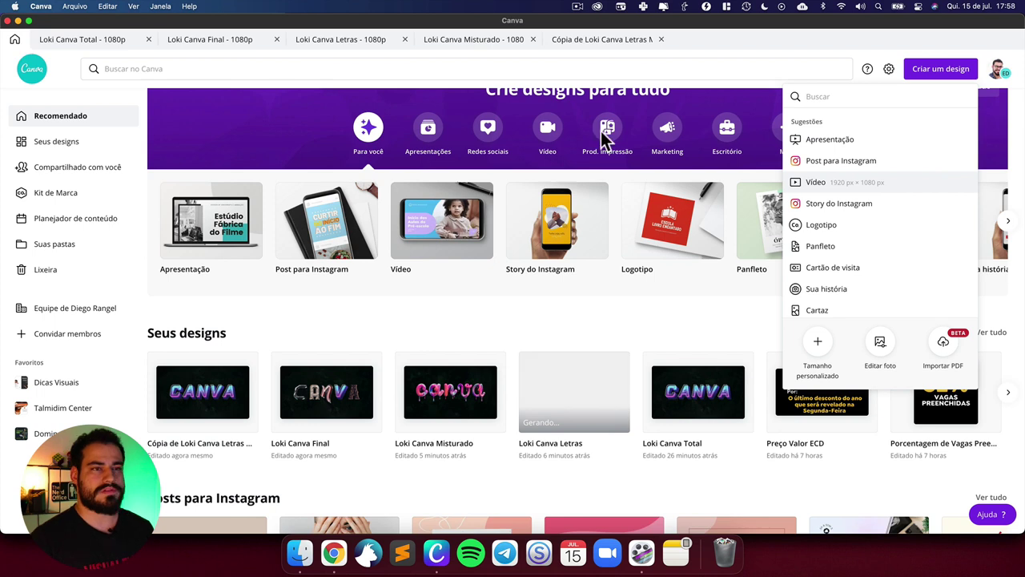
pyautogui.click(864, 184)
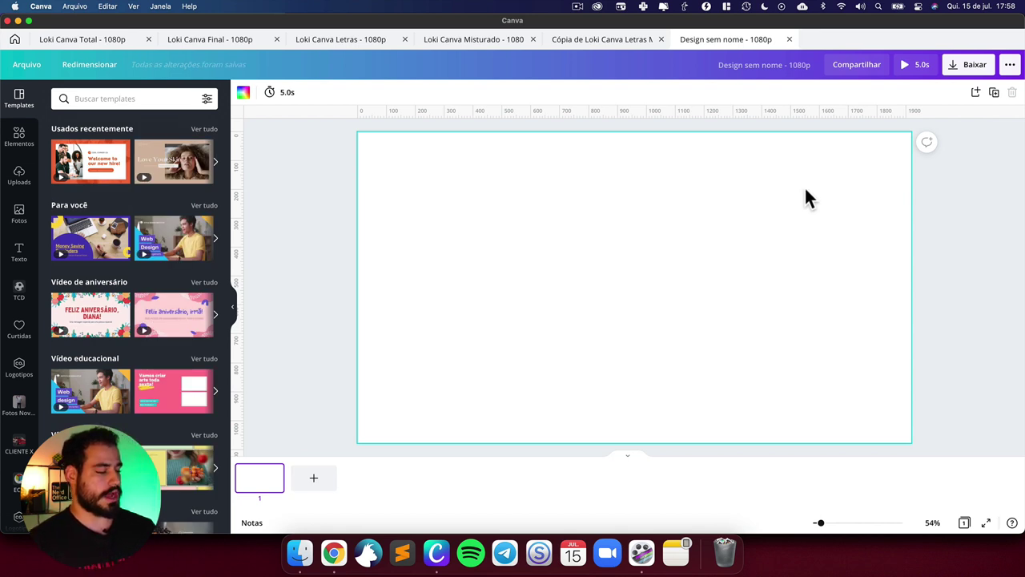
pyautogui.click(17, 176)
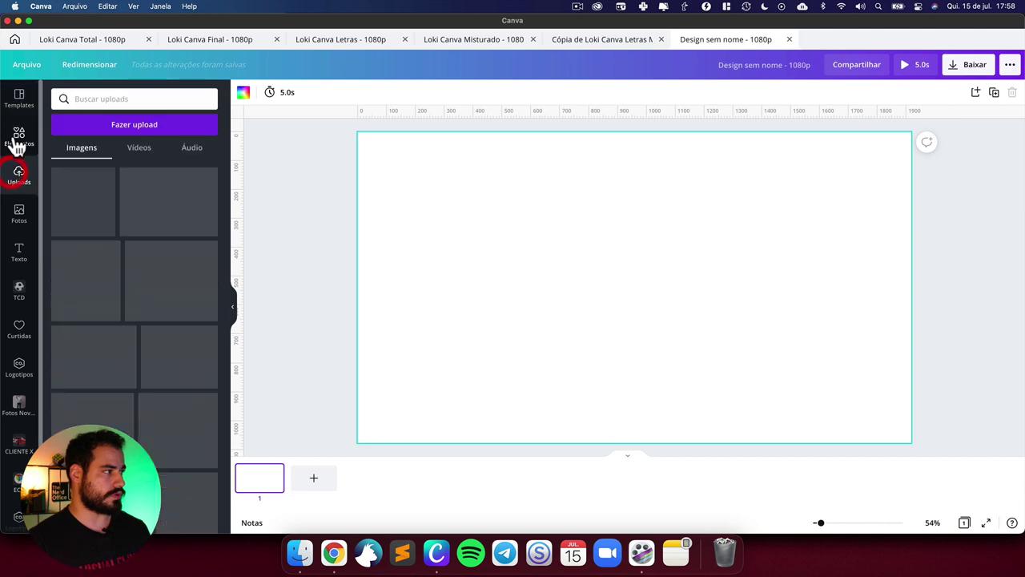
pyautogui.click(128, 127)
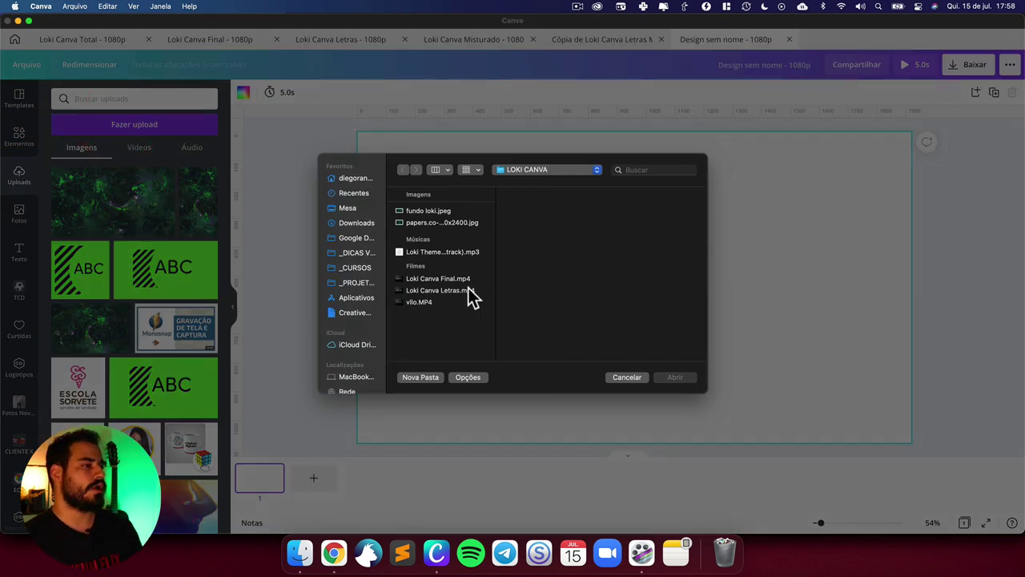
pyautogui.click(441, 290)
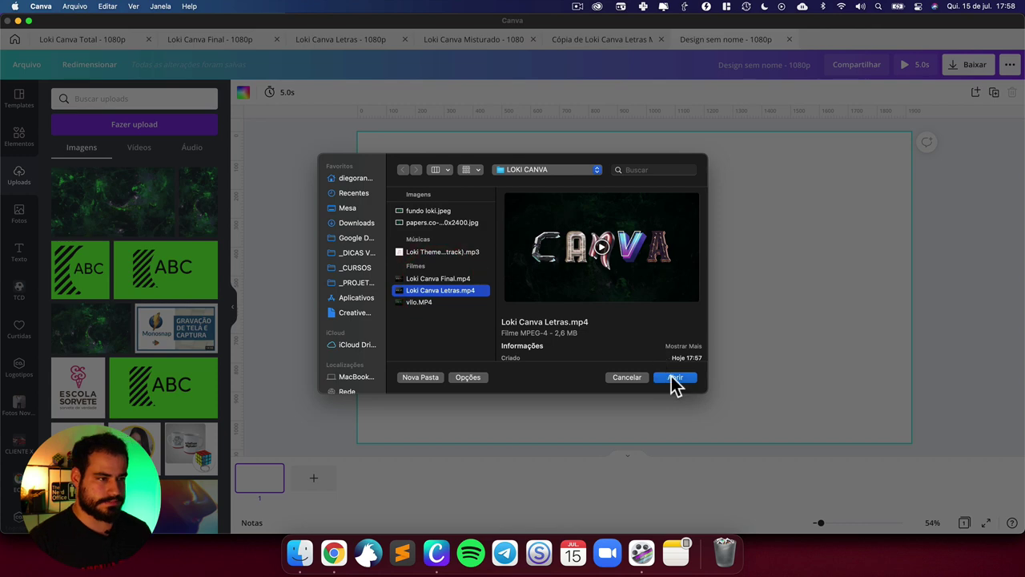
pyautogui.click(674, 377)
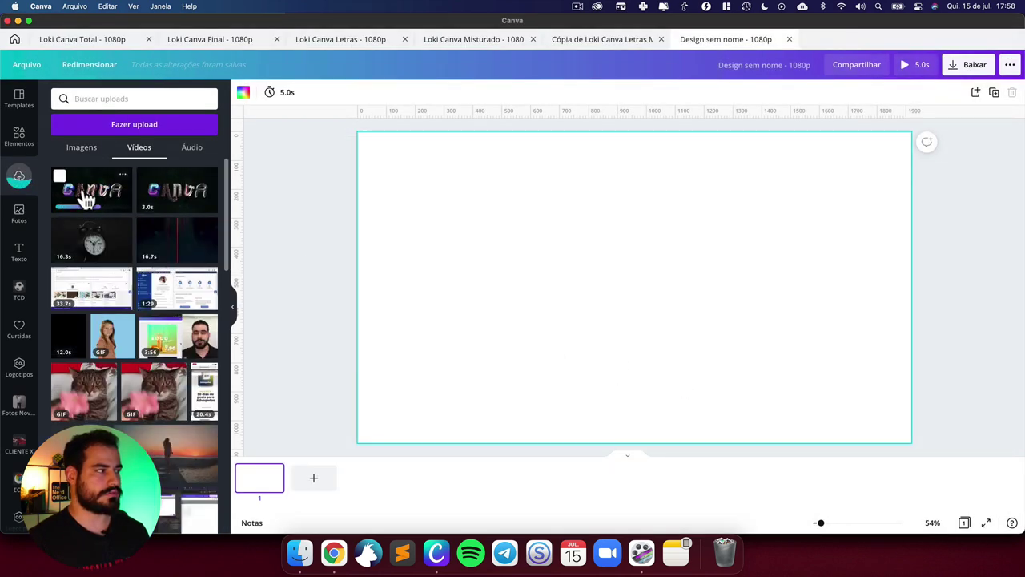
# Step: Fill the blank page with the uploaded Loki Canva Letras video and duplicate the page twice to make three pages
pyautogui.moveTo(192, 195); pyautogui.dragTo(380, 179)
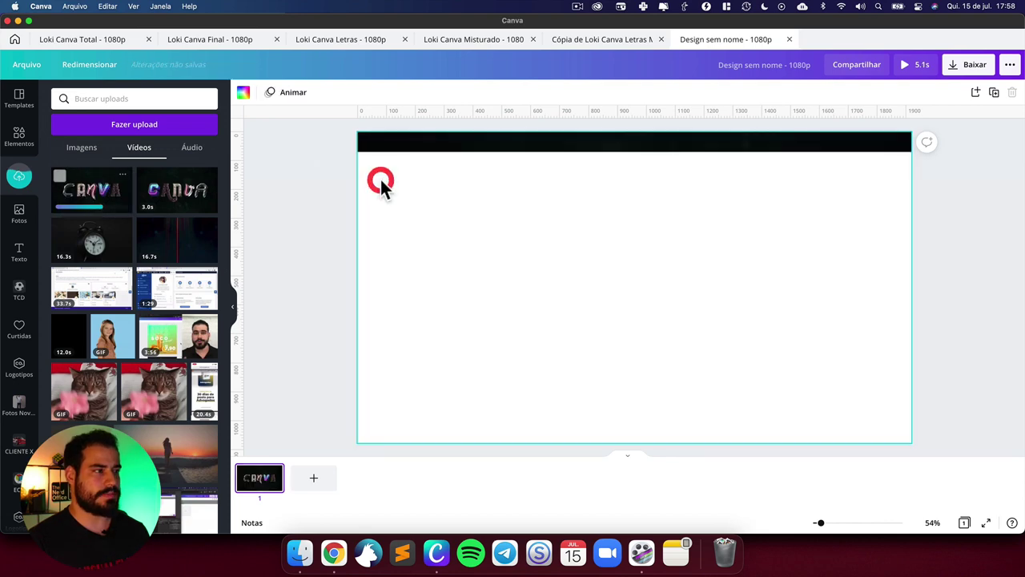
pyautogui.rightClick(278, 479)
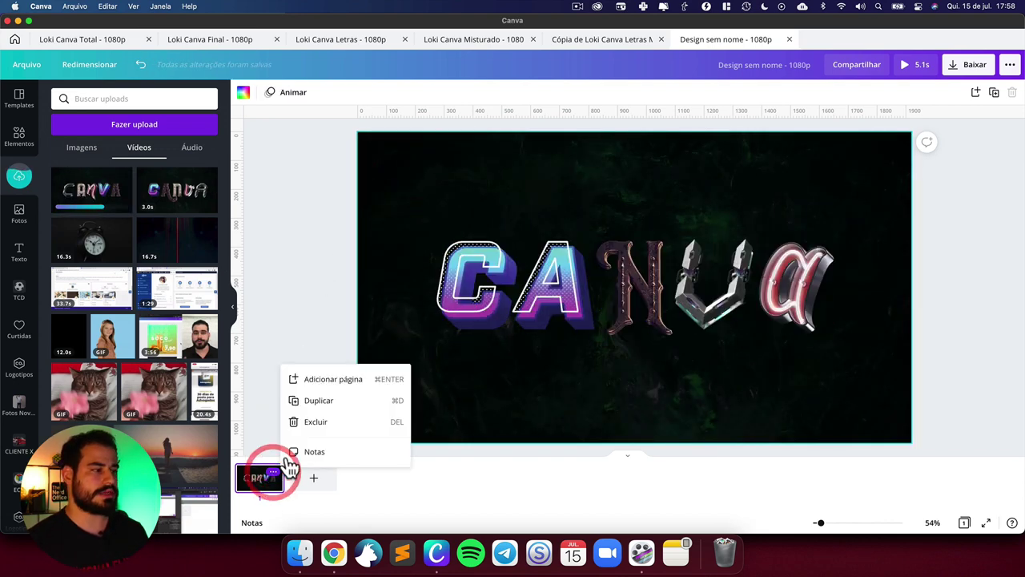
pyautogui.click(316, 400)
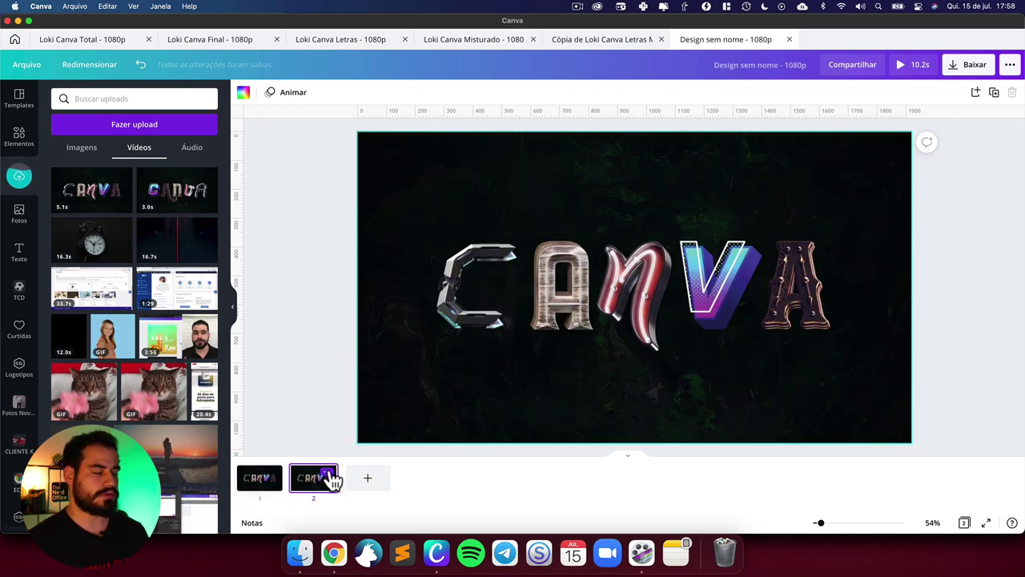
pyautogui.rightClick(333, 479)
pyautogui.click(358, 401)
pyautogui.click(263, 488)
pyautogui.click(309, 487)
pyautogui.click(362, 491)
pyautogui.click(312, 398)
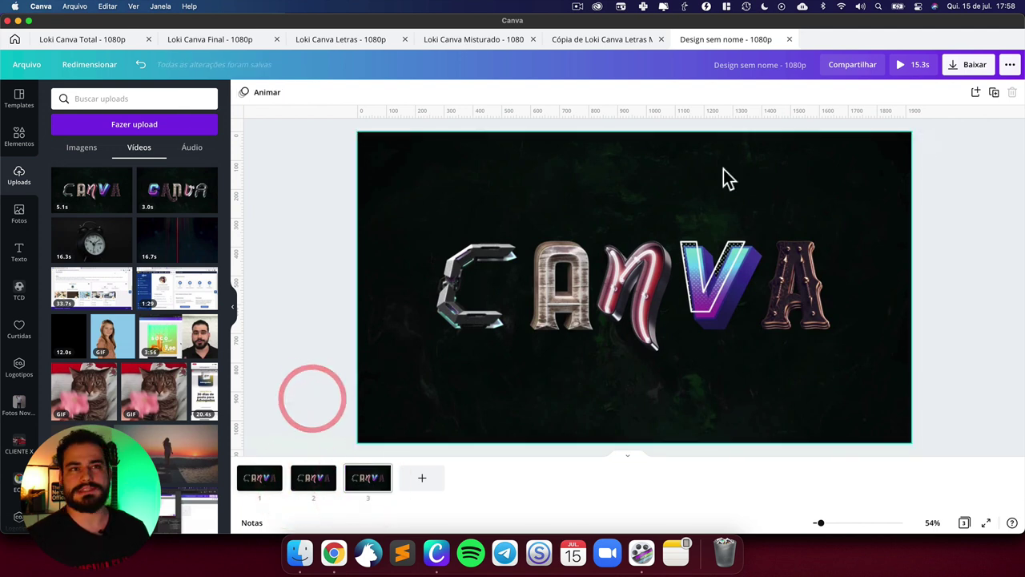
# Step: Rename the new design as "Loki Canva Final com Musica"
pyautogui.click(763, 67)
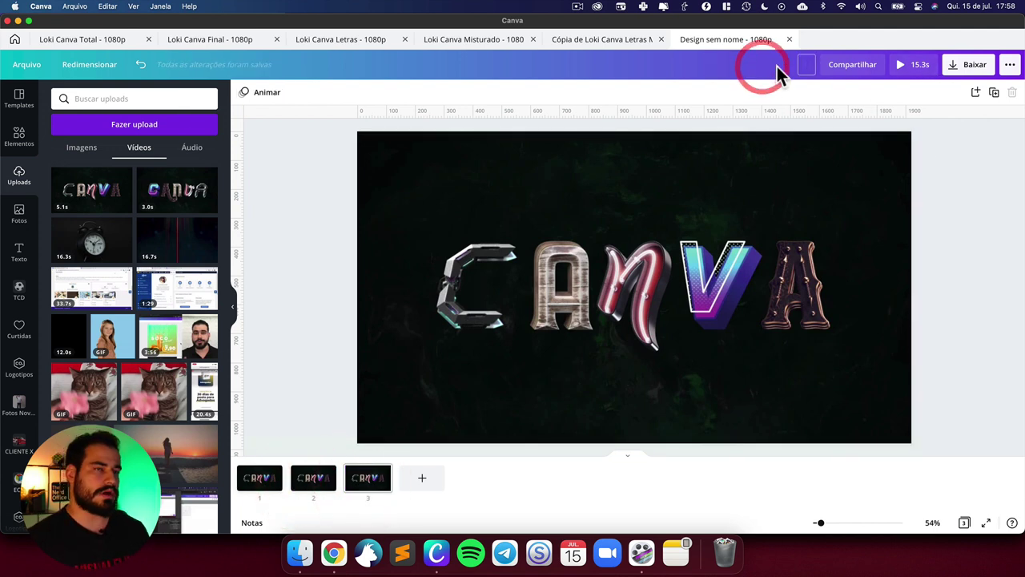
pyautogui.write('Loki Canva Fina')
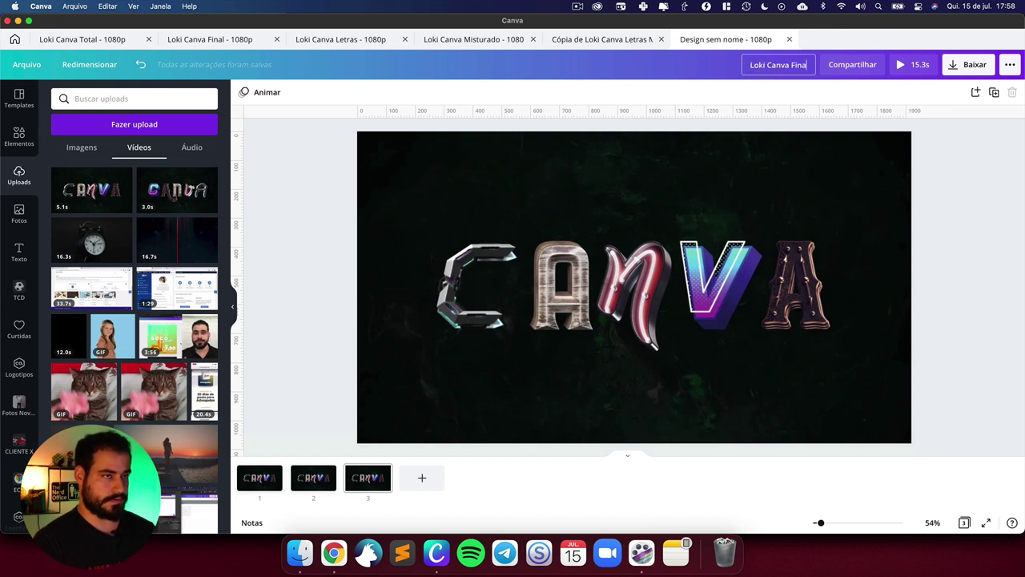
pyautogui.write('l com Musica')
pyautogui.press('Return')
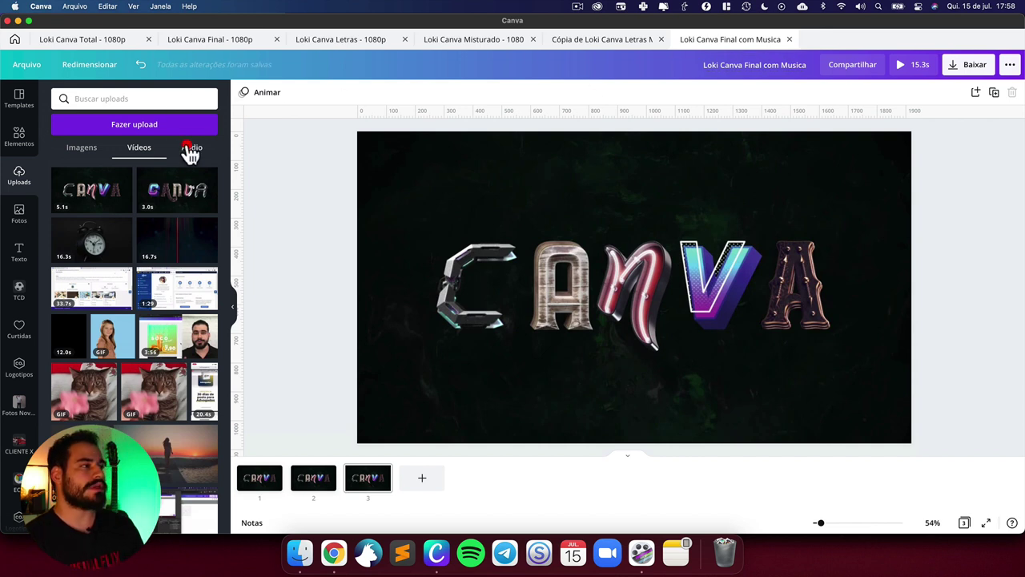
# Step: Add the uploaded Loki Theme audio track to the design and preview the audio and the full video
pyautogui.click(191, 149)
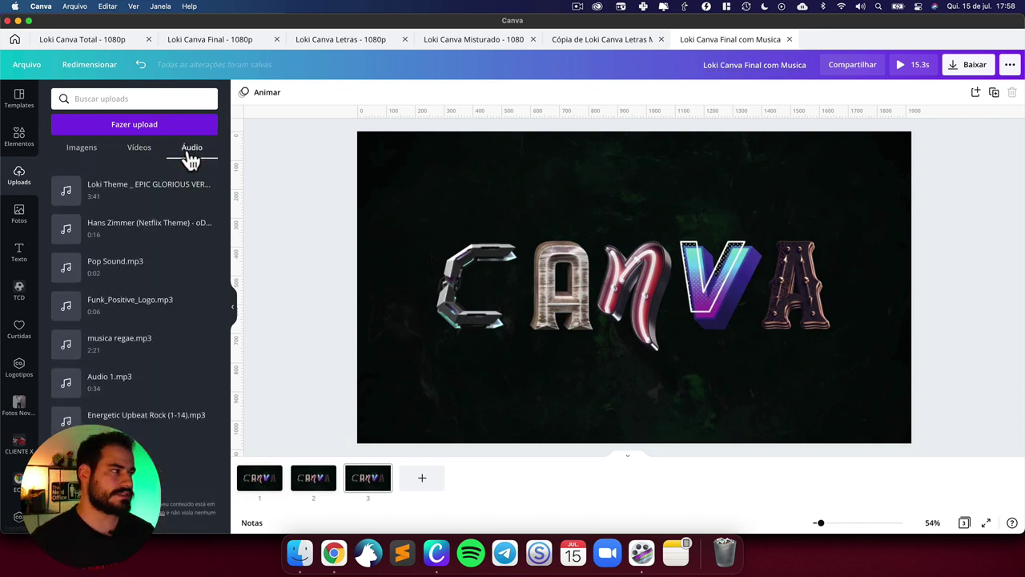
pyautogui.click(131, 200)
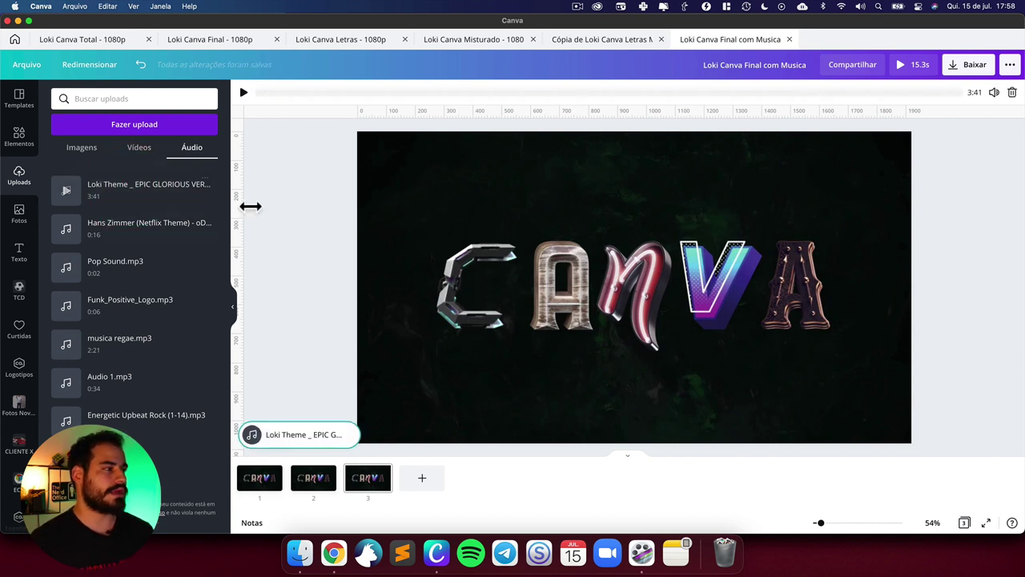
pyautogui.click(244, 94)
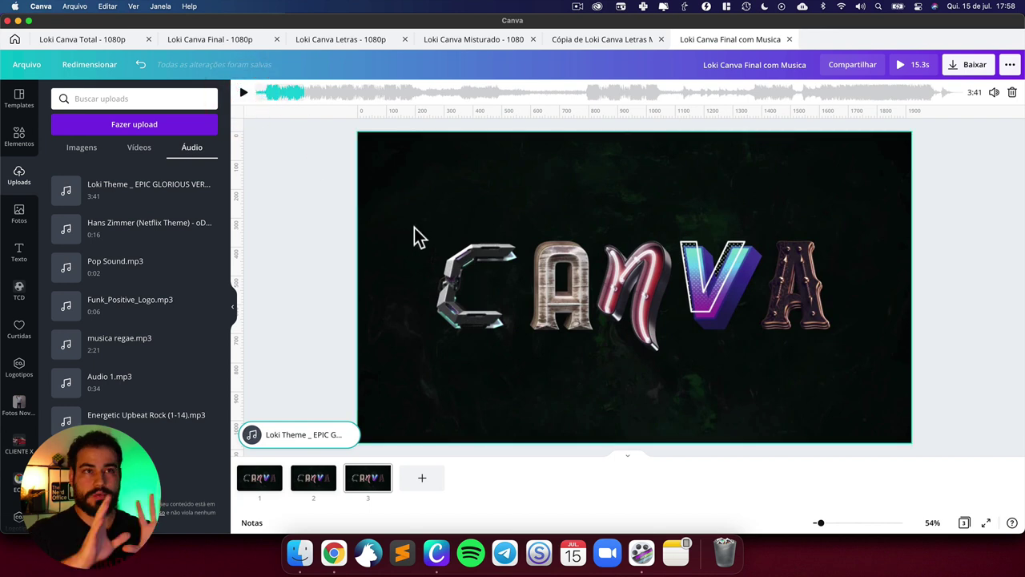
pyautogui.click(322, 249)
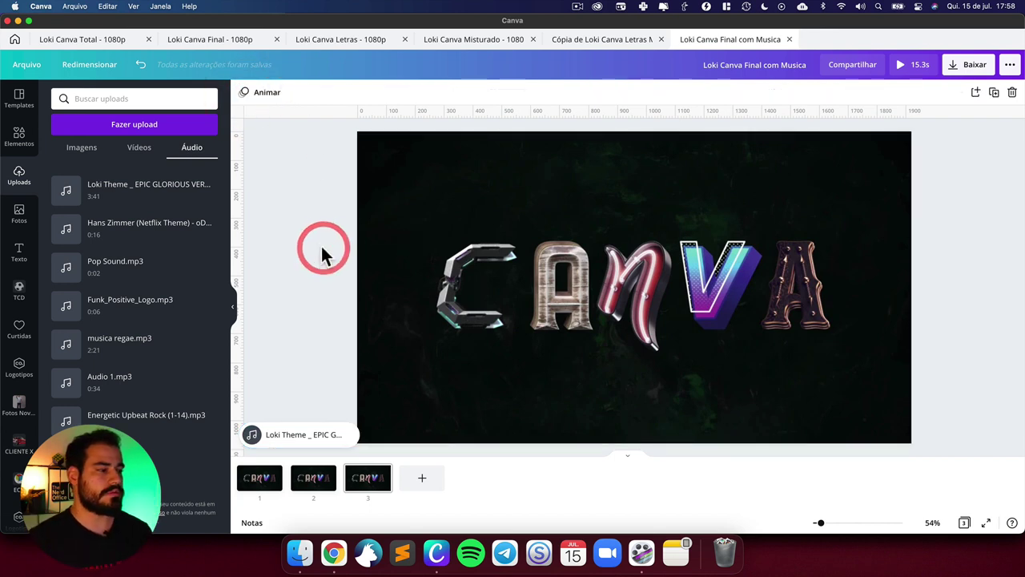
pyautogui.click(916, 65)
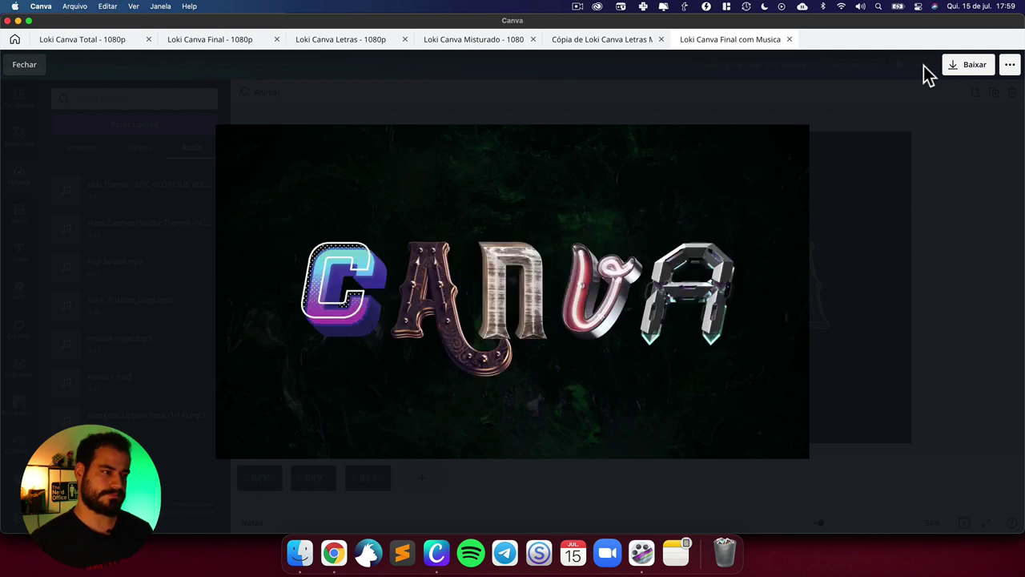
pyautogui.click(928, 335)
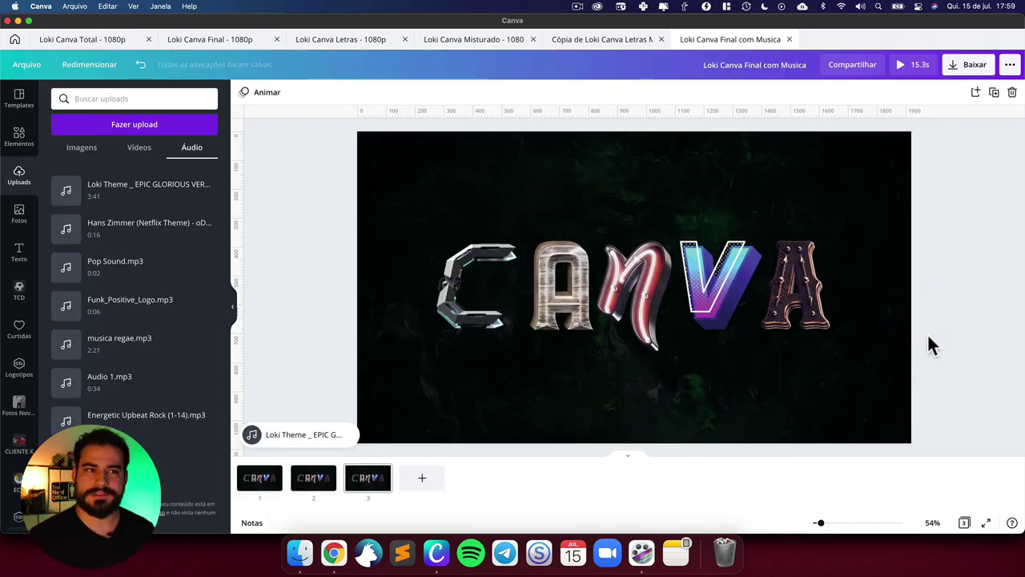
# Step: Download all 3 pages of the Loki Canva Final com Musica design as an MP4 video
pyautogui.click(960, 72)
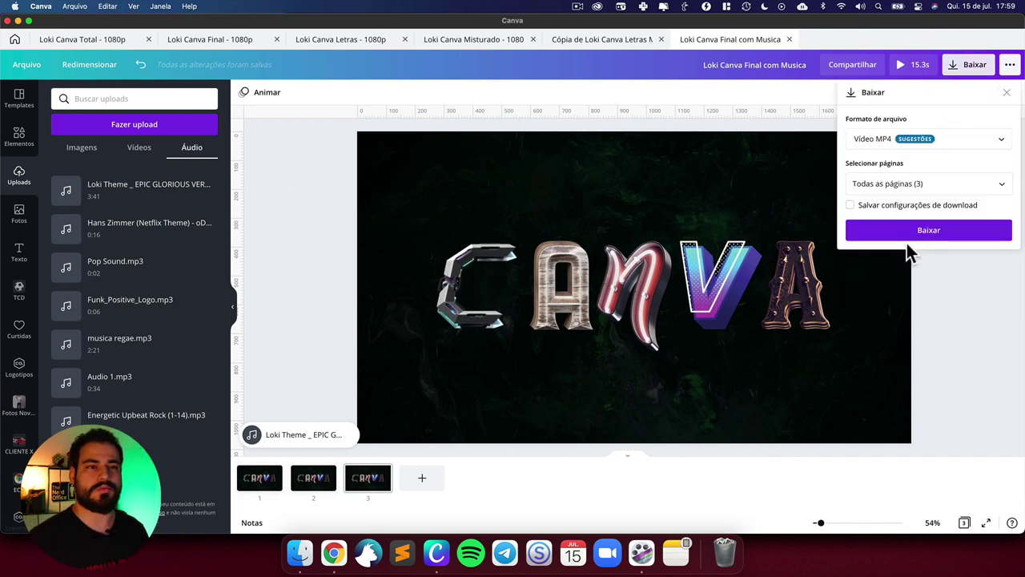
pyautogui.click(913, 235)
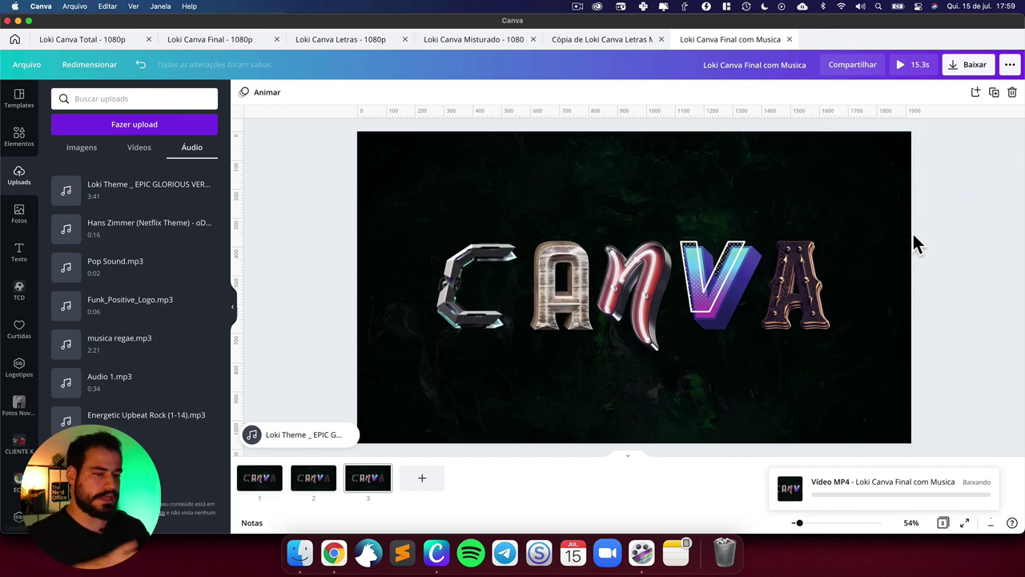